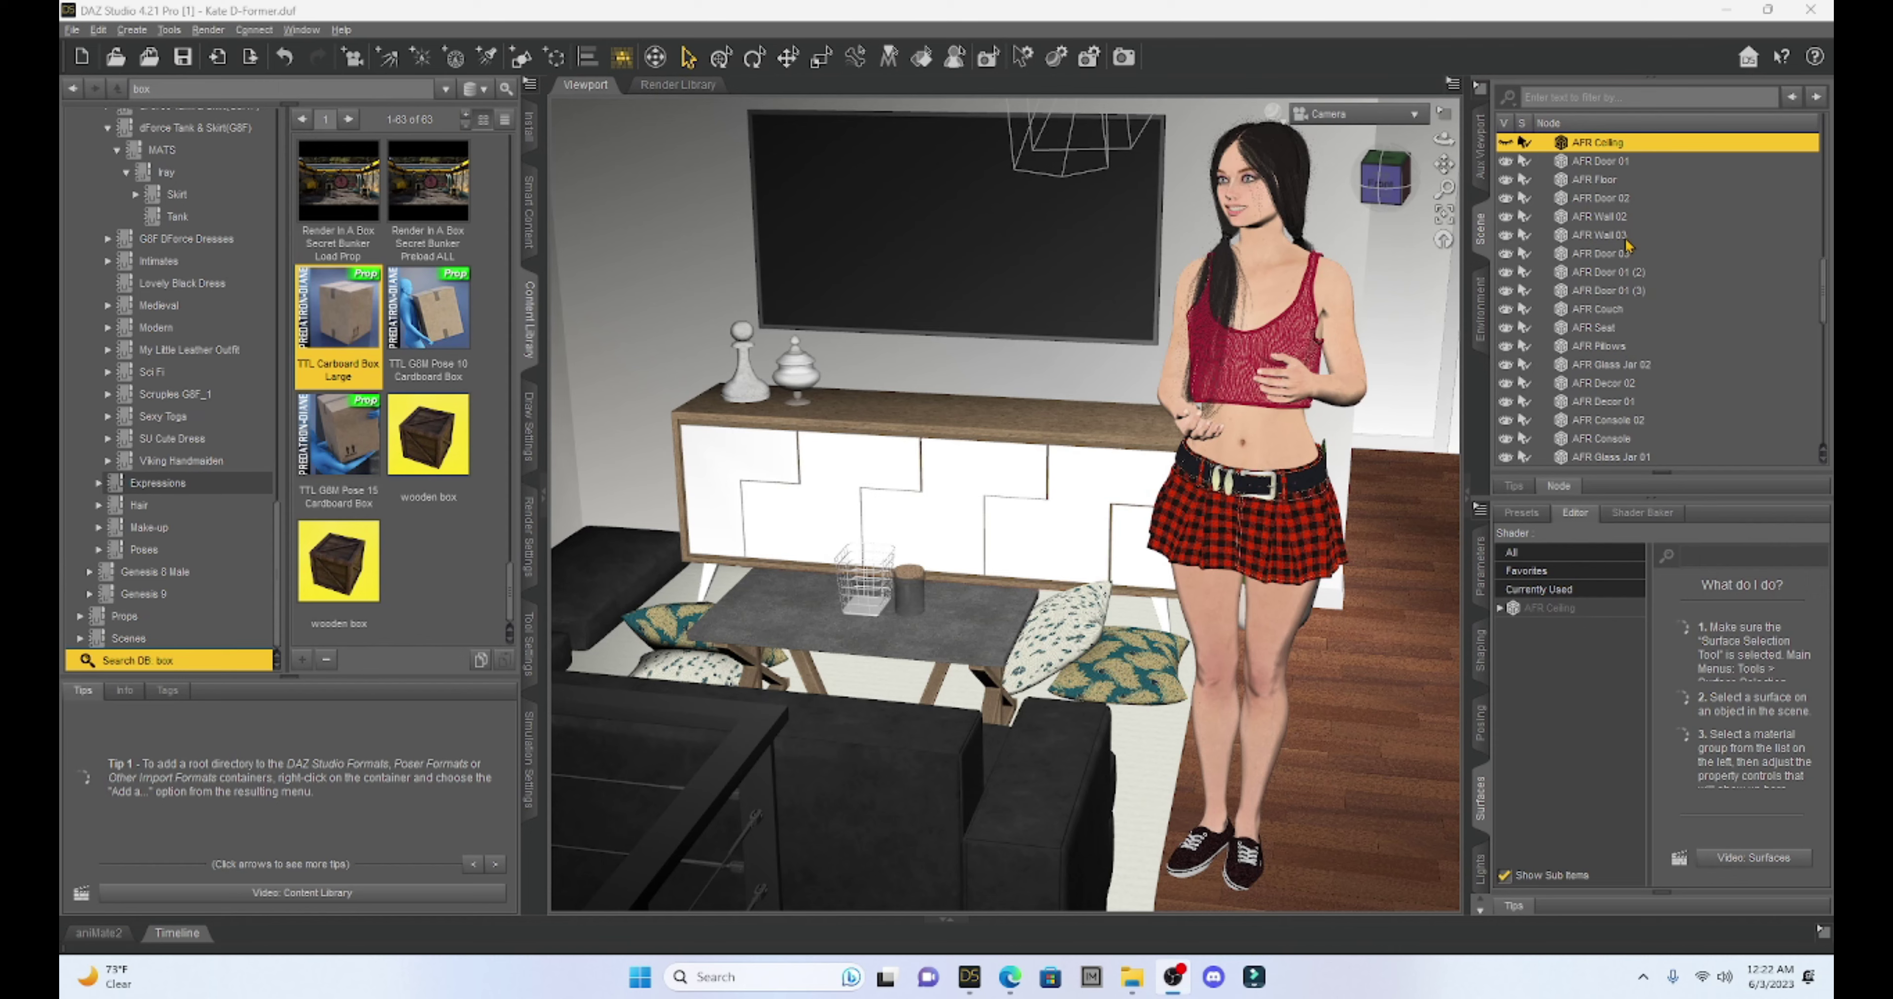
Orbit the camera and select the figure's Left Shoulder Bend on her upper arm.
left_click_drag(1385, 176, 1387, 196)
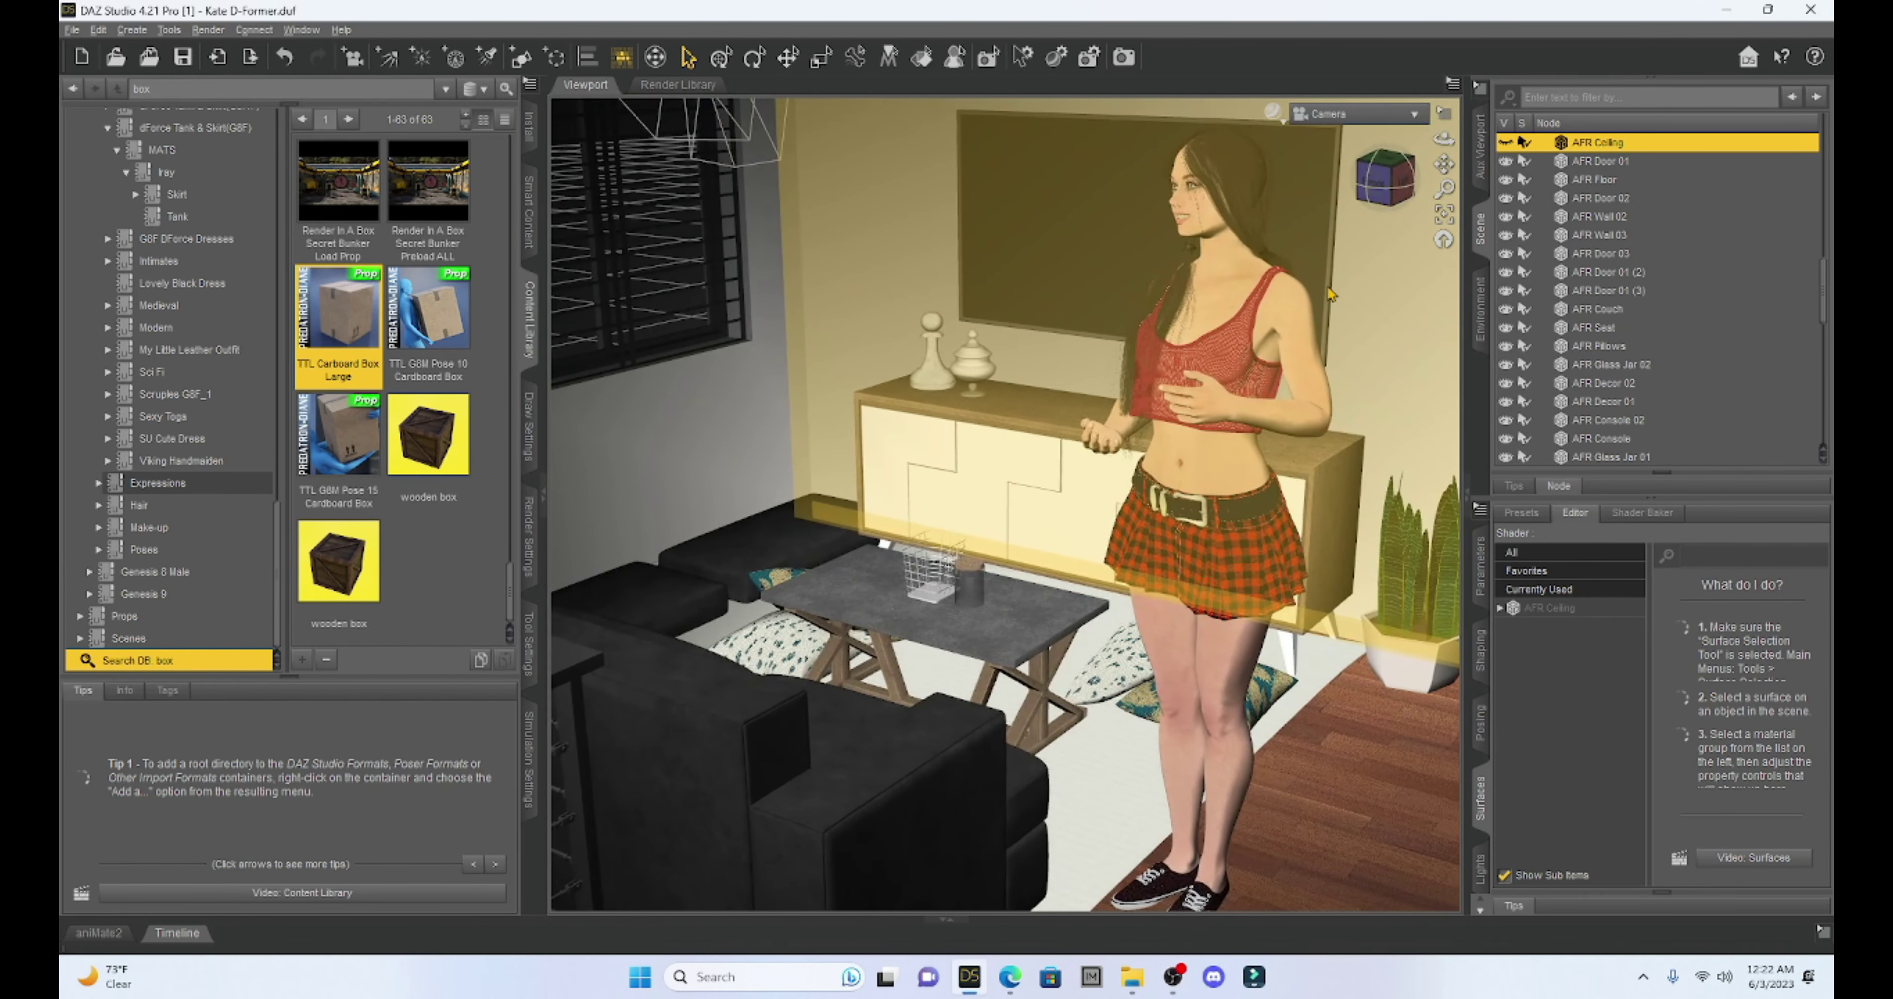
left_click(1315, 342)
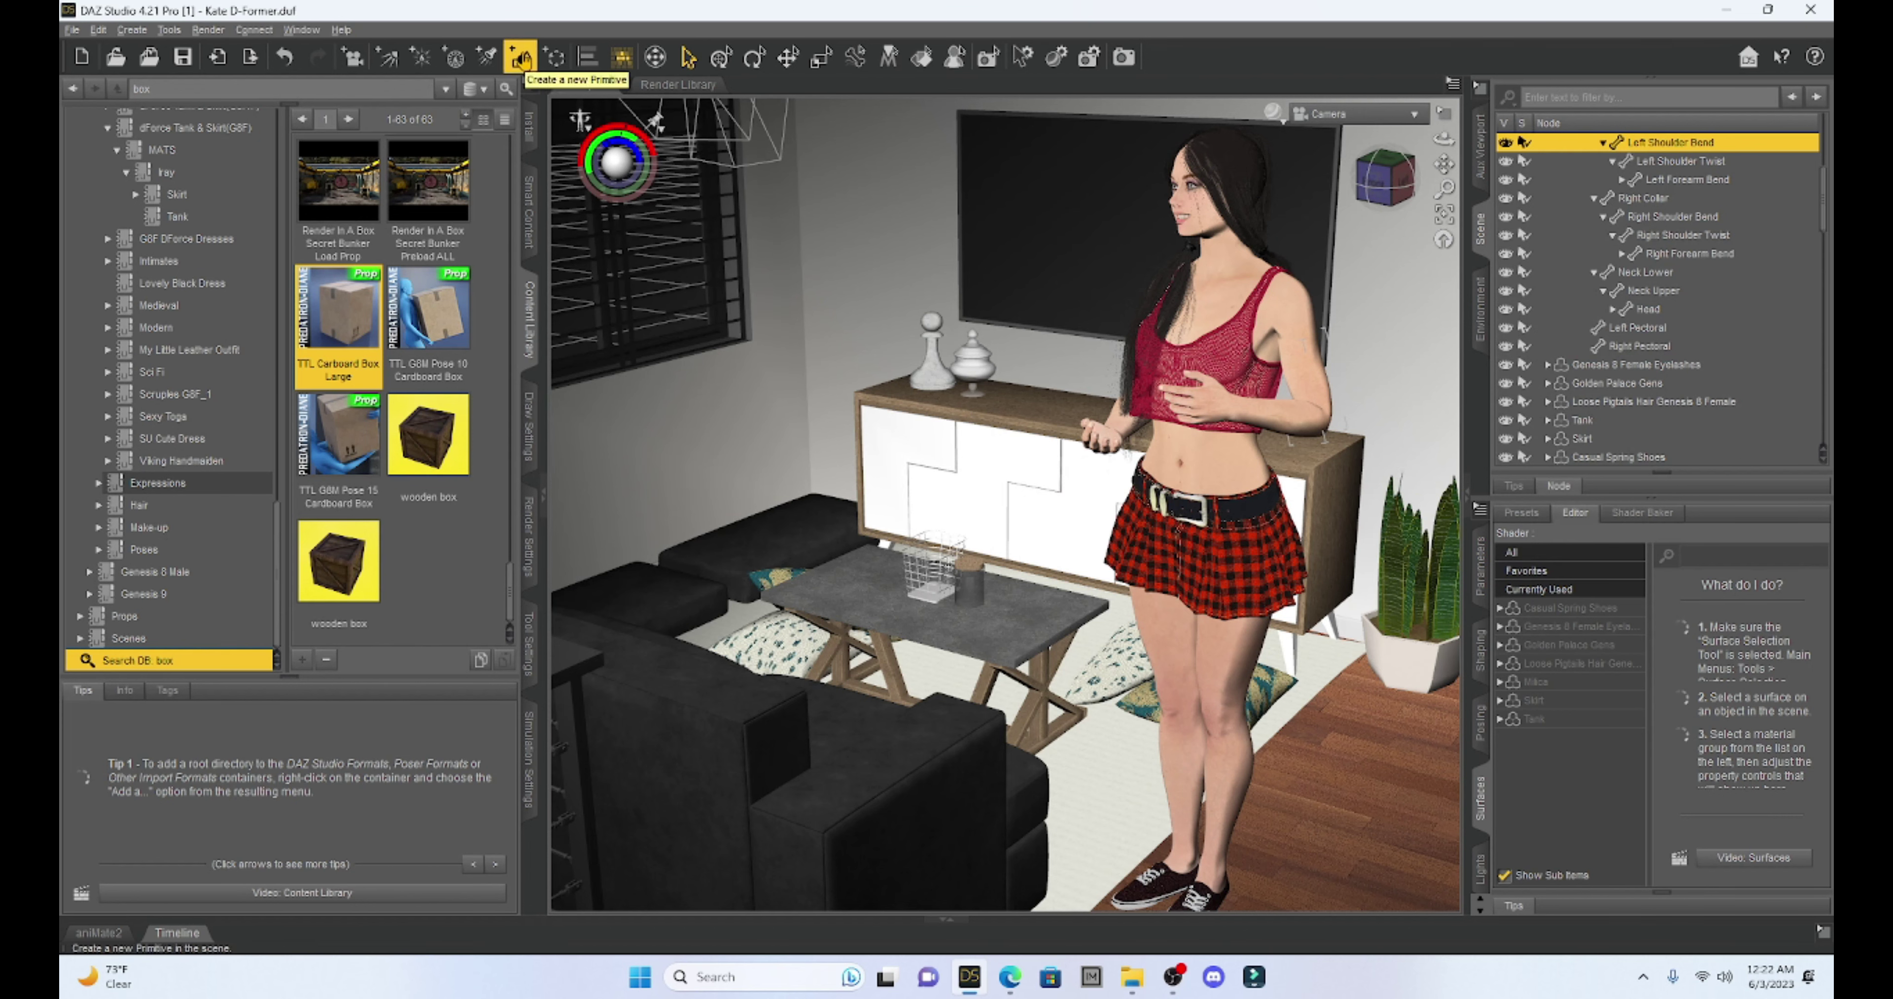
Create a new cube primitive in the scene.
left_click(520, 57)
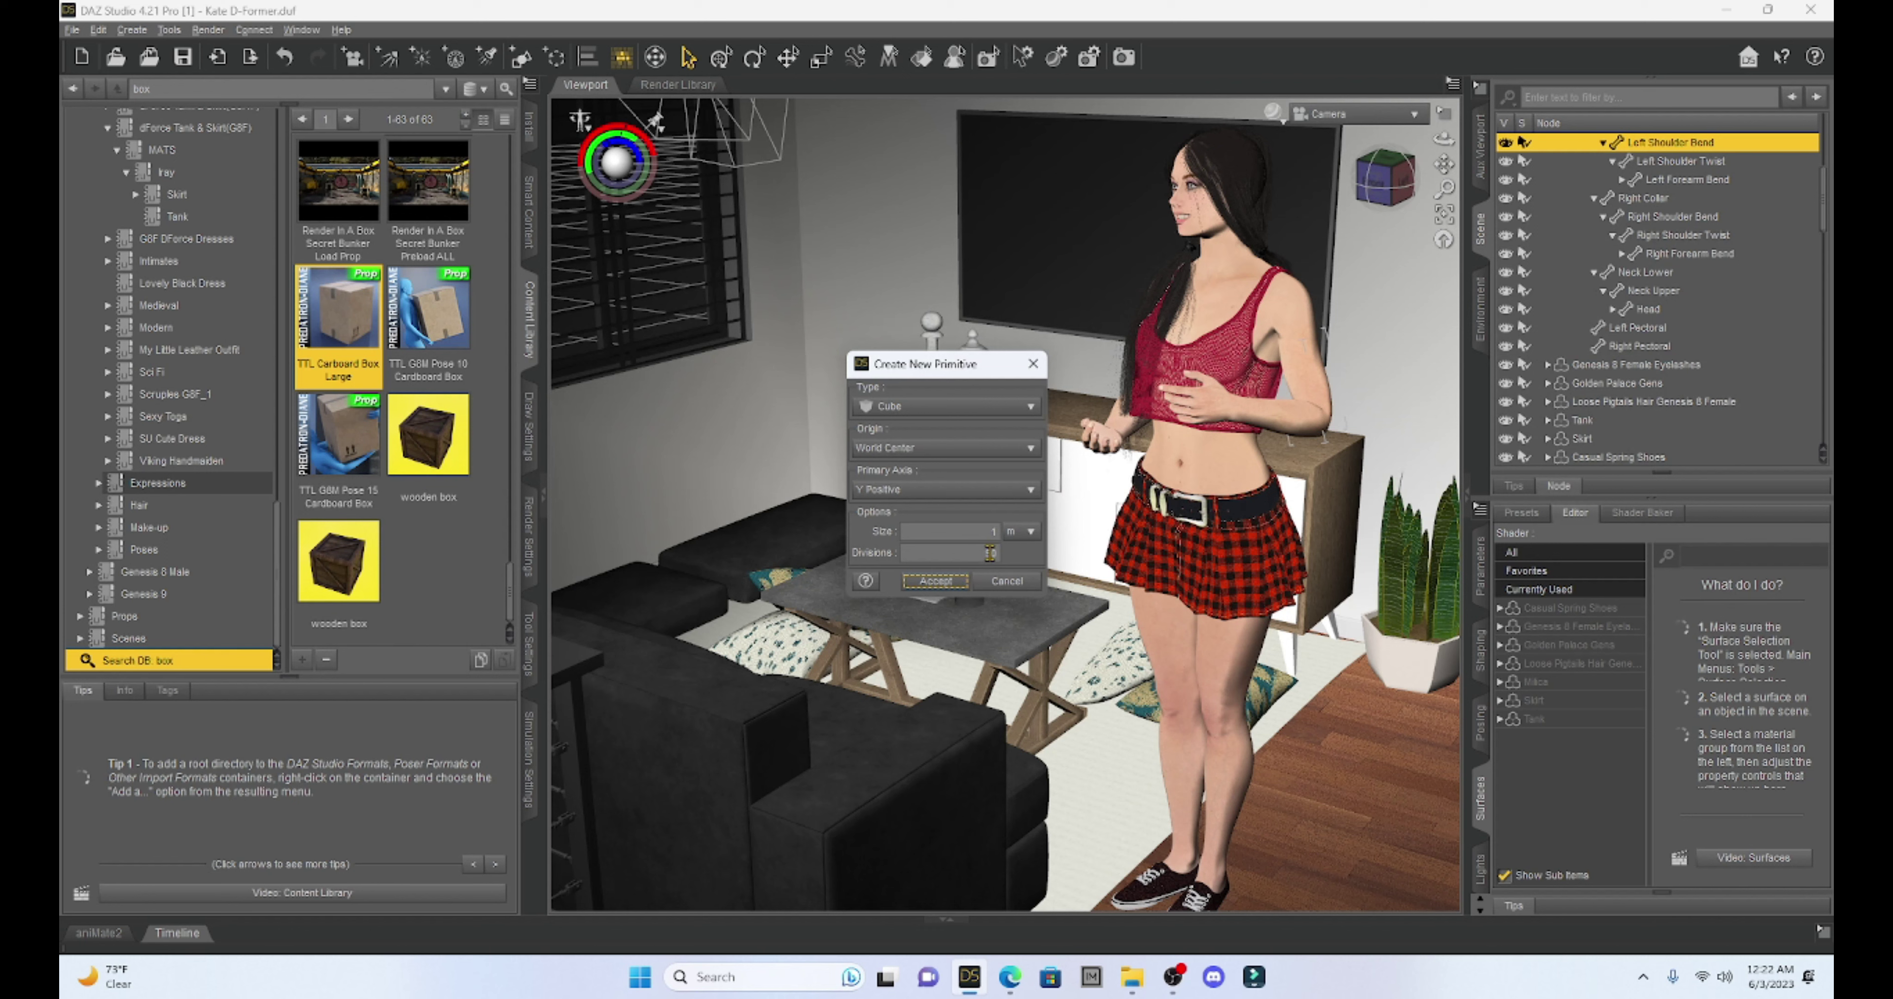
left_click(942, 583)
left_click(1002, 532)
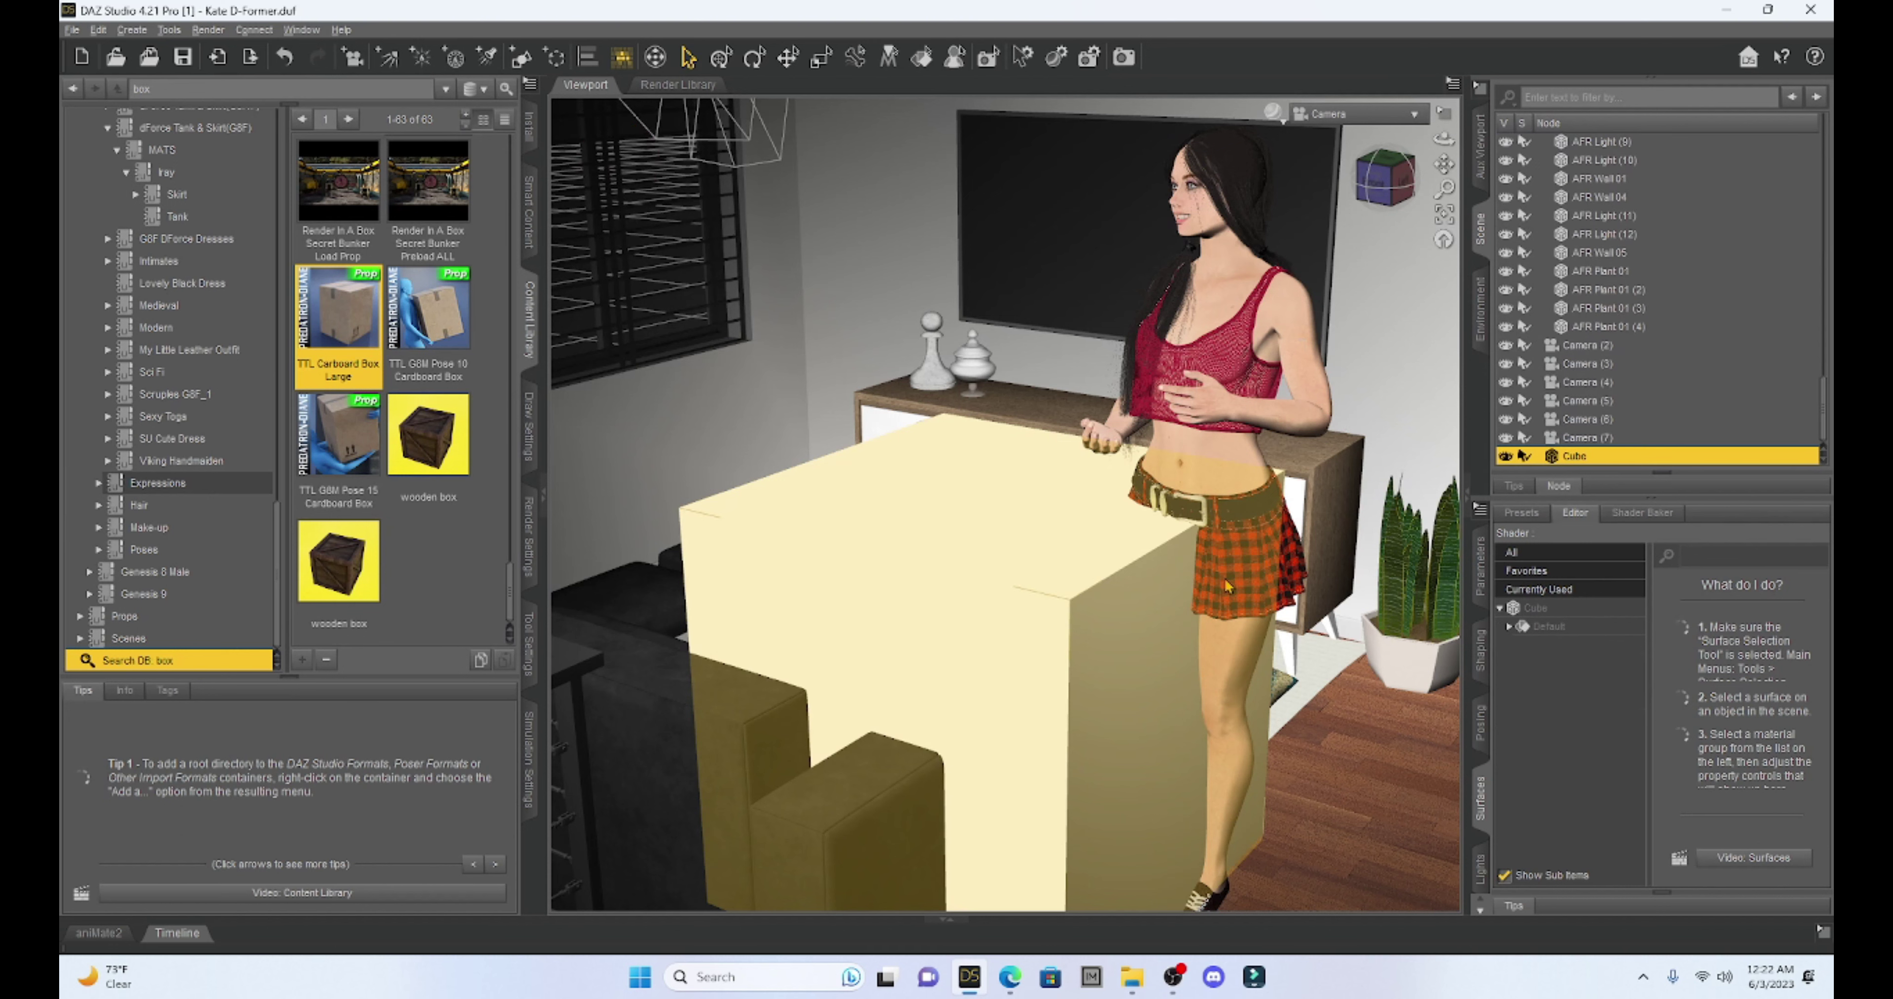
Raise the cube and scale it down to about 33.9% so it sits between her hands.
left_click(1482, 581)
left_click_drag(1723, 590, 1776, 589)
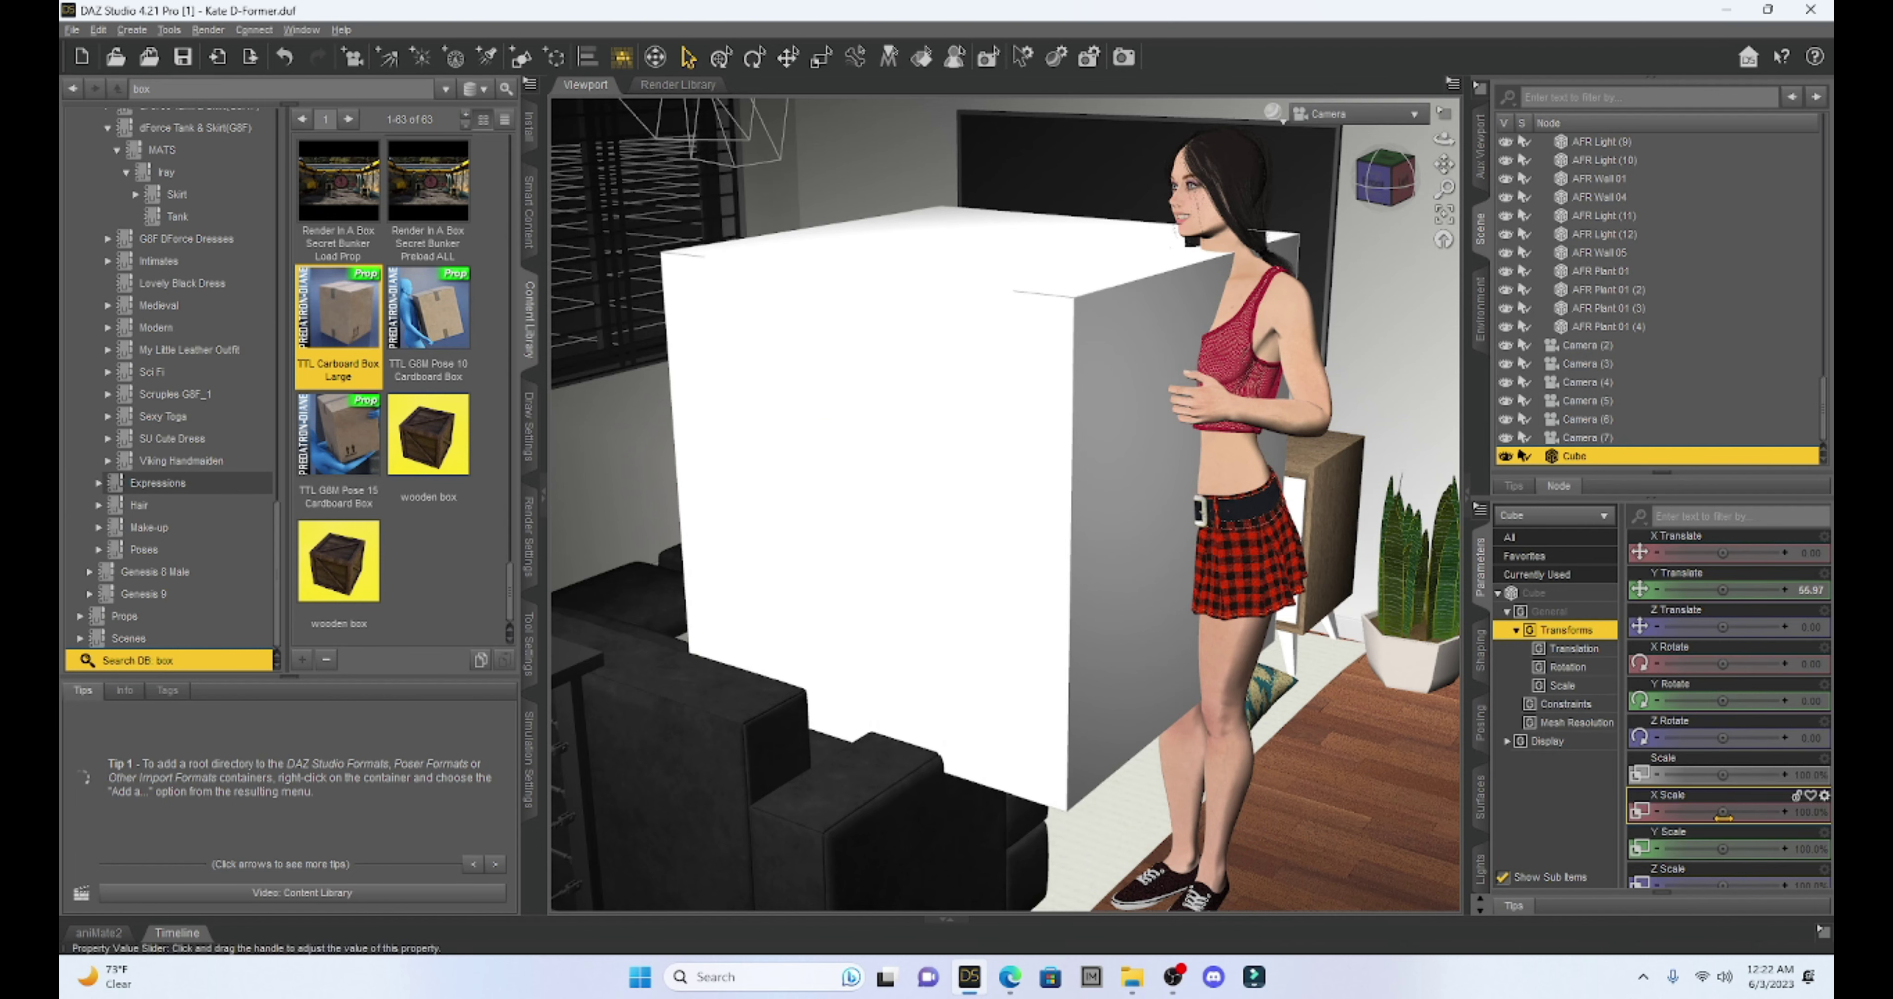
left_click_drag(1723, 774, 1692, 774)
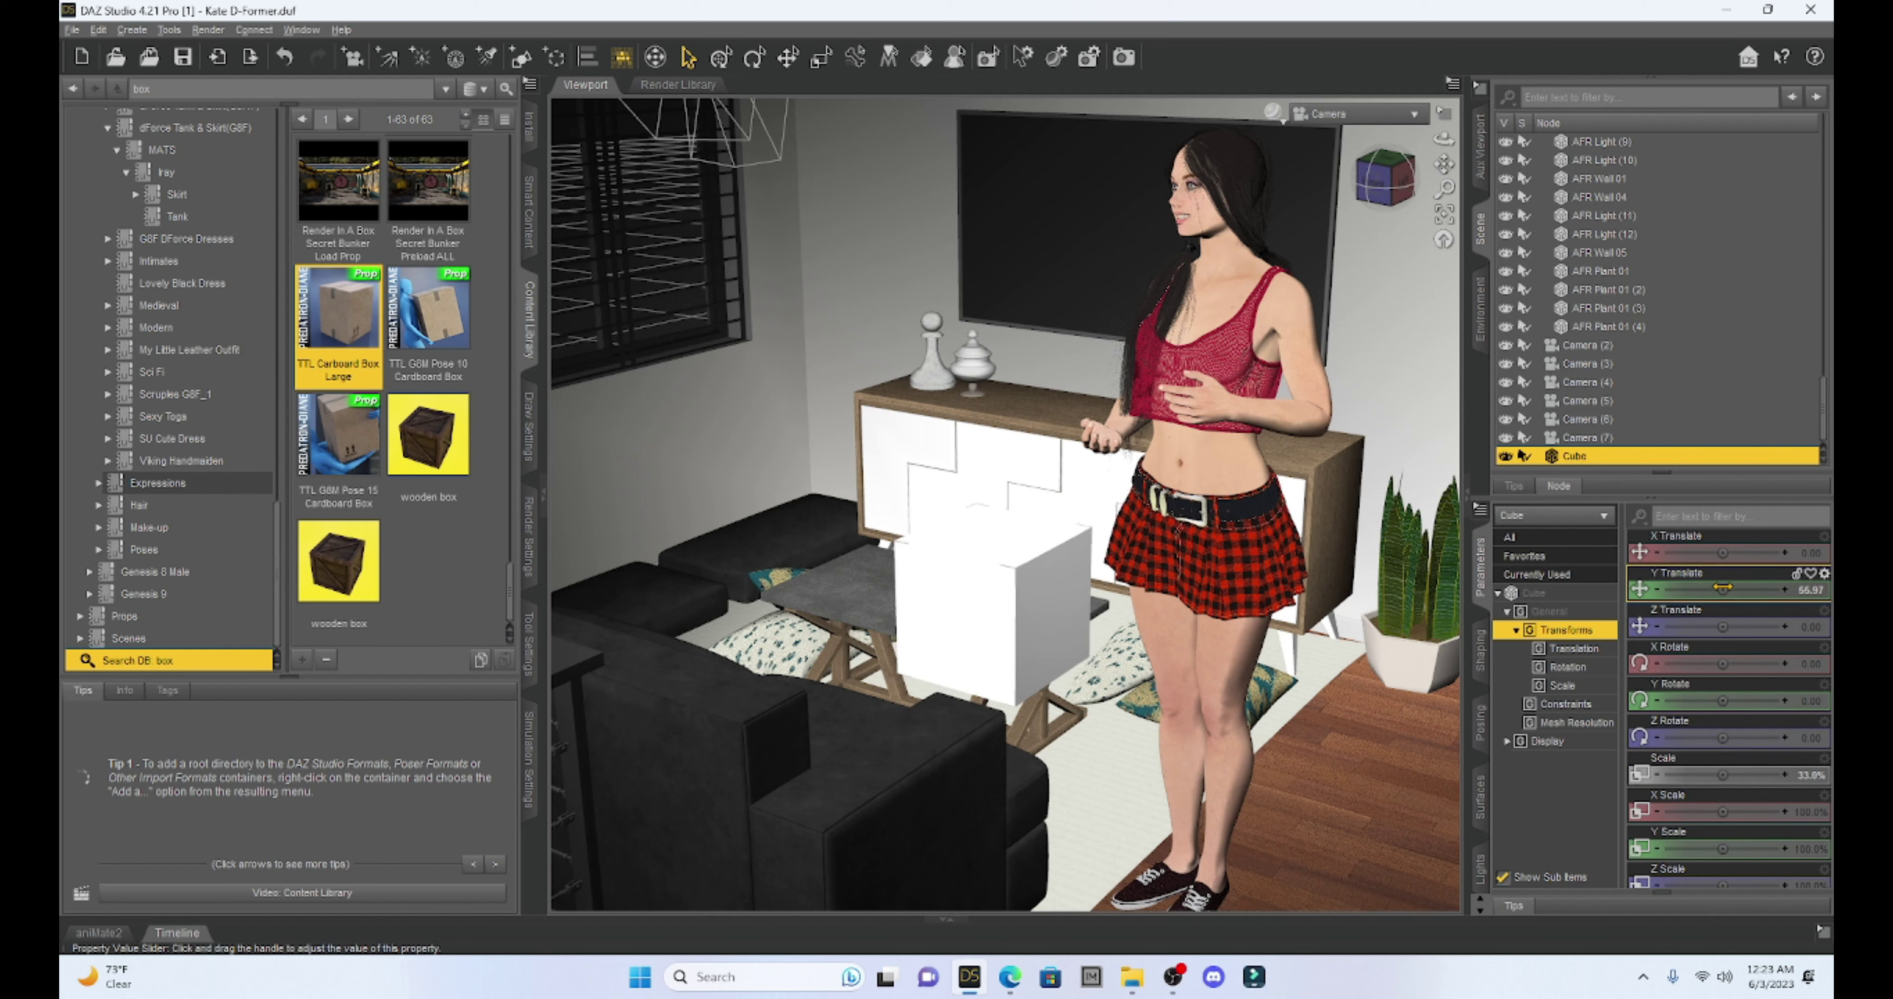
left_click_drag(1722, 589, 1743, 589)
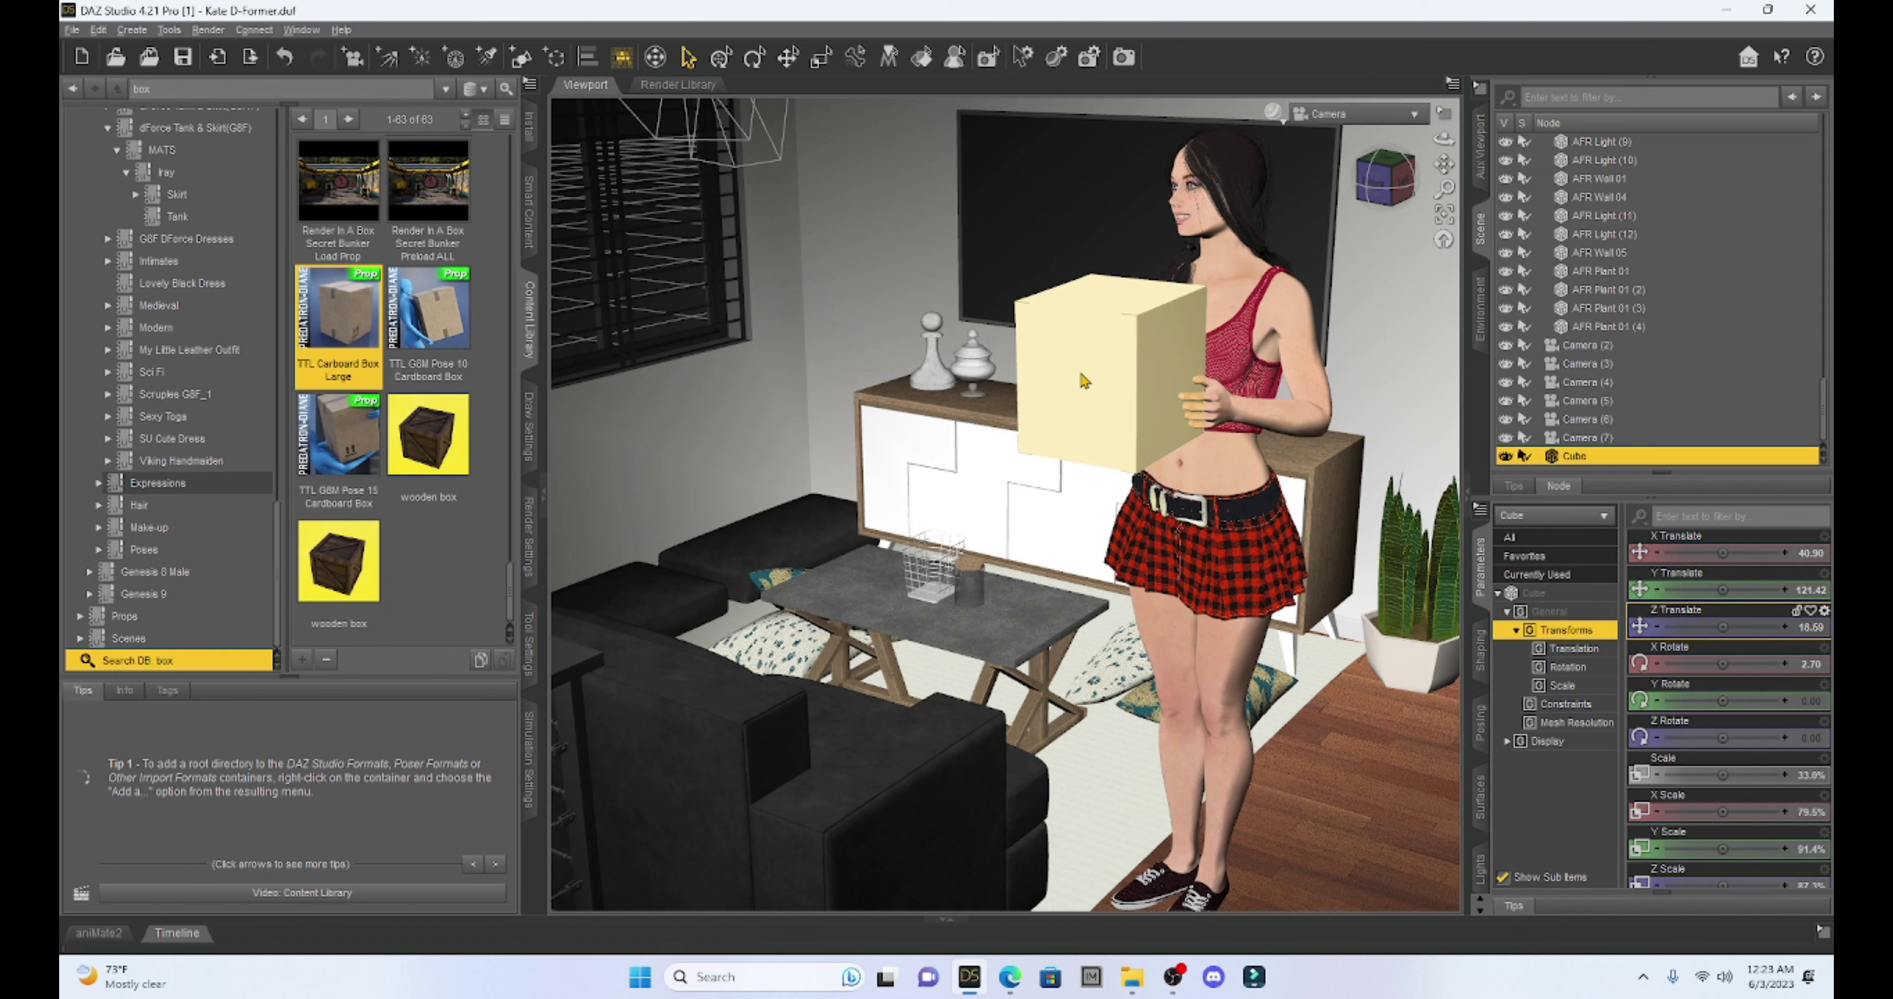
Load p3da_cardboardbox from TEXTURES as the Base Color image of the cube's Default Base surface.
left_click(1481, 794)
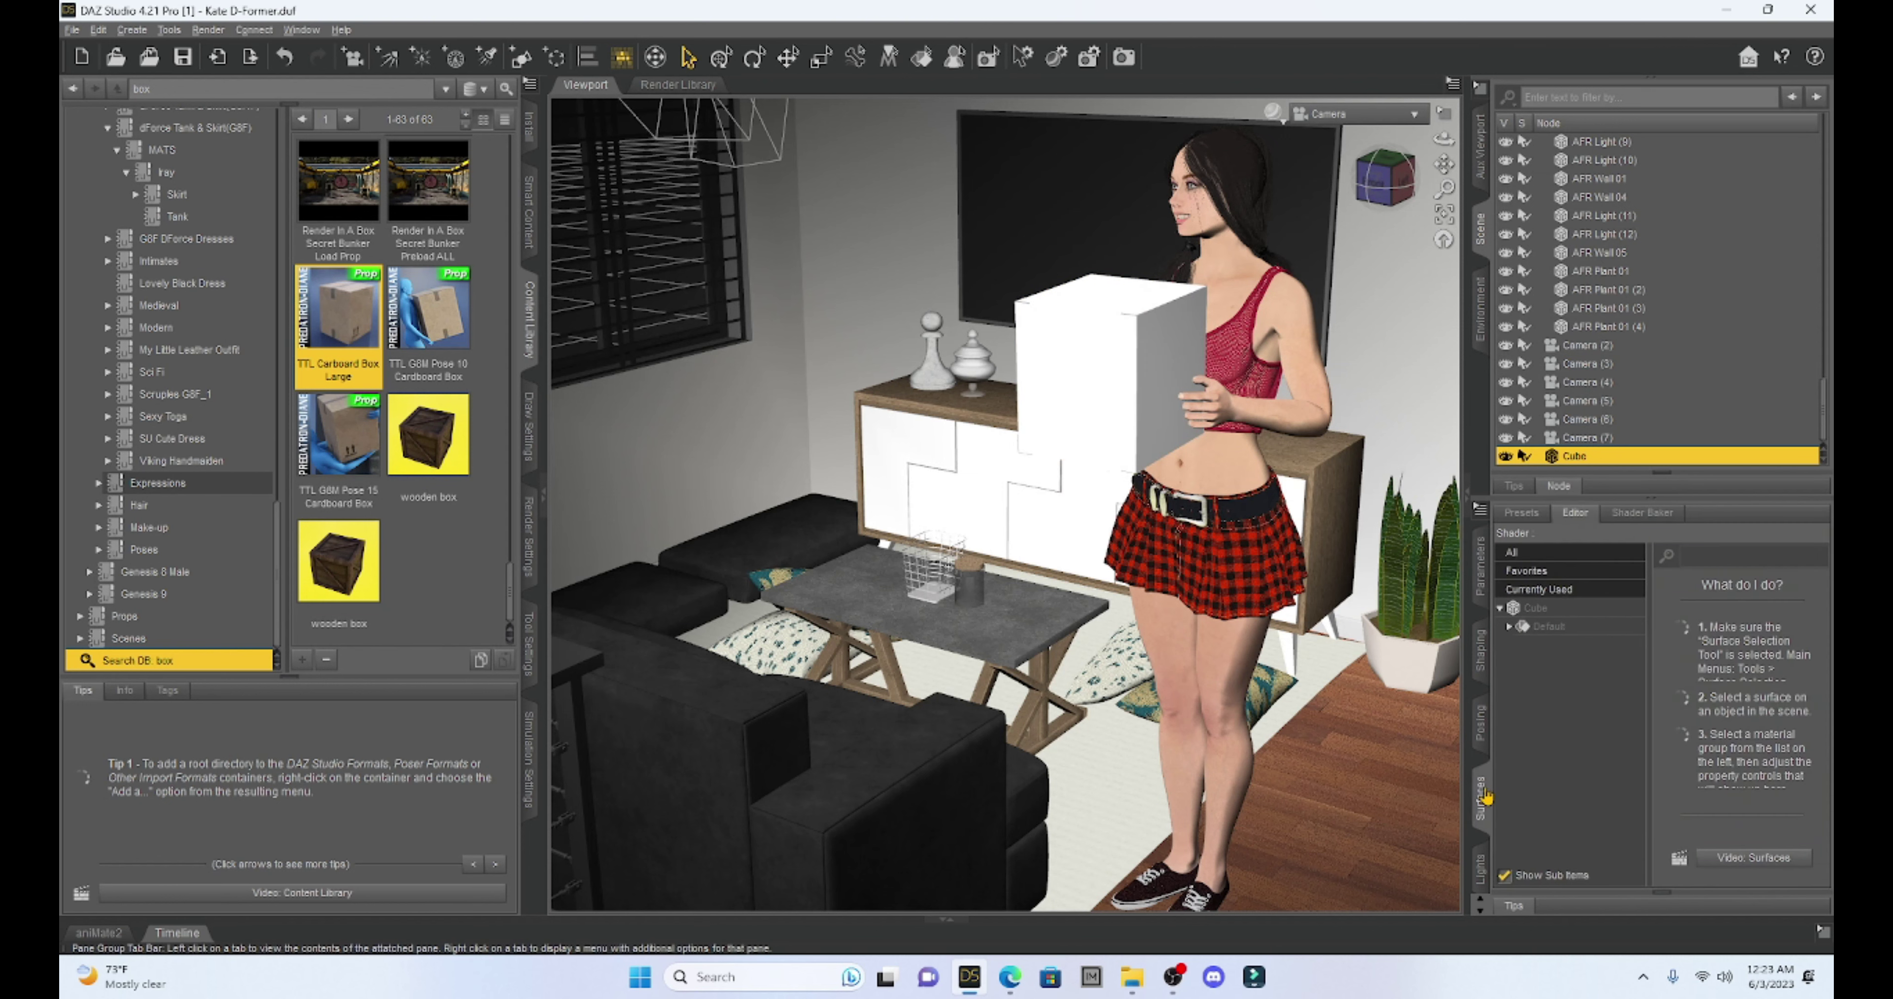
left_click(1509, 626)
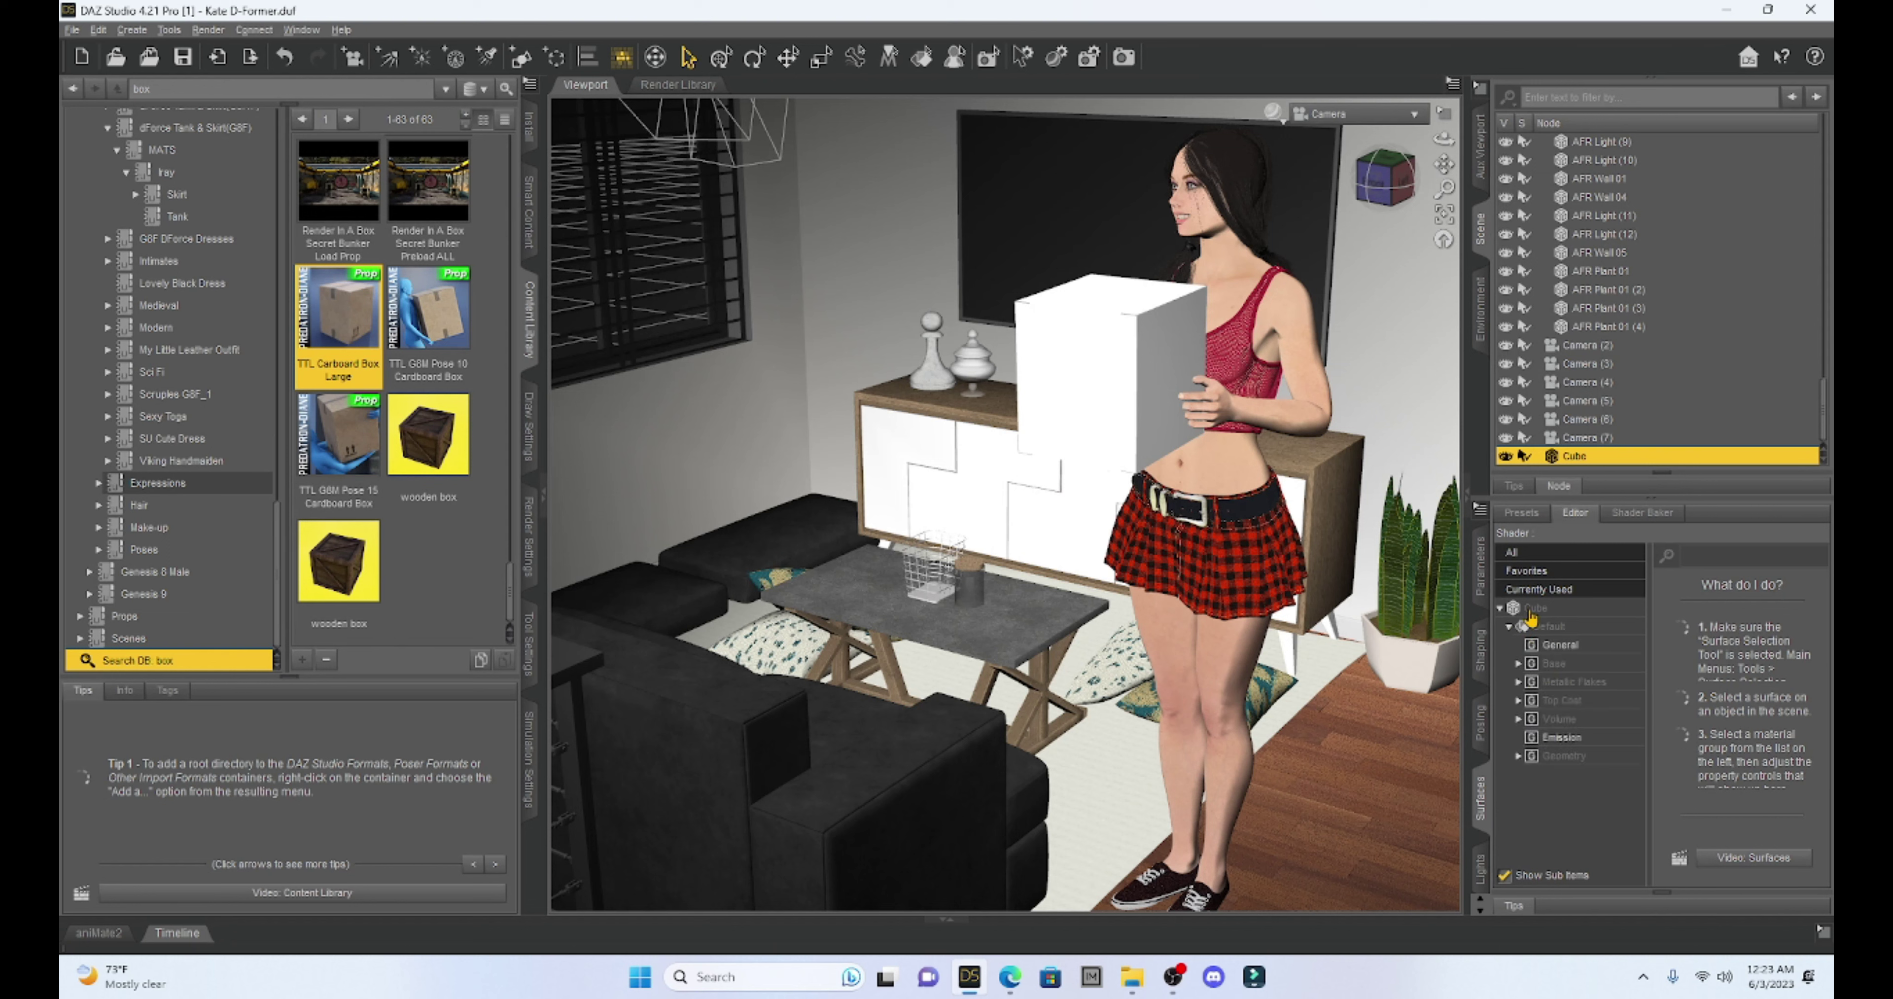
left_click(1553, 663)
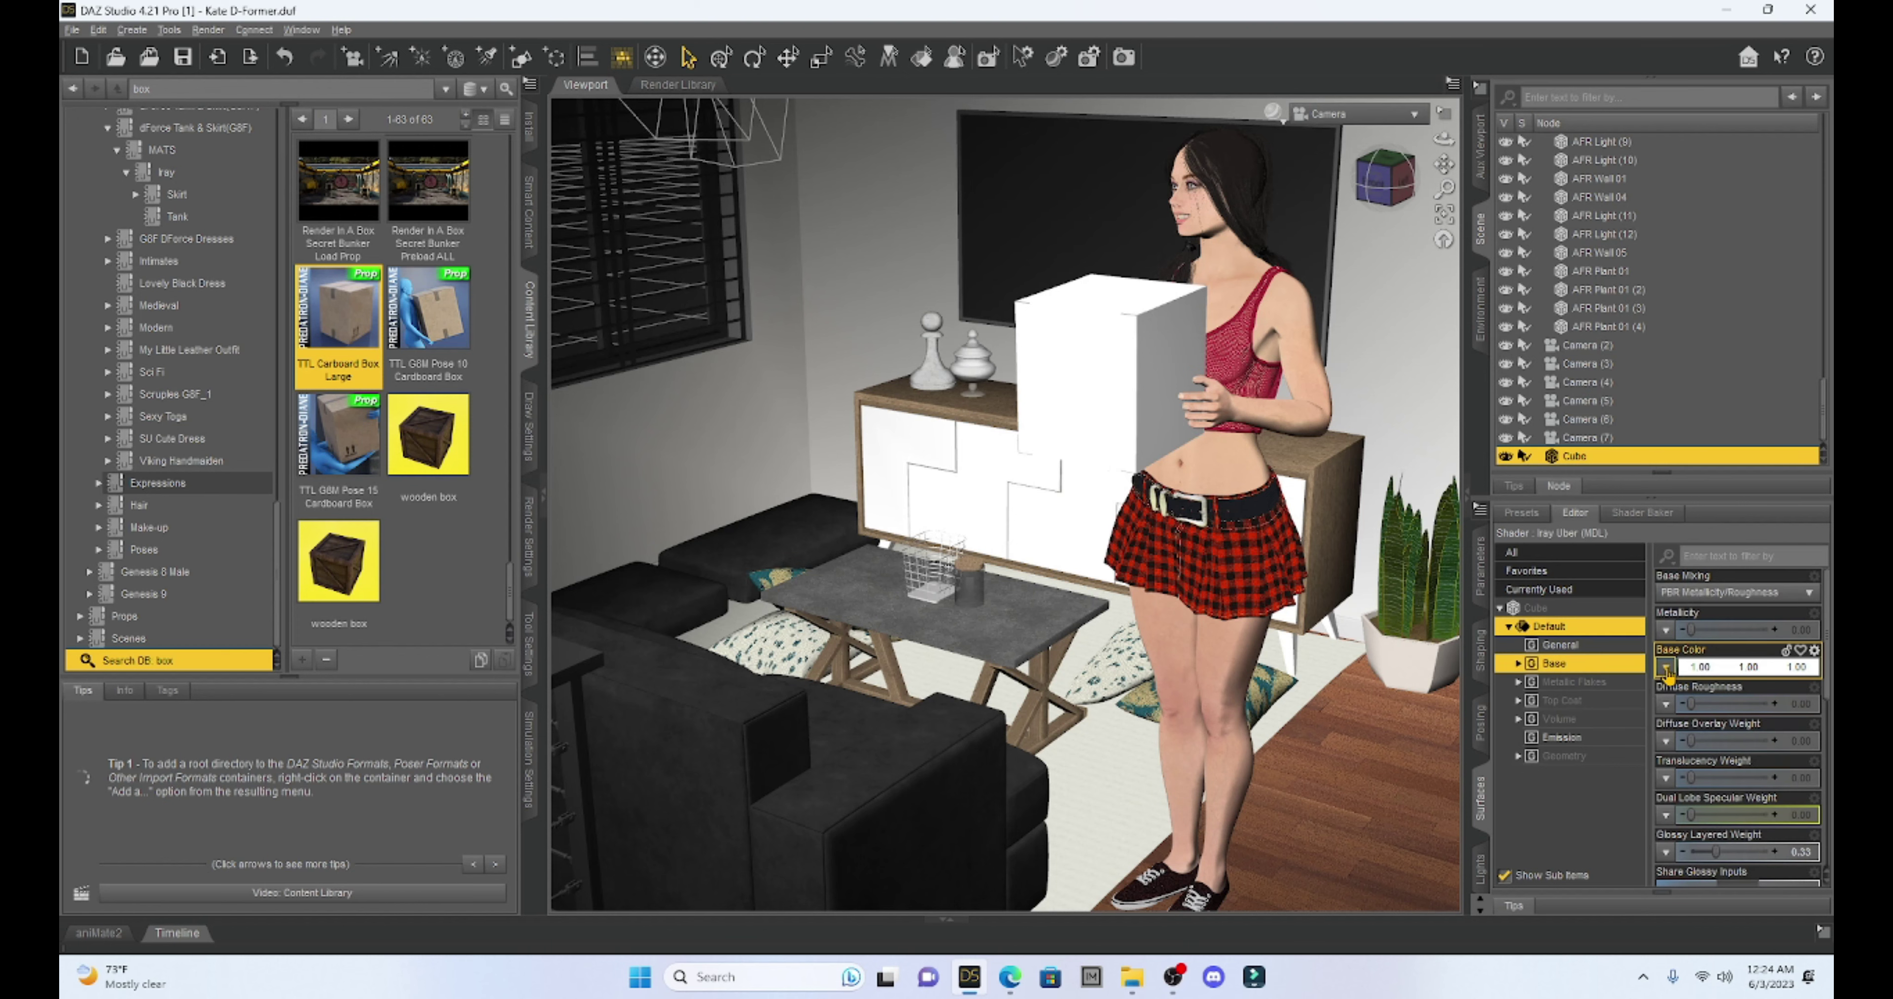
left_click(1666, 667)
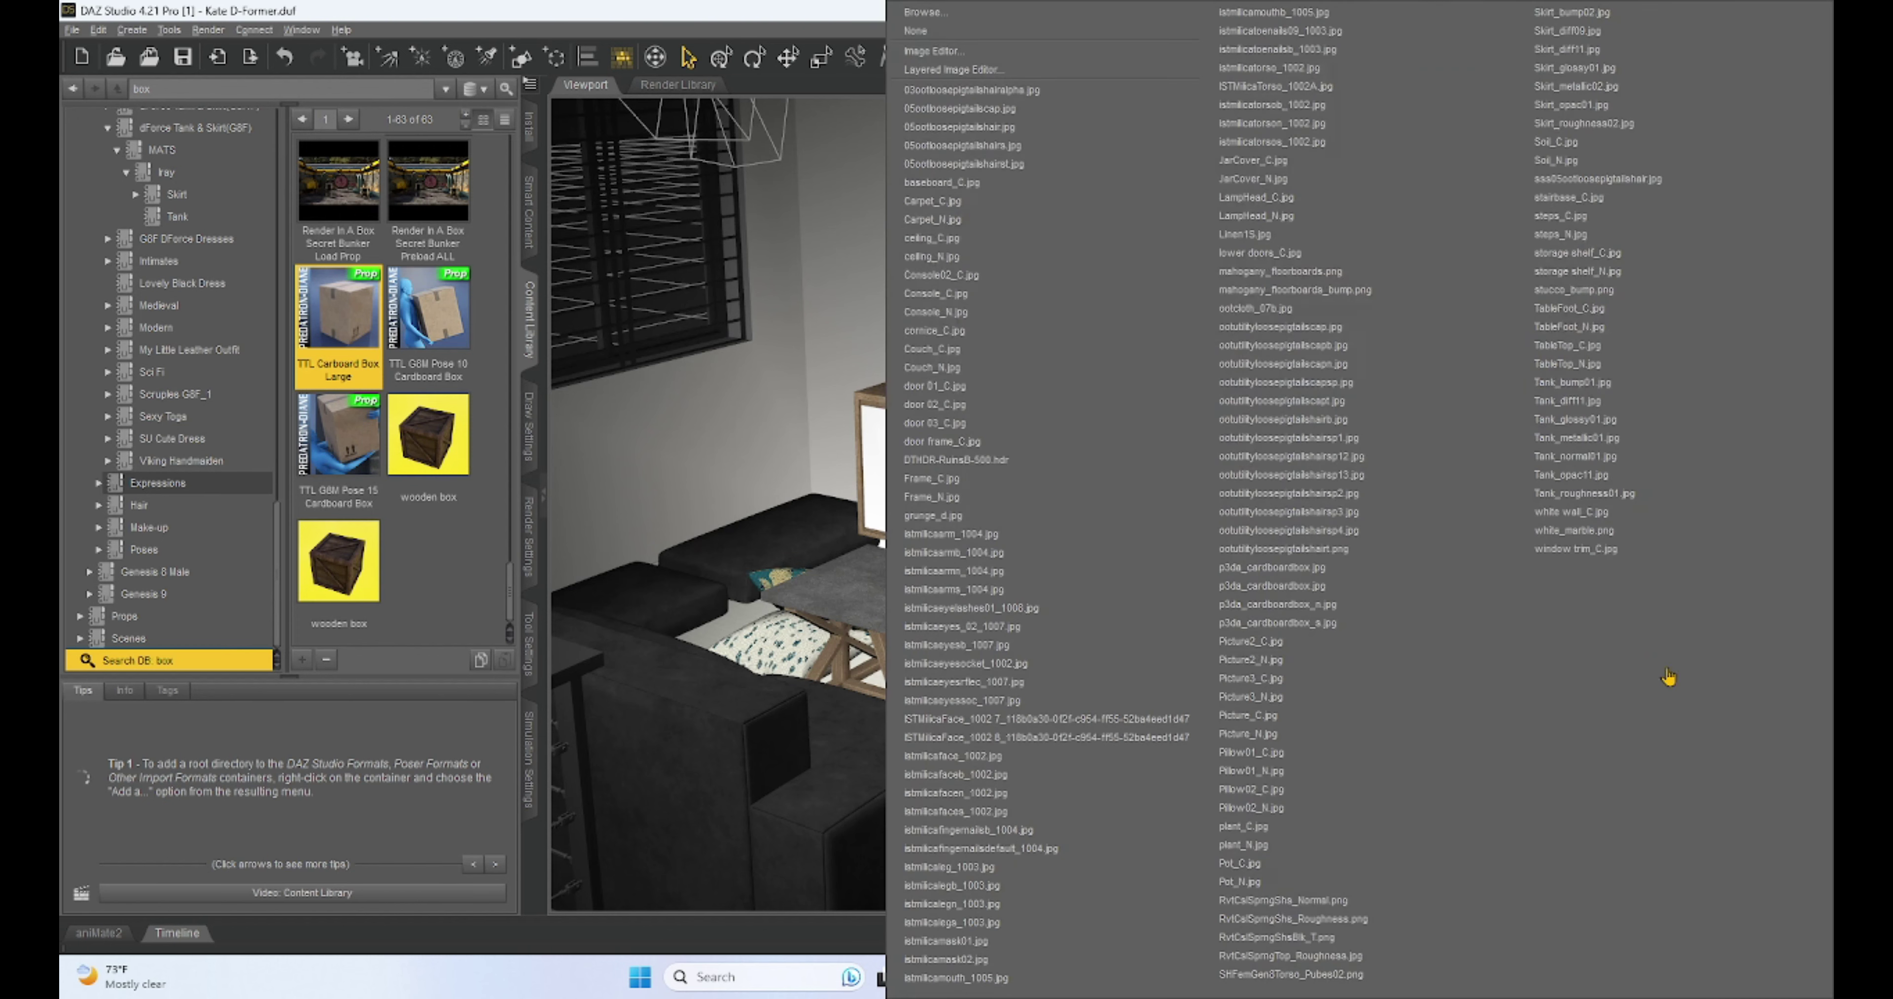
left_click(1012, 18)
scroll(425, 309, "down", 3)
scroll(425, 309, "down", 8)
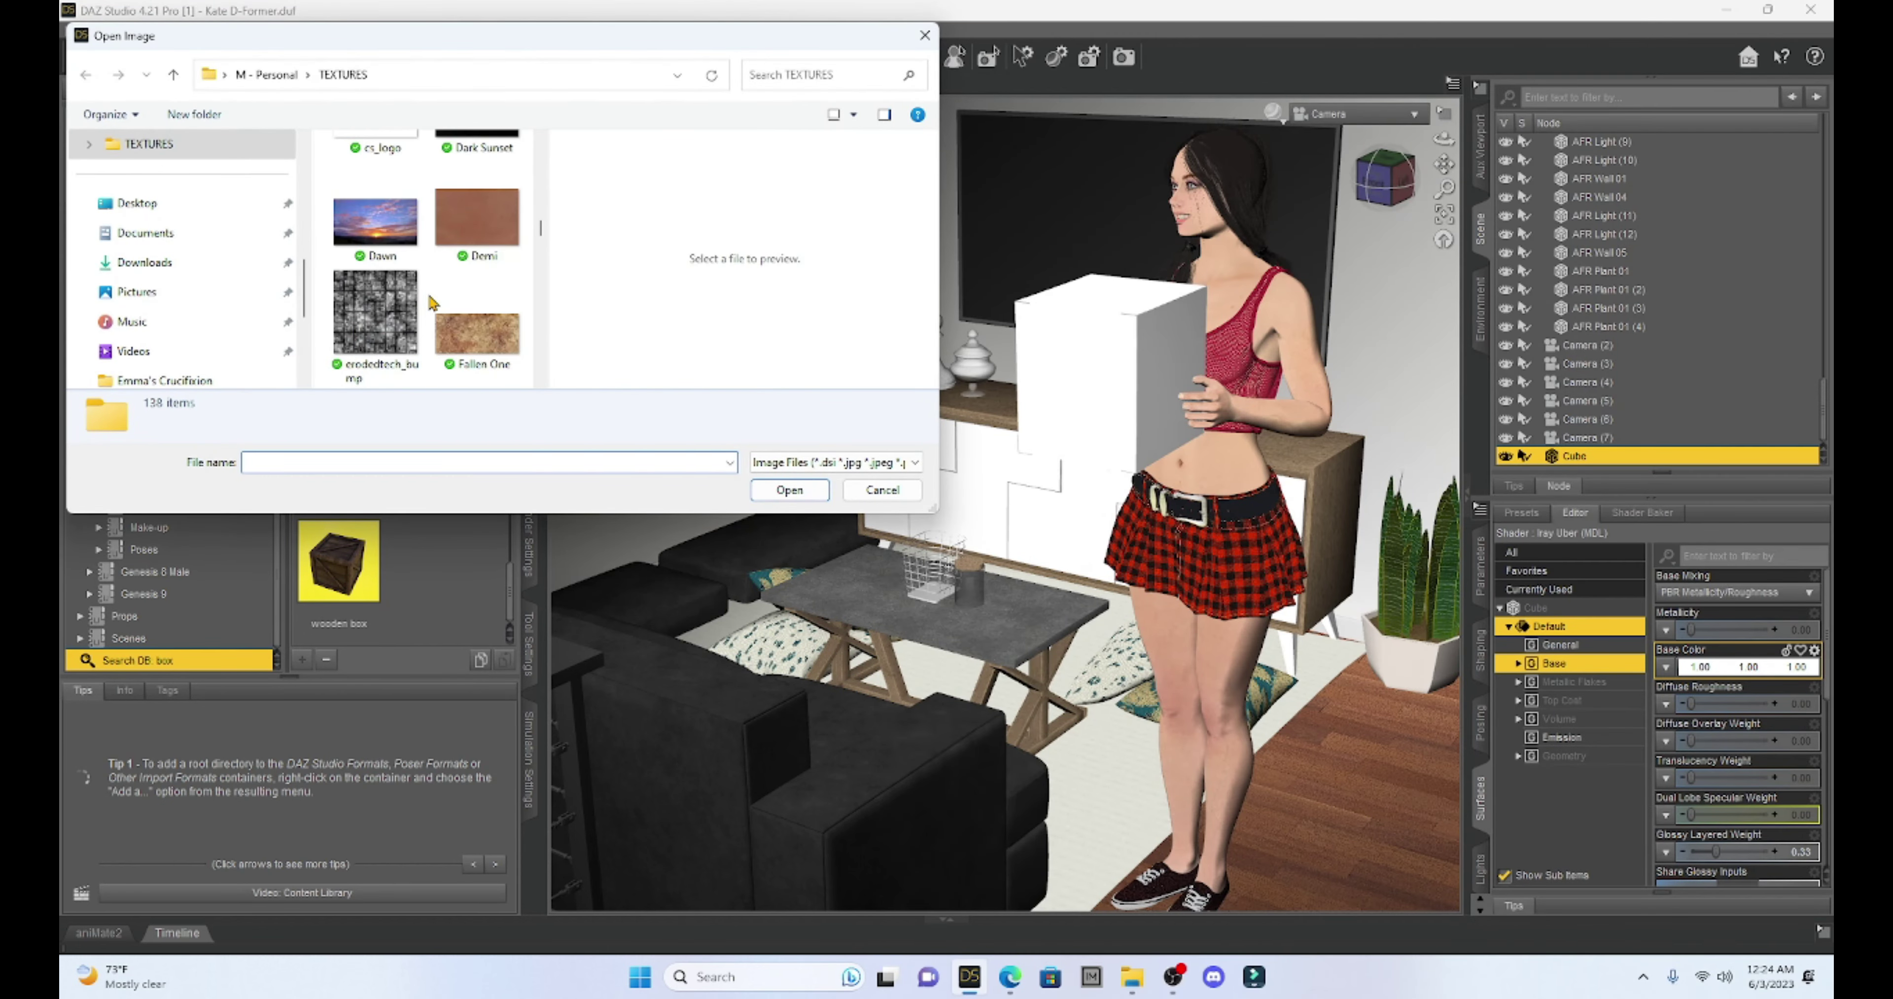
scroll(454, 278, "down", 8)
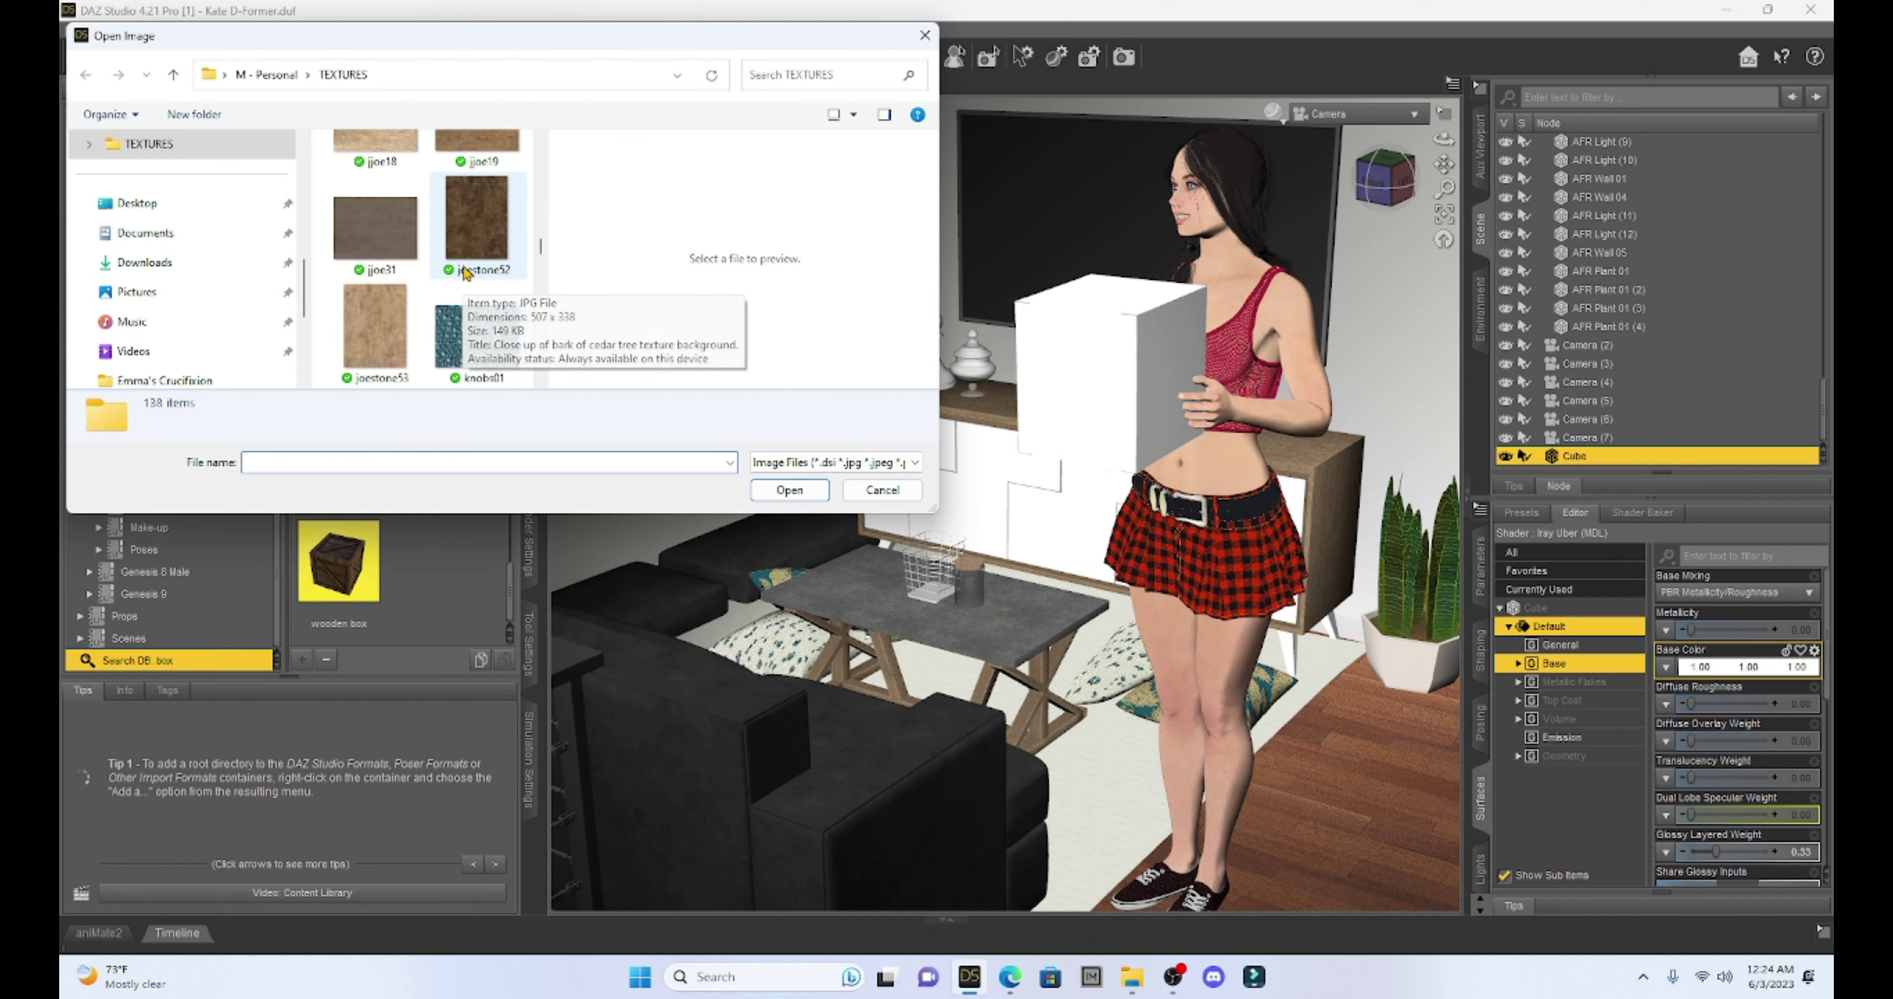
scroll(464, 273, "down", 8)
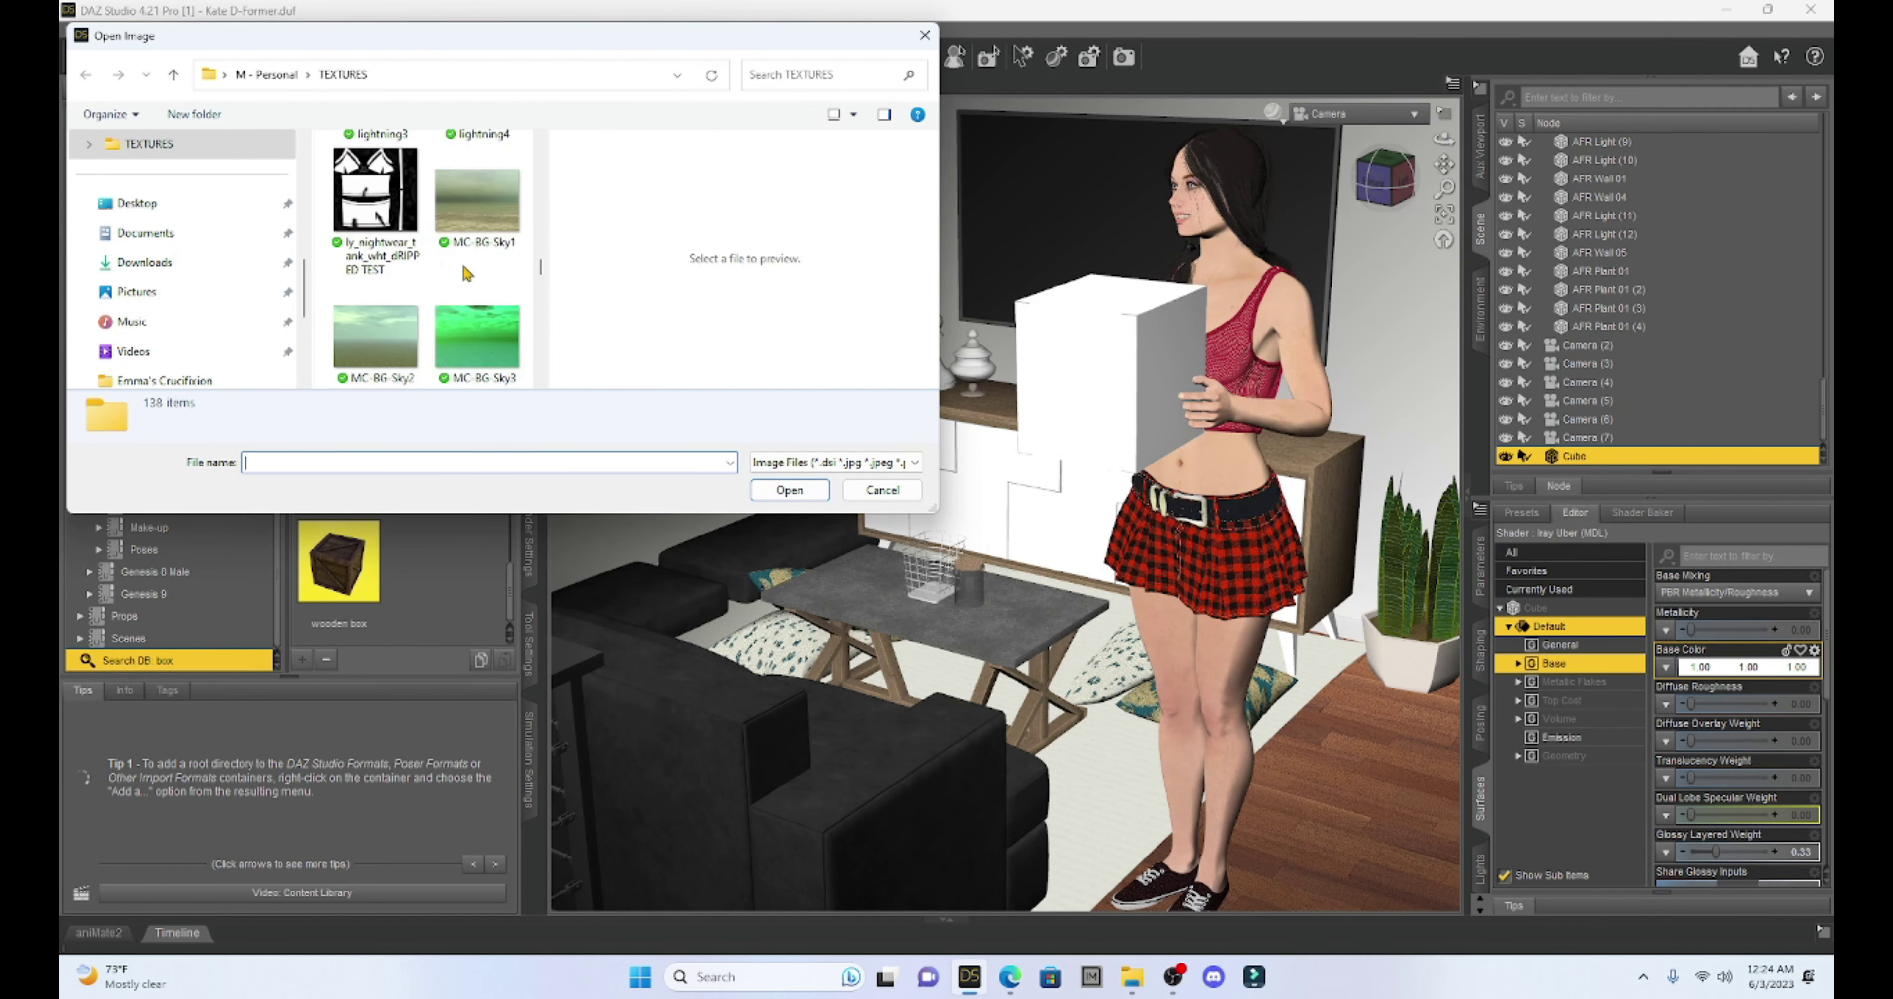
scroll(464, 274, "down", 8)
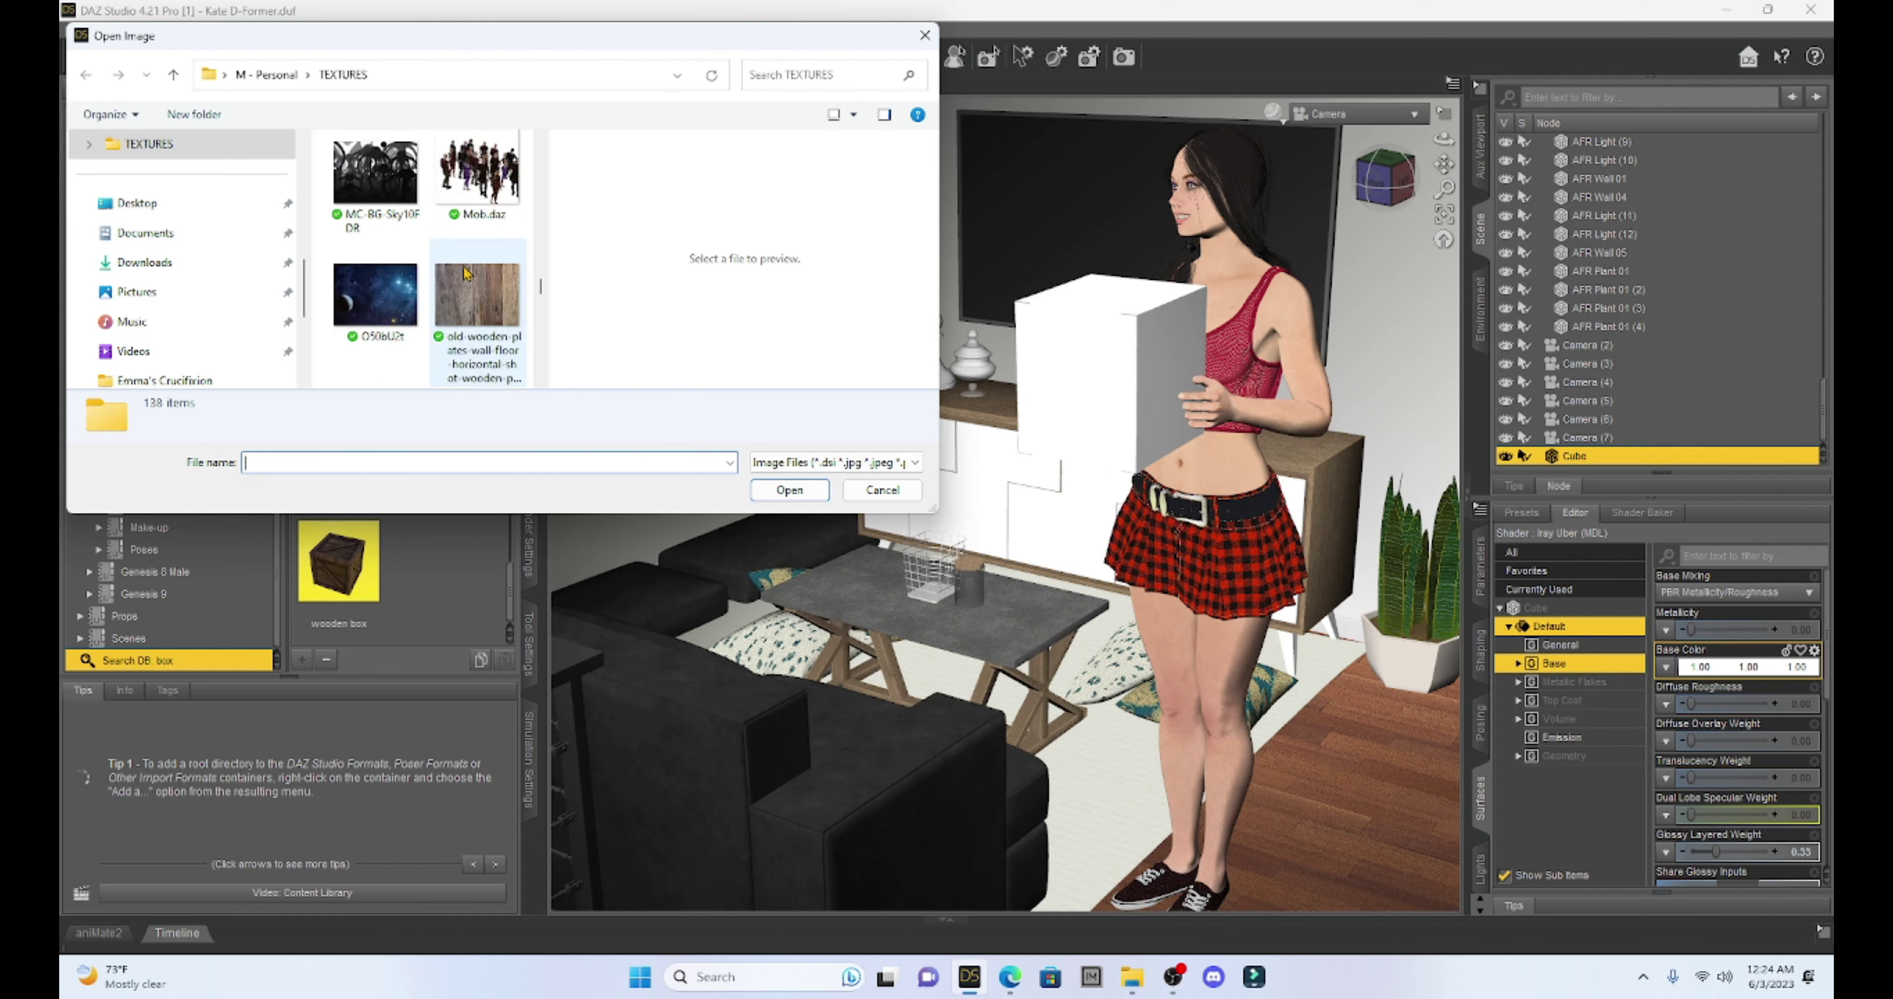
scroll(464, 273, "down", 1)
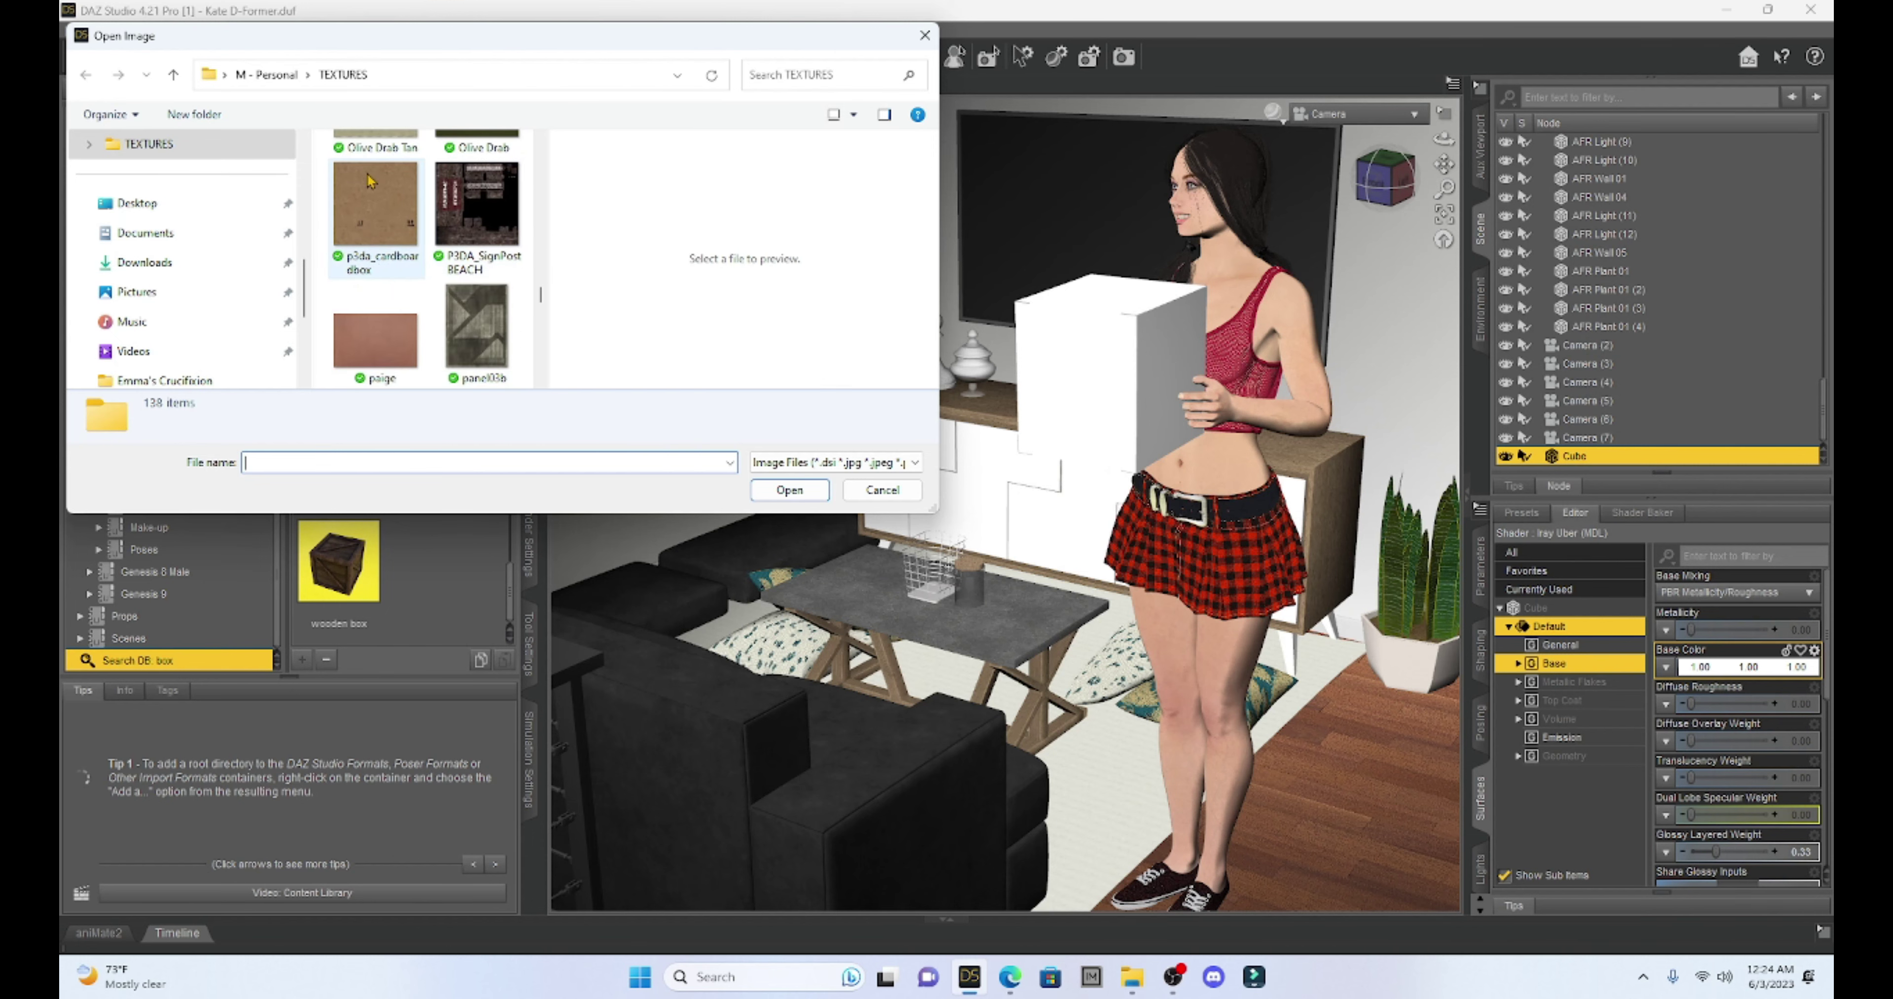
double_click(369, 221)
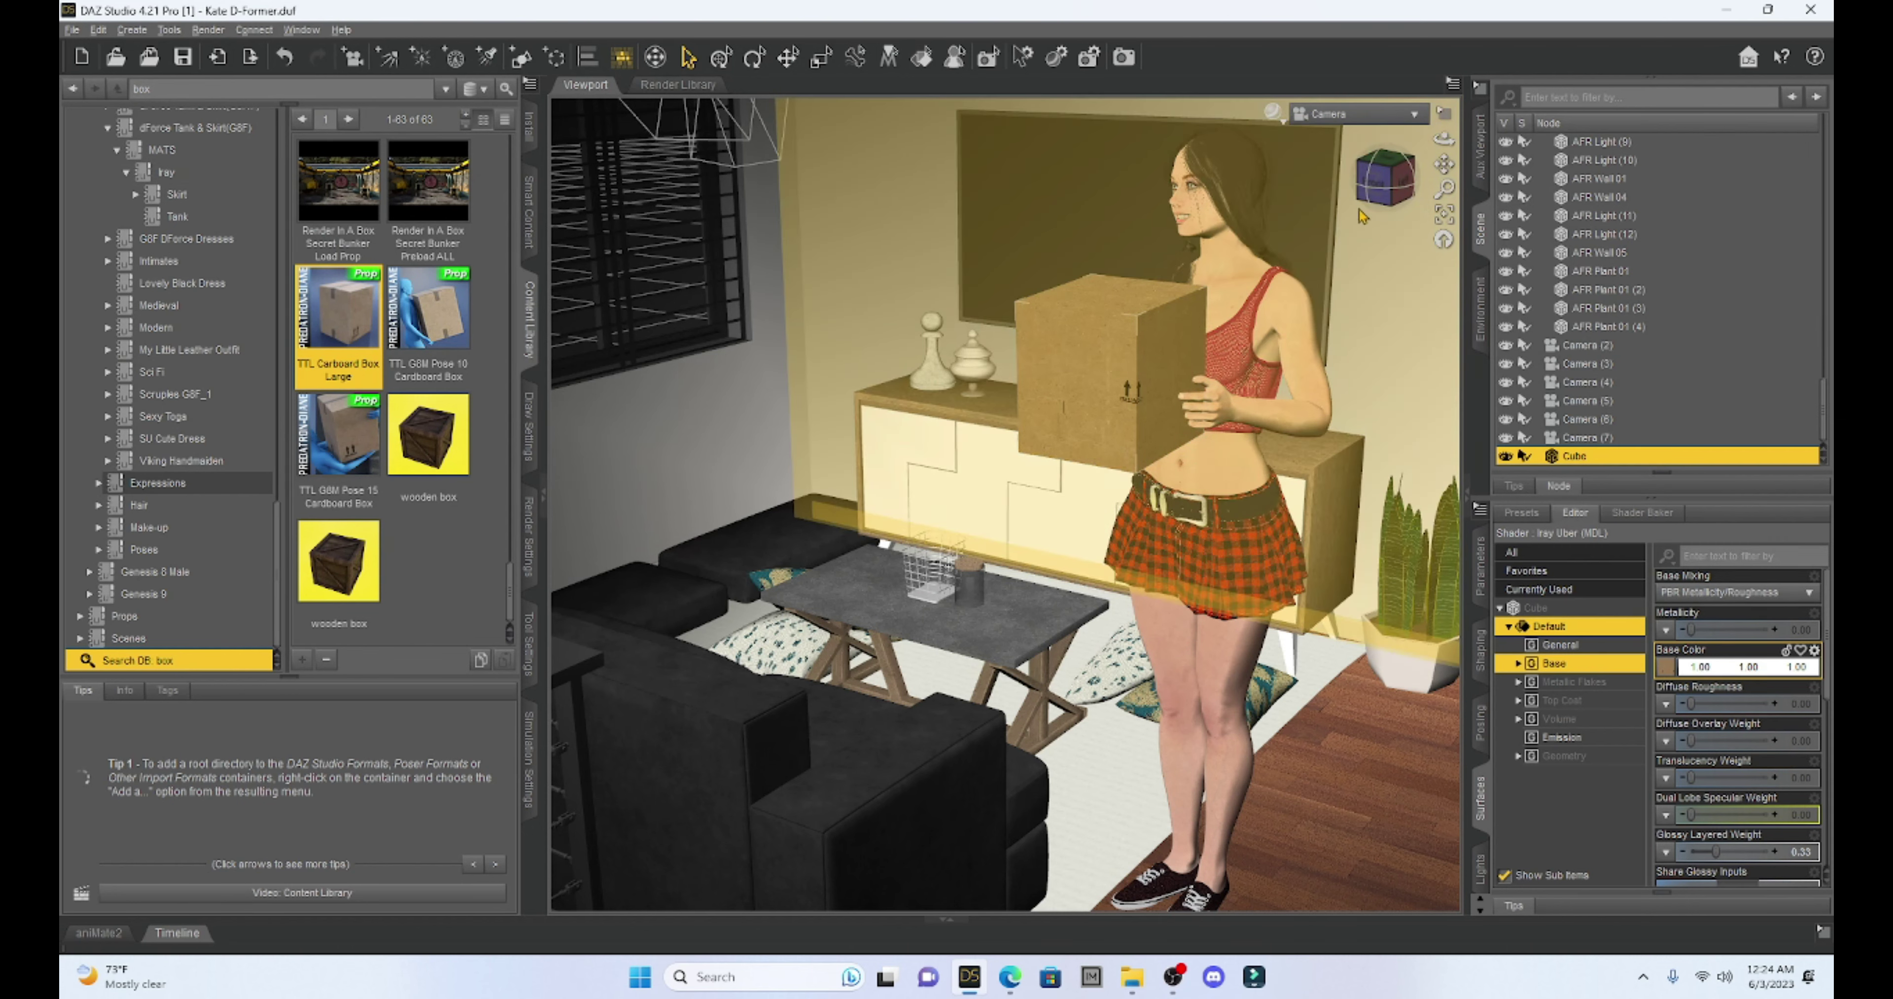
Frame the cube in the viewport and drop the TTL Carboard Box Large material onto it.
left_click_drag(1386, 176, 1374, 193)
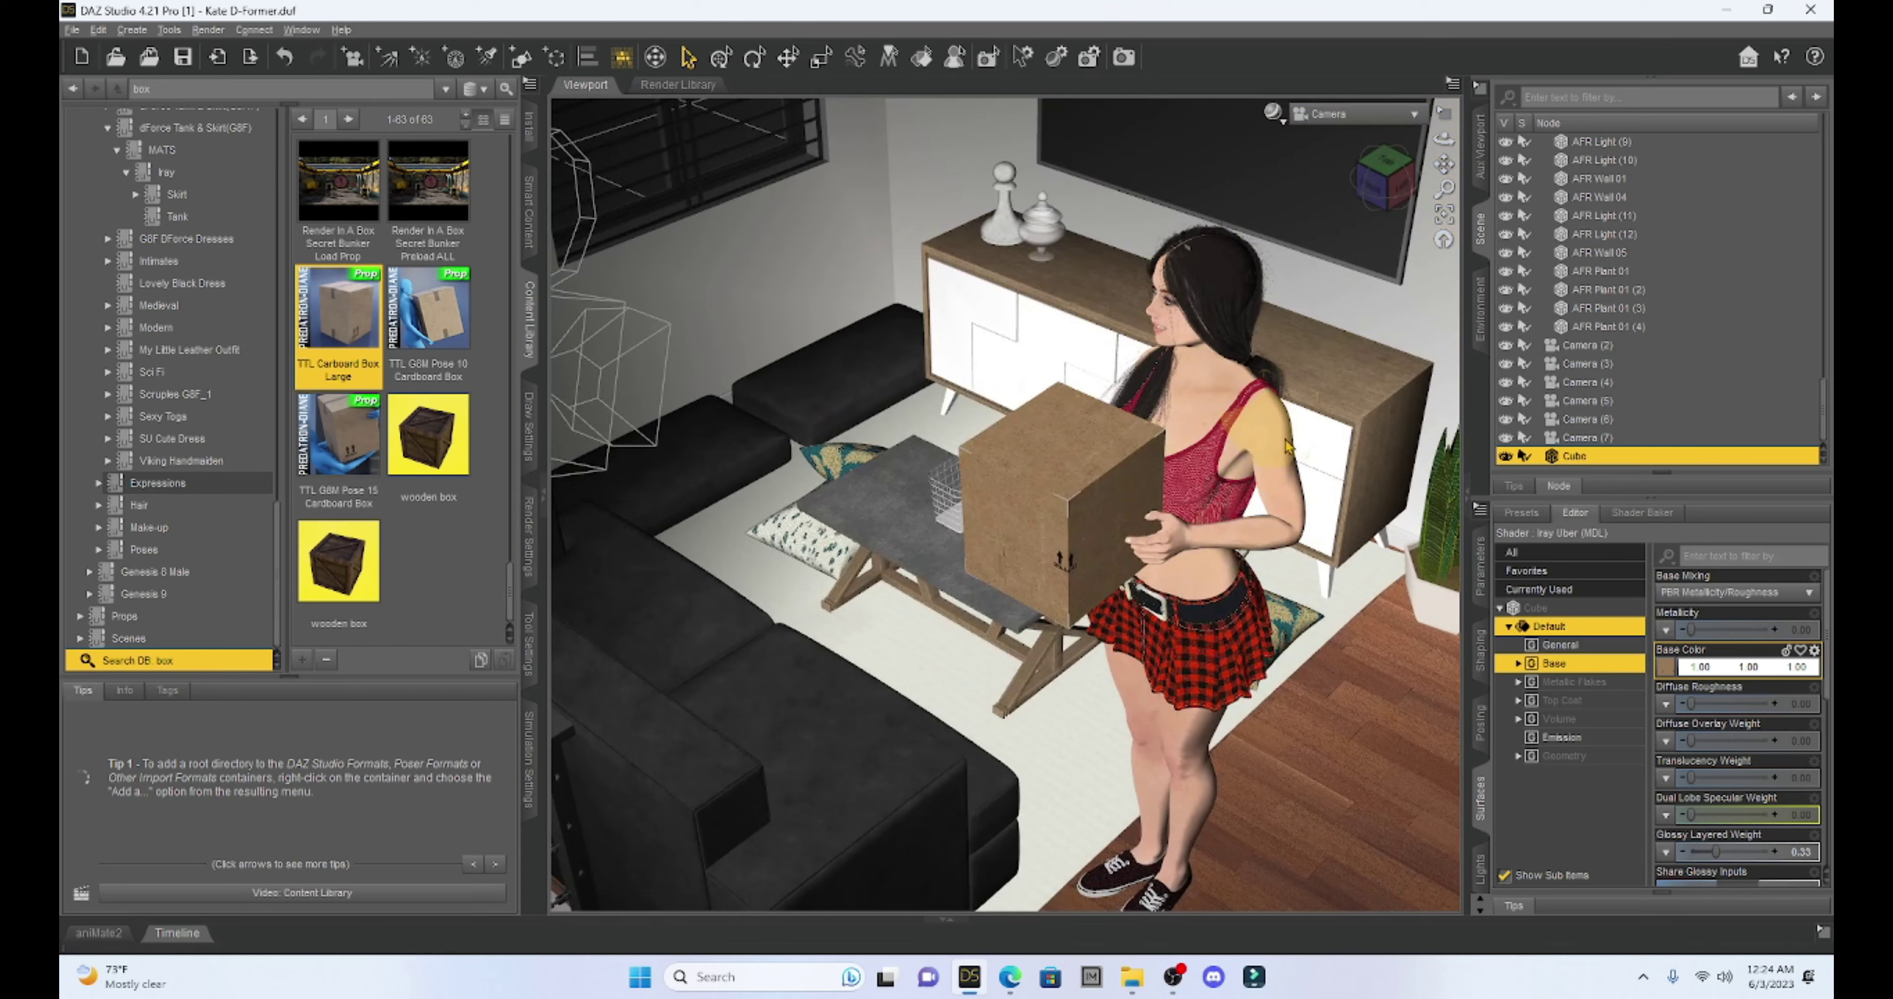
scroll(1275, 470, "up", 10)
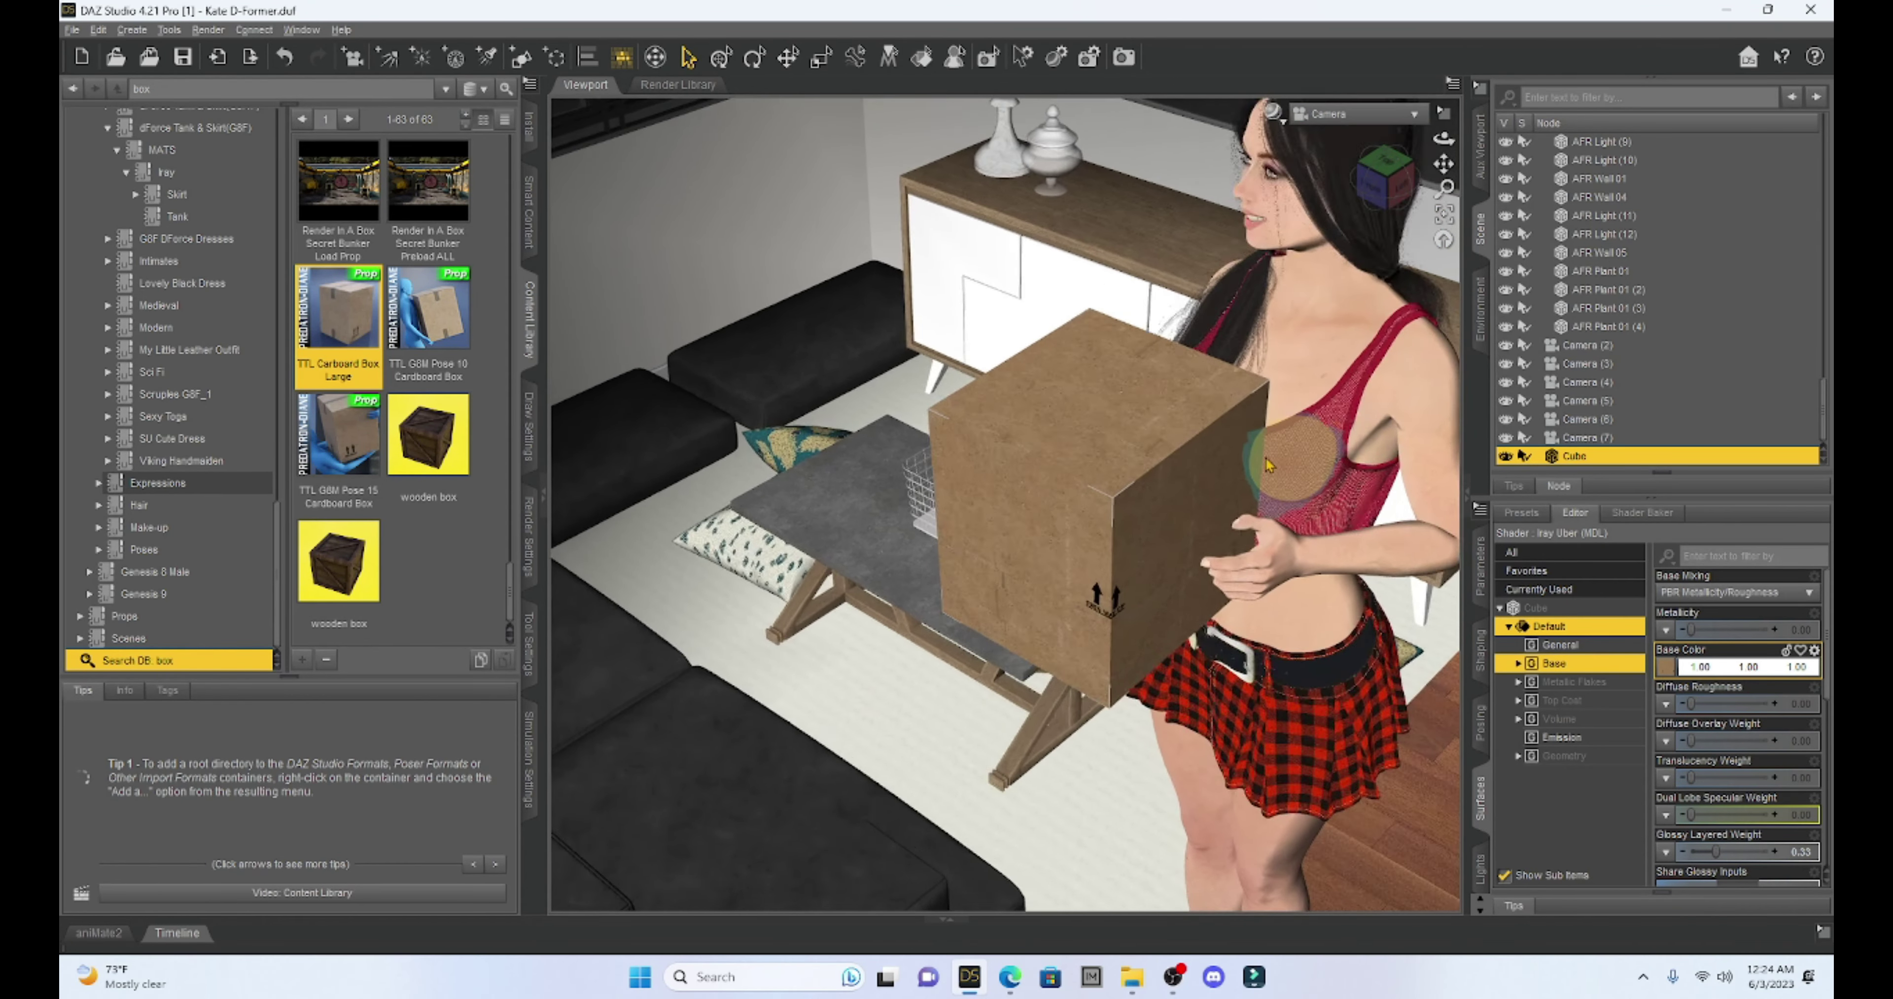
scroll(1265, 459, "up", 2)
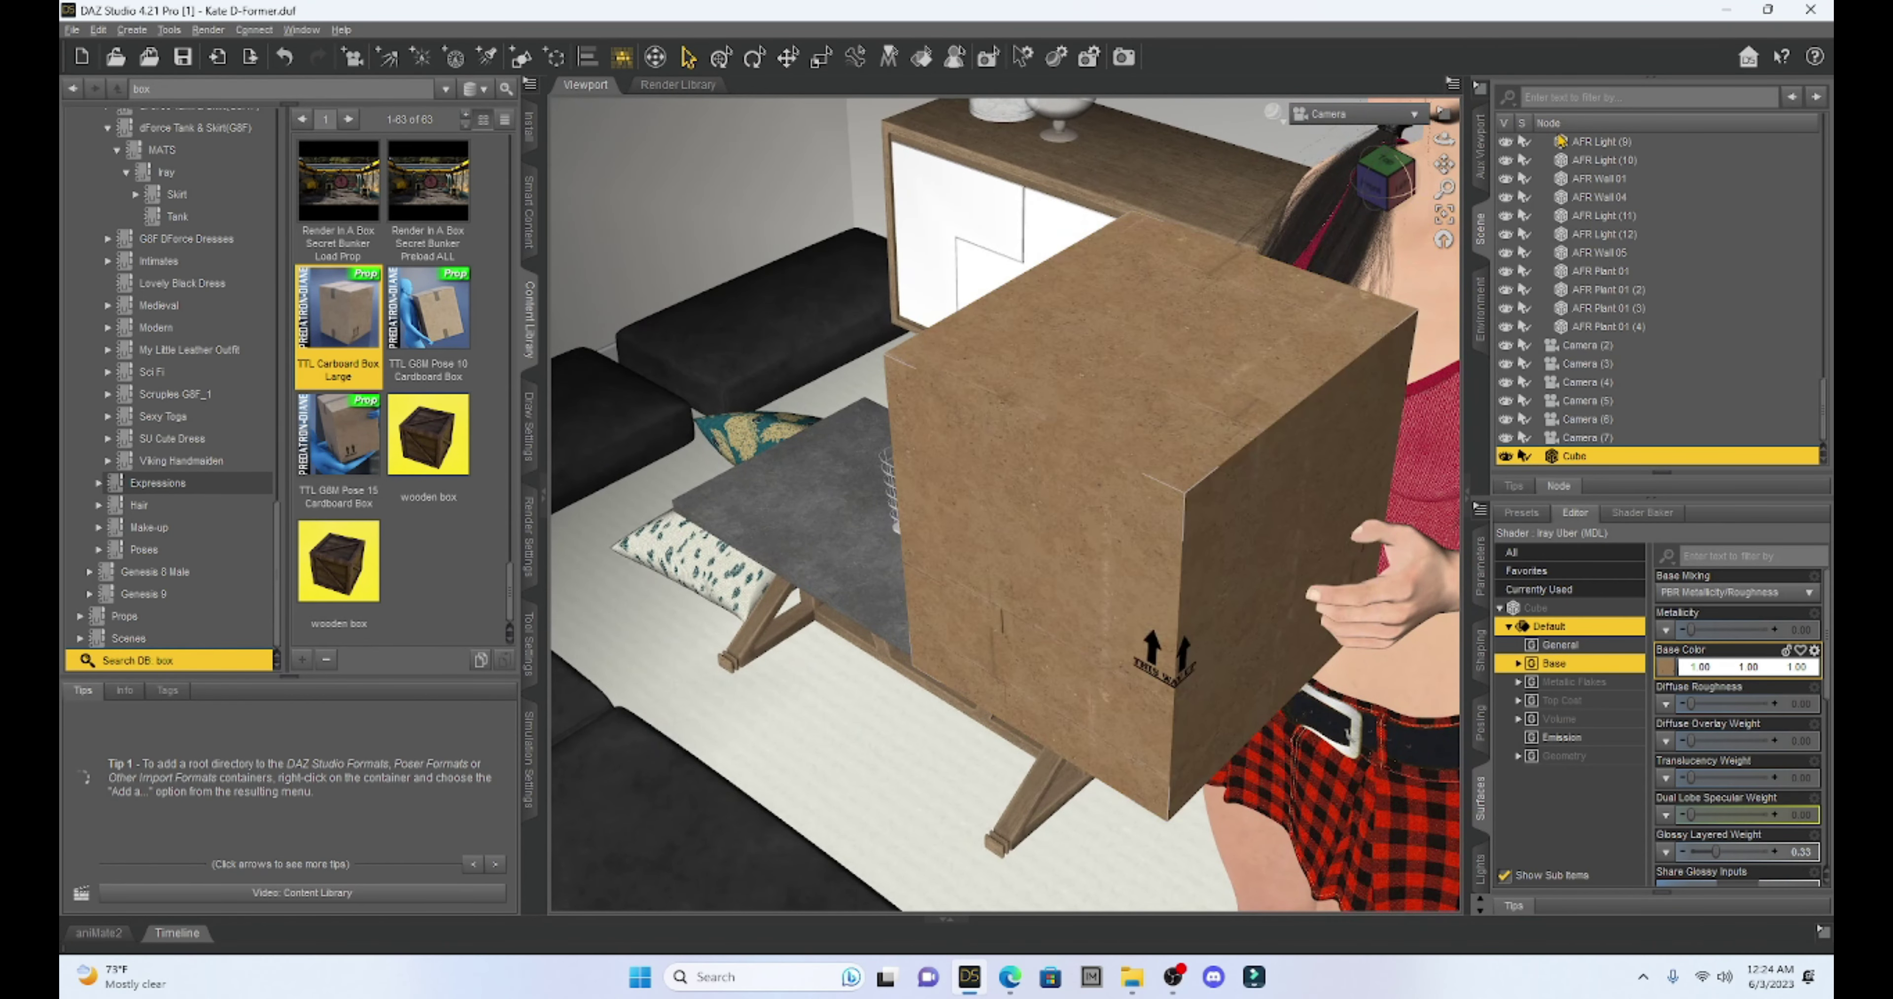
left_click_drag(1443, 164, 1479, 137)
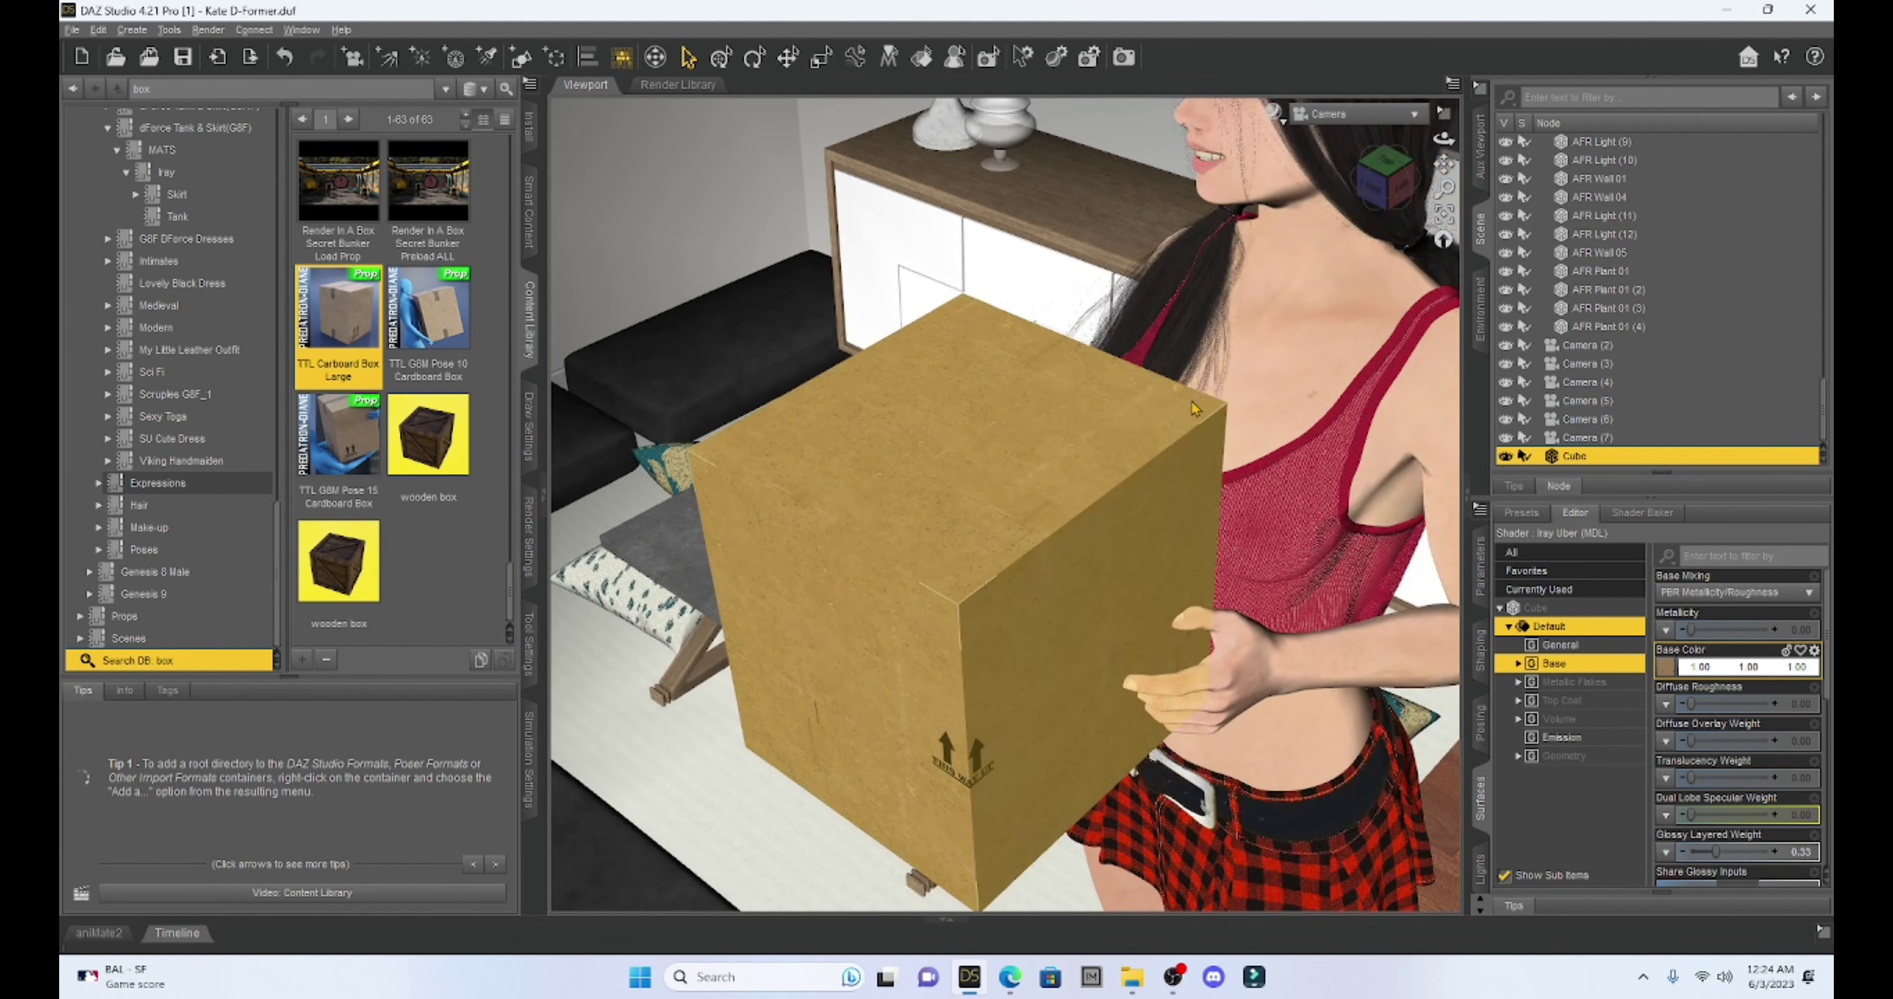
scroll(1194, 407, "up", 3)
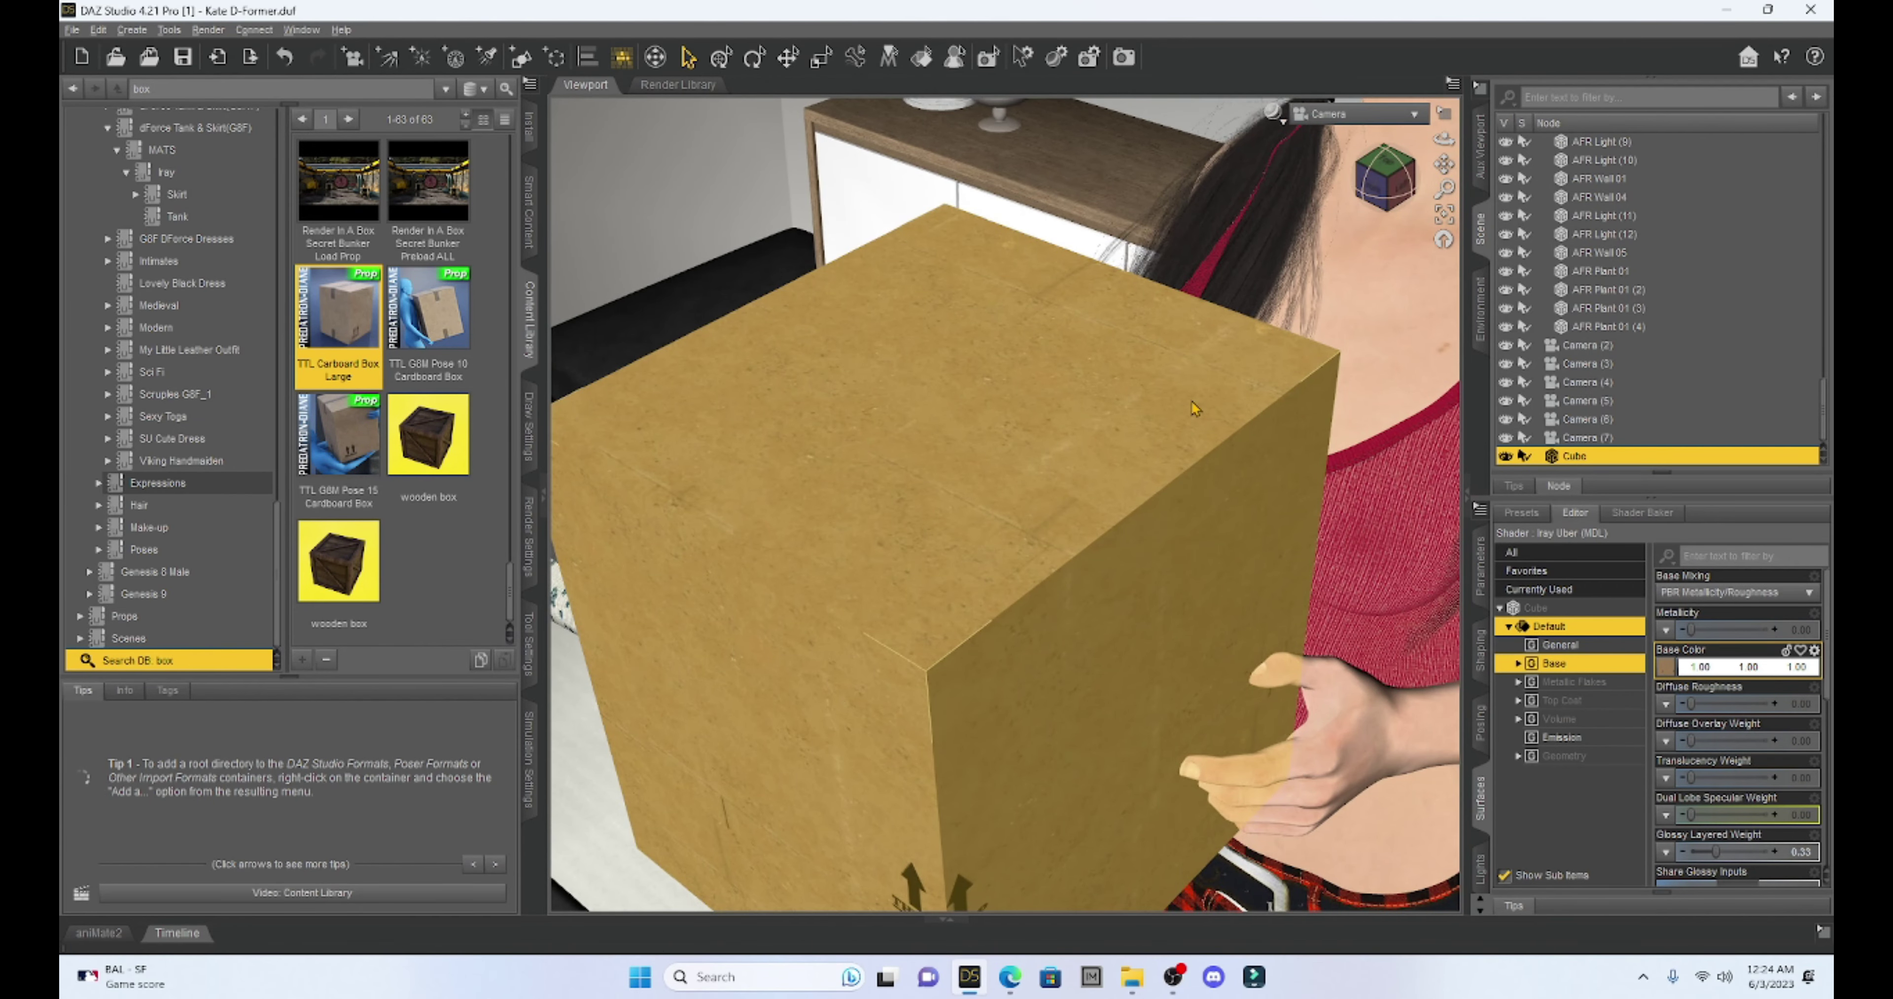
scroll(1193, 400, "down", 2)
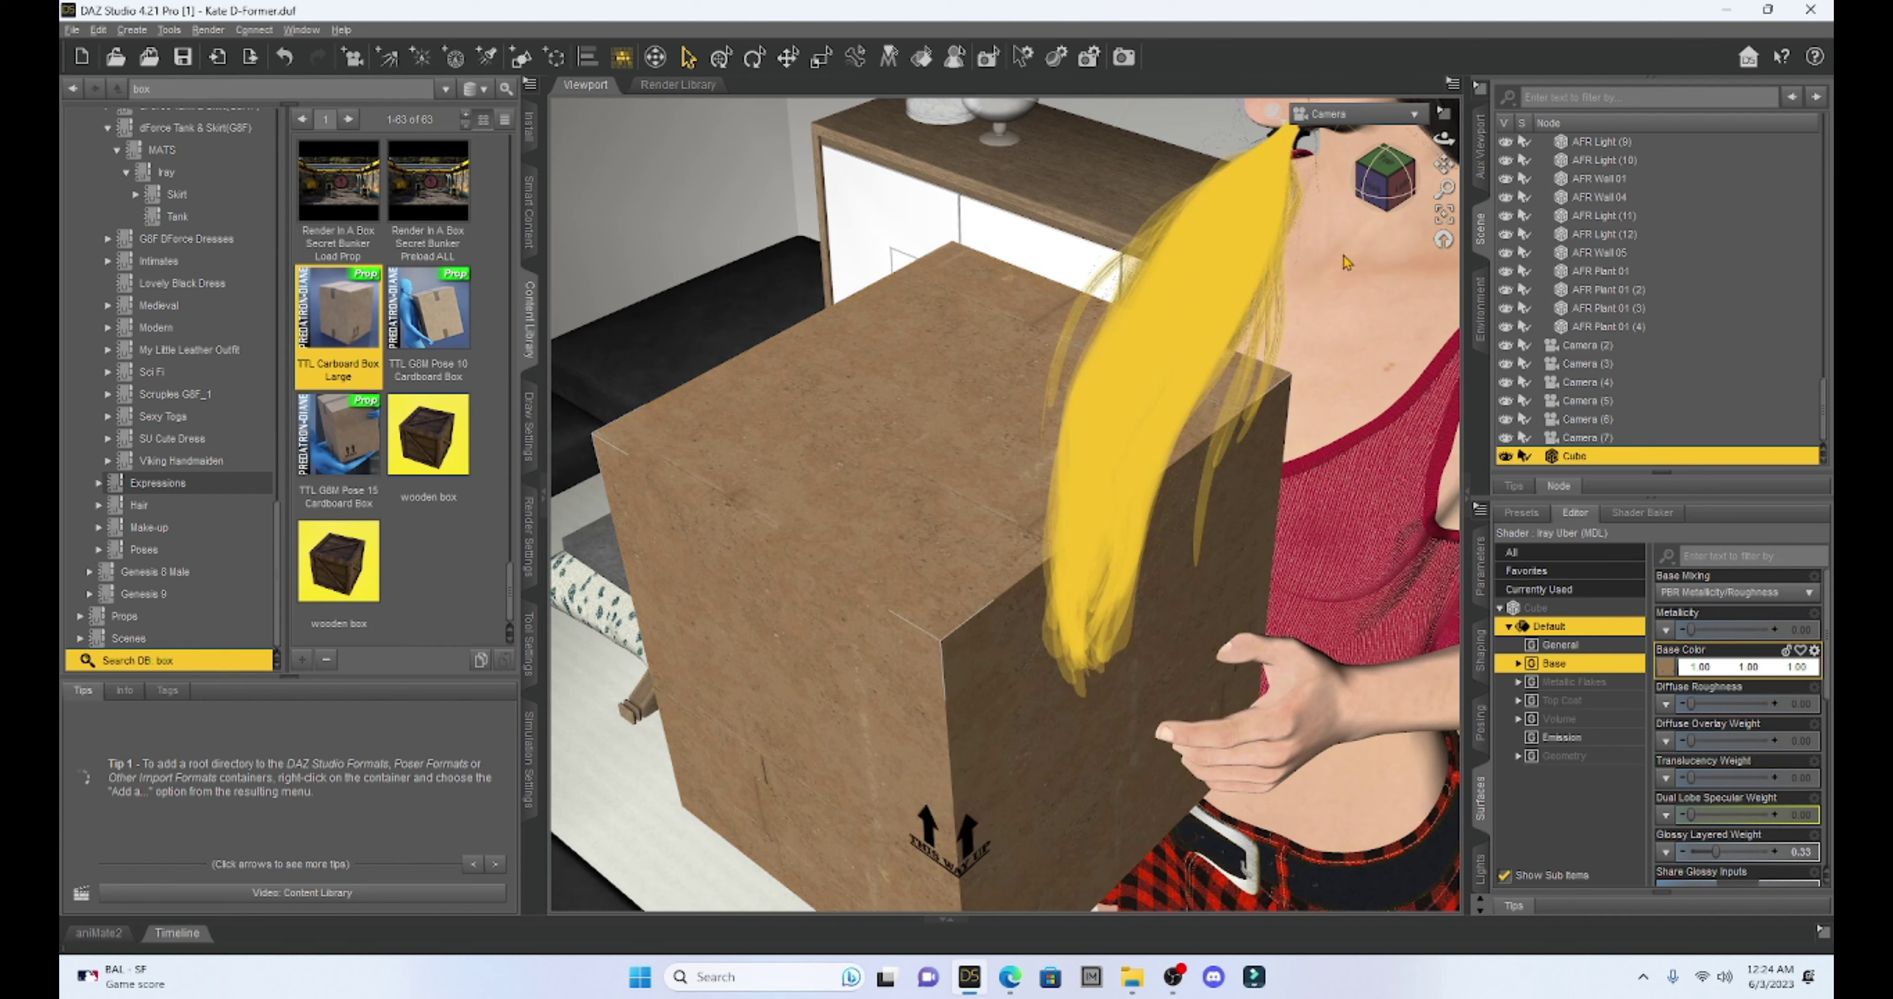
left_click_drag(1443, 164, 1422, 185)
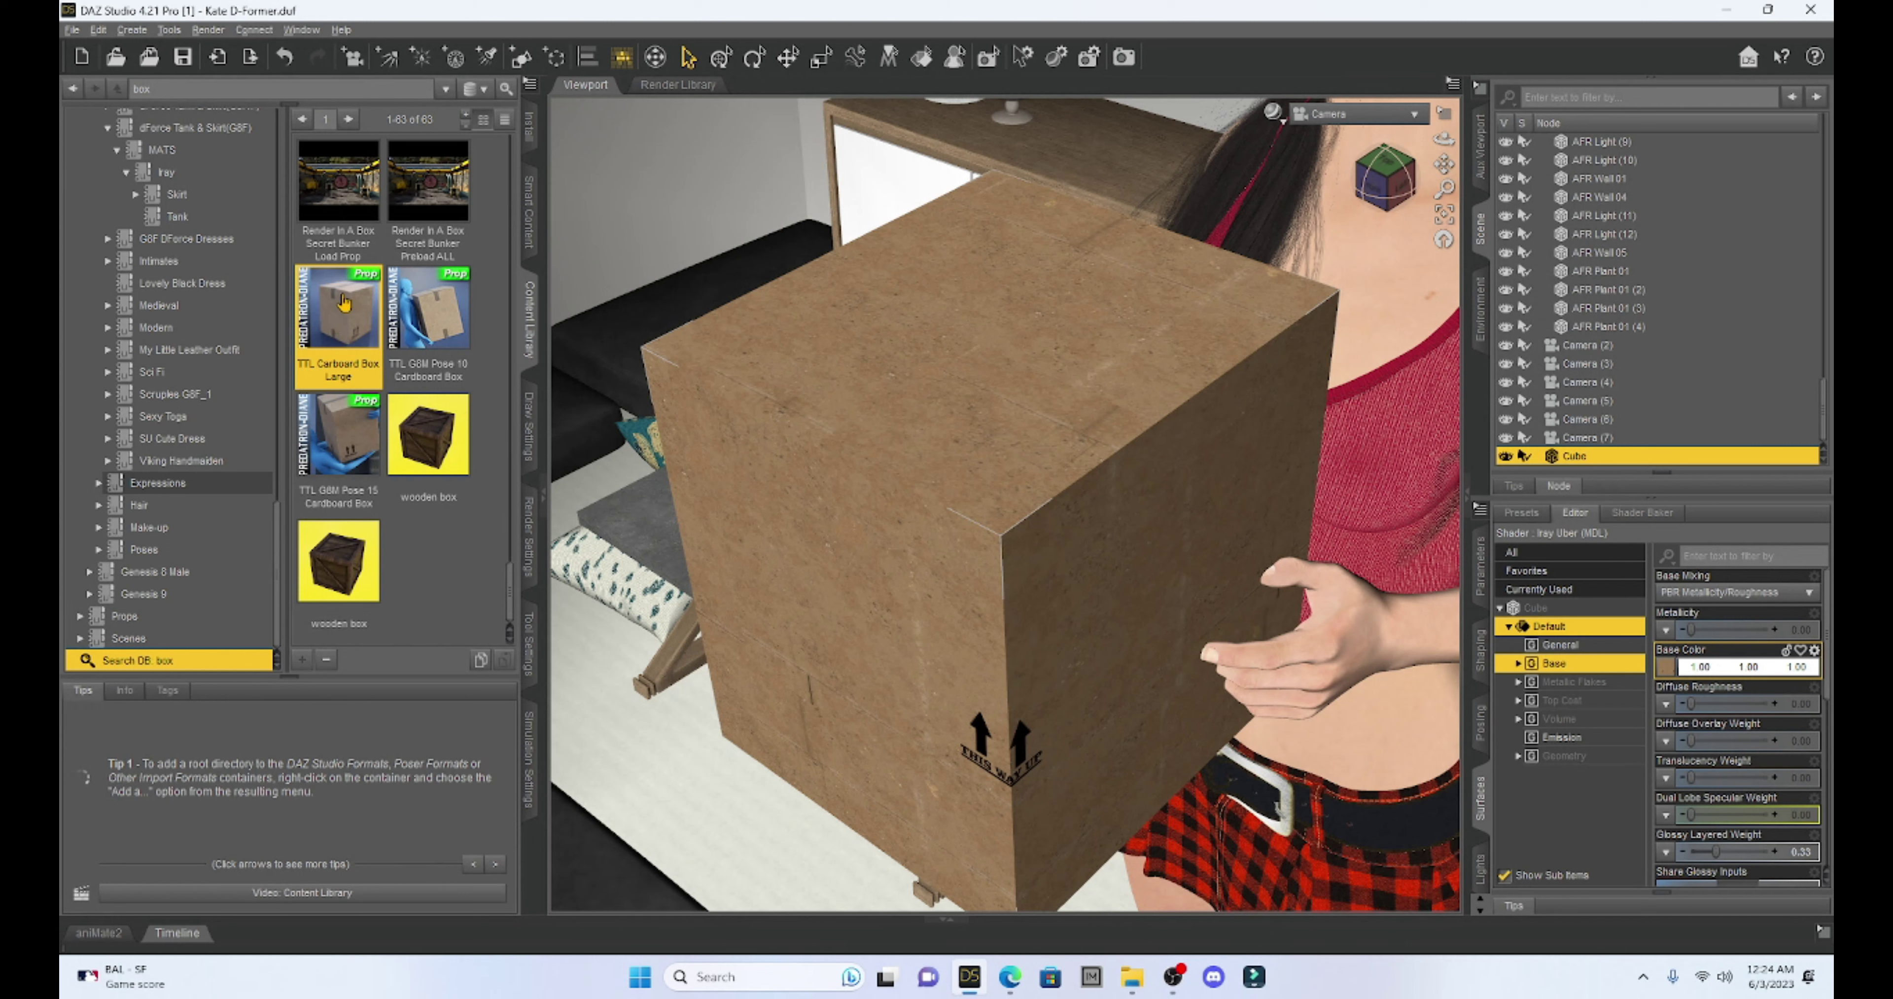
mouse_move(343, 301)
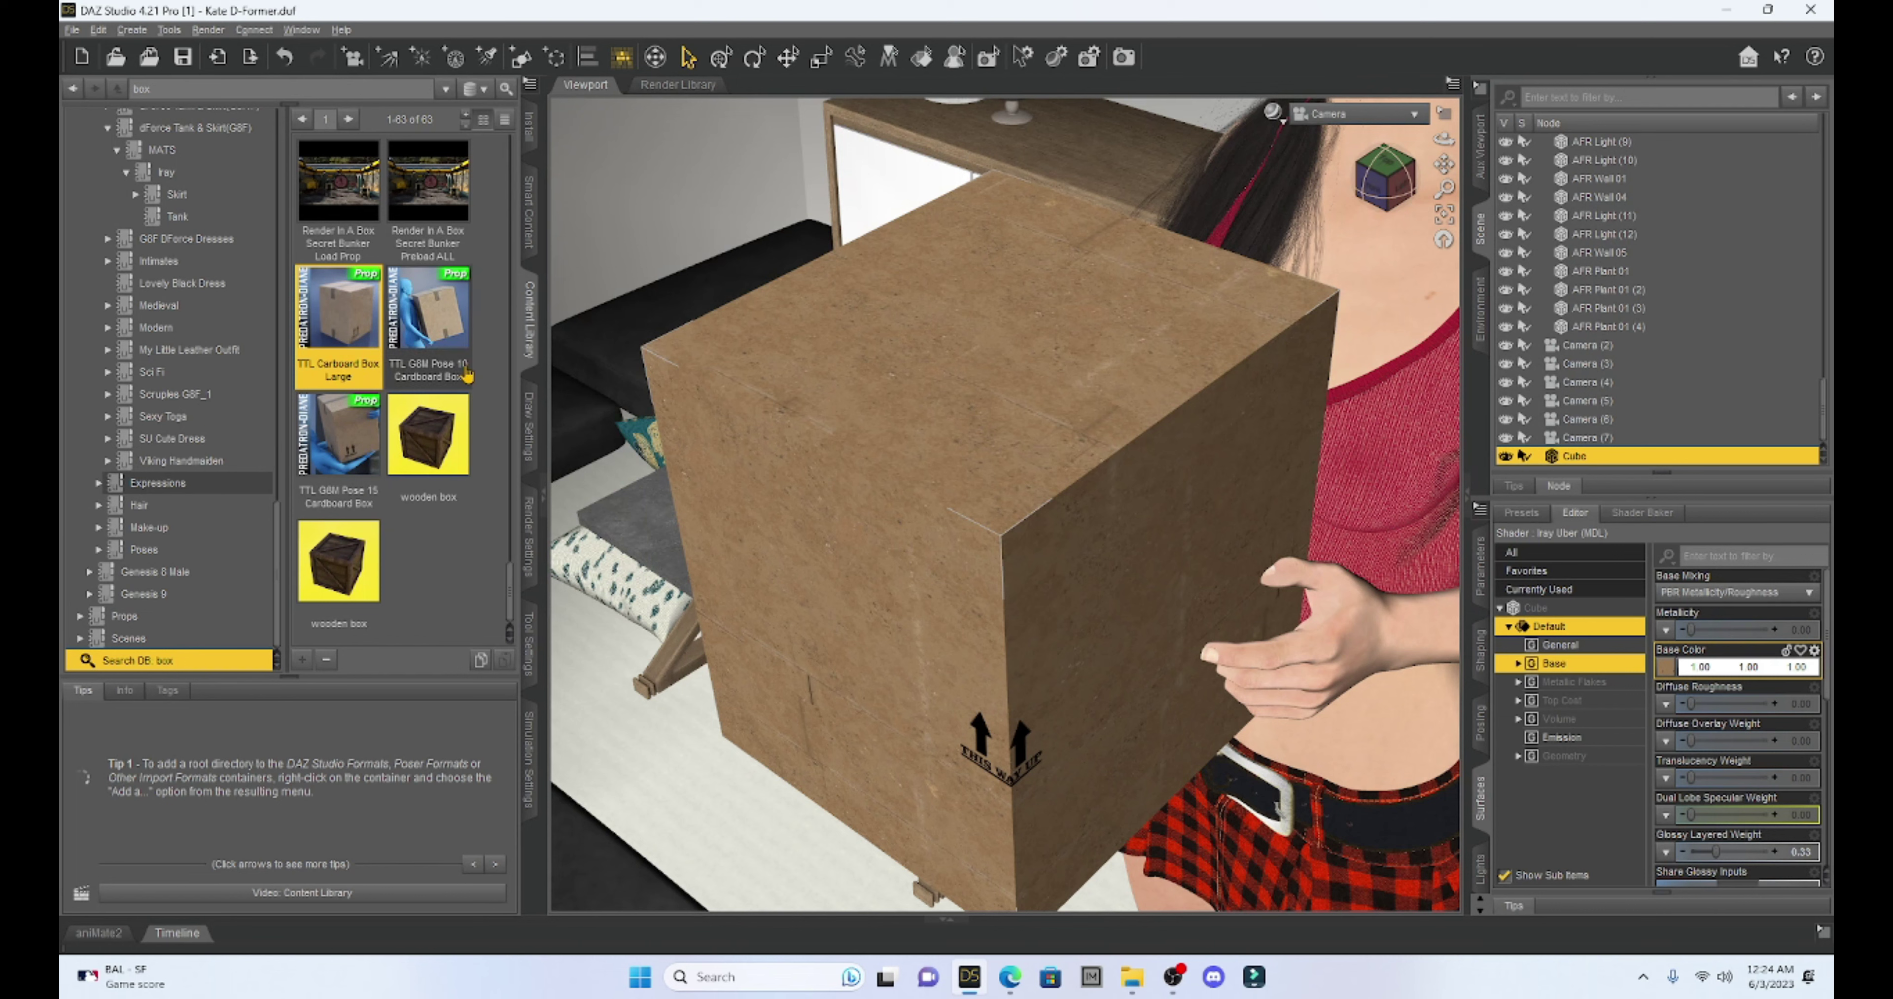
mouse_move(400, 393)
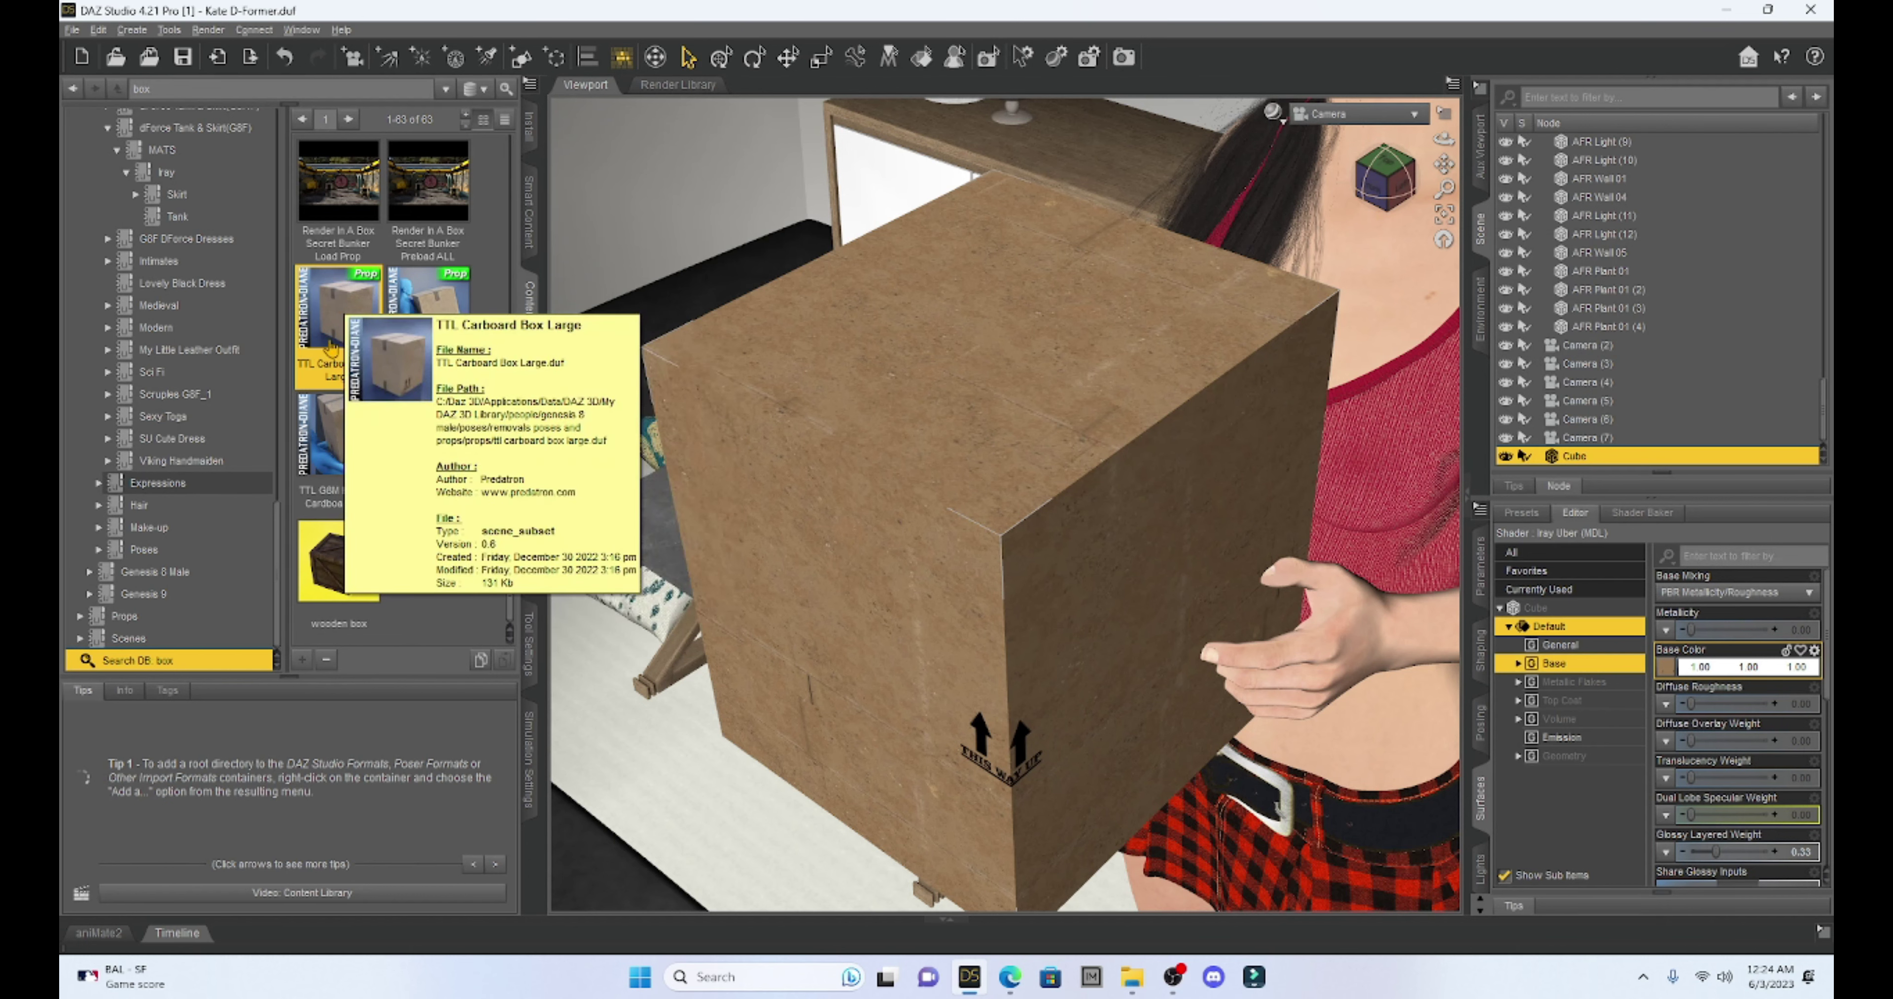
left_click_drag(334, 352, 1056, 436)
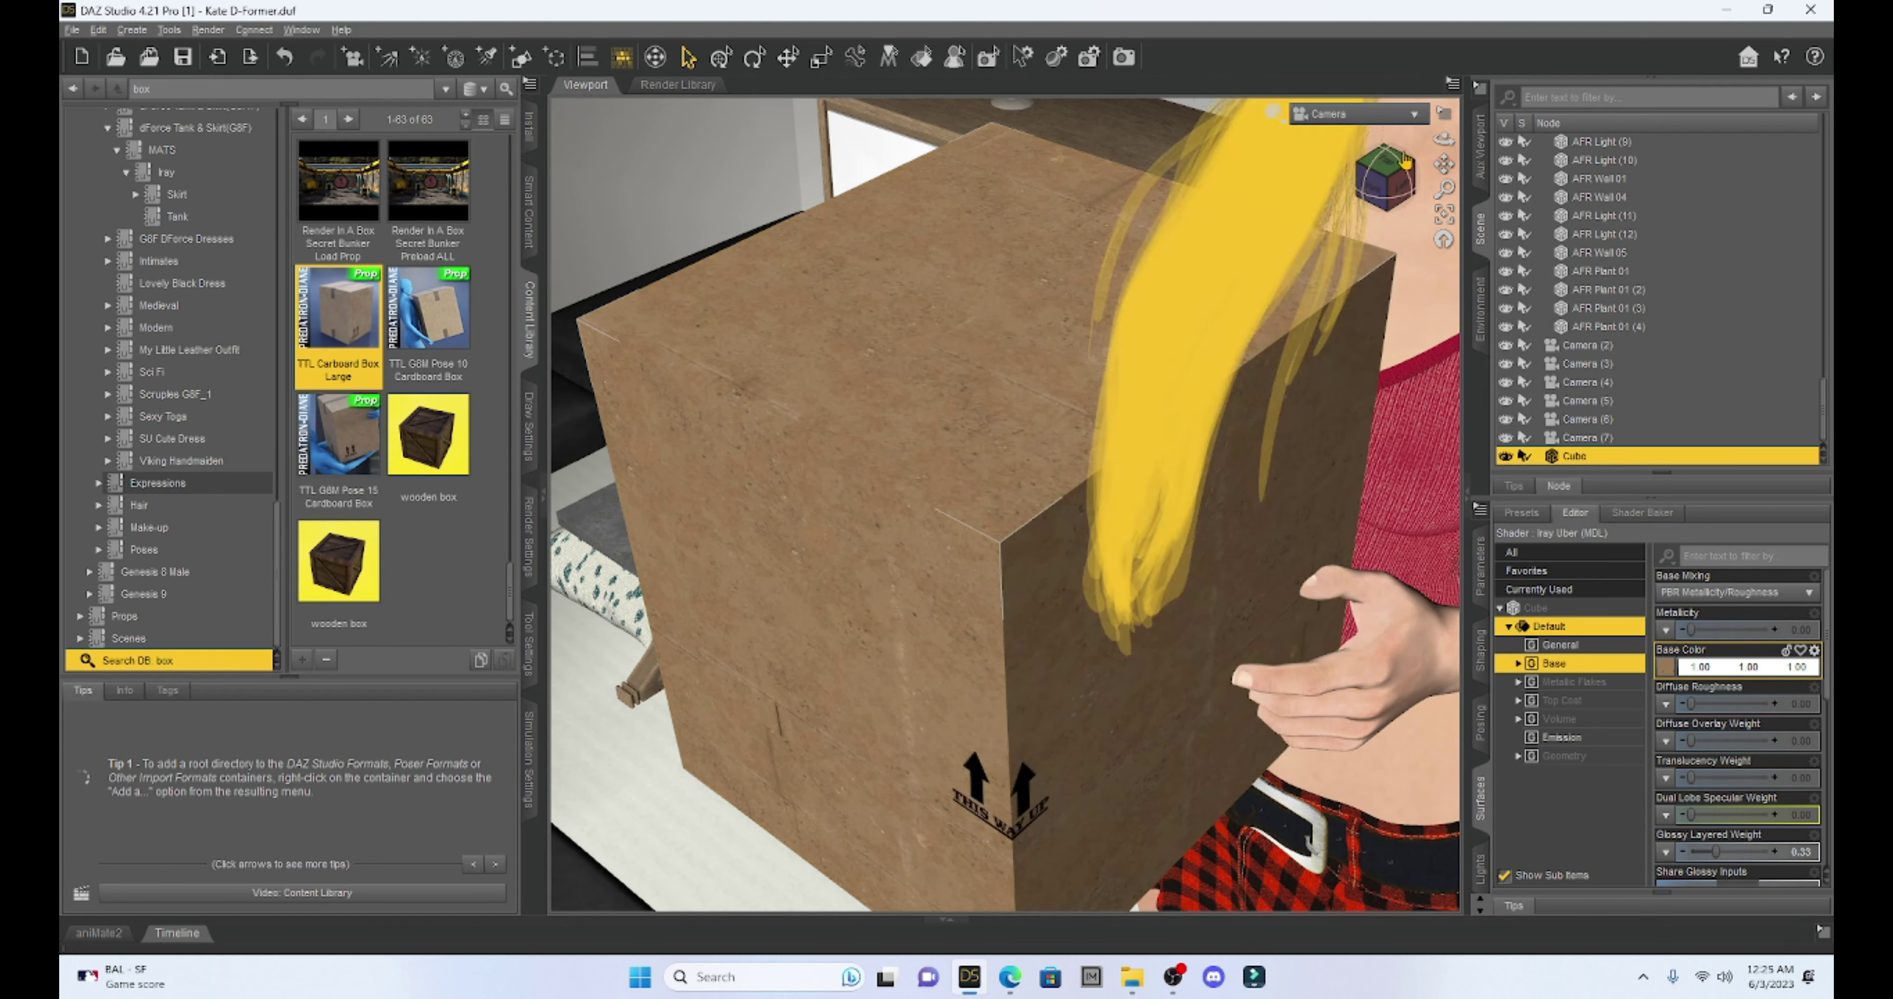
left_click_drag(1444, 164, 1437, 224)
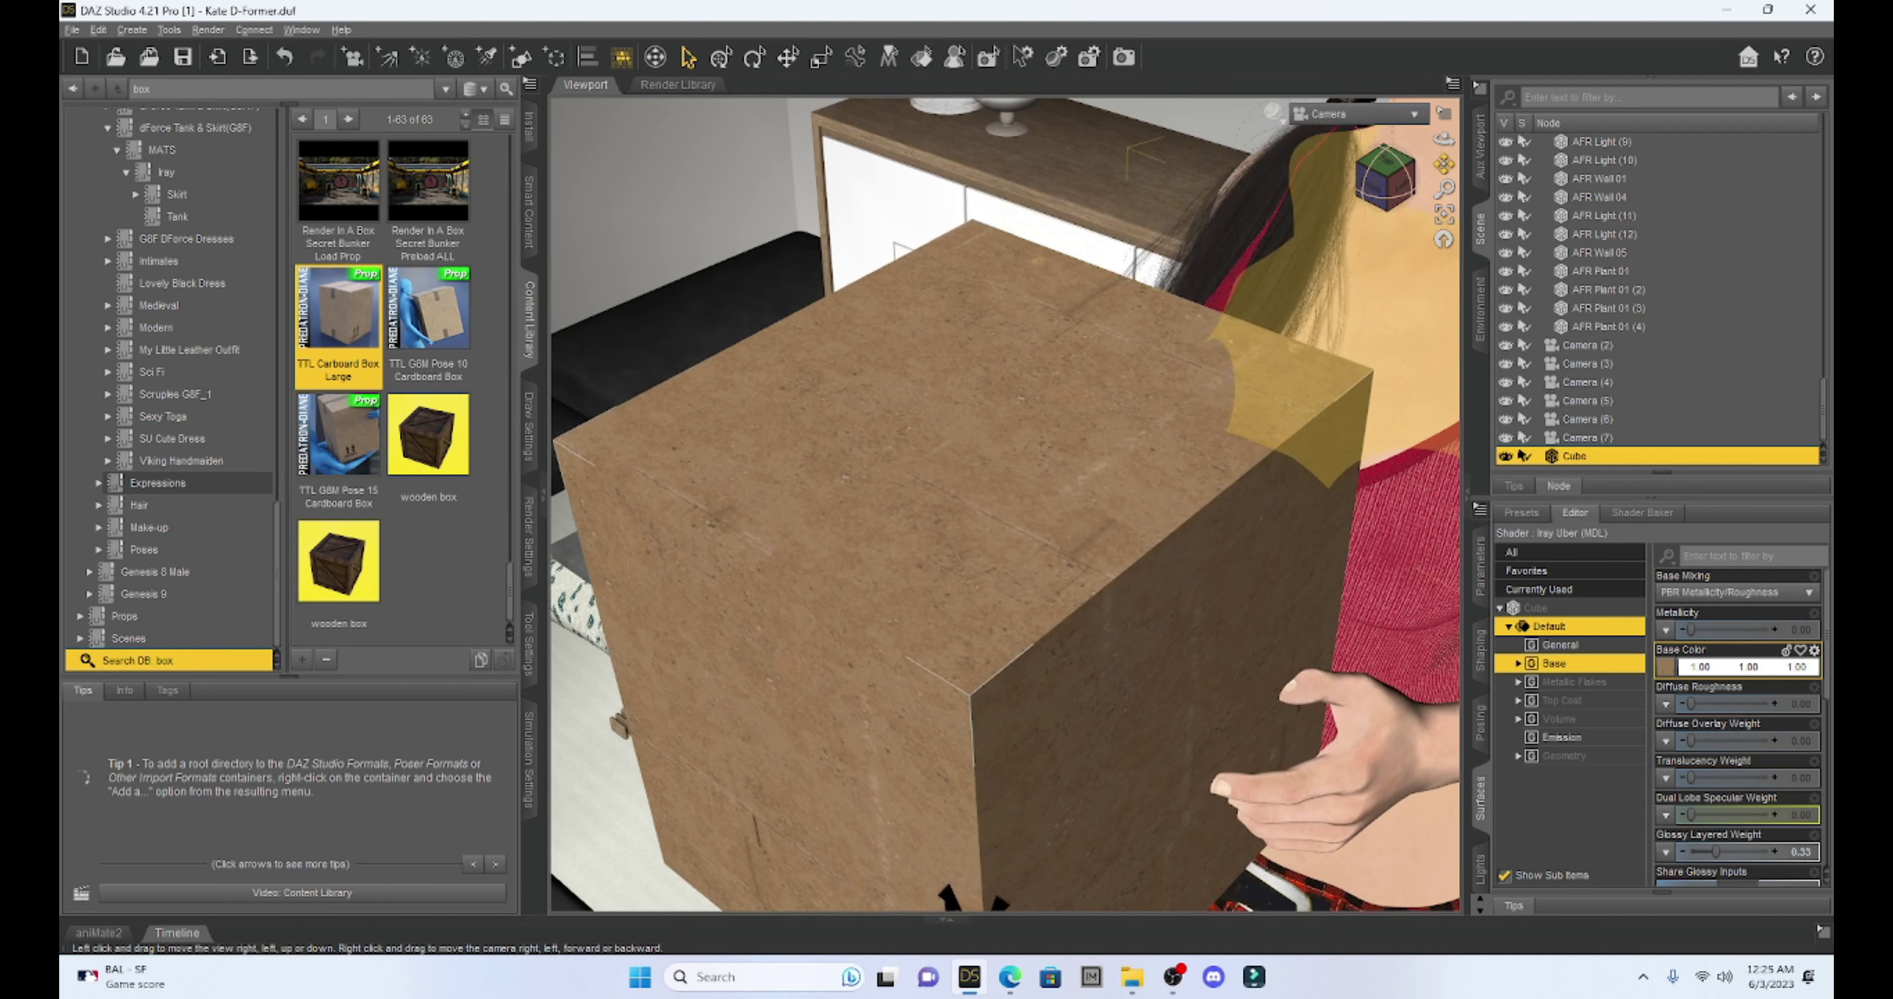
scroll(1350, 264, "up", 2)
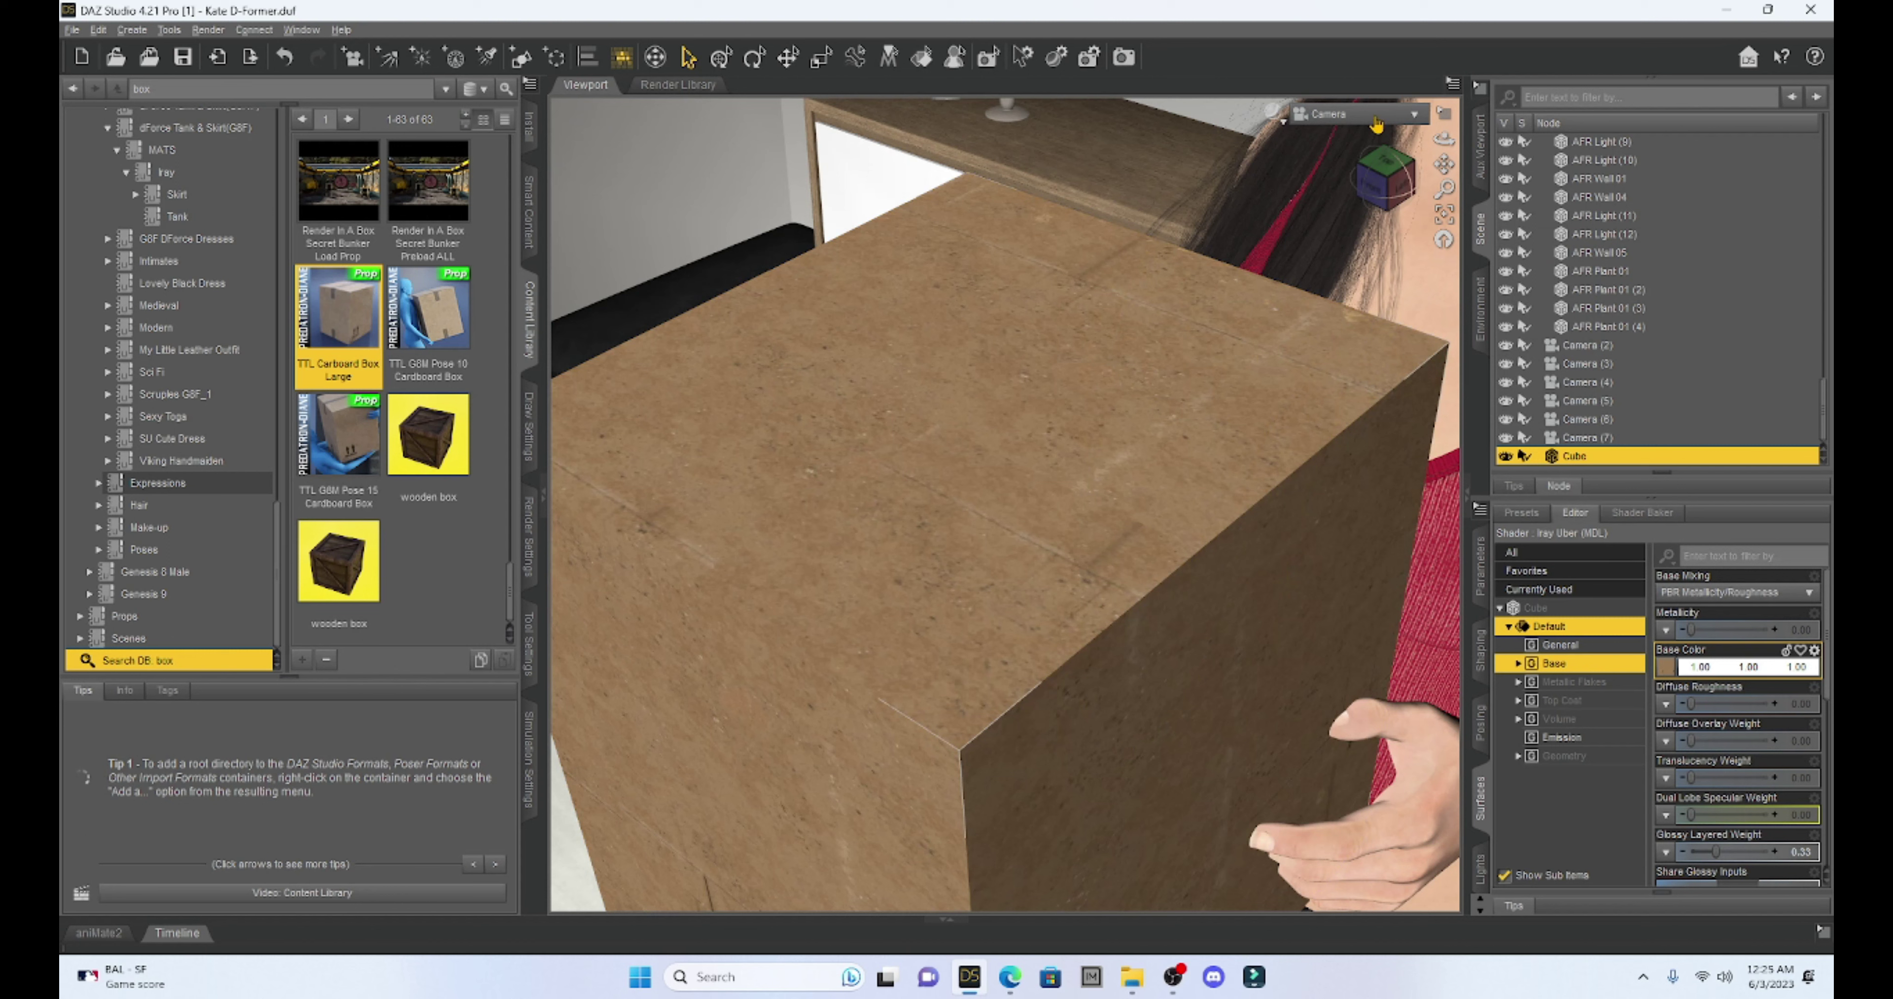
Set the viewport DrawStyle to Wire Shaded, collapse the left panel, and frame the cube.
left_click(1275, 113)
left_click(1253, 238)
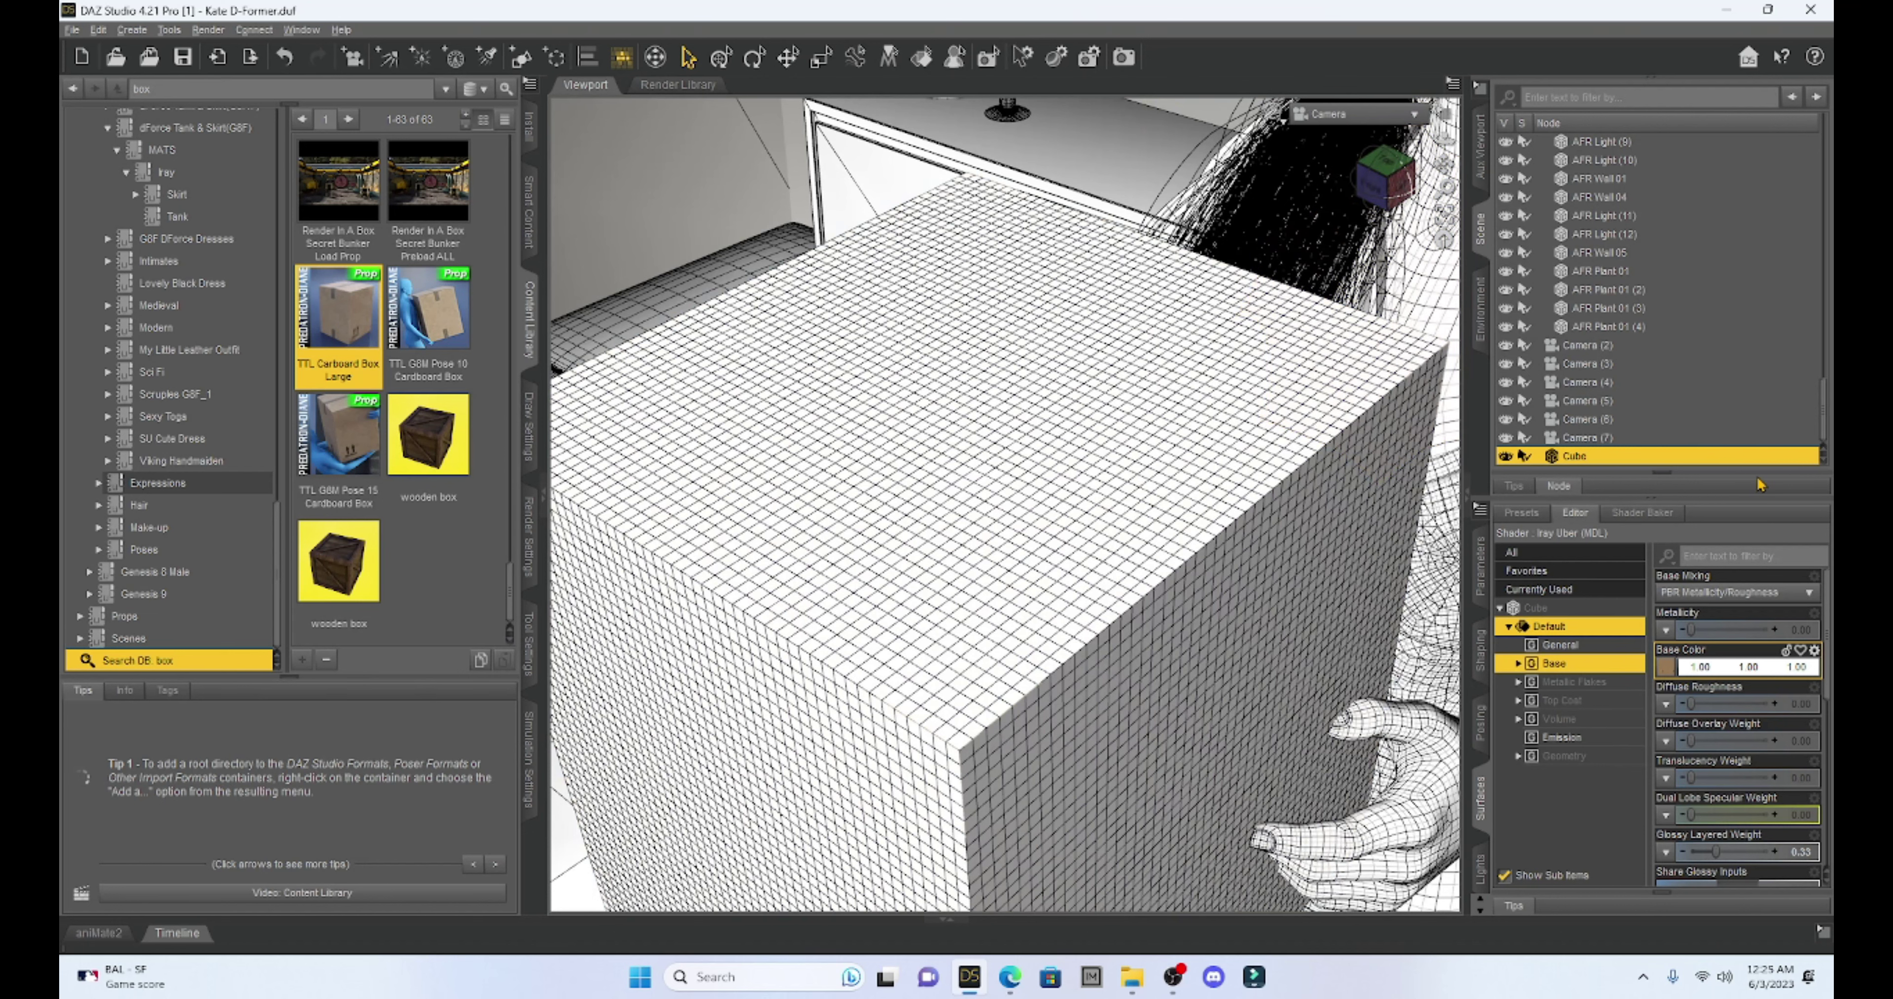
left_click(545, 507)
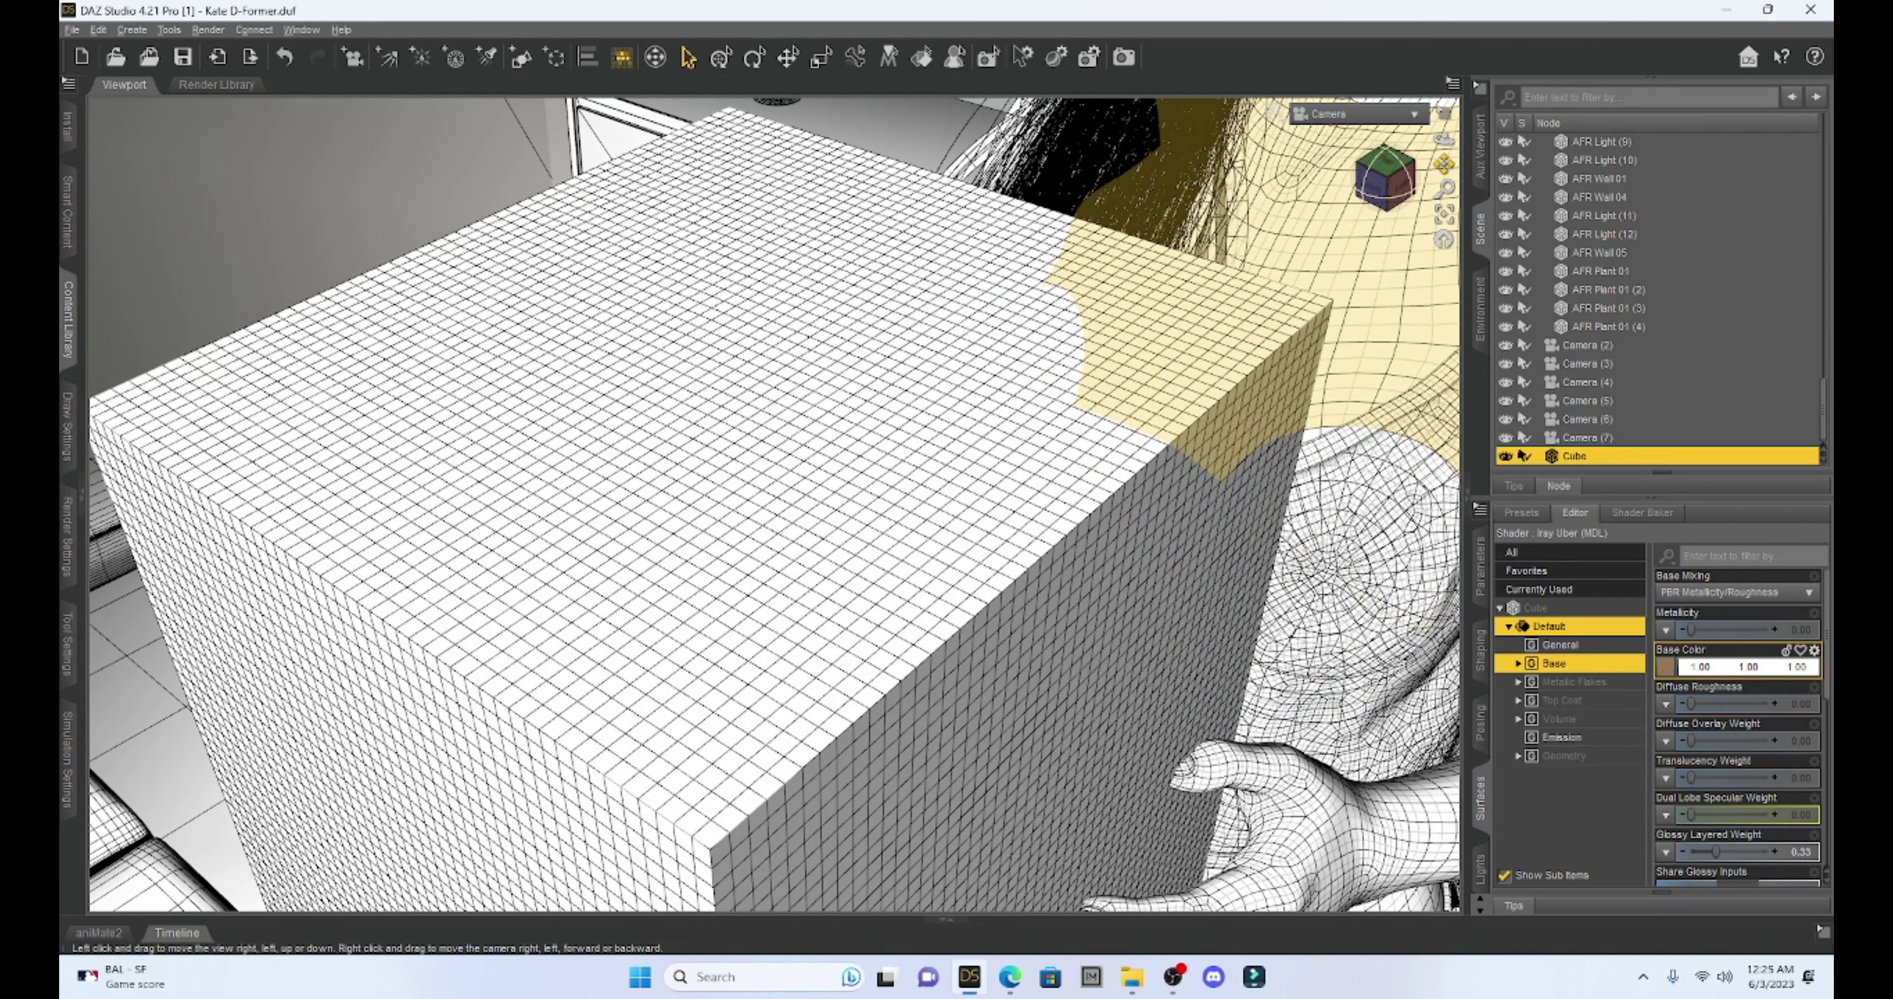
left_click_drag(1444, 163, 1457, 177)
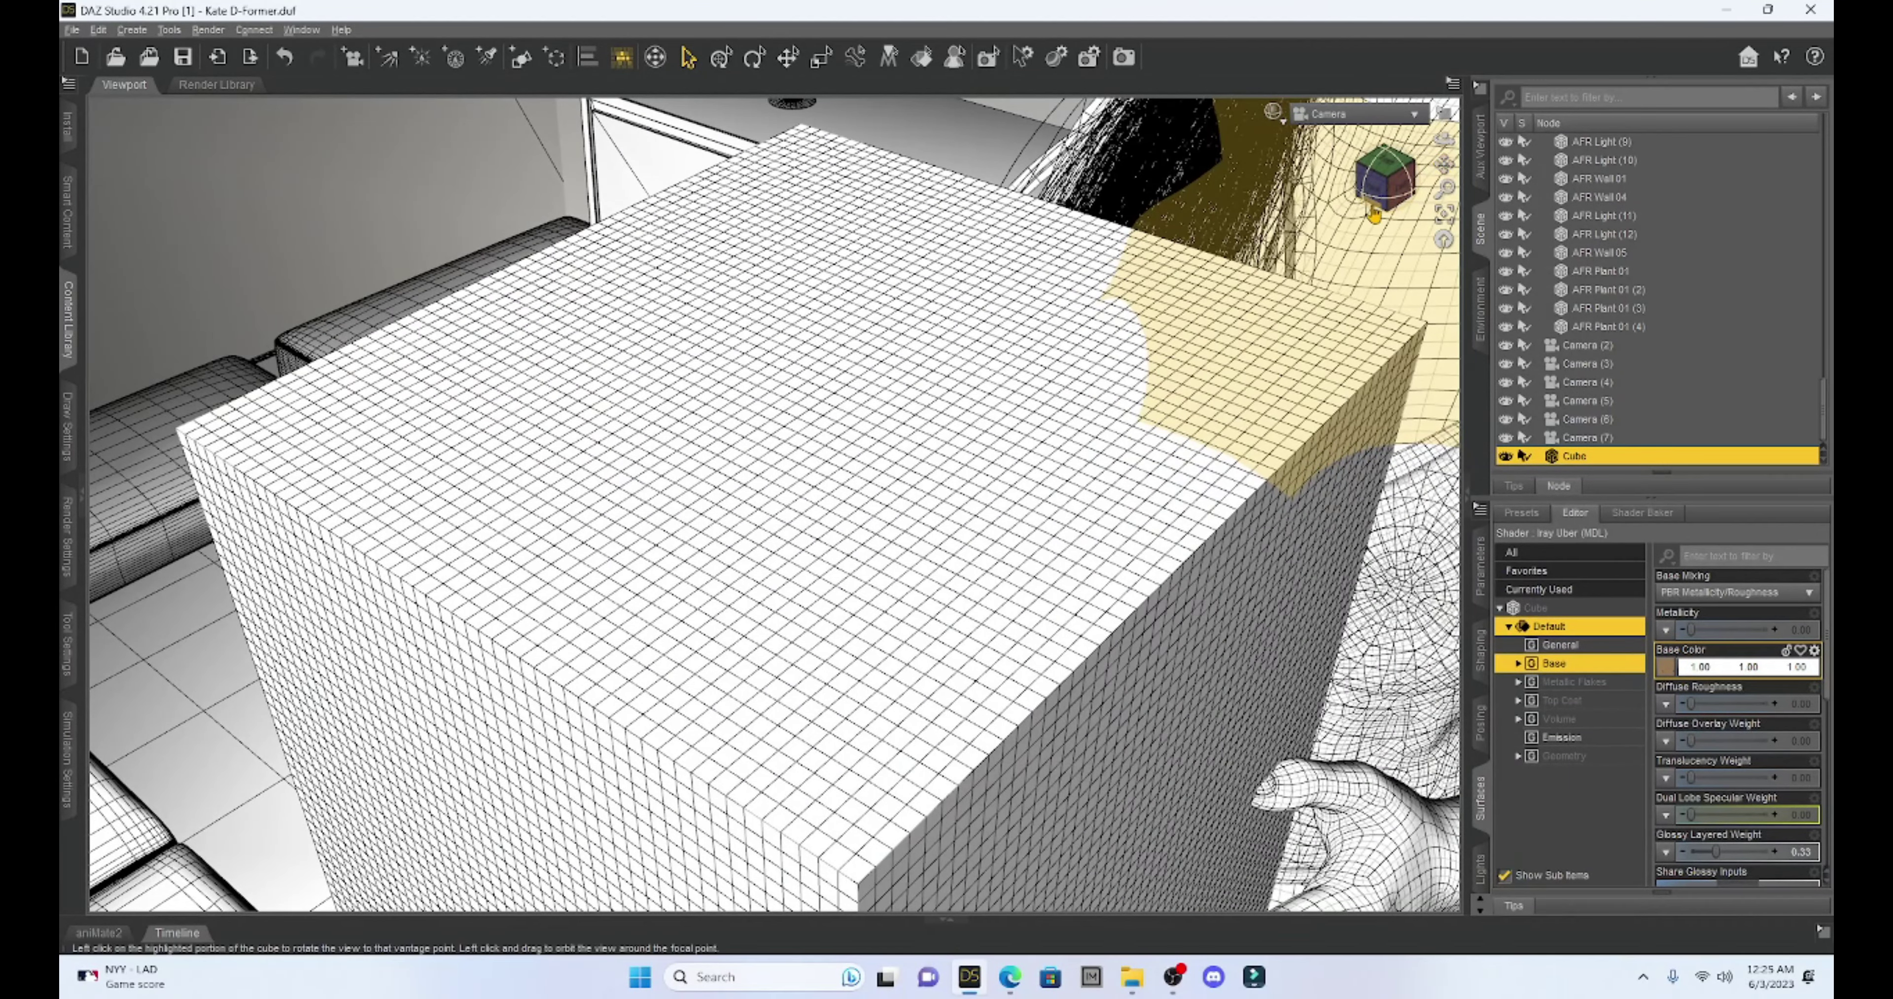
left_click(1373, 185)
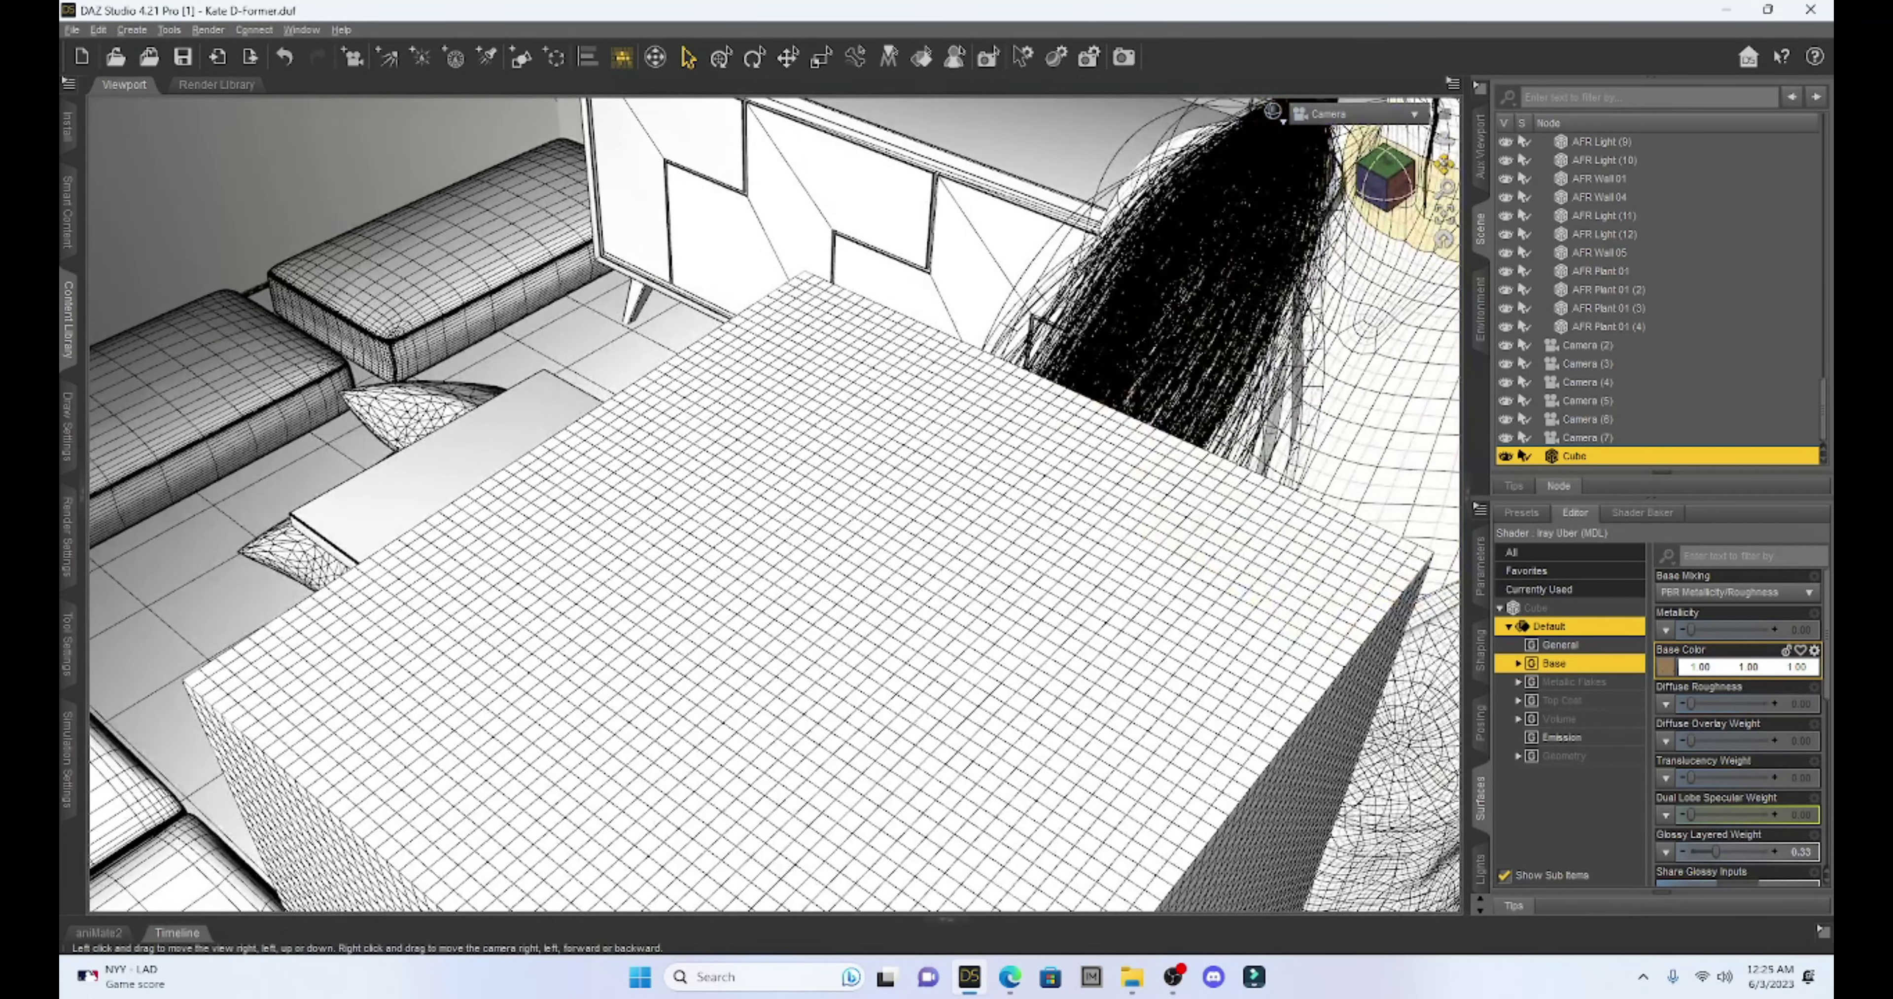
left_click_drag(1445, 163, 1445, 169)
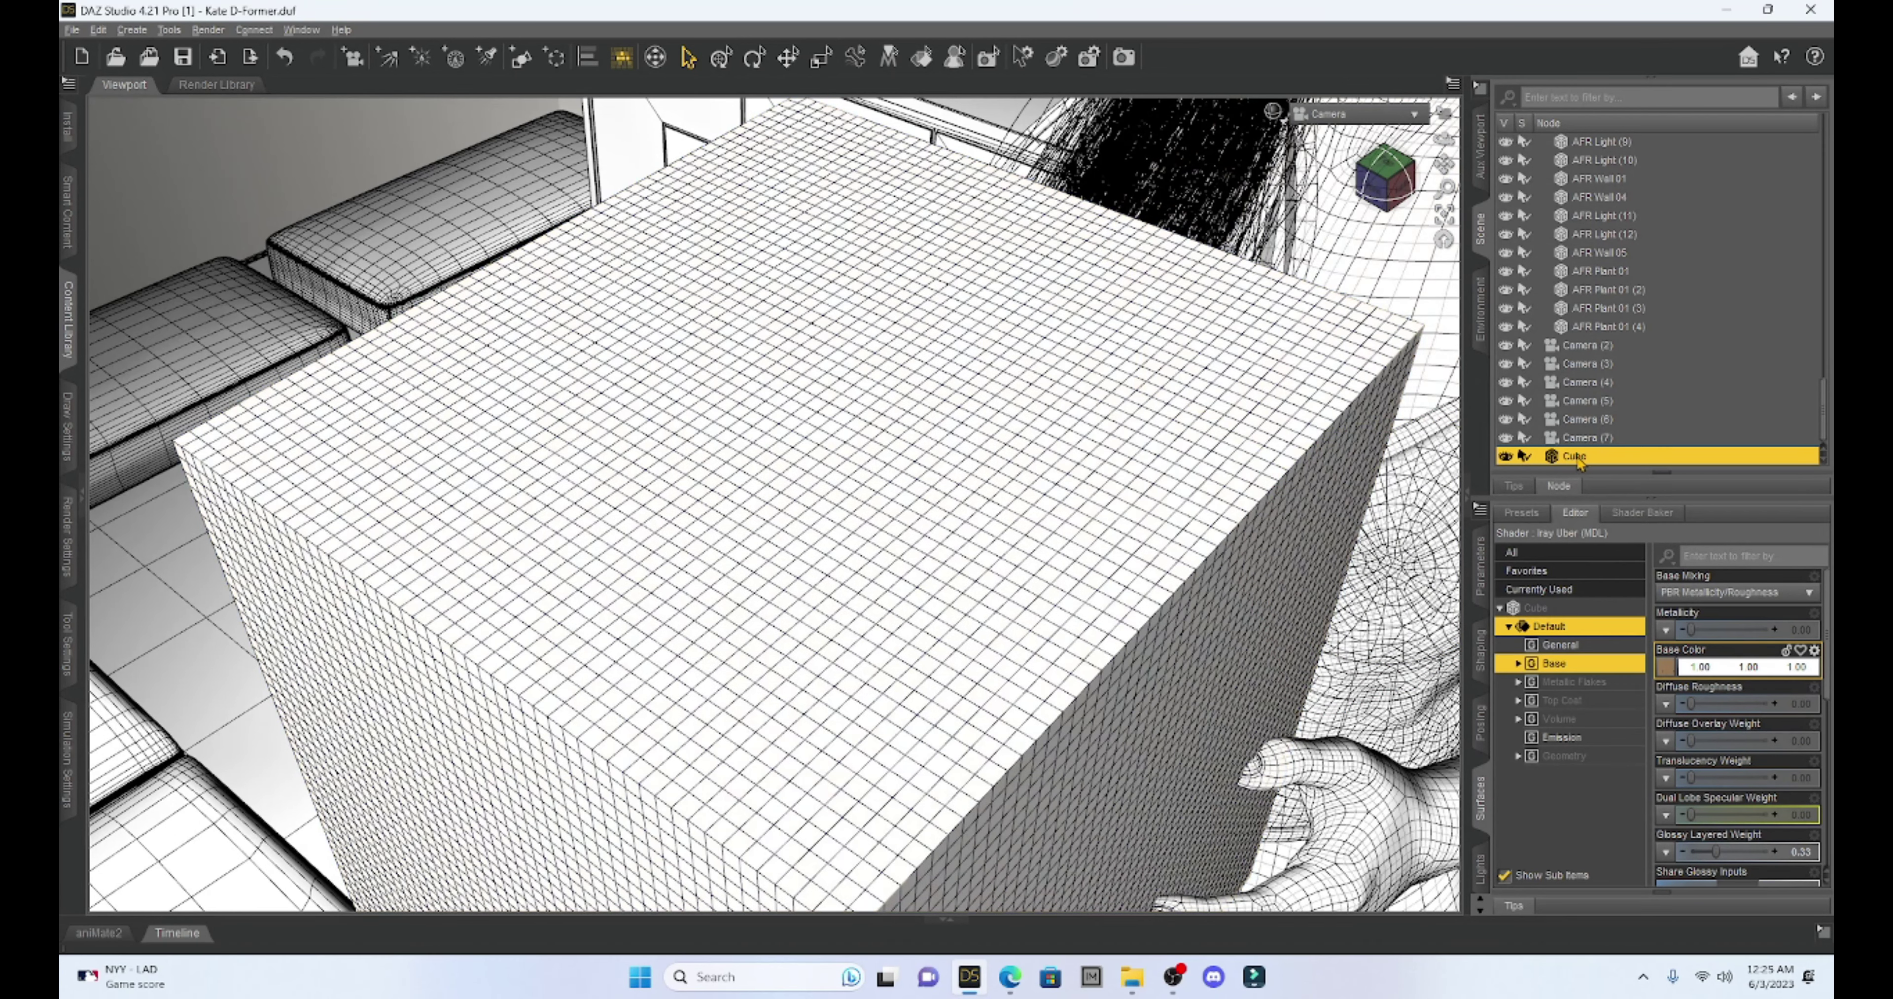
With the Cube selected in Parameters, activate the Geometry Editor tool.
left_click(1577, 465)
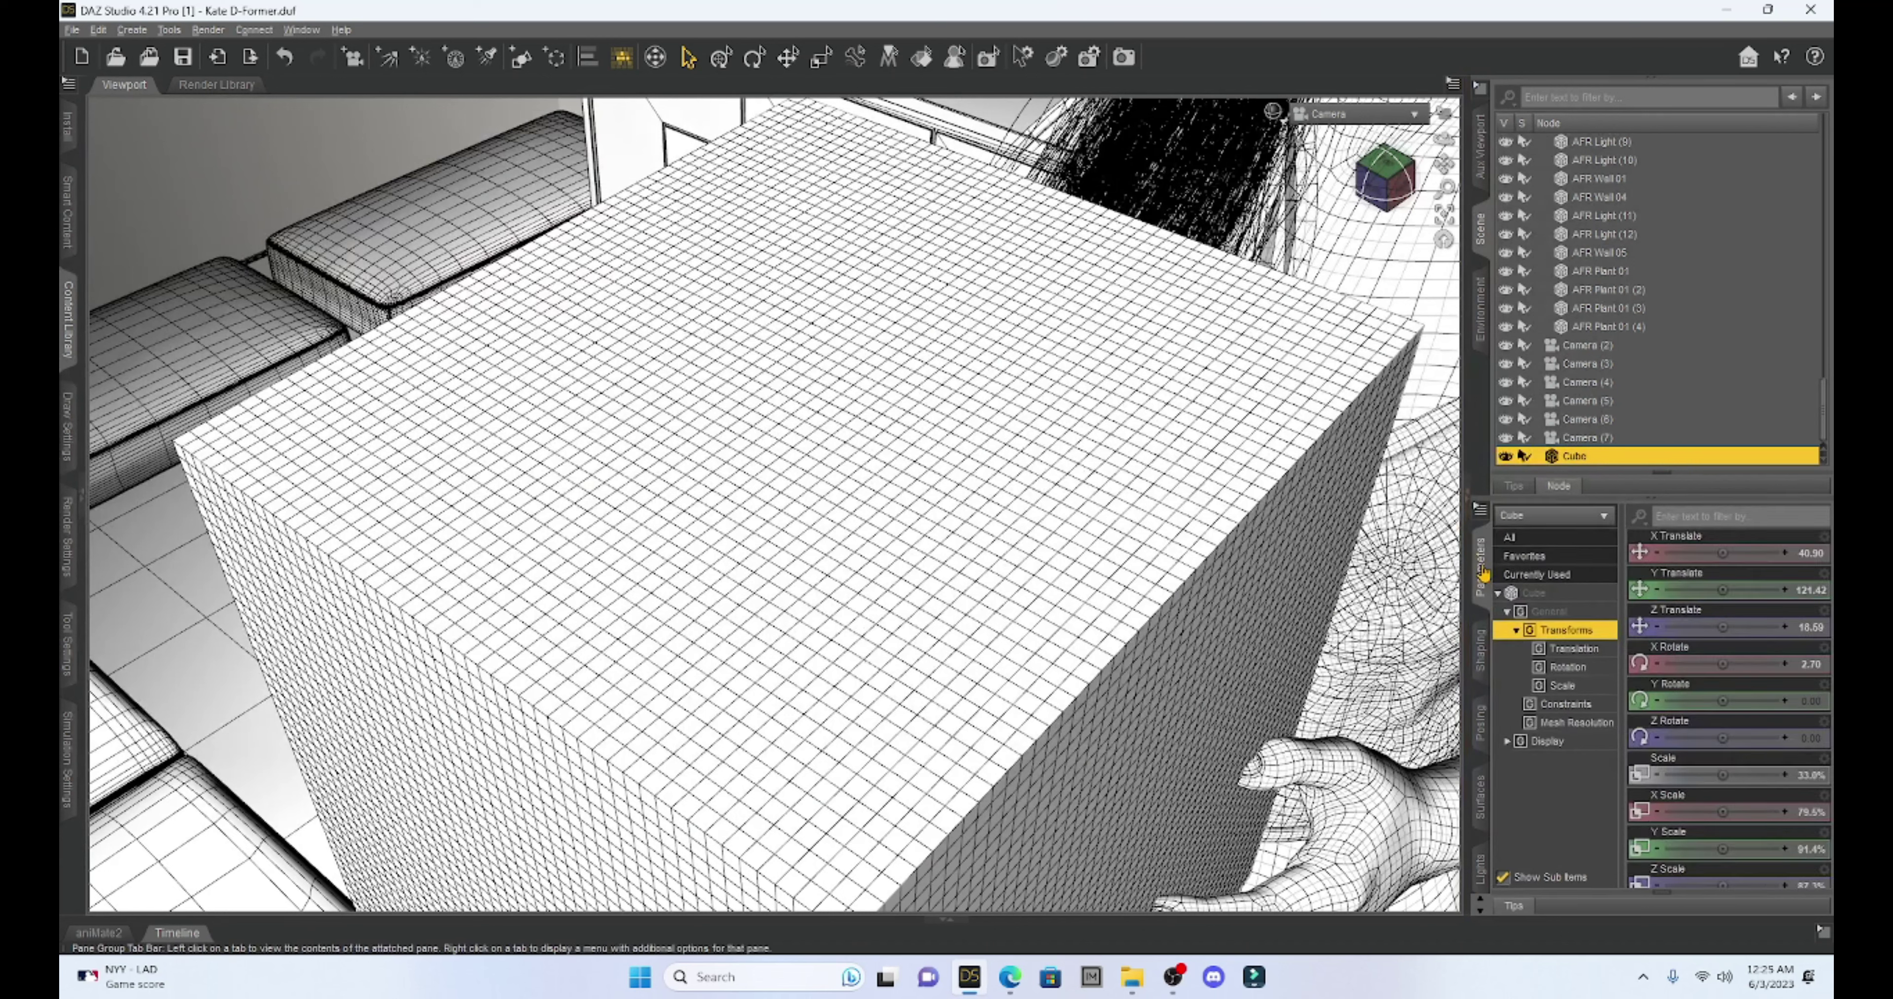
double_click(1576, 457)
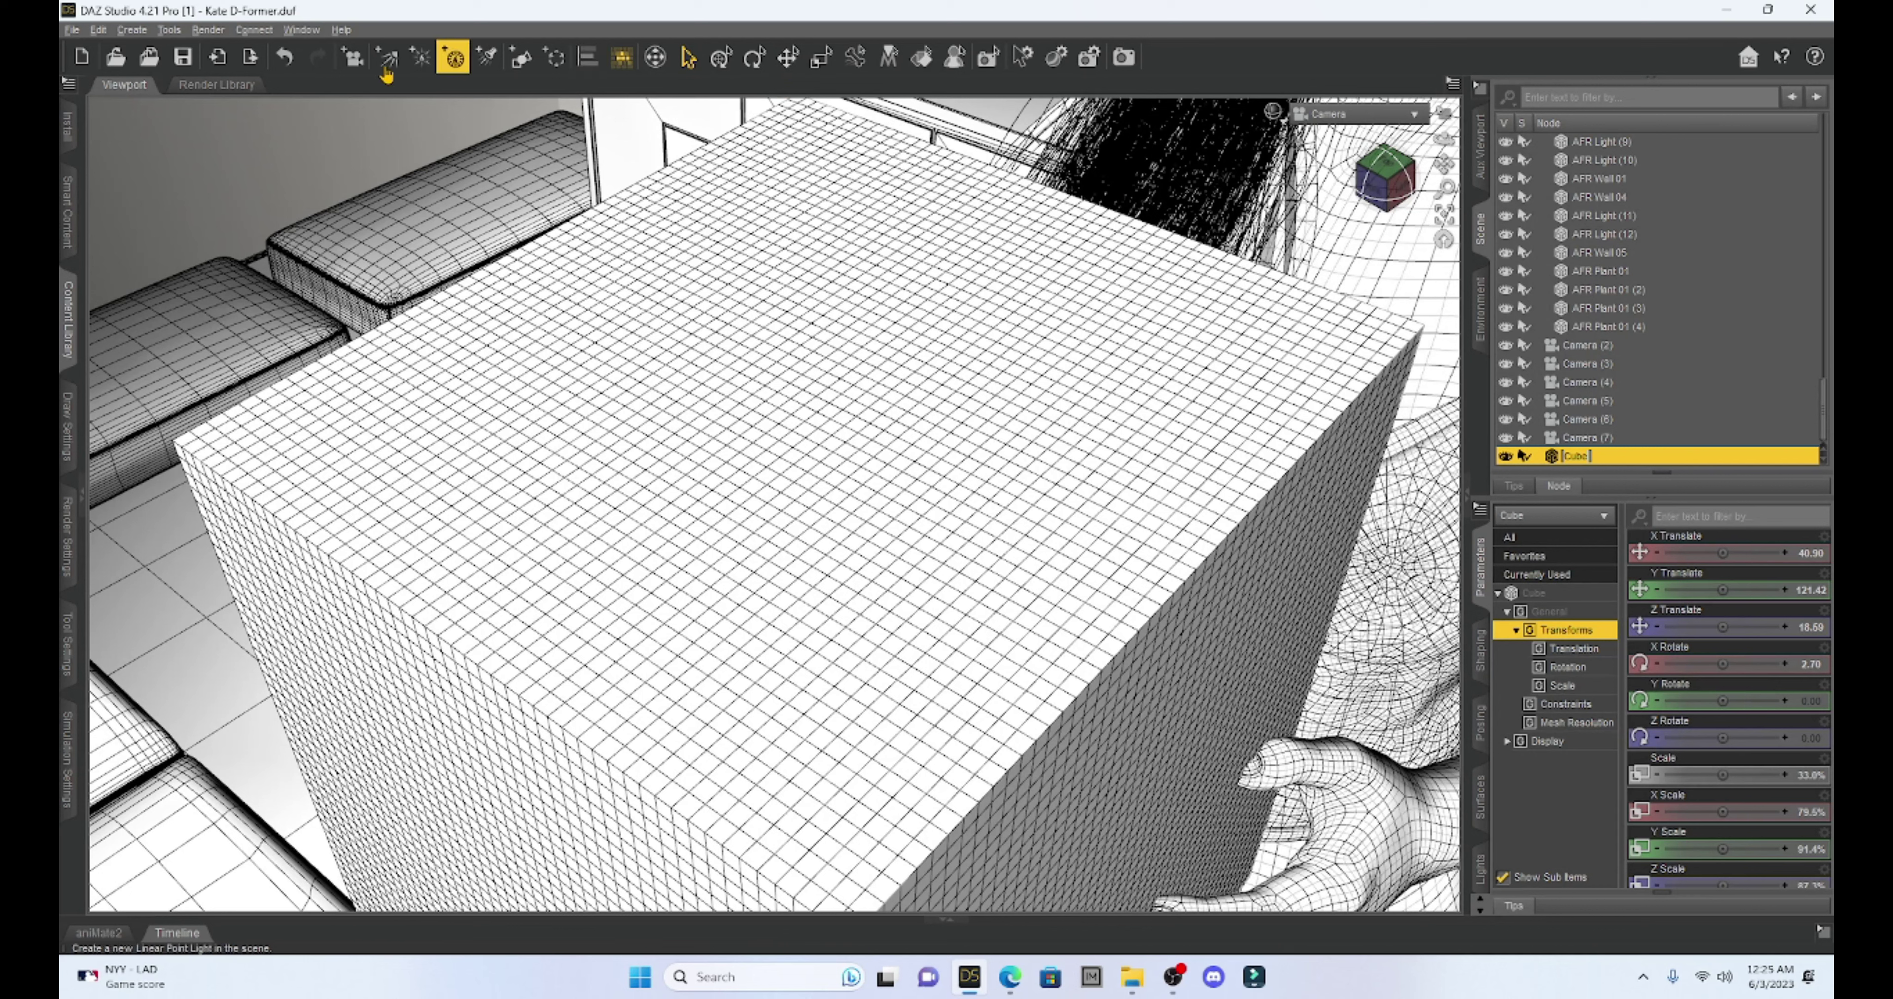
left_click(169, 31)
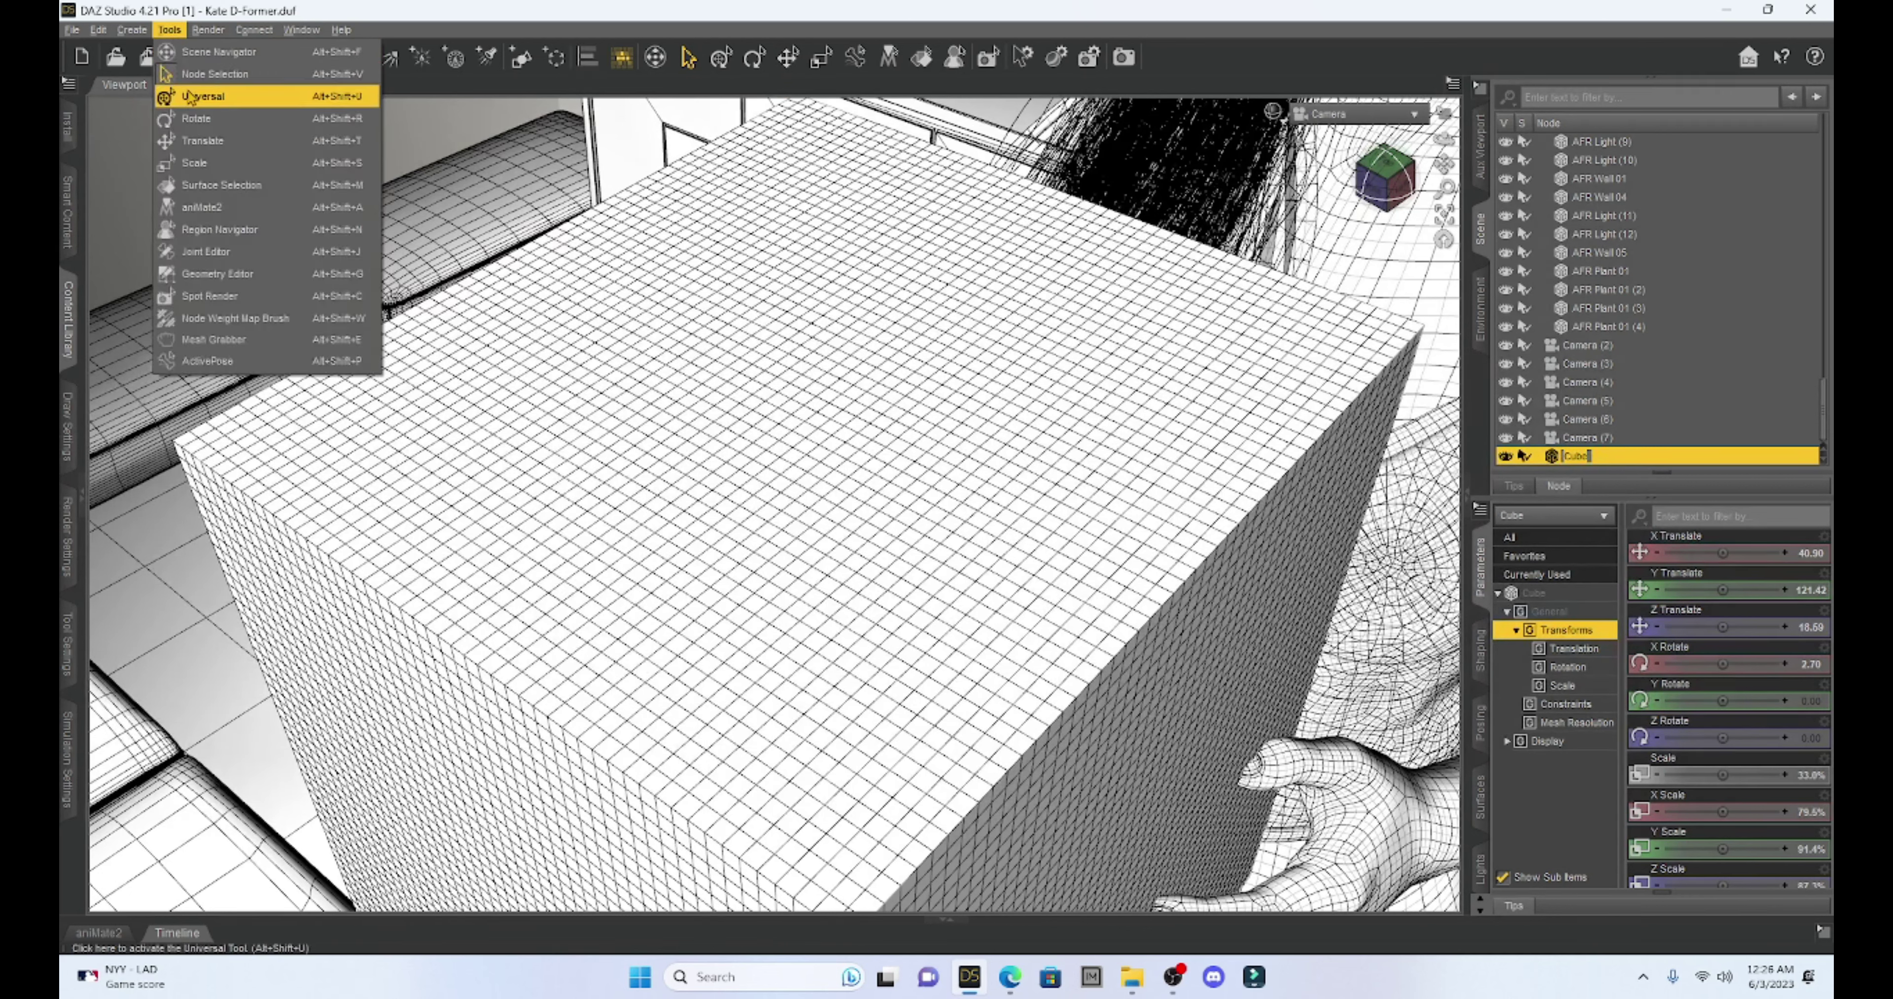
left_click(288, 274)
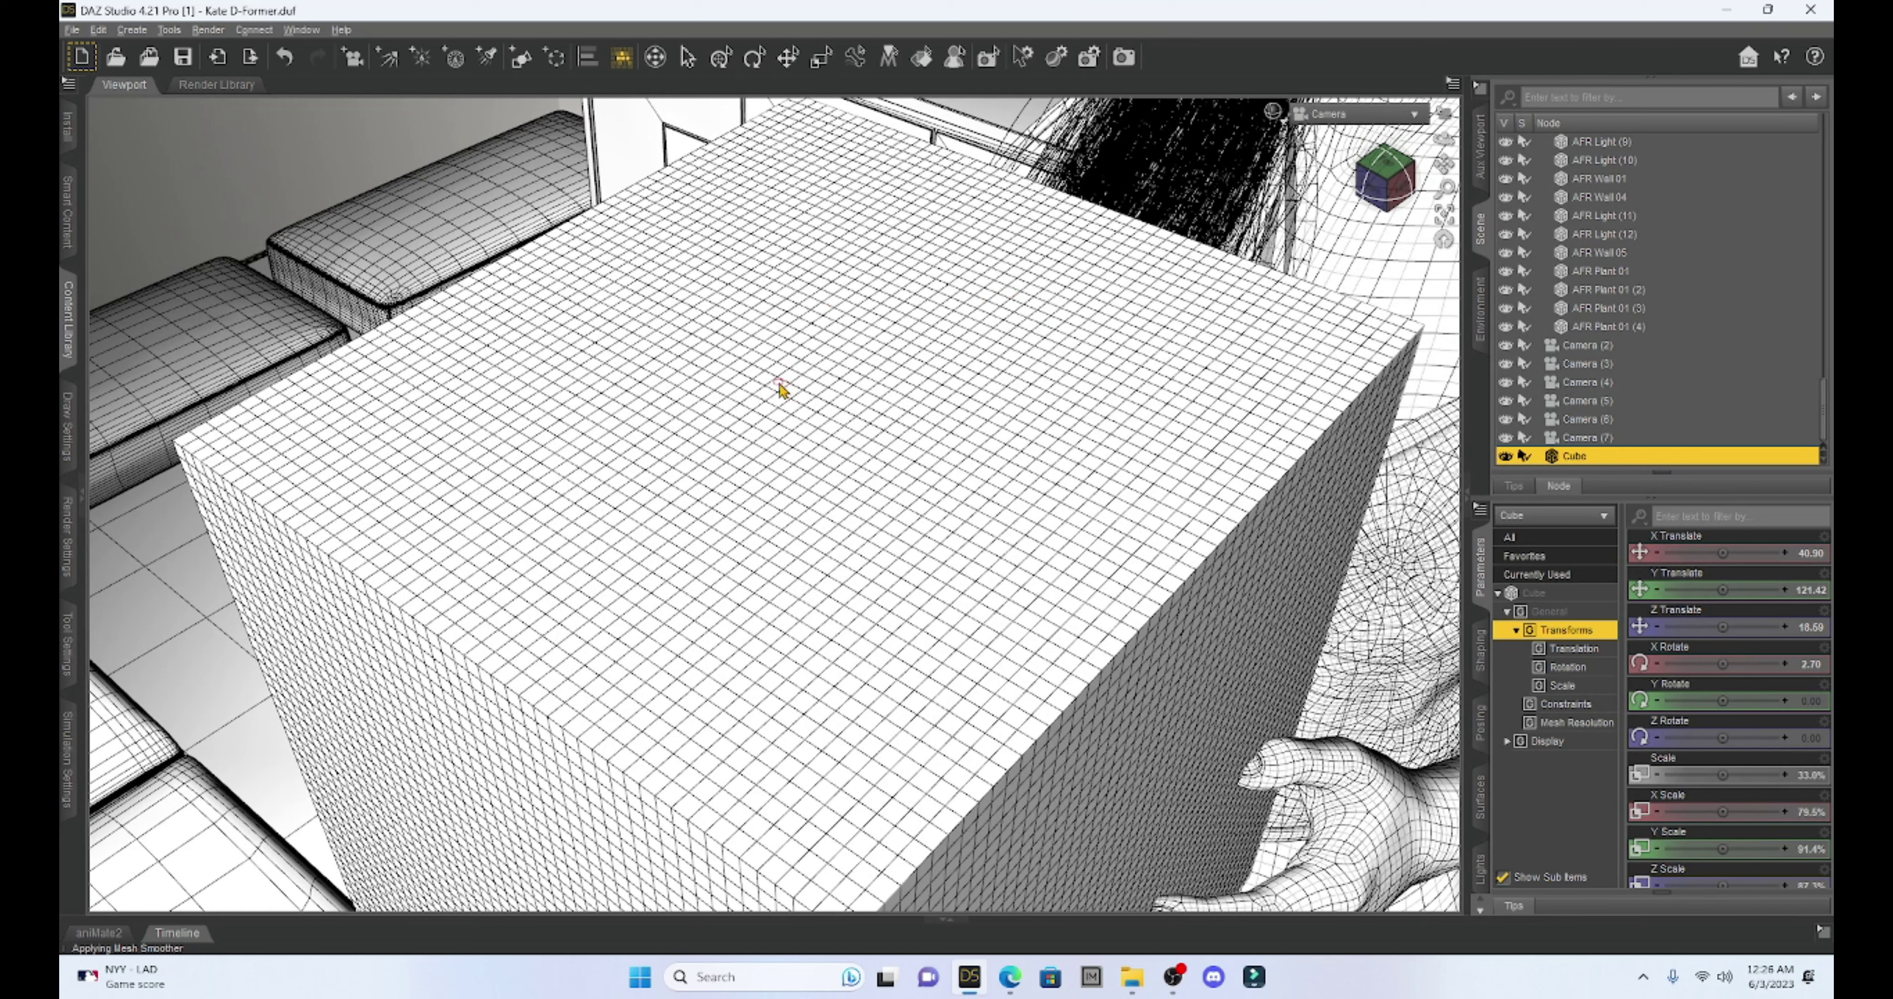
Paint-select a strip and several patches of faces on the cube's top.
mouse_move(780, 389)
left_mouse_down()
mouse_move(858, 337)
mouse_move(778, 392)
mouse_move(889, 340)
mouse_move(794, 408)
mouse_move(809, 423)
mouse_move(924, 355)
mouse_move(825, 426)
mouse_move(907, 500)
mouse_move(1015, 413)
mouse_move(963, 374)
mouse_move(891, 389)
mouse_move(853, 439)
mouse_move(948, 382)
mouse_move(963, 390)
mouse_move(871, 445)
mouse_move(989, 396)
mouse_move(923, 464)
mouse_move(934, 488)
left_mouse_up()
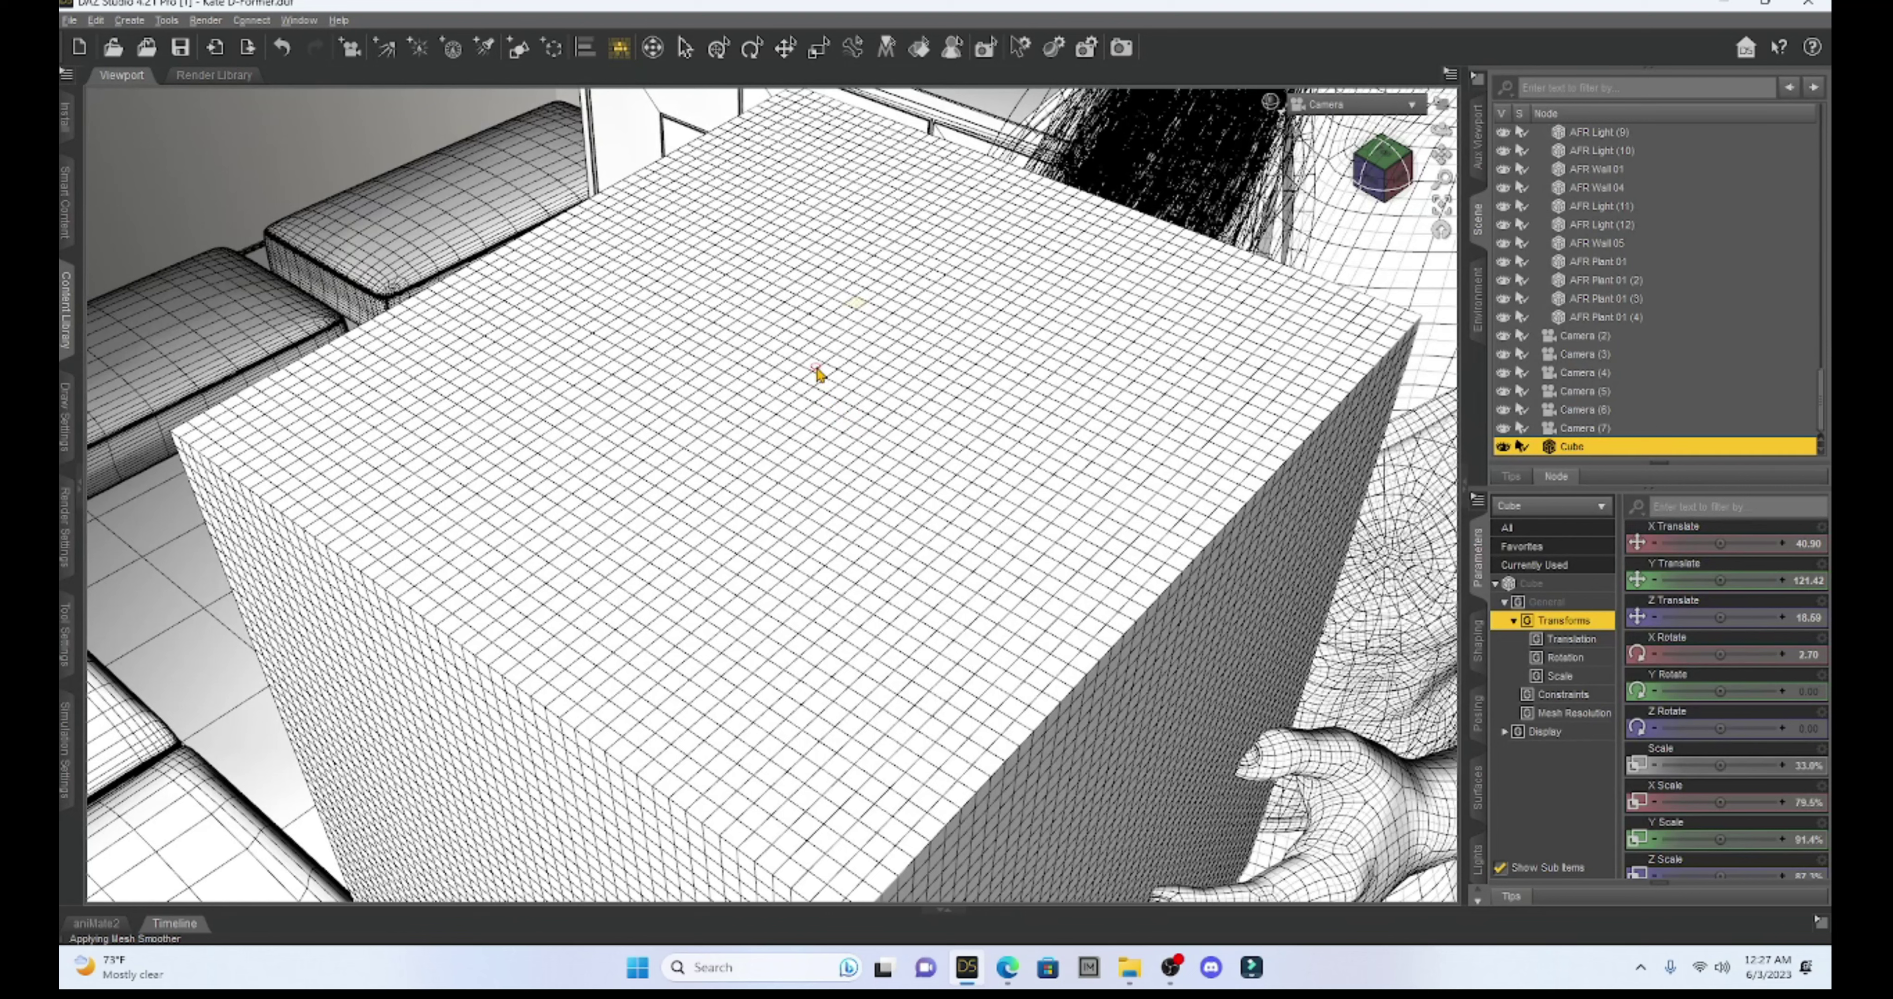
left_click_drag(816, 369, 818, 391)
mouse_move(842, 372)
left_mouse_down()
mouse_move(816, 402)
mouse_move(838, 401)
mouse_move(858, 381)
mouse_move(790, 381)
mouse_move(806, 395)
mouse_move(812, 358)
mouse_move(763, 393)
mouse_move(820, 427)
mouse_move(830, 410)
mouse_move(804, 400)
left_mouse_up()
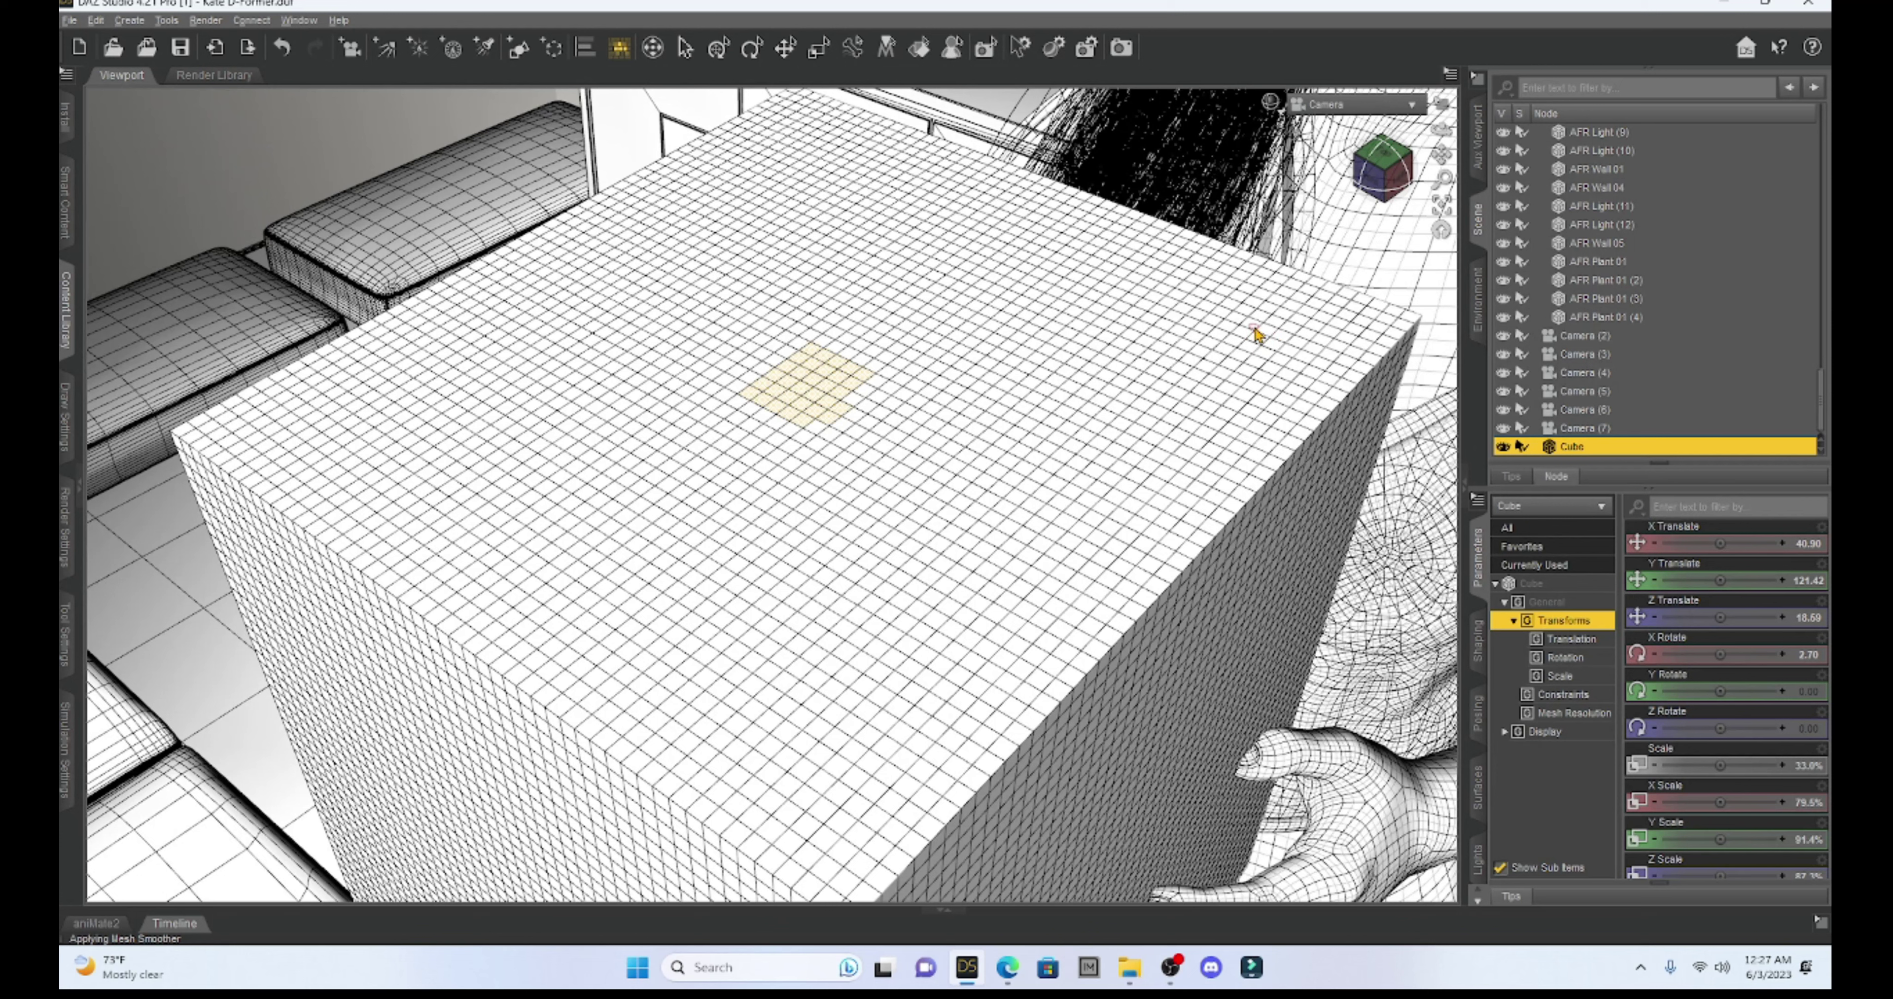
mouse_move(1255, 335)
left_mouse_down()
mouse_move(1251, 391)
mouse_move(1306, 351)
mouse_move(1255, 333)
mouse_move(1207, 381)
left_mouse_up()
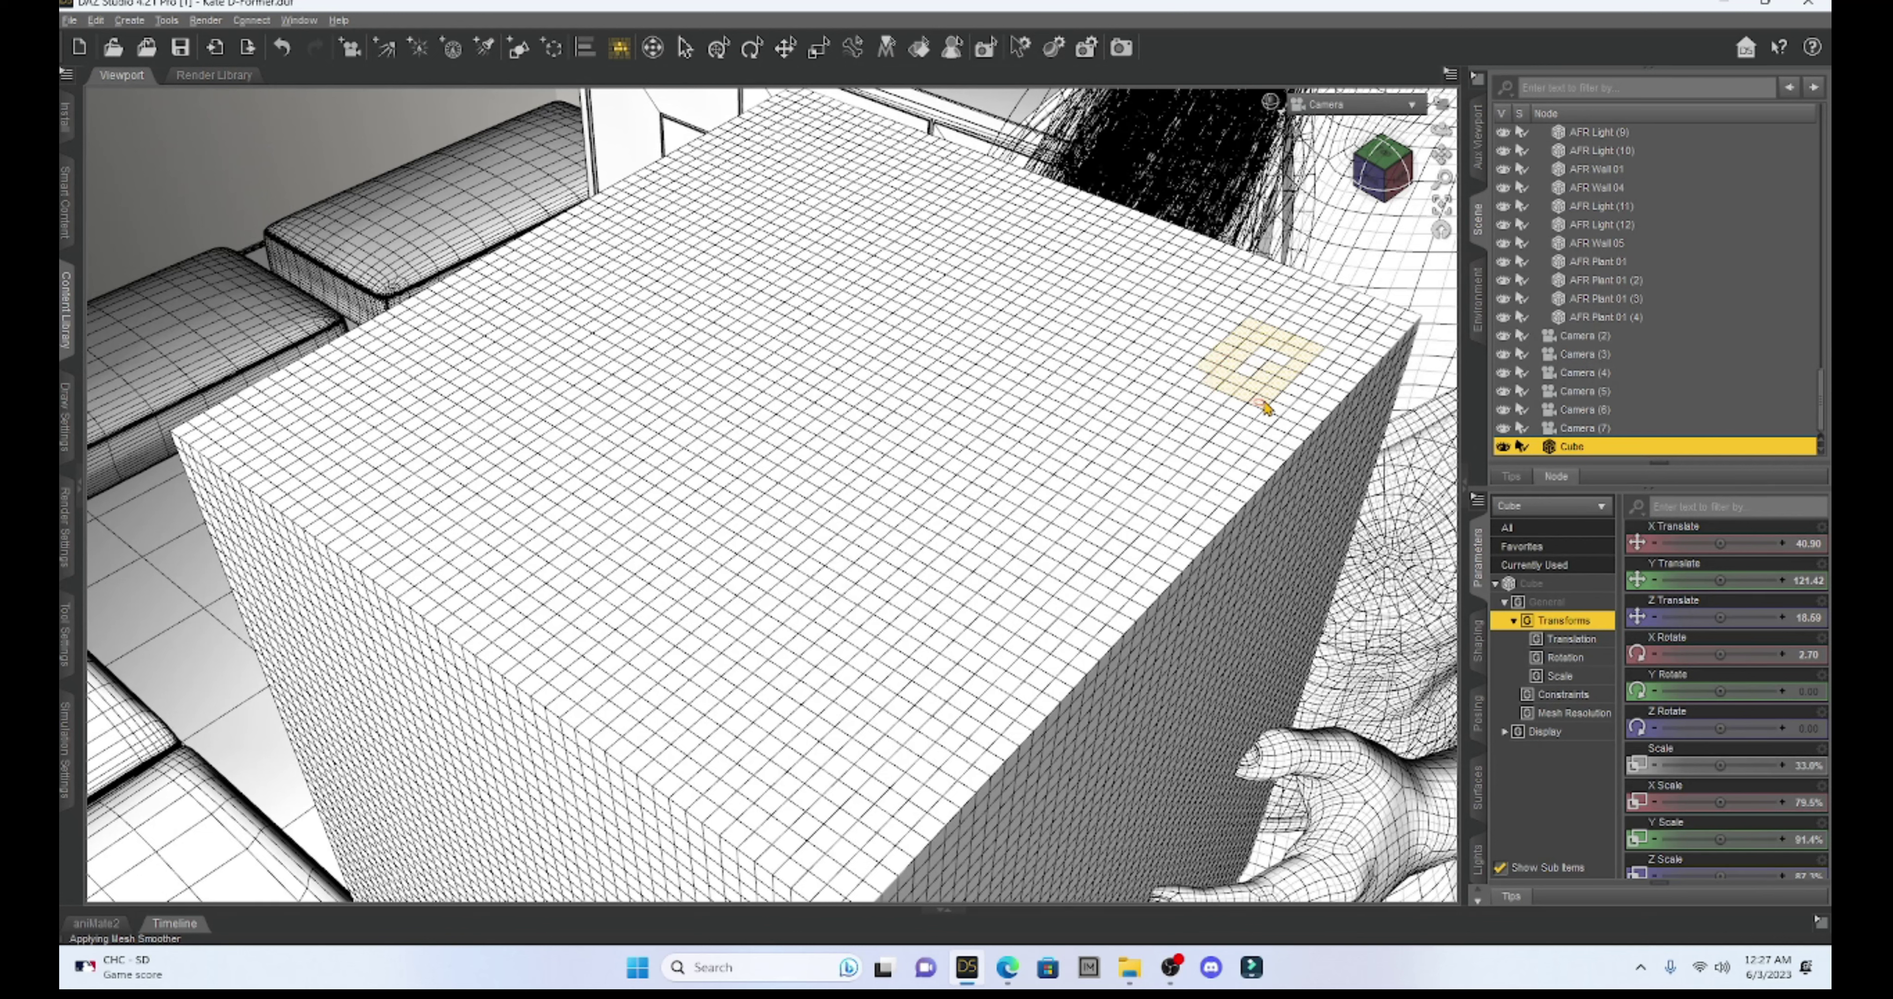
mouse_move(1289, 372)
left_mouse_down()
mouse_move(1266, 358)
mouse_move(1209, 382)
left_mouse_up()
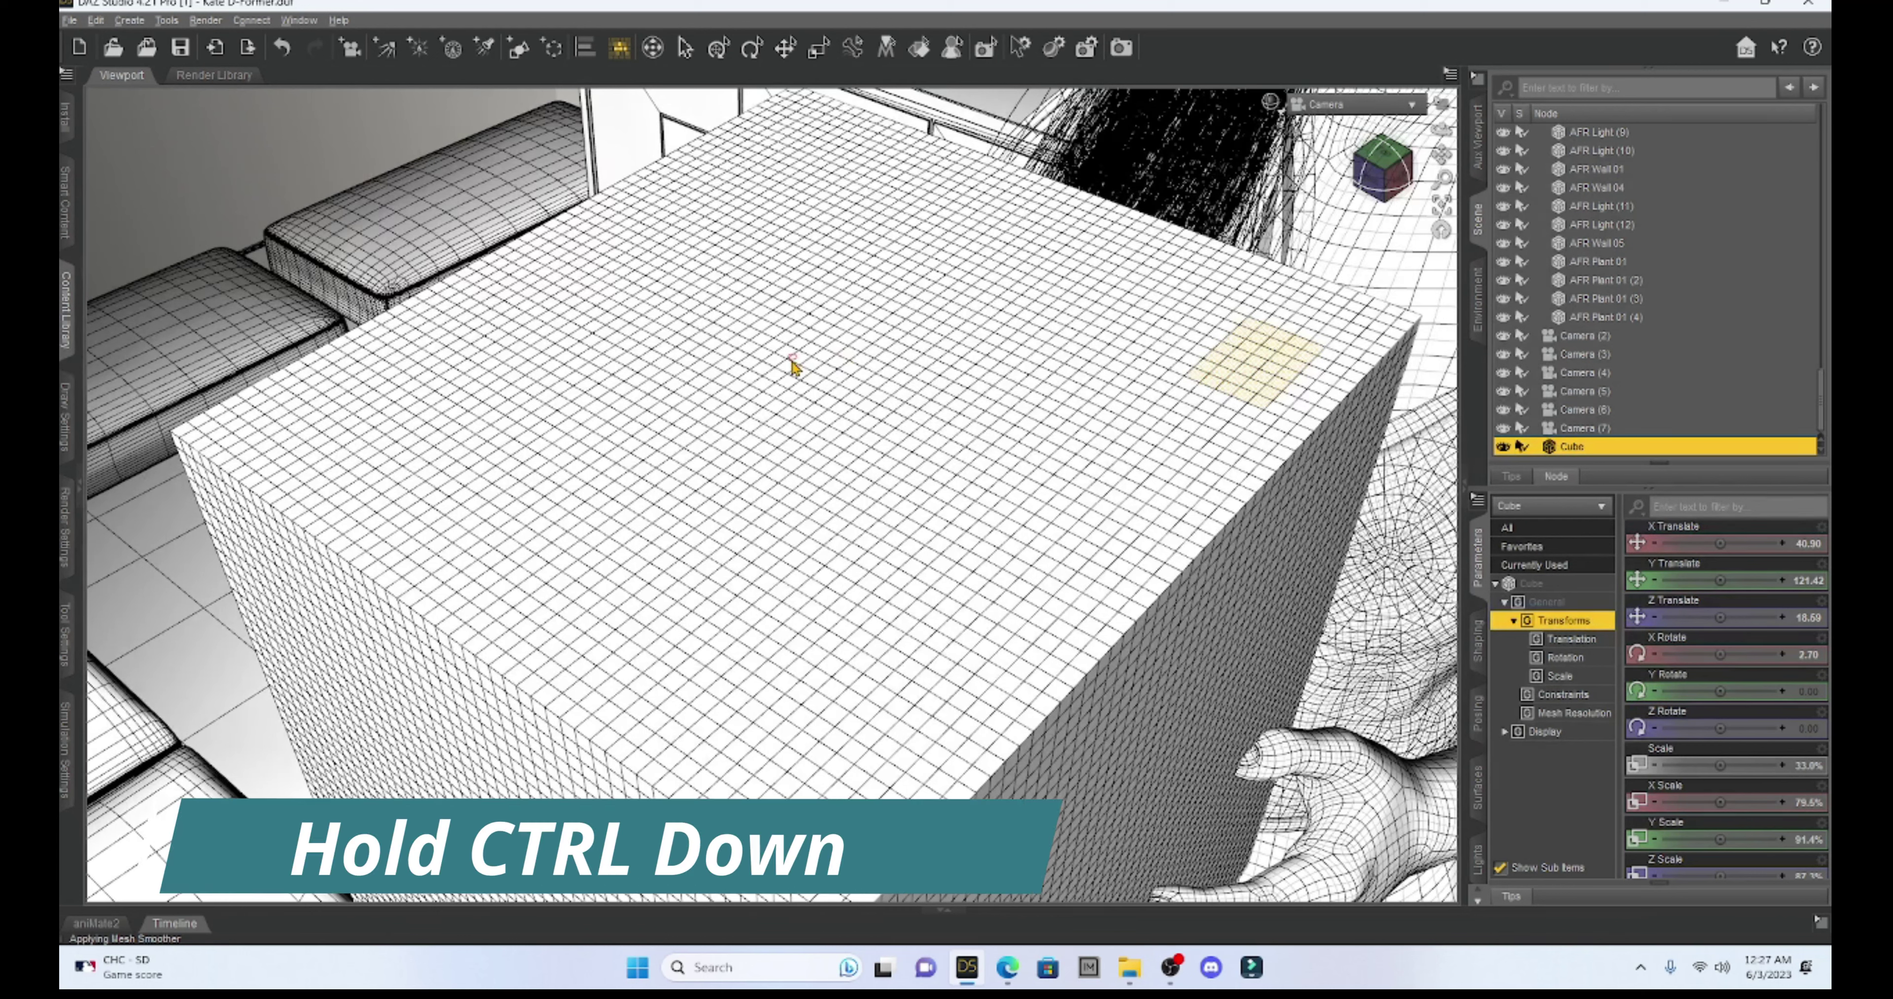
Add more patches and an L-shaped strip, then reset to one face near the centre.
mouse_move(808, 363)
left_mouse_down("ctrl")
mouse_move(828, 346)
mouse_move(868, 375)
mouse_move(843, 394)
mouse_move(810, 376)
mouse_move(841, 341)
mouse_move(879, 366)
left_mouse_up("ctrl")
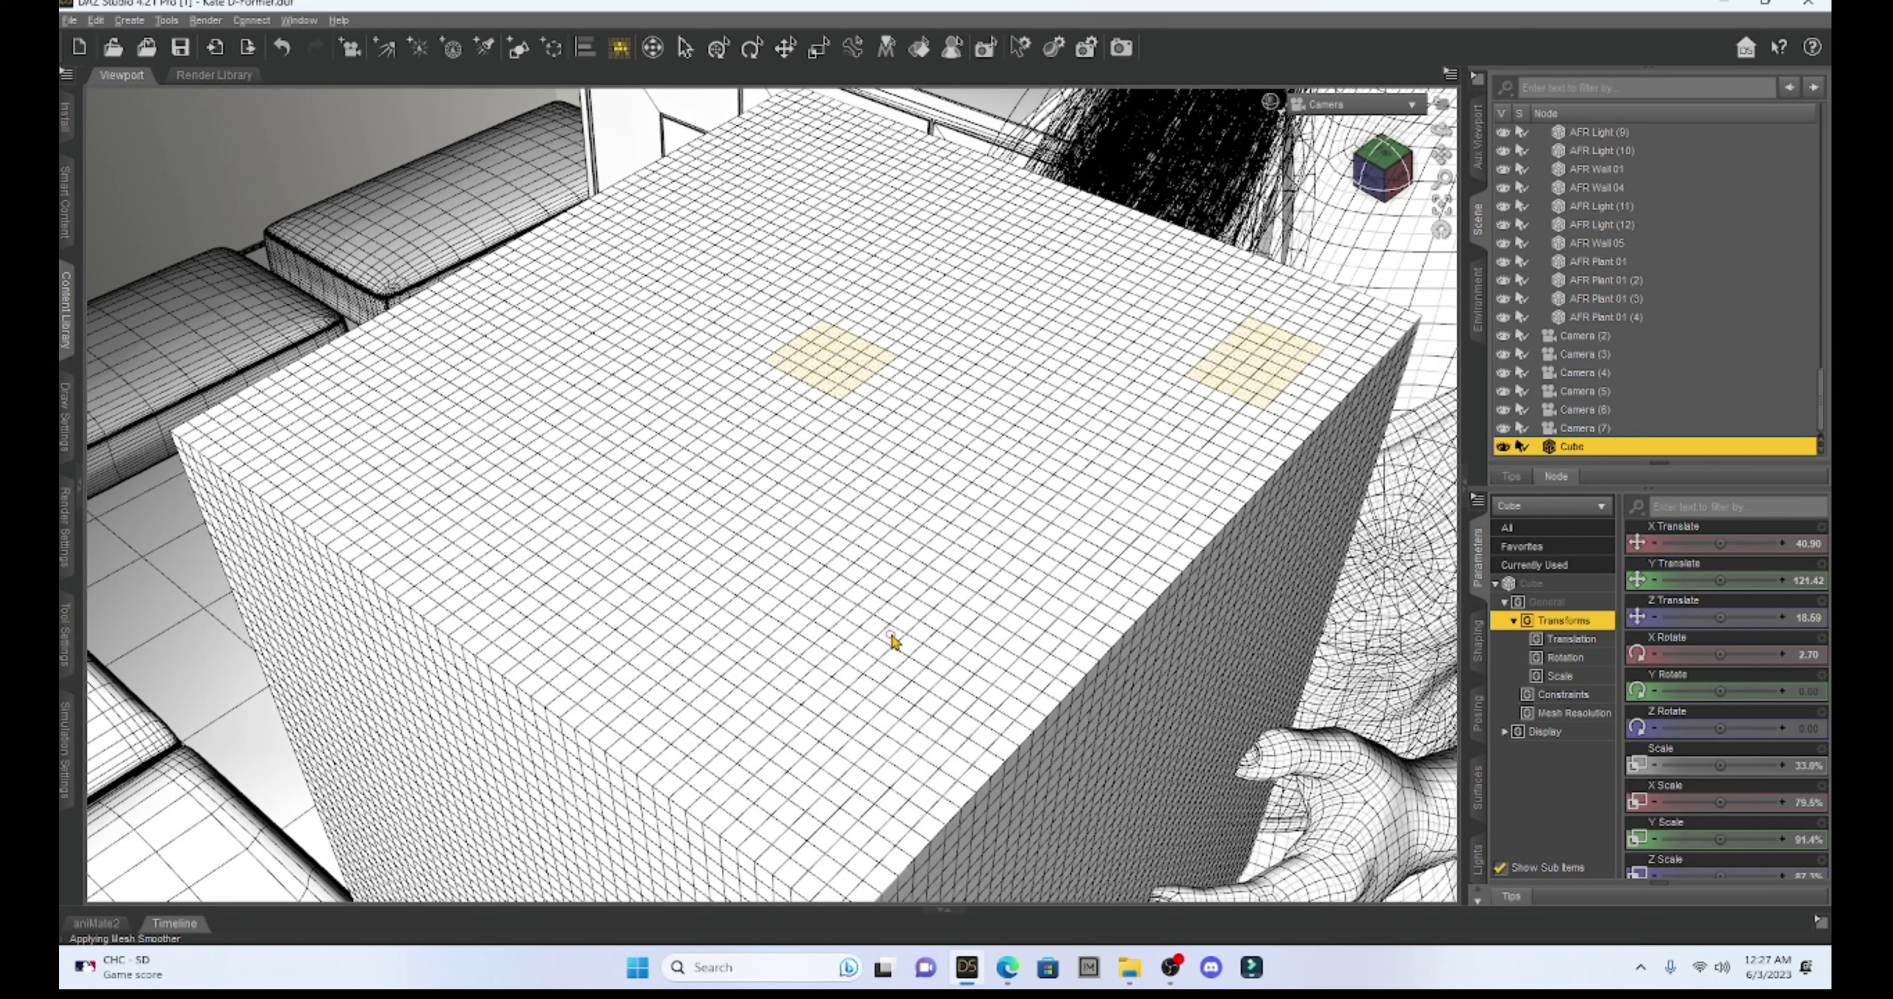
left_click(844, 606)
mouse_move(801, 650)
left_mouse_down()
mouse_move(887, 694)
mouse_move(945, 643)
mouse_move(866, 606)
mouse_move(833, 640)
mouse_move(882, 626)
mouse_move(853, 647)
mouse_move(882, 661)
mouse_move(908, 640)
mouse_move(875, 670)
left_mouse_up()
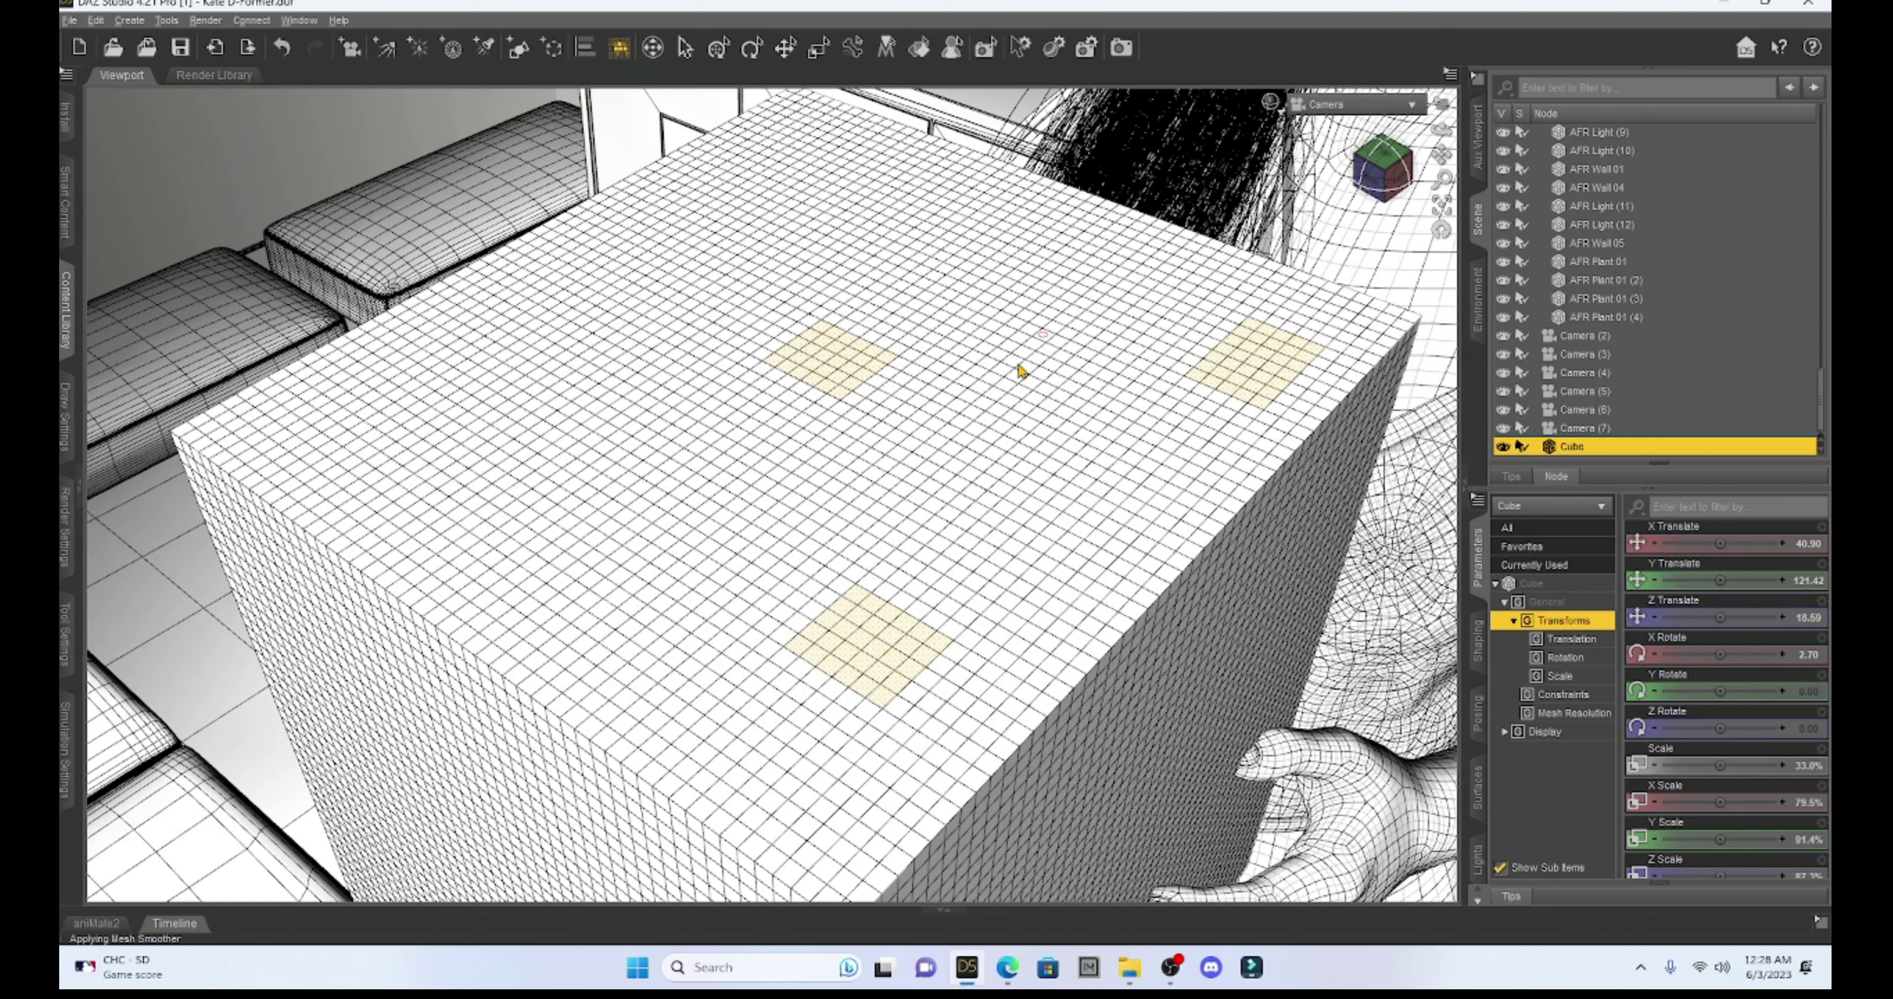
left_click(940, 435)
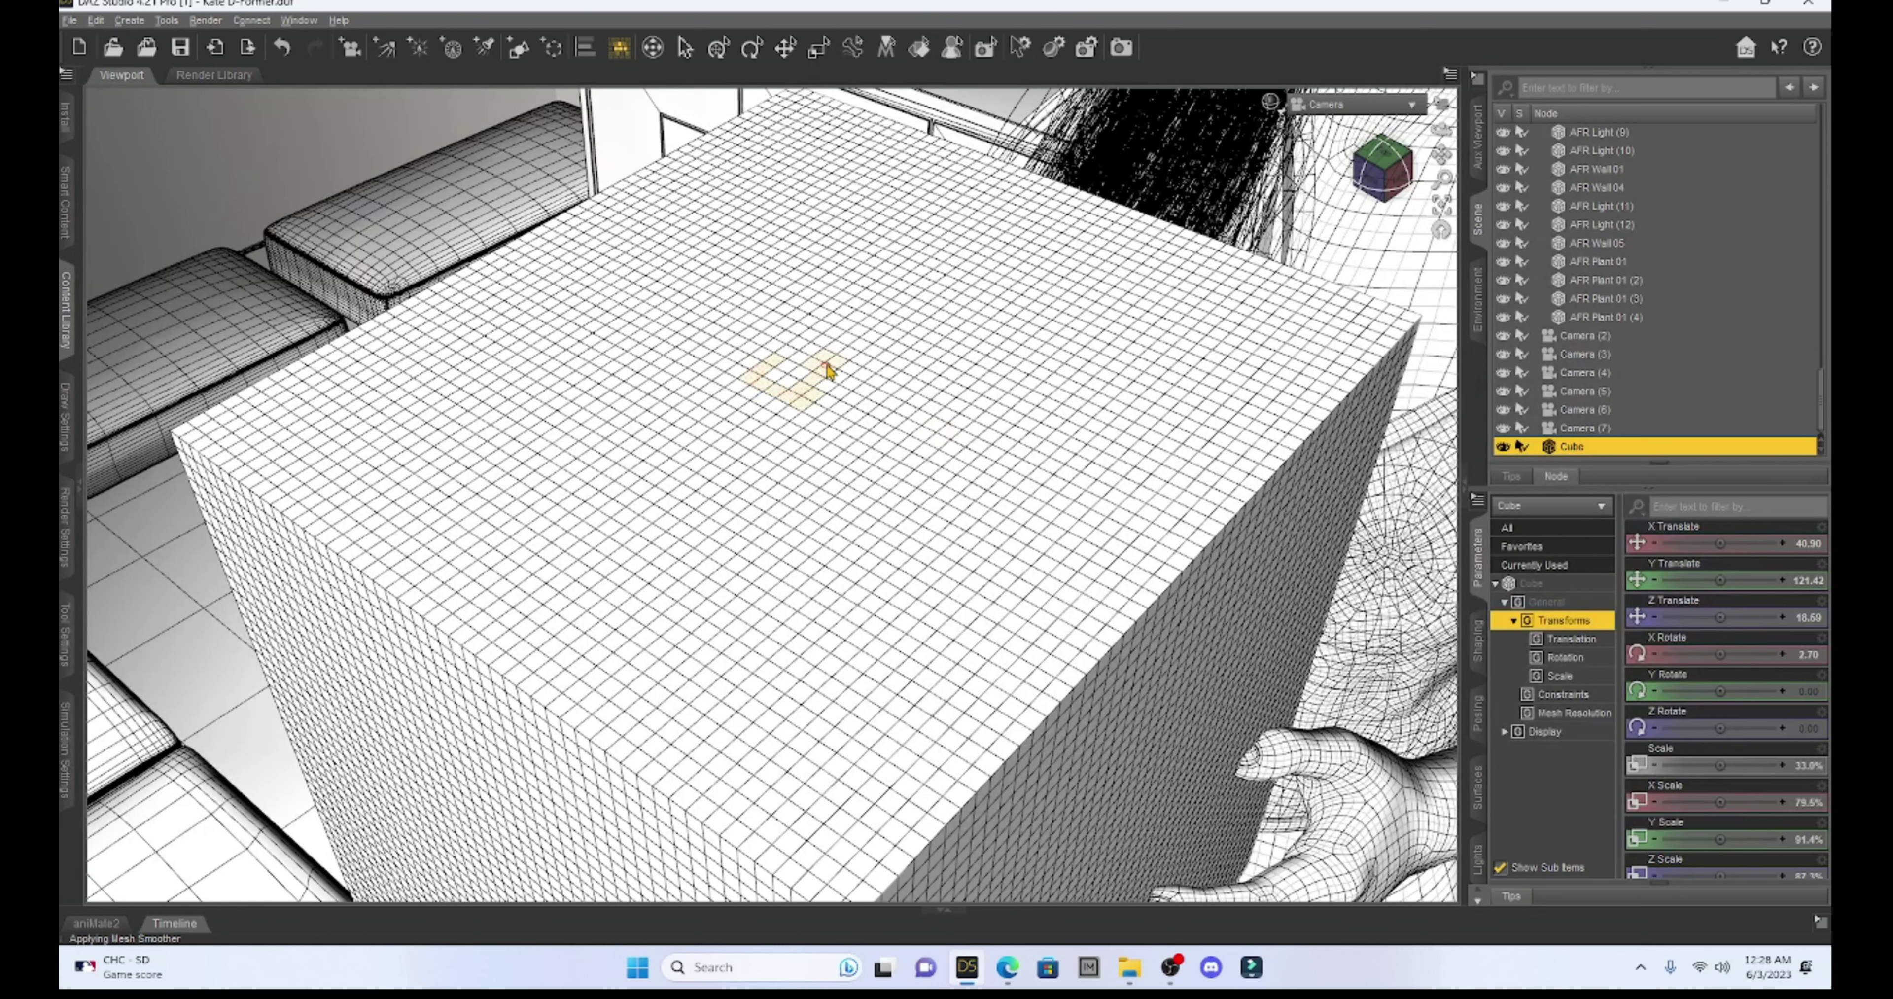
Grow the face selection twice via Geometry Selection, then expand it over the cube with Ctrl++.
right_click(804, 379)
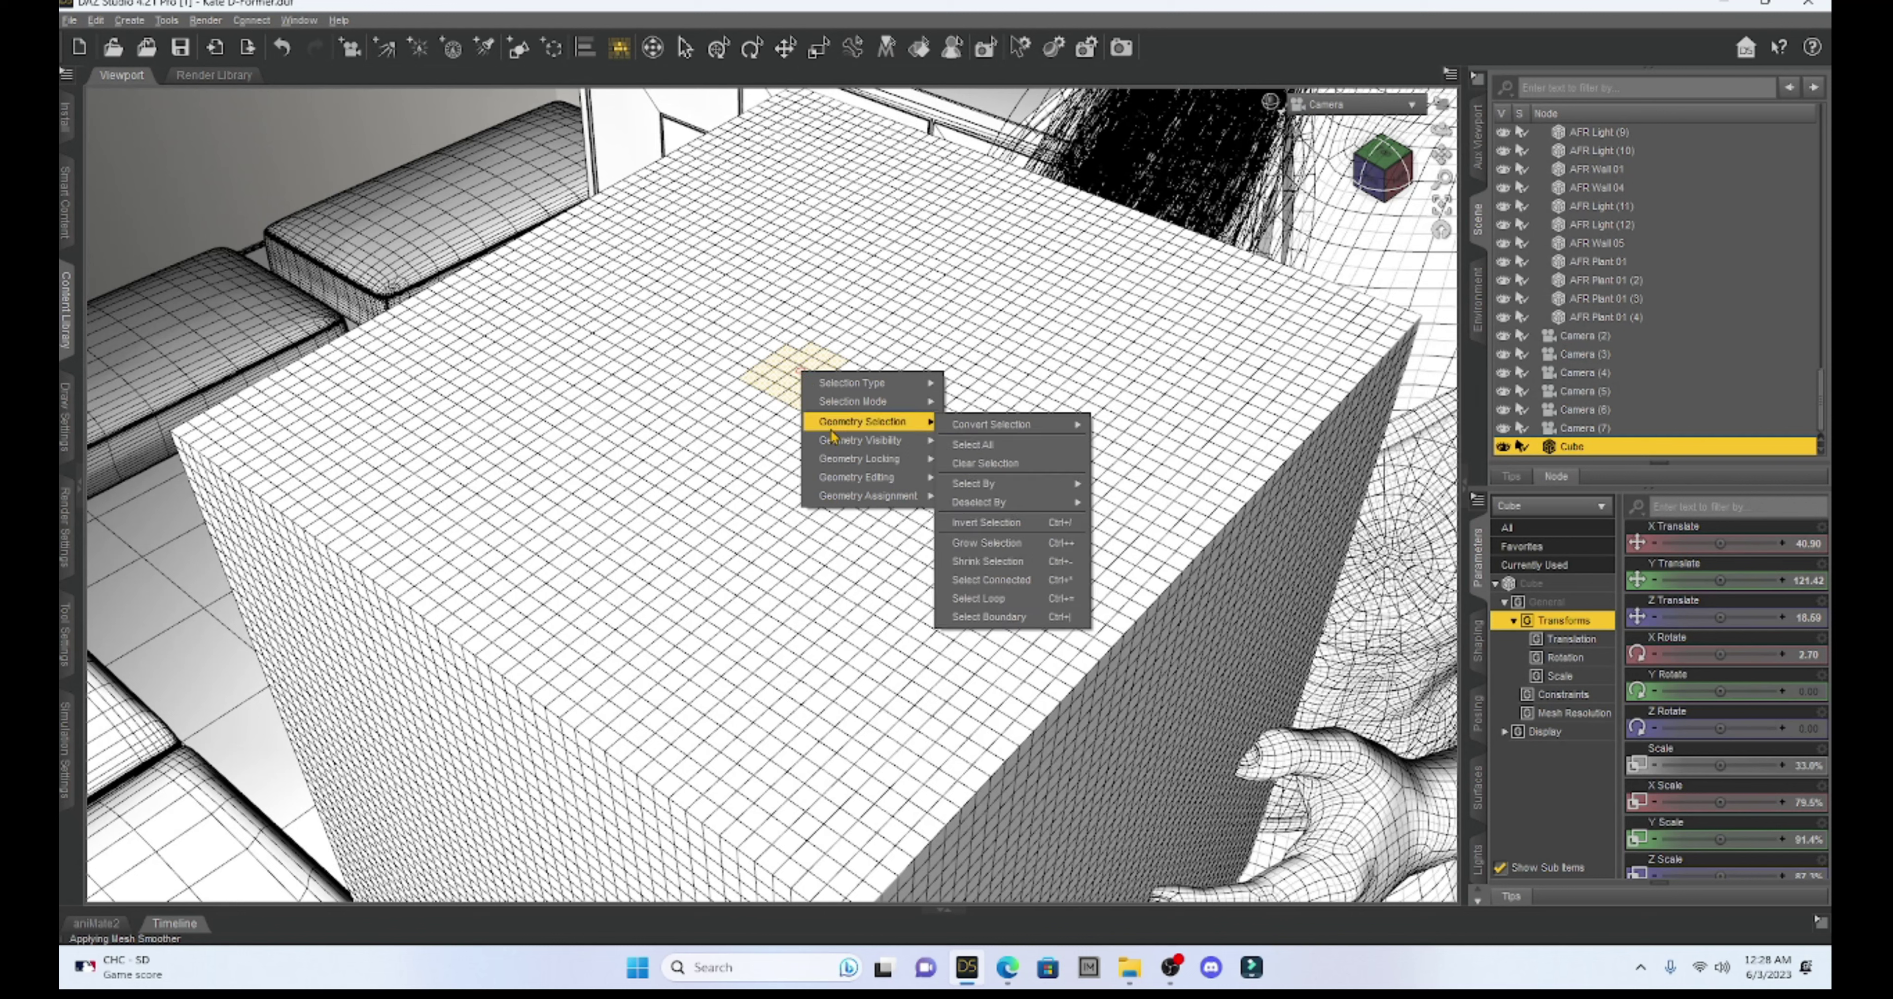
mouse_move(837, 441)
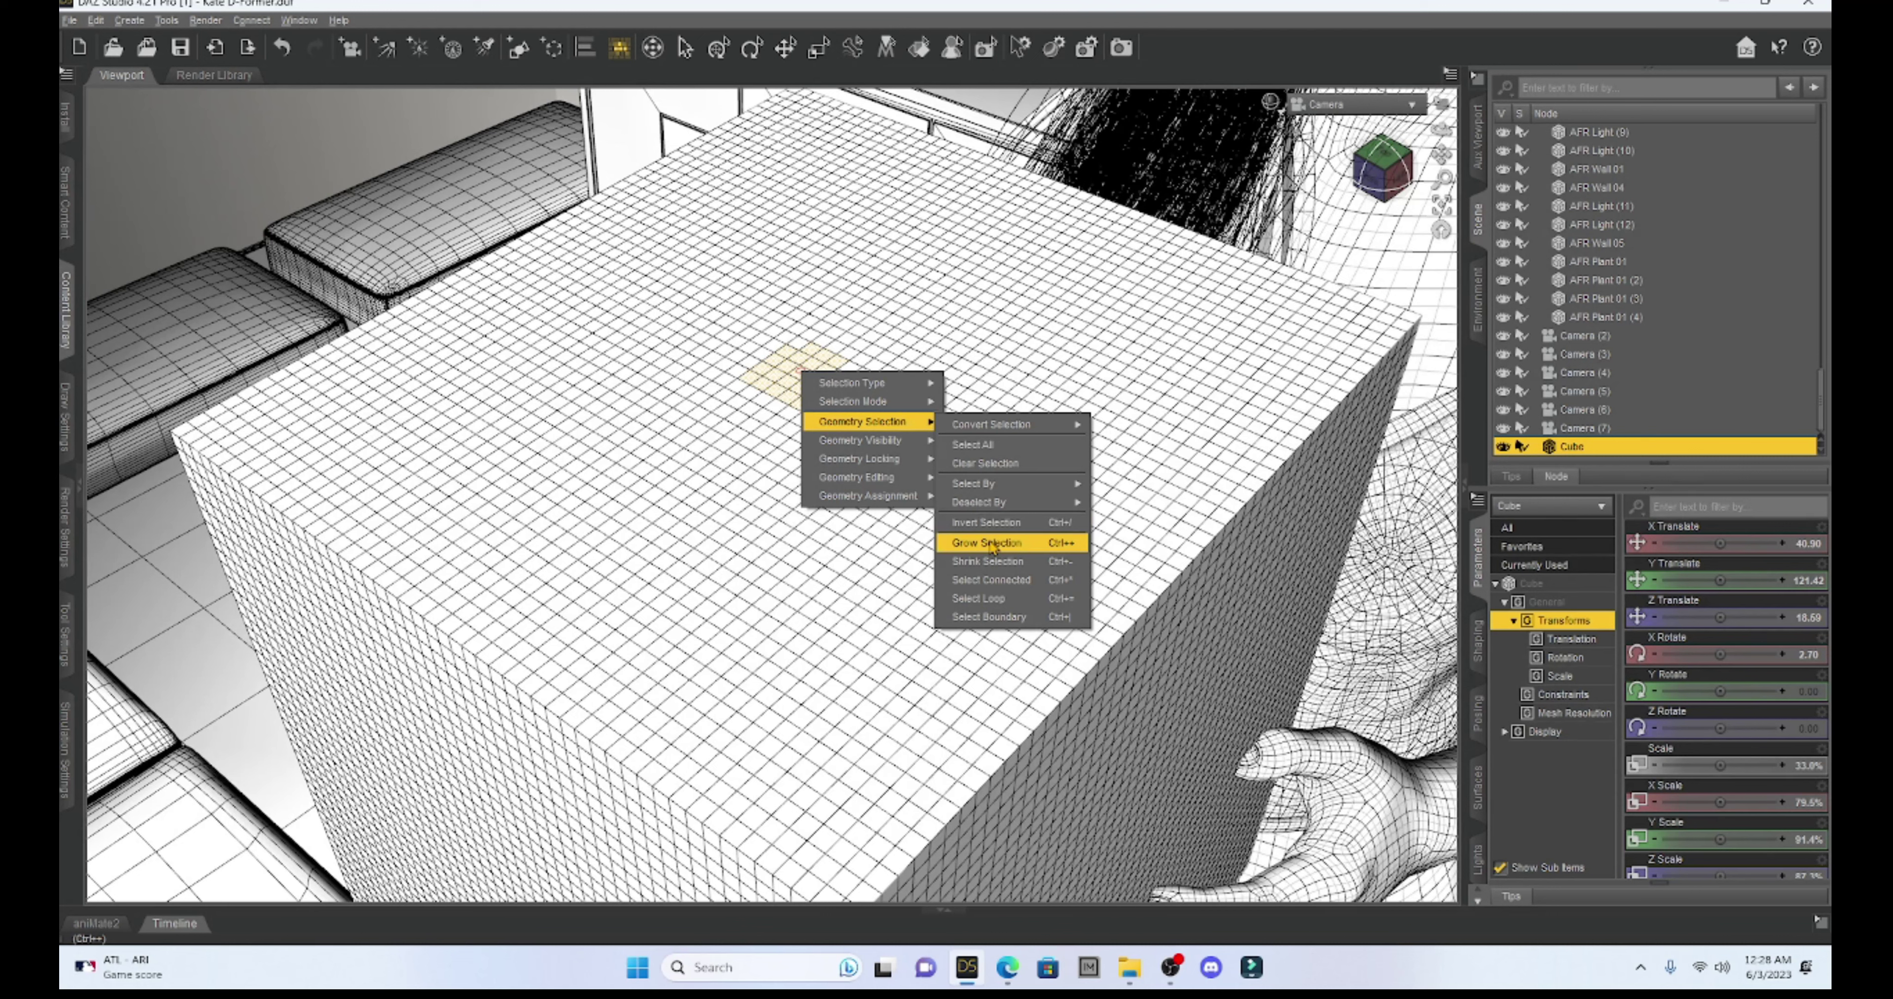
left_click(992, 544)
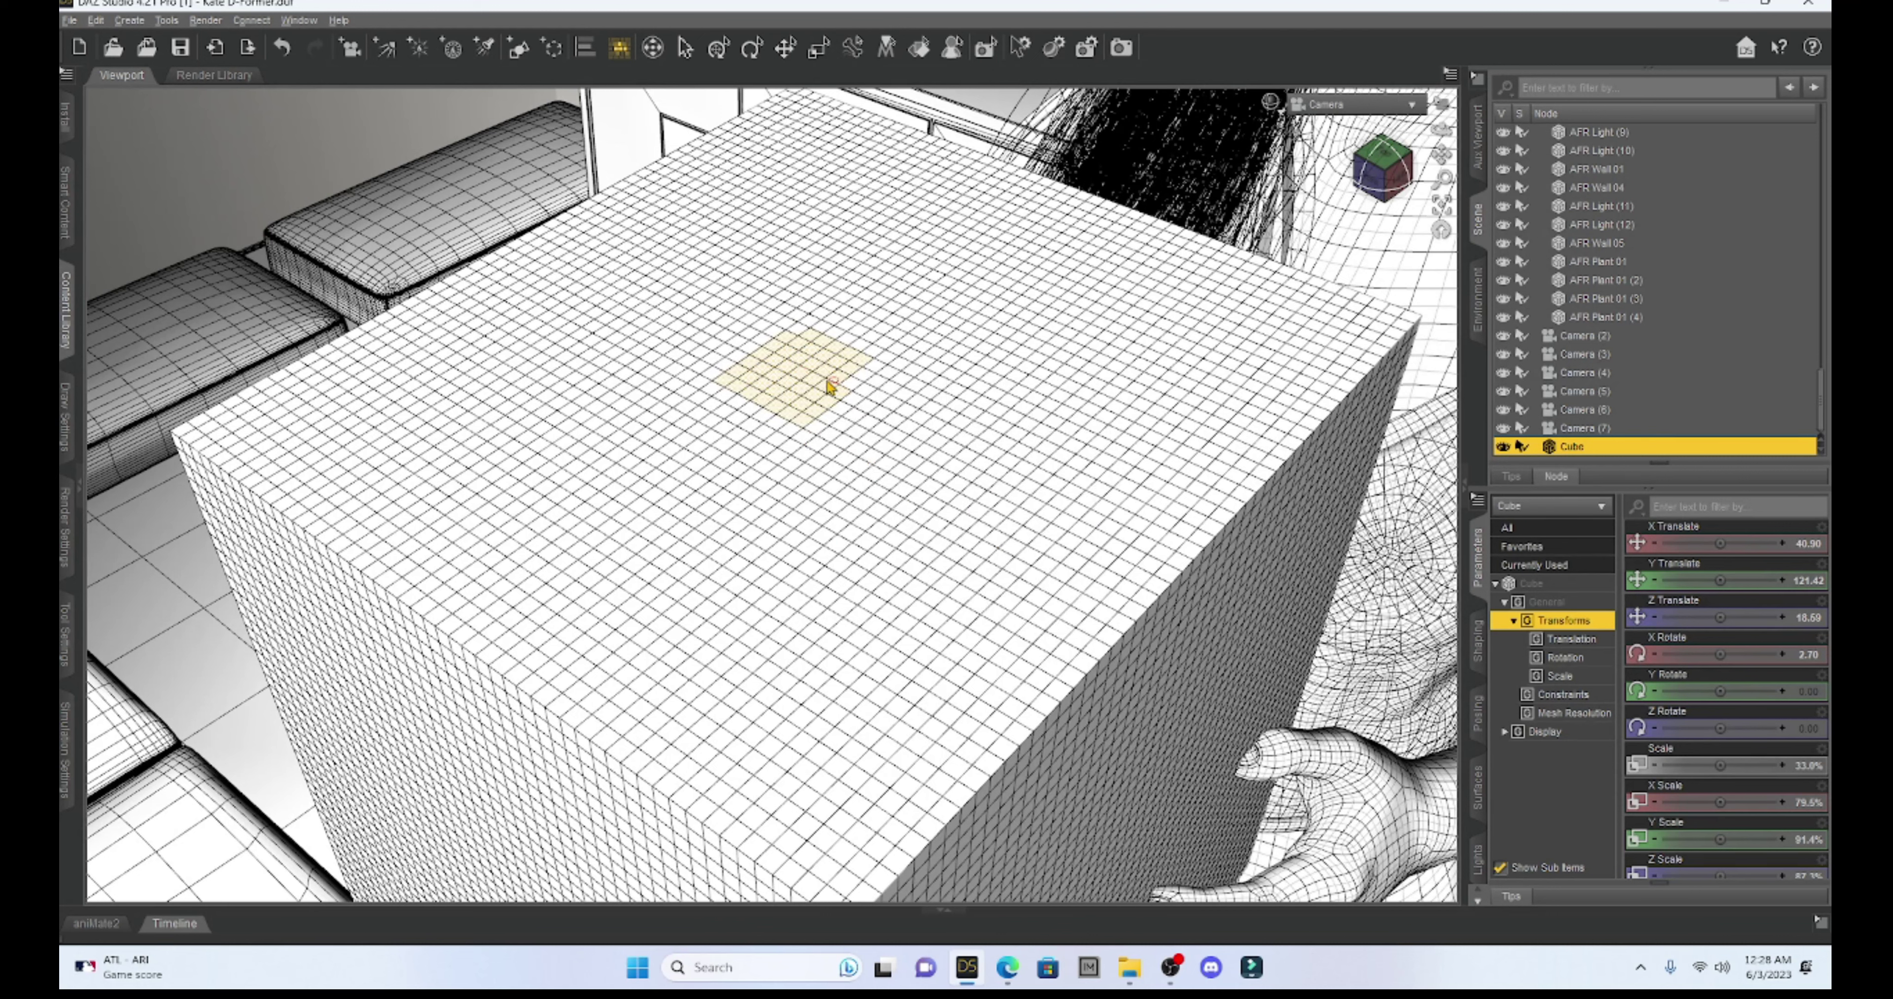
right_click(812, 371)
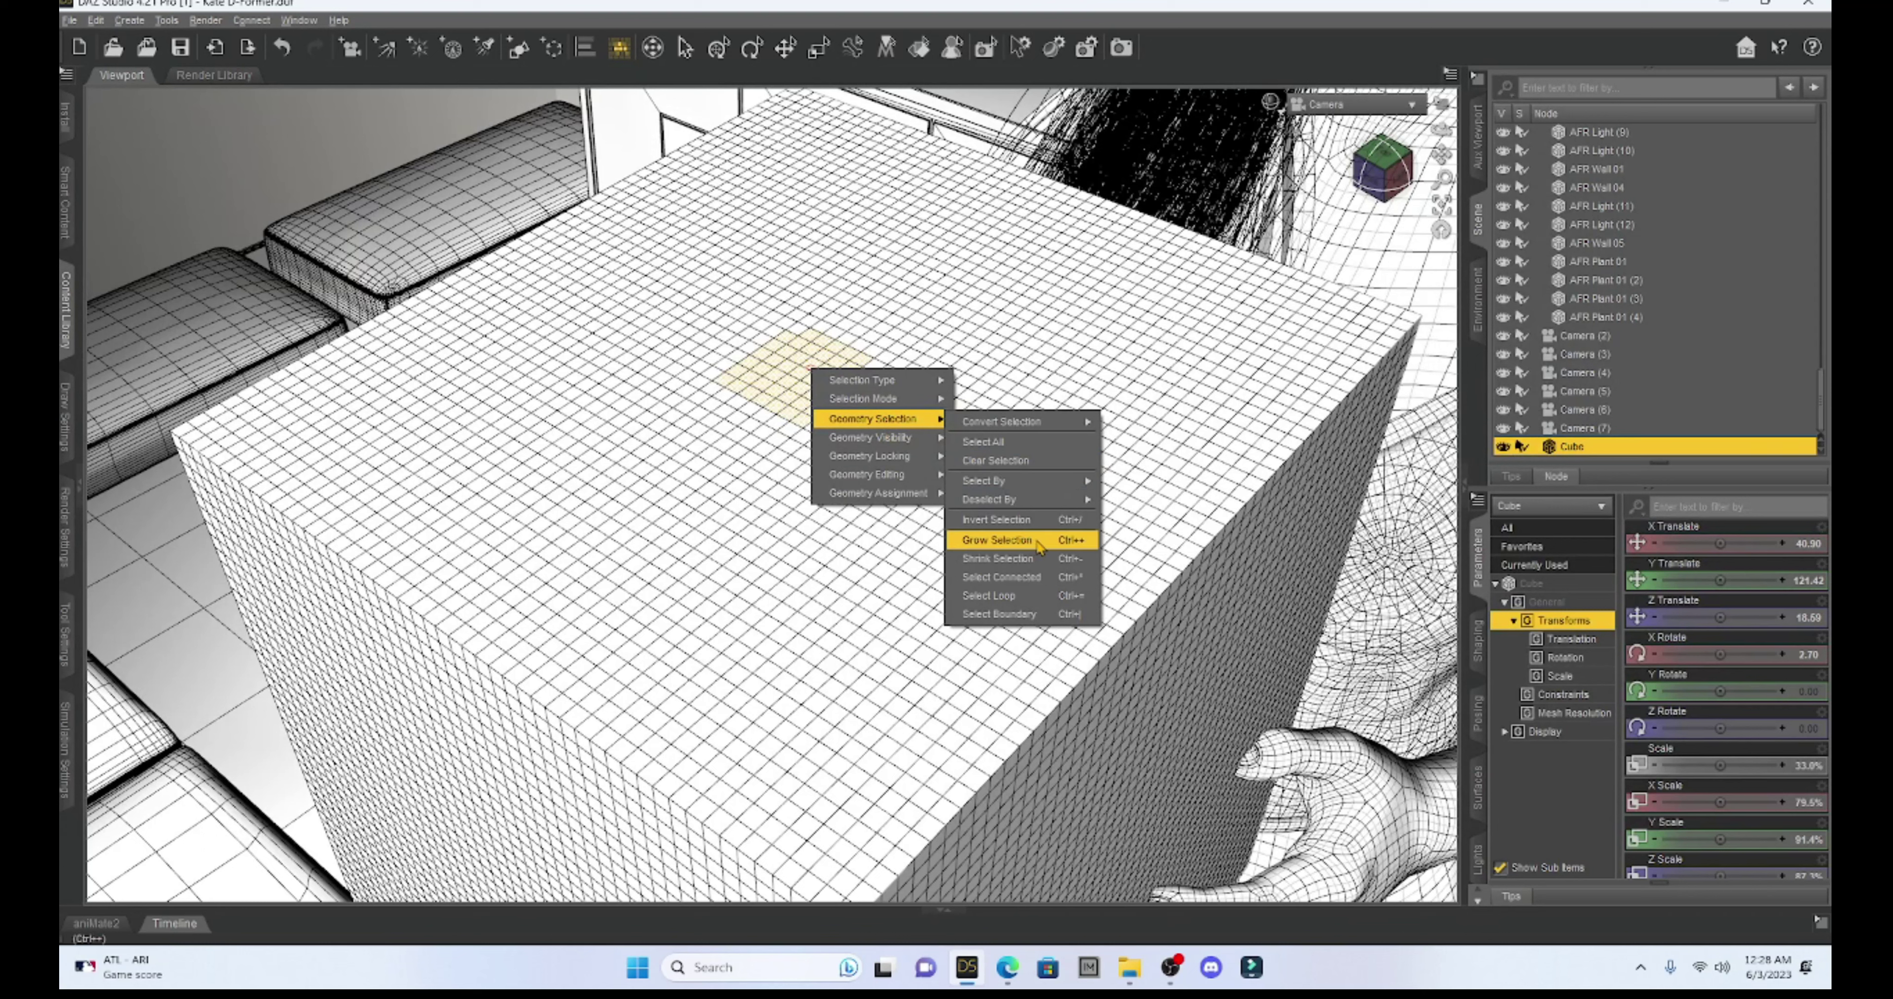
left_click(1086, 541)
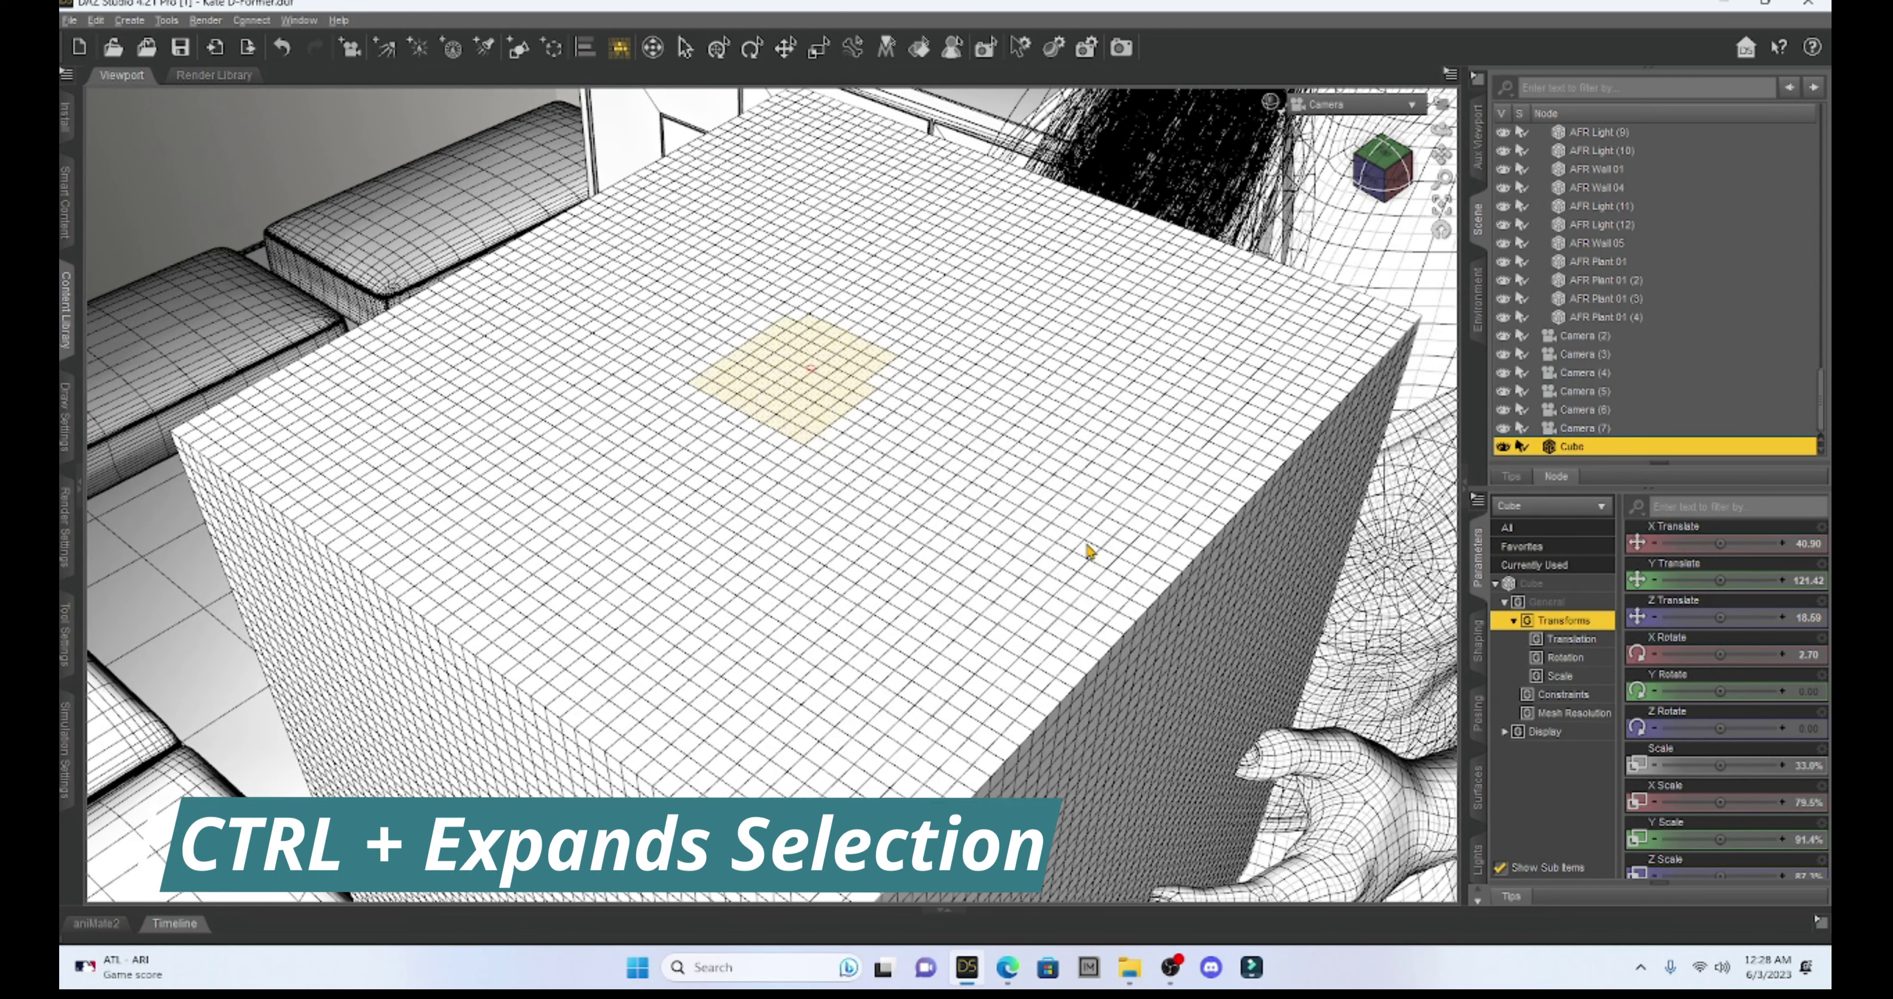
key("ctrl+plus")
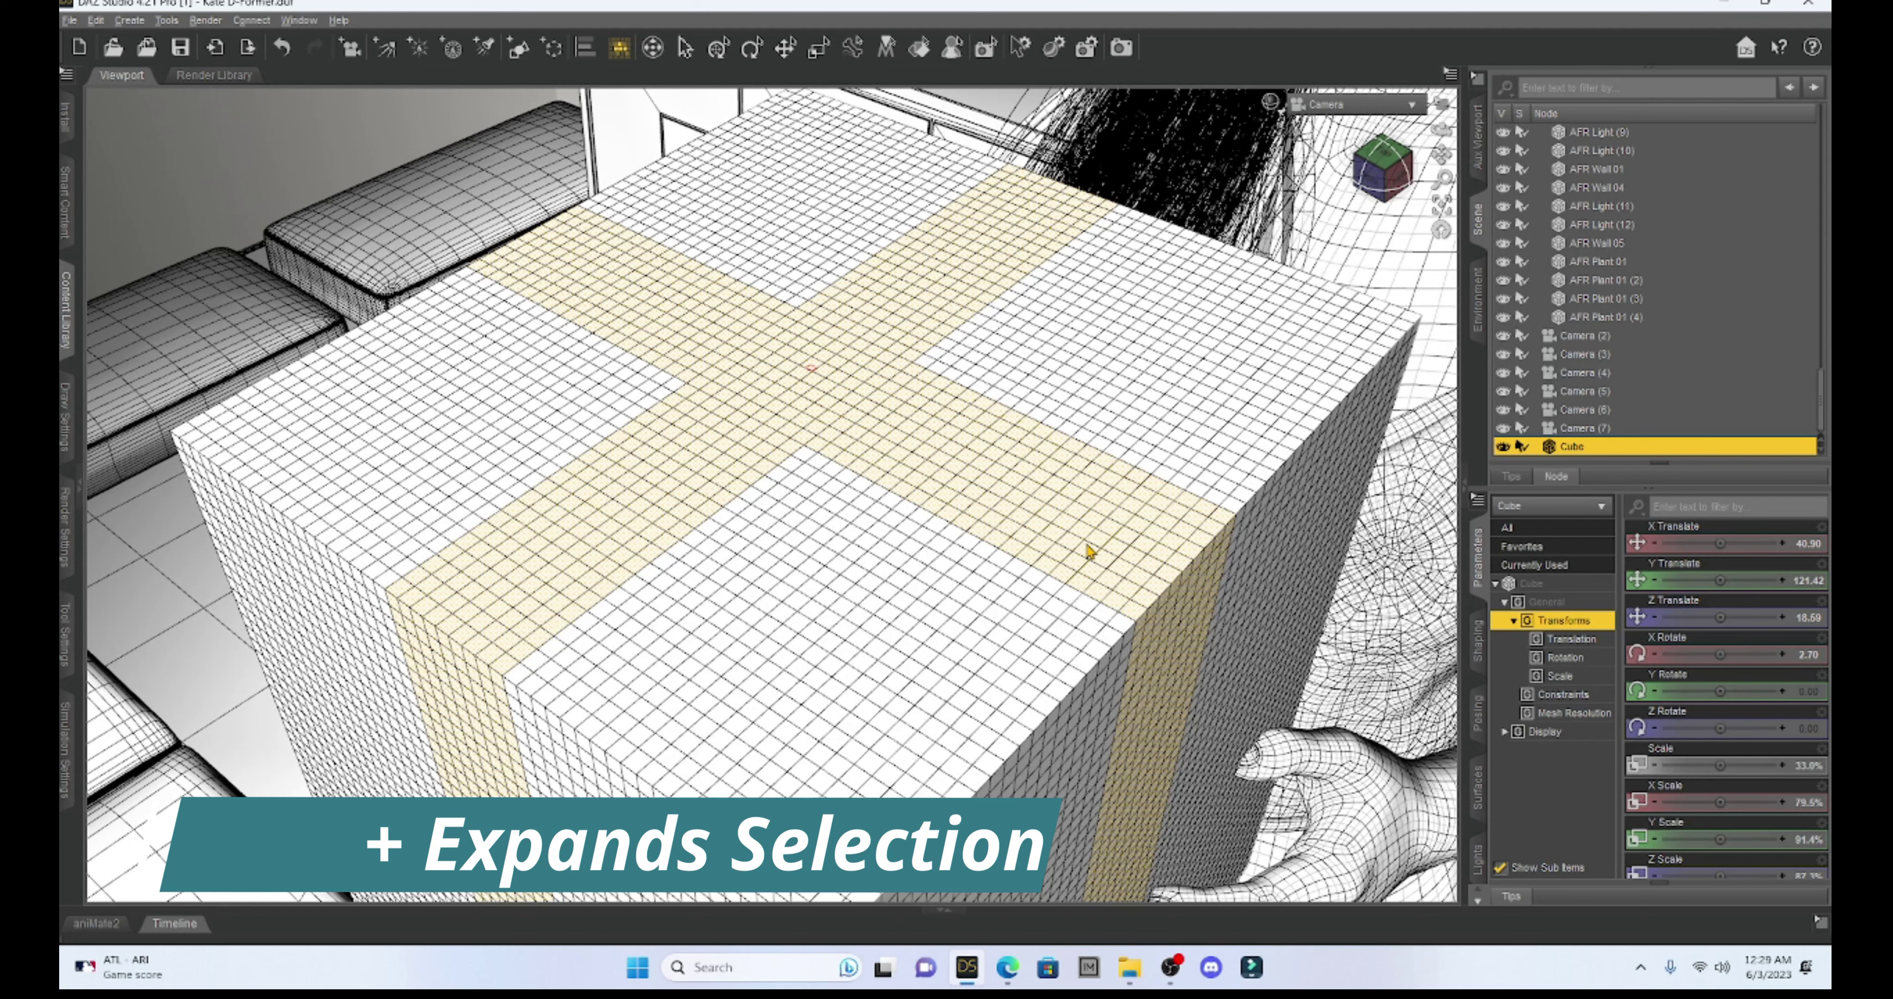
key("ctrl+plus")
key("ctrl+plus")
key("ctrl+plus")
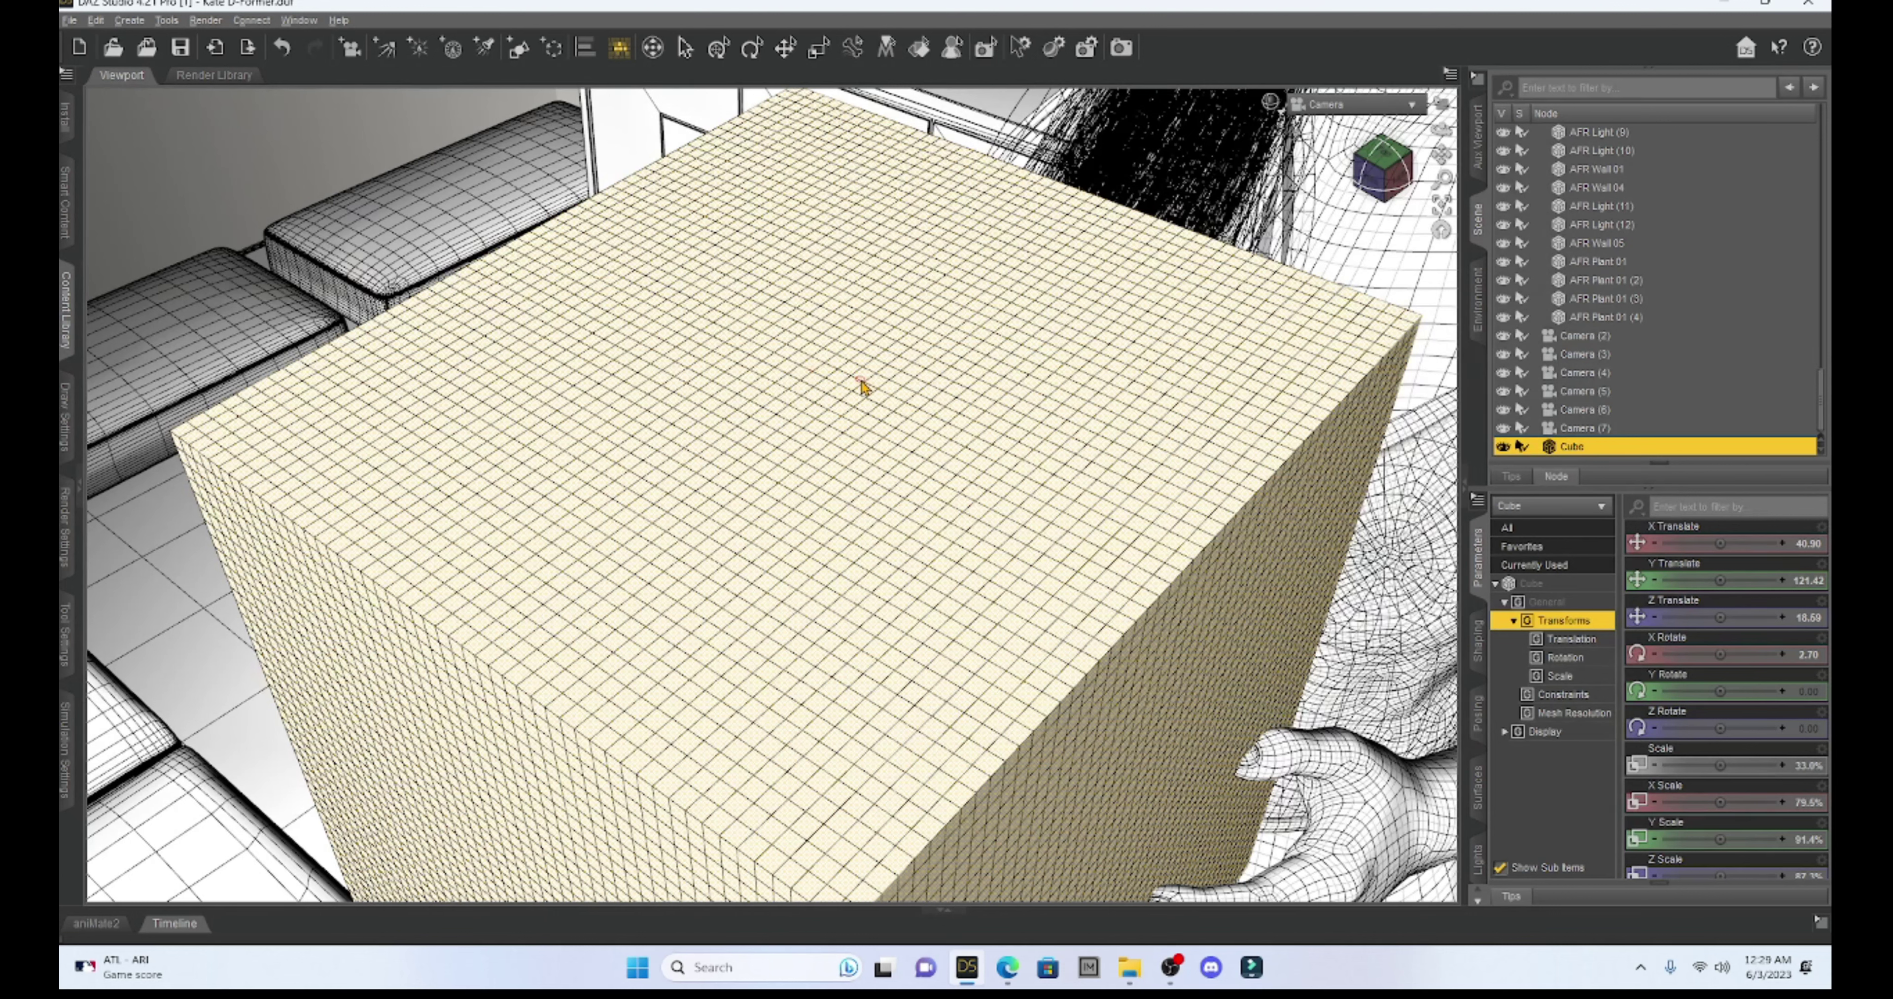
Shrink the selection with Ctrl+- until no faces remain selected.
key("ctrl+minus")
key("ctrl+minus")
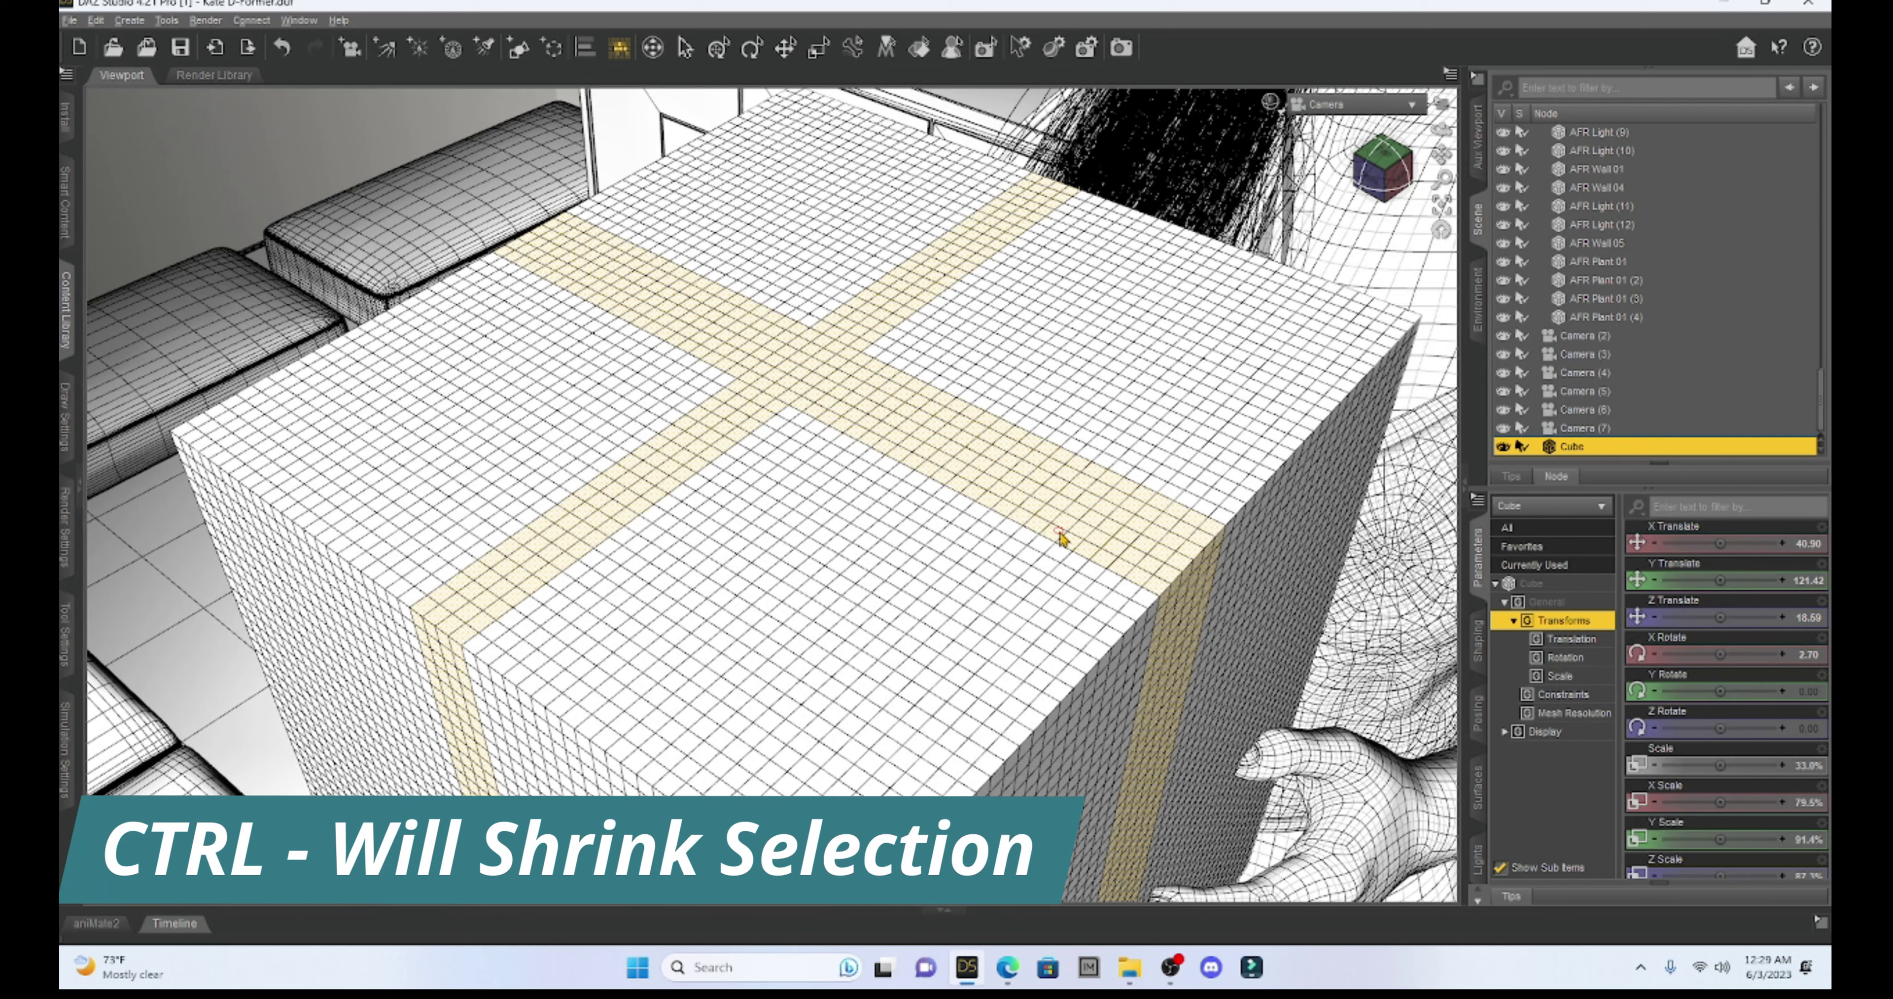
key("ctrl+minus")
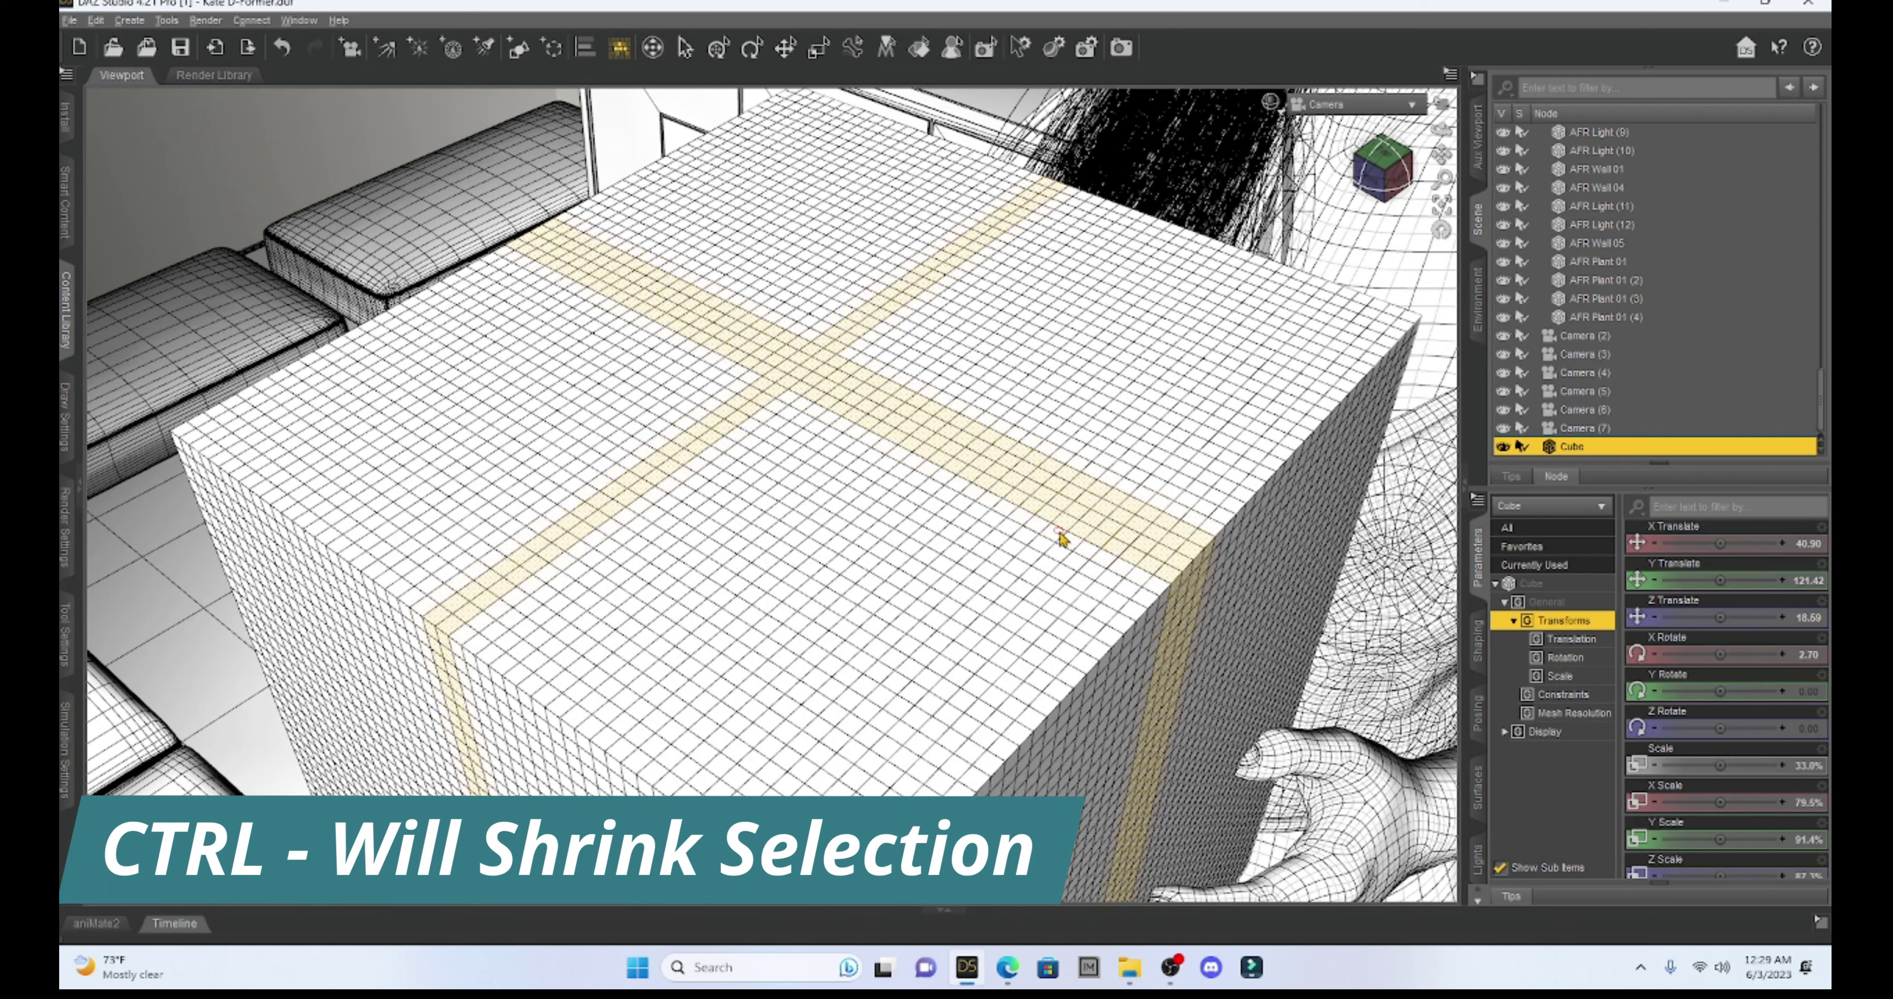
key("ctrl+minus")
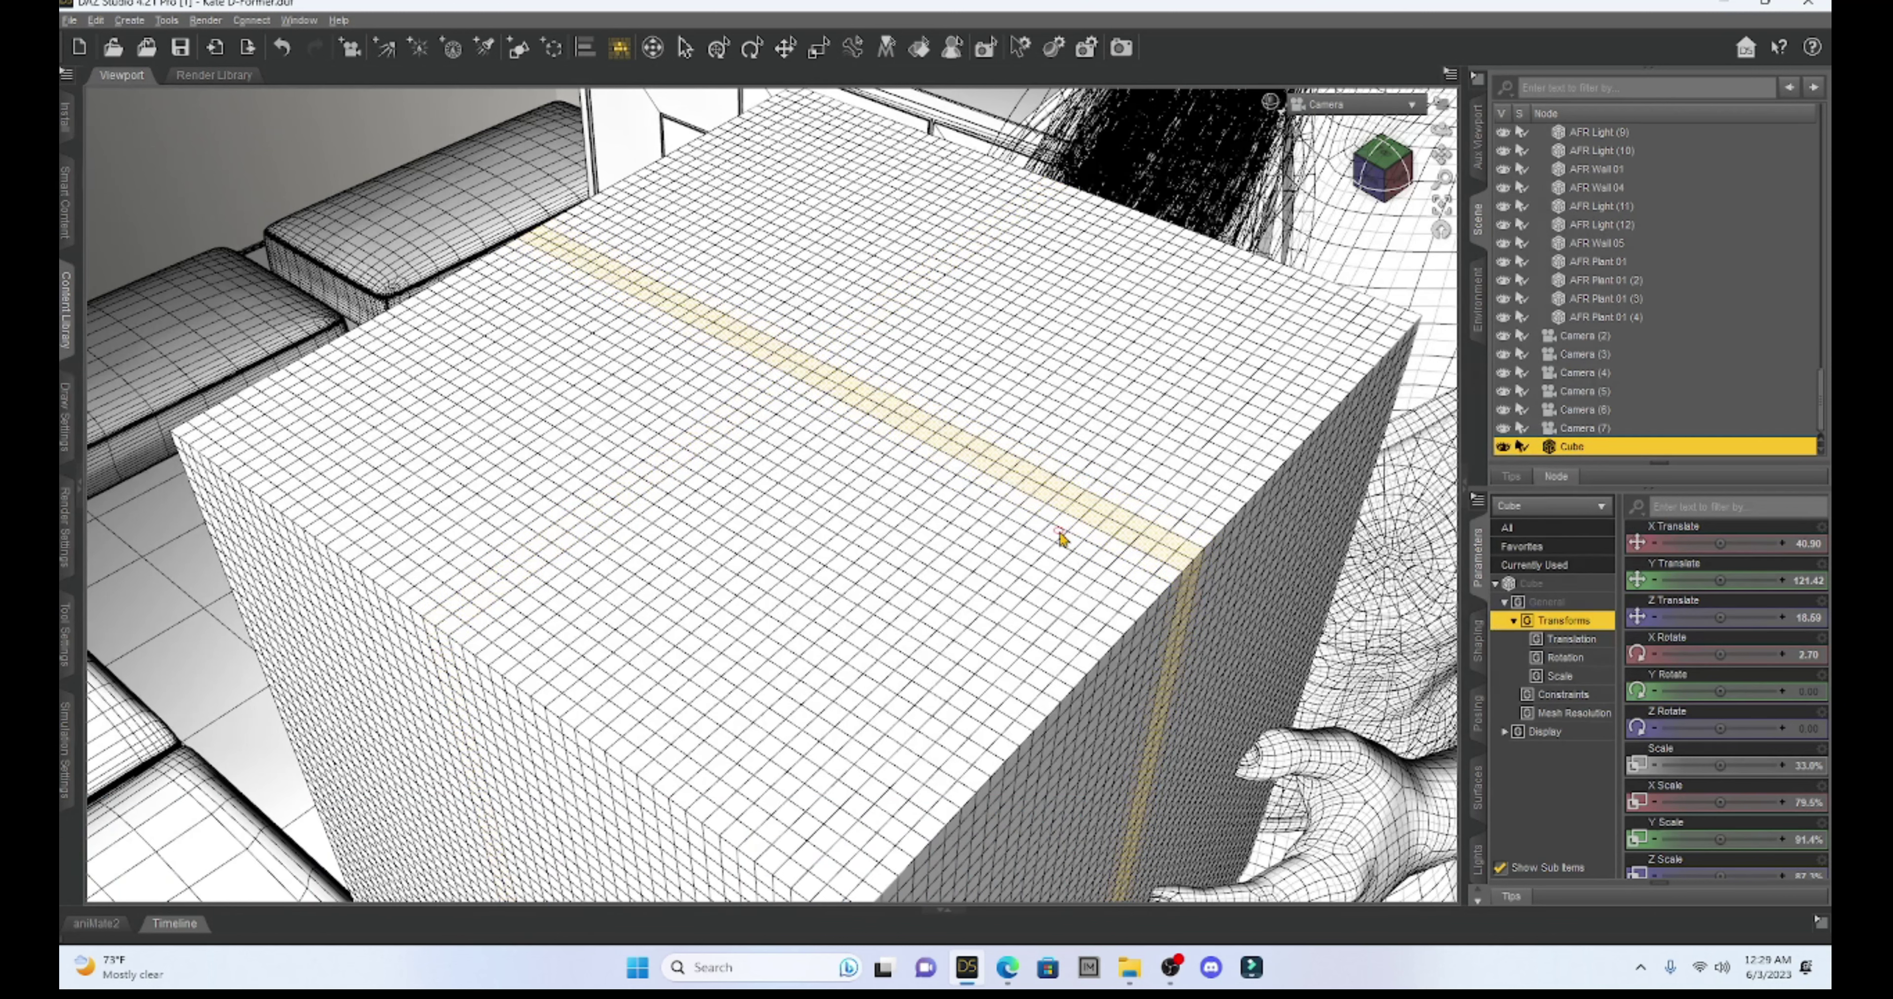
key("ctrl+minus")
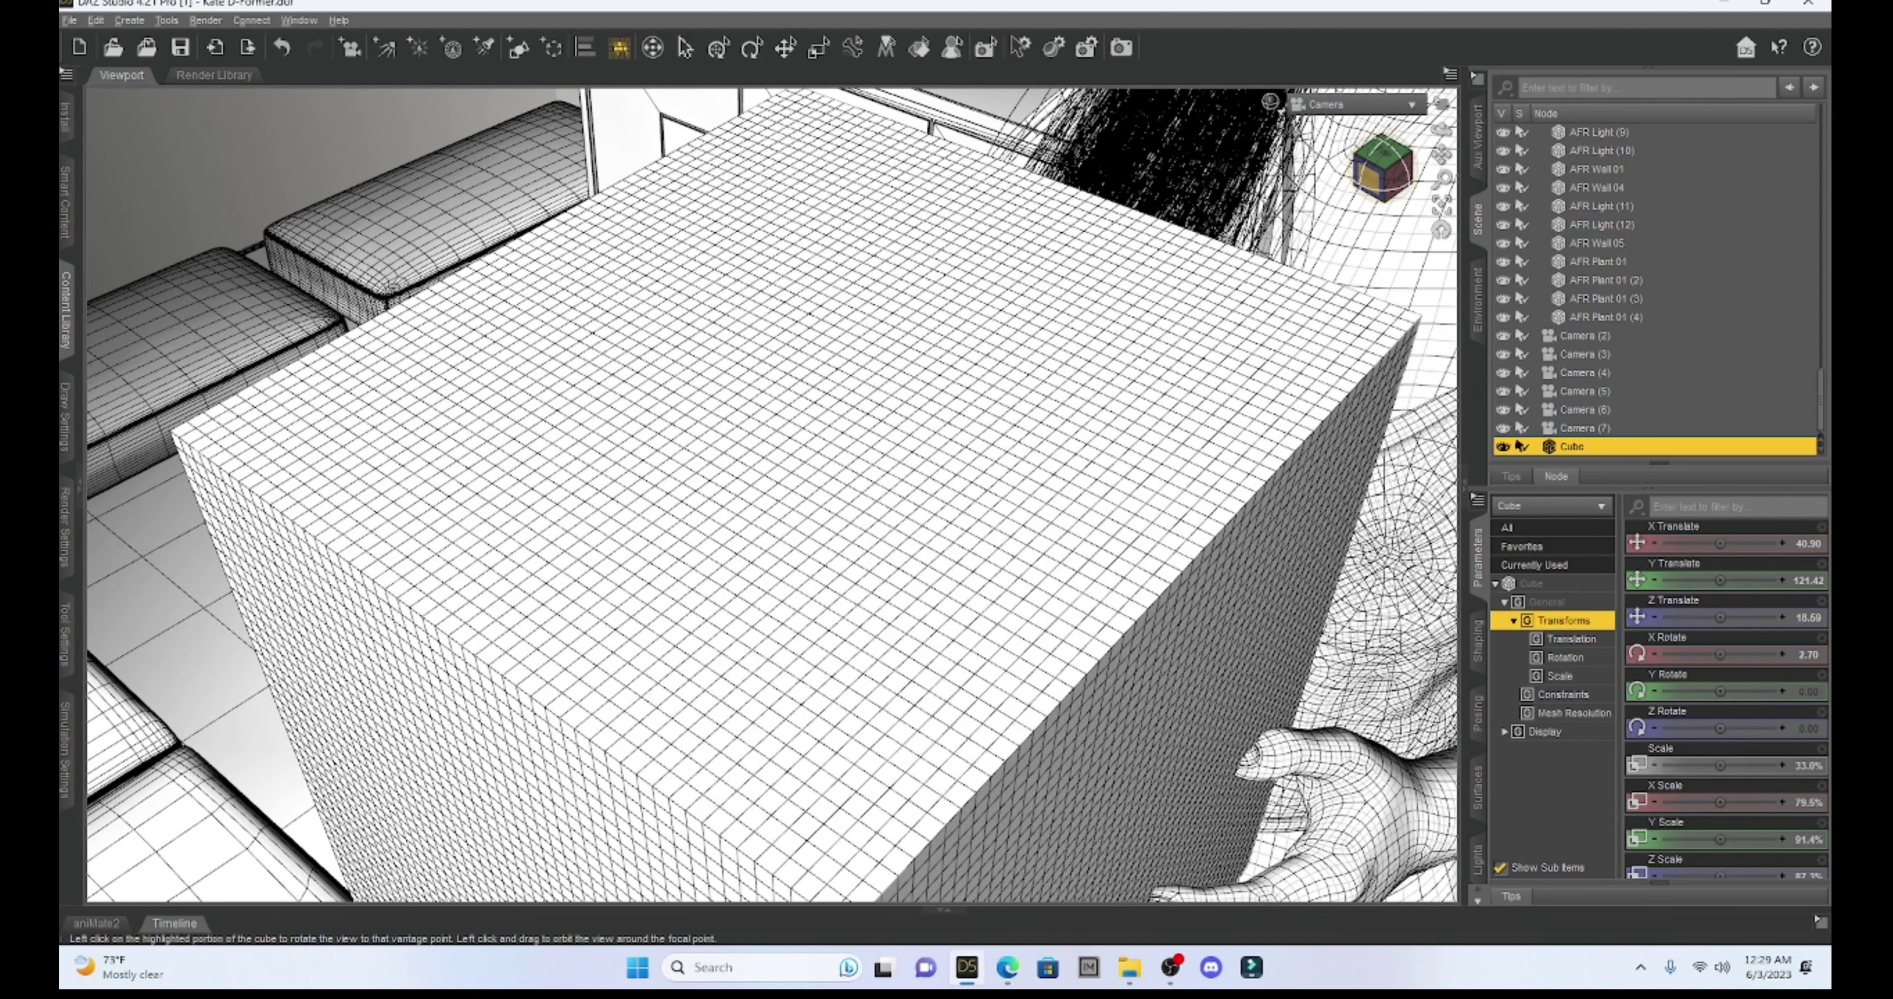
Paint-select a stripe of polygons across the cube's top and down one side.
left_click_drag(1381, 165, 1442, 155)
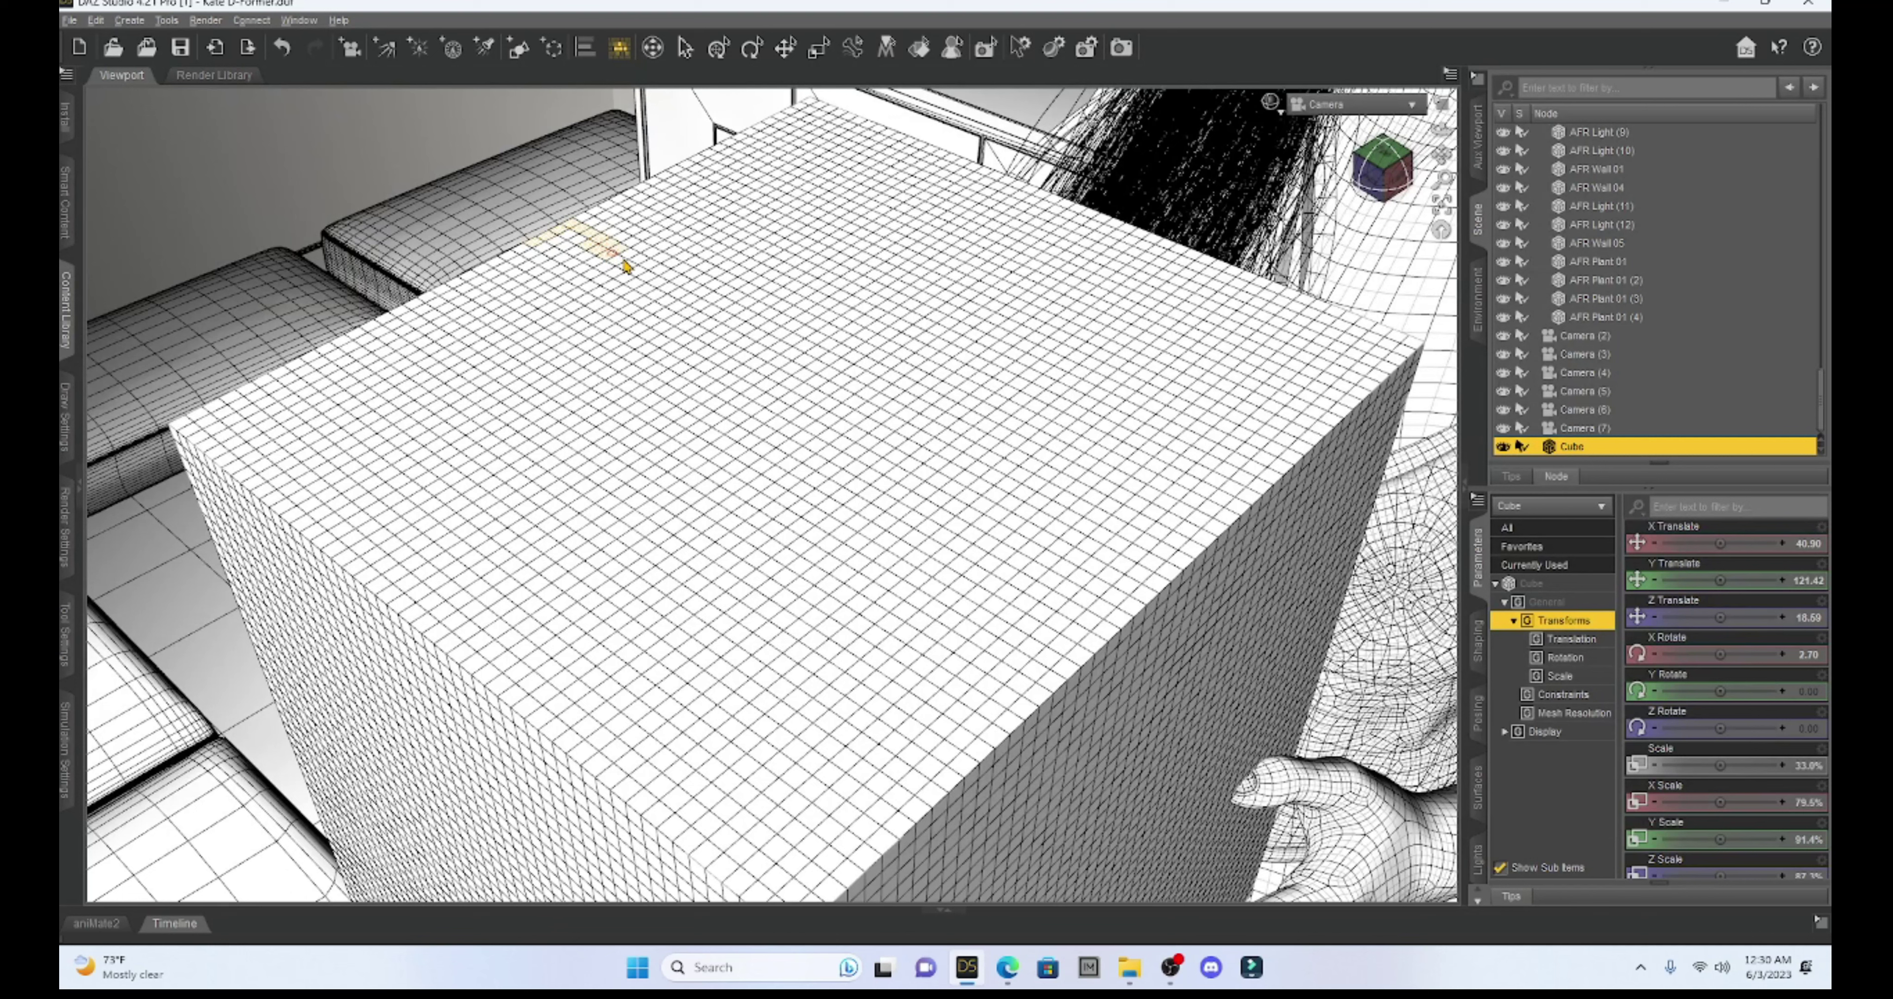
mouse_move(629, 269)
left_mouse_down()
mouse_move(1192, 555)
mouse_move(673, 285)
mouse_move(1114, 516)
mouse_move(1176, 571)
mouse_move(1116, 582)
mouse_move(661, 304)
mouse_move(528, 250)
left_mouse_up()
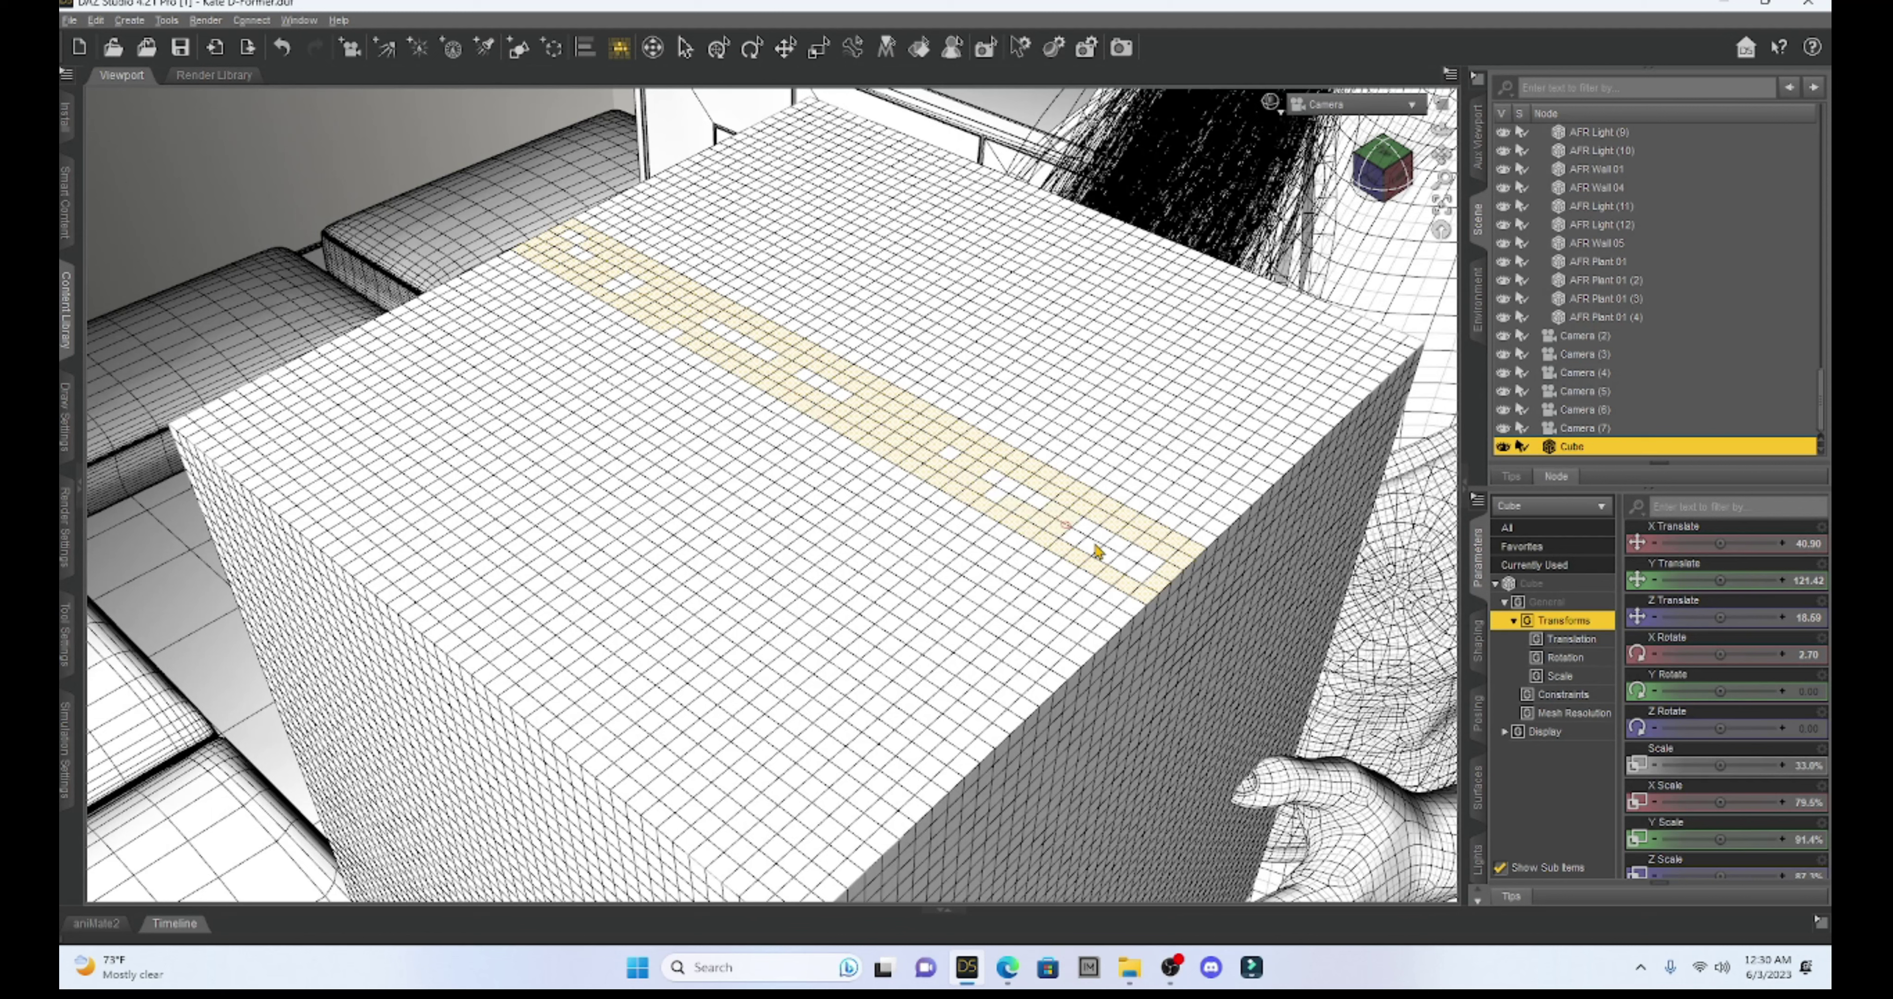
mouse_move(1105, 558)
left_mouse_down()
mouse_move(1154, 570)
mouse_move(979, 472)
mouse_move(1003, 506)
mouse_move(795, 363)
mouse_move(687, 317)
mouse_move(676, 338)
mouse_move(563, 244)
mouse_move(914, 459)
mouse_move(1174, 544)
left_mouse_up()
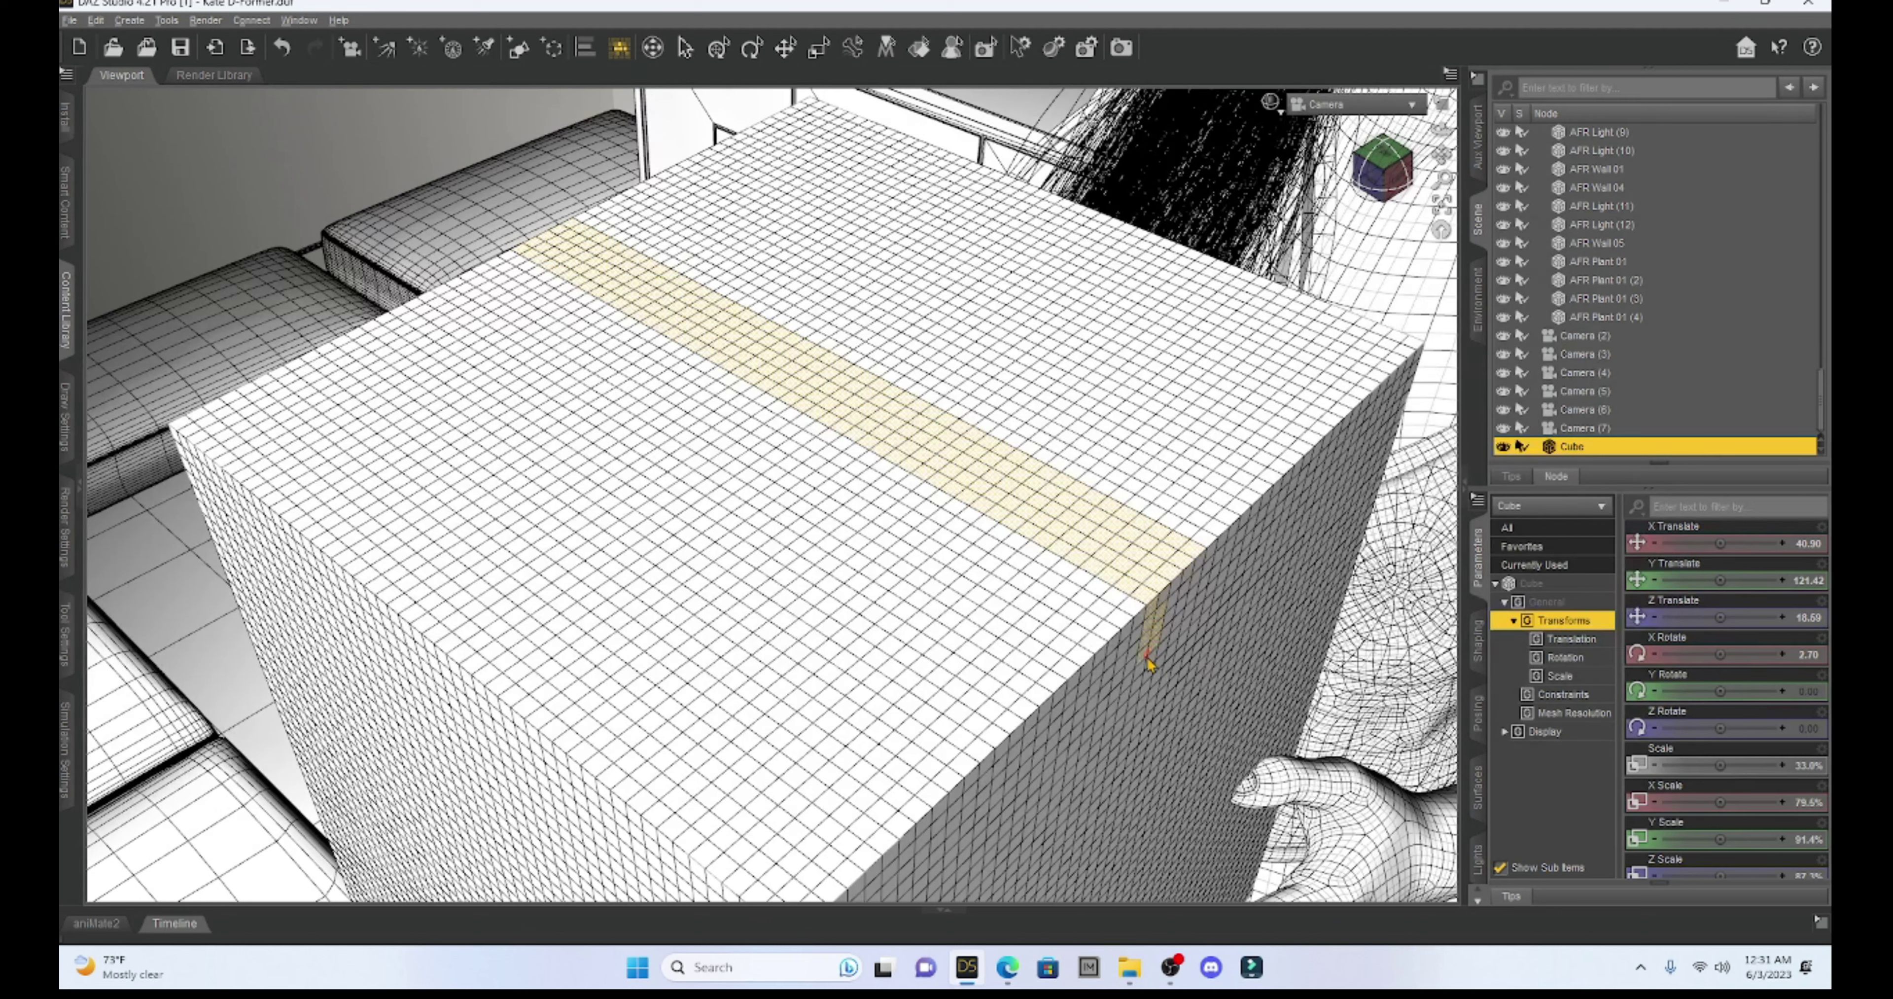
left_click_drag(1148, 663, 1147, 672)
mouse_move(1157, 684)
left_mouse_down()
mouse_move(1185, 635)
mouse_move(921, 459)
left_mouse_up()
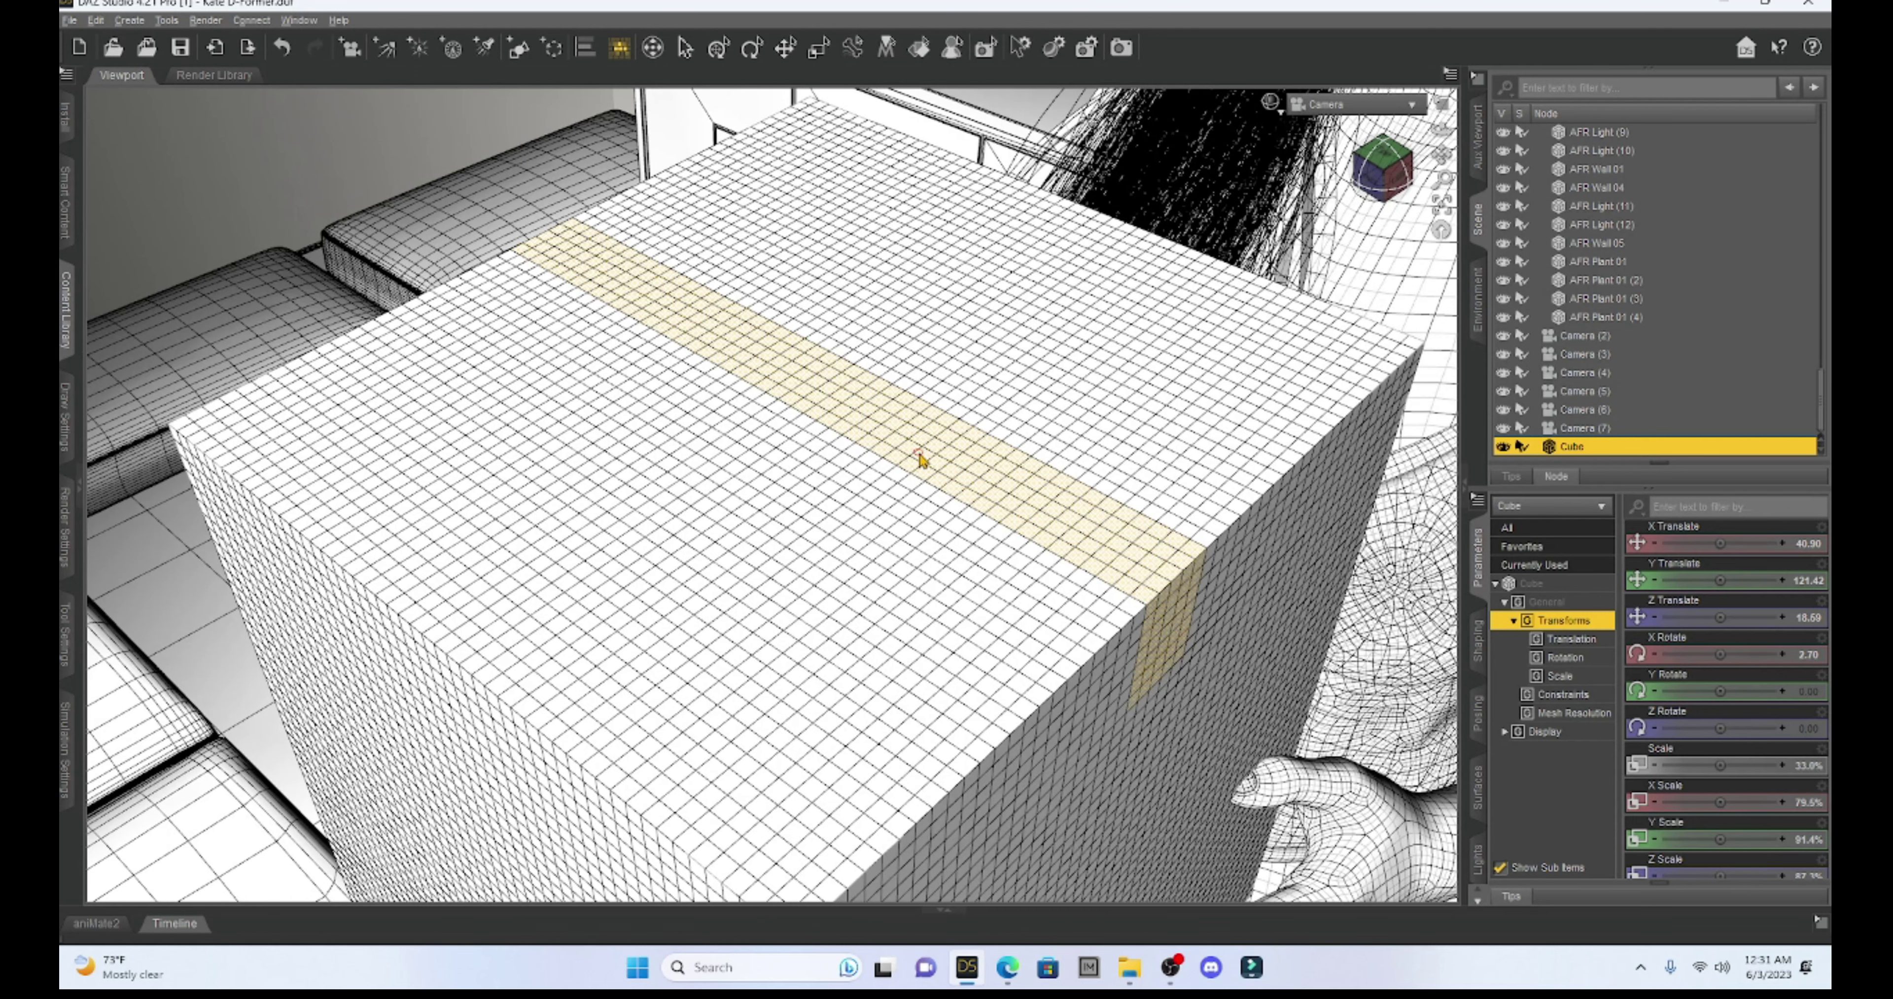
left_click_drag(1386, 195, 1441, 157)
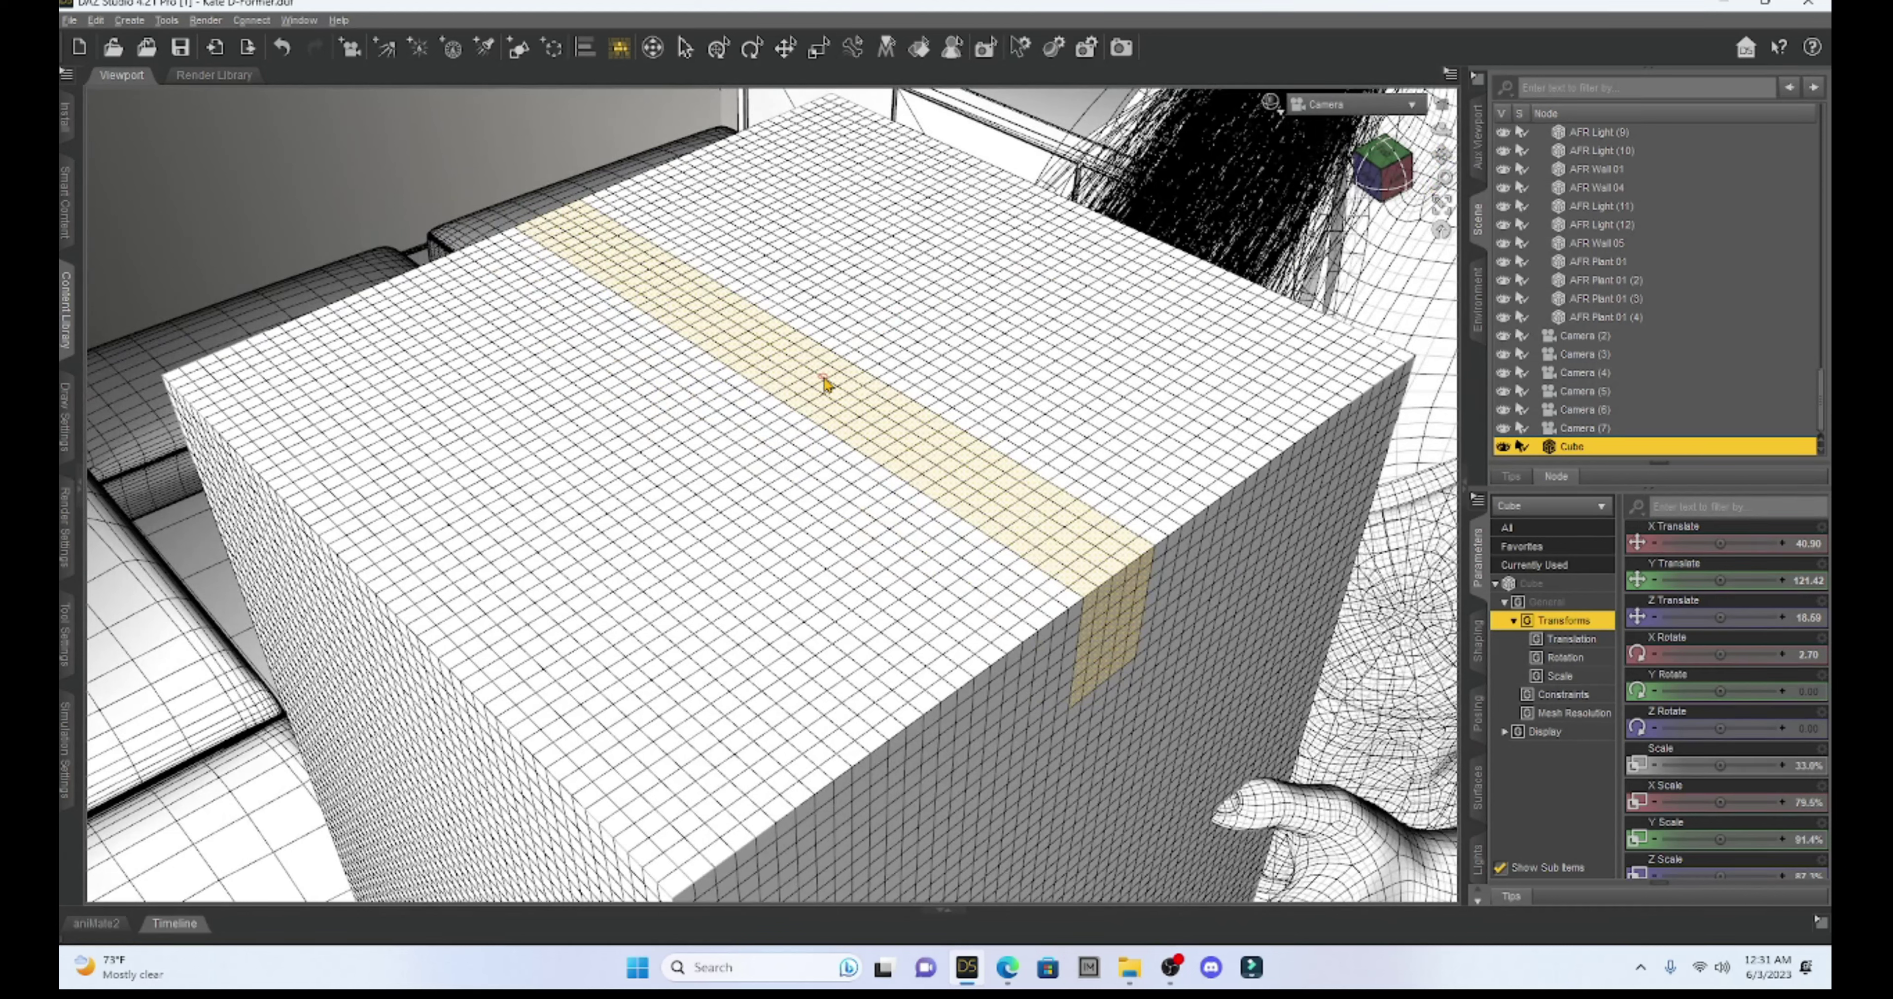
Create a new surface from the selected faces using Geometry Assignment > Create Surface from Selected.
right_click(824, 382)
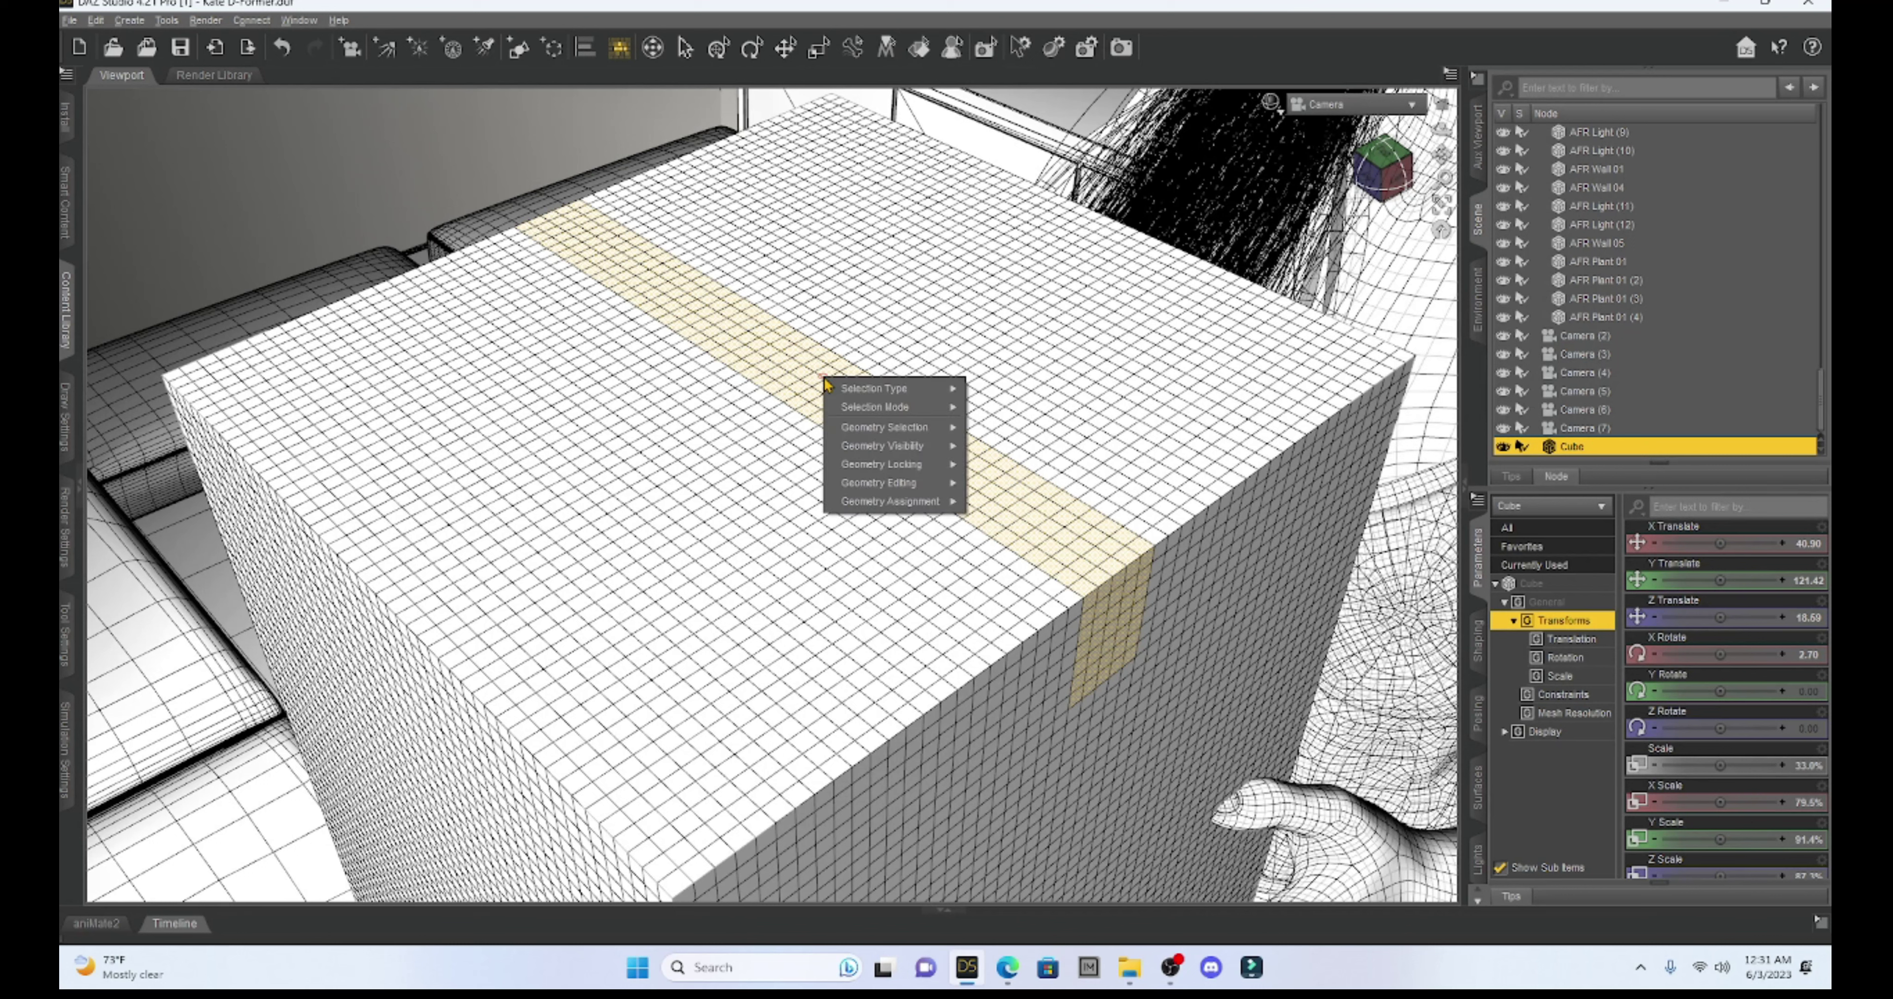
mouse_move(867, 427)
mouse_move(874, 507)
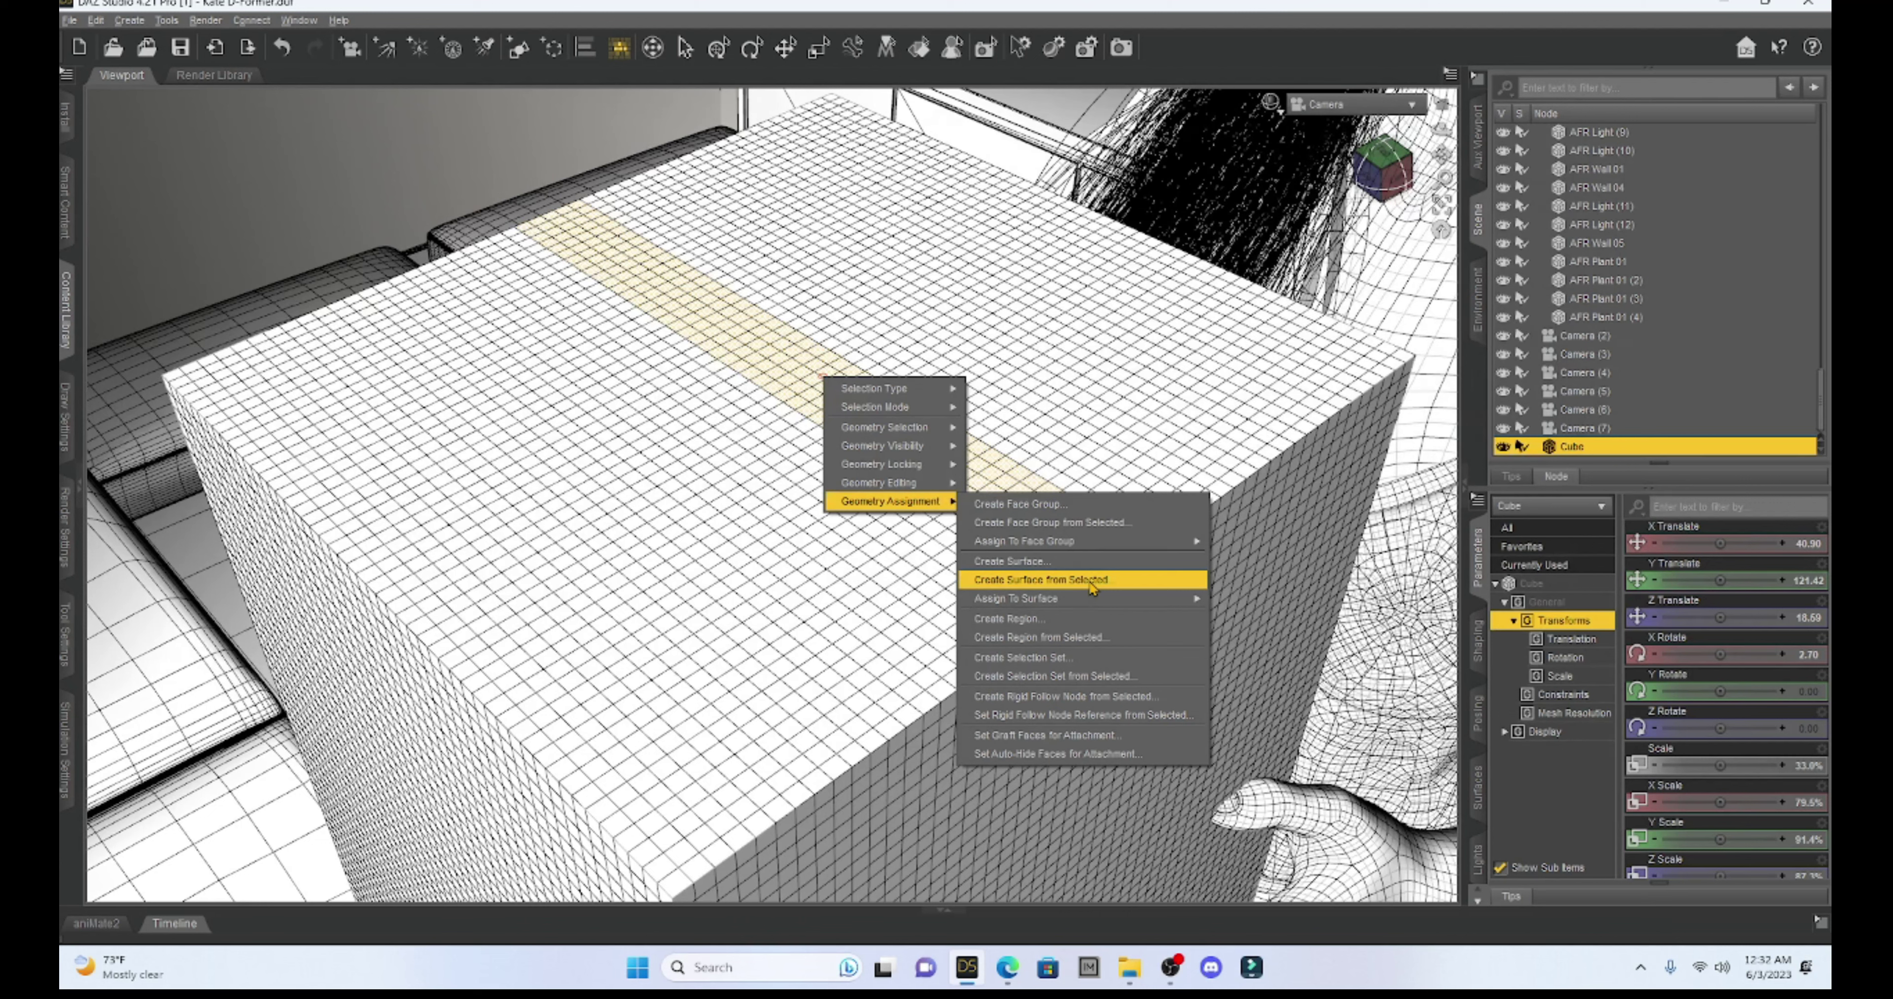
left_click(1090, 581)
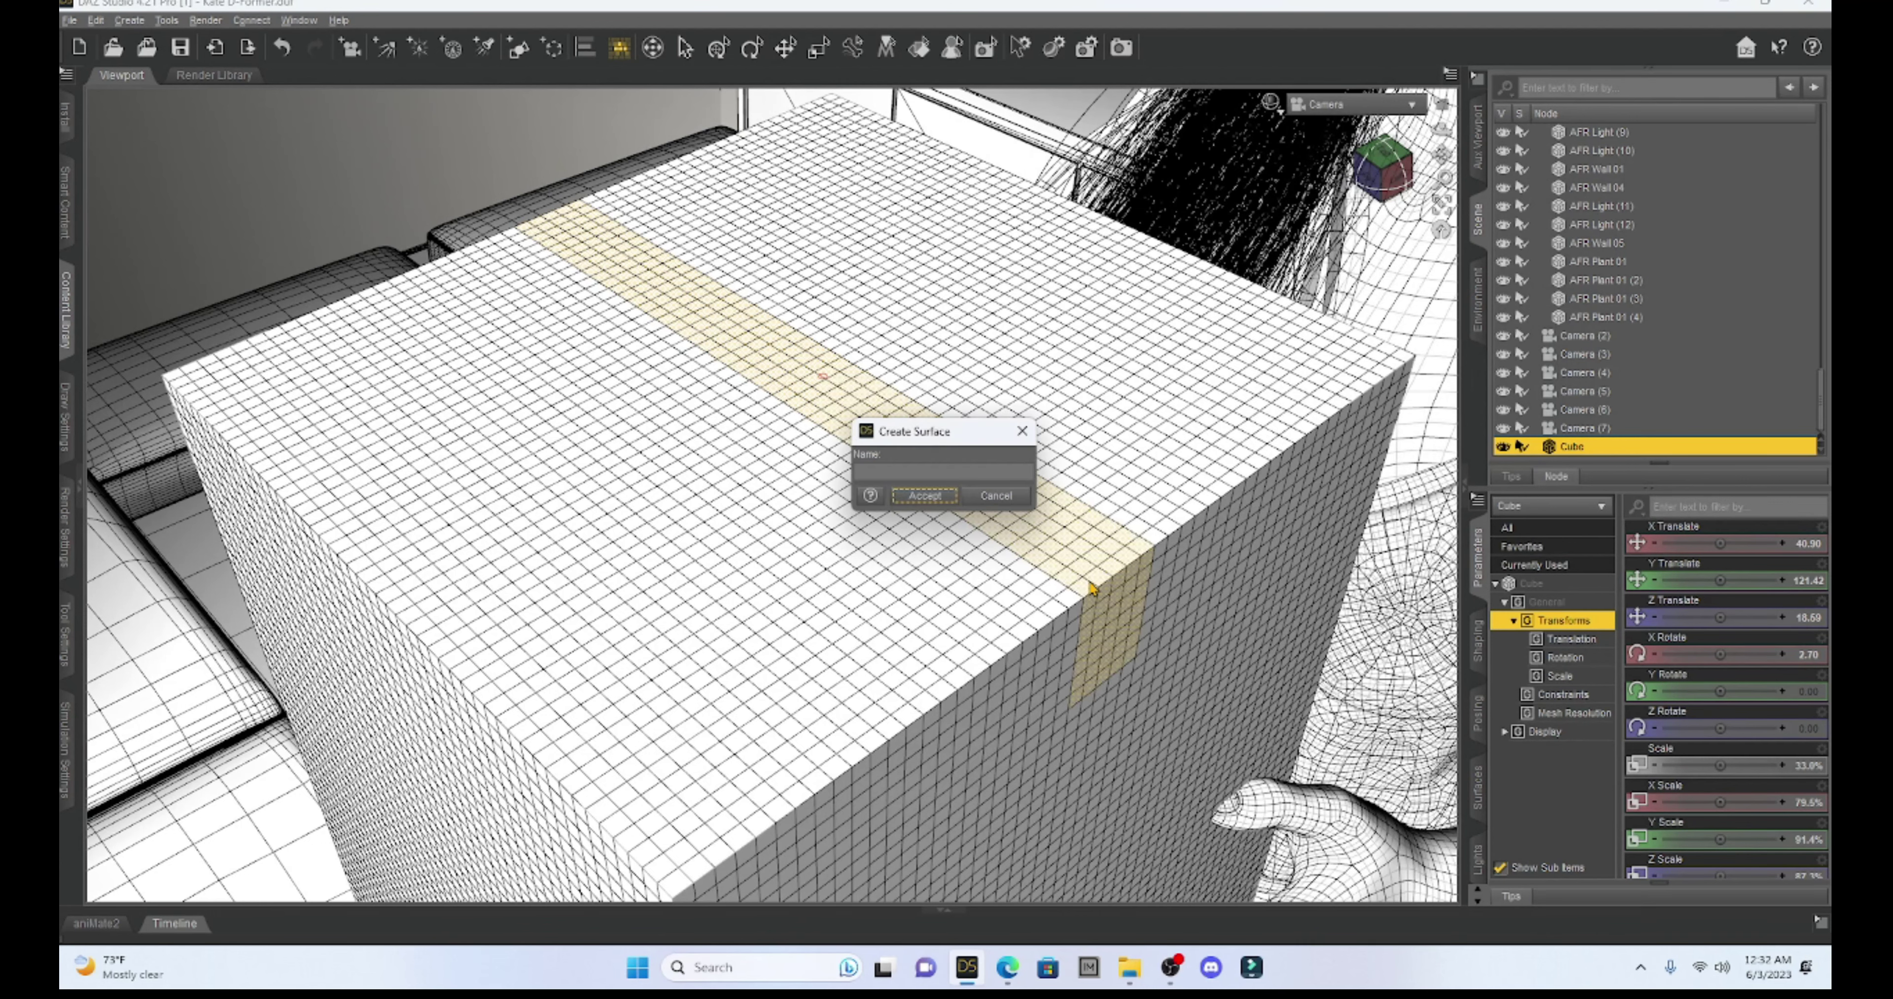
left_click(892, 474)
left_click(939, 504)
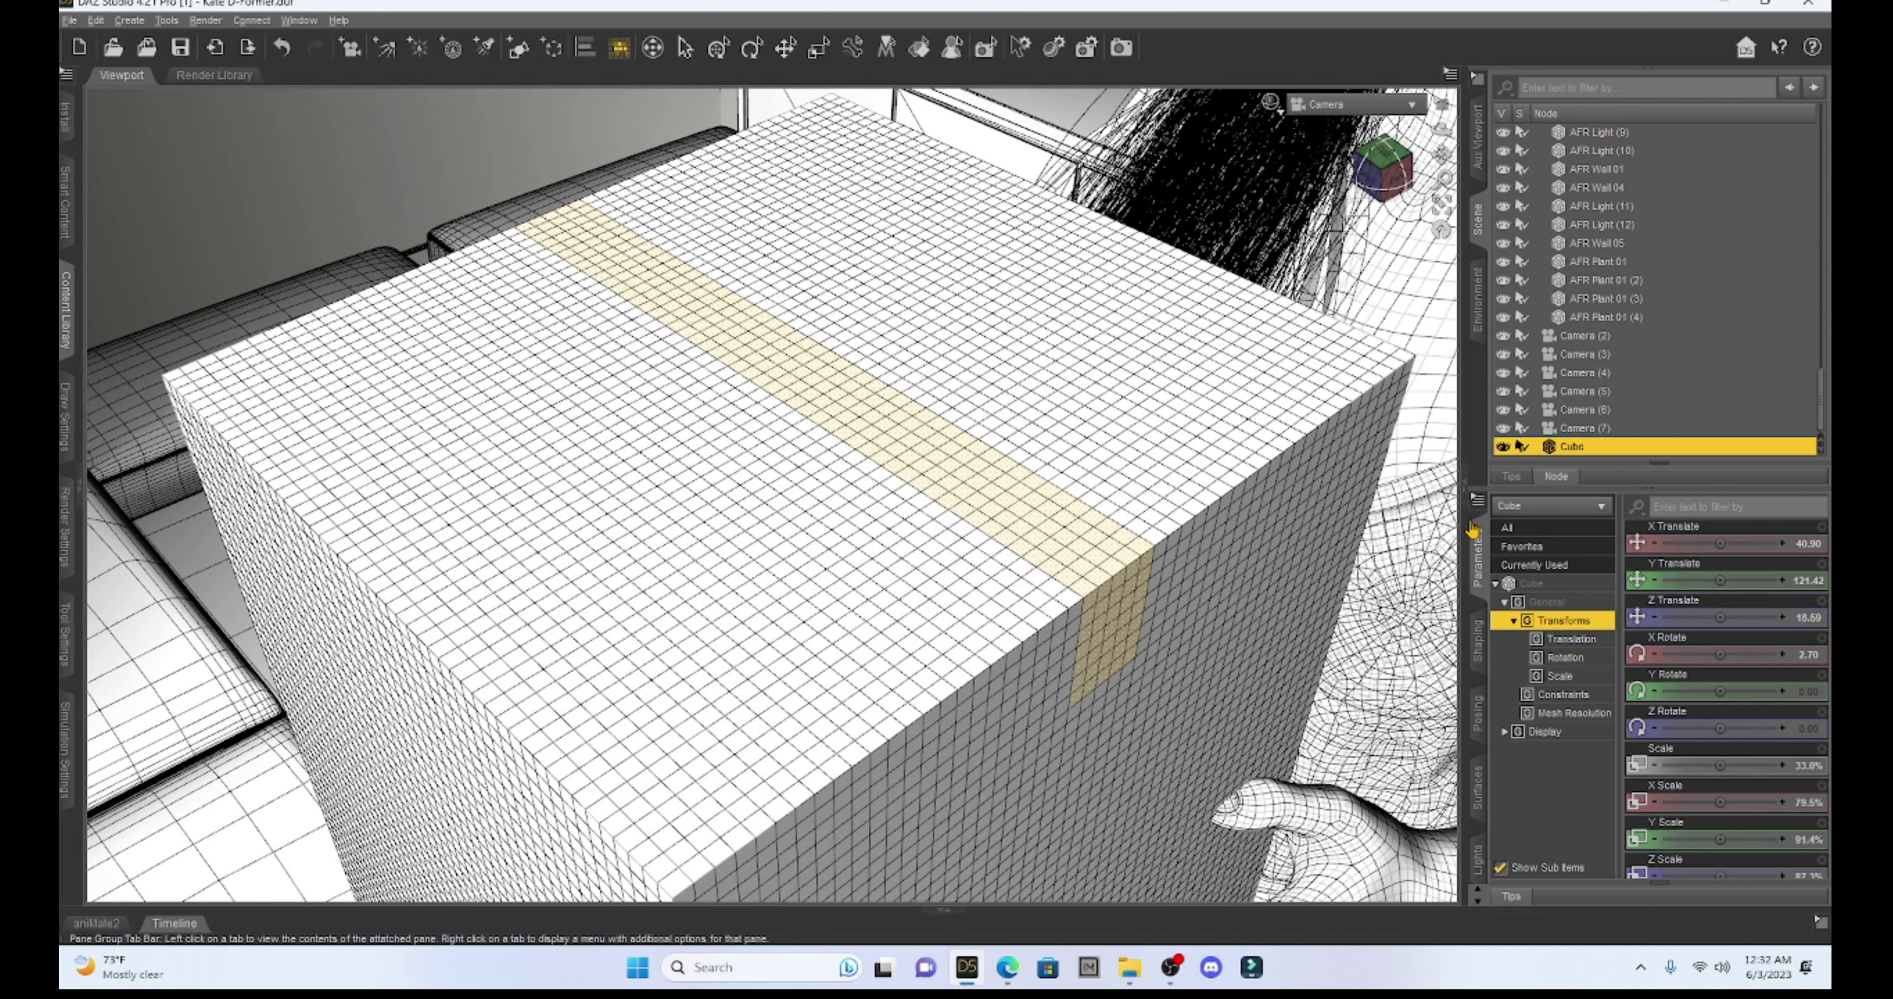
Expand the tape surface's Base group and open its Base Color picker, showing brown 120/64/0.
left_click(1479, 793)
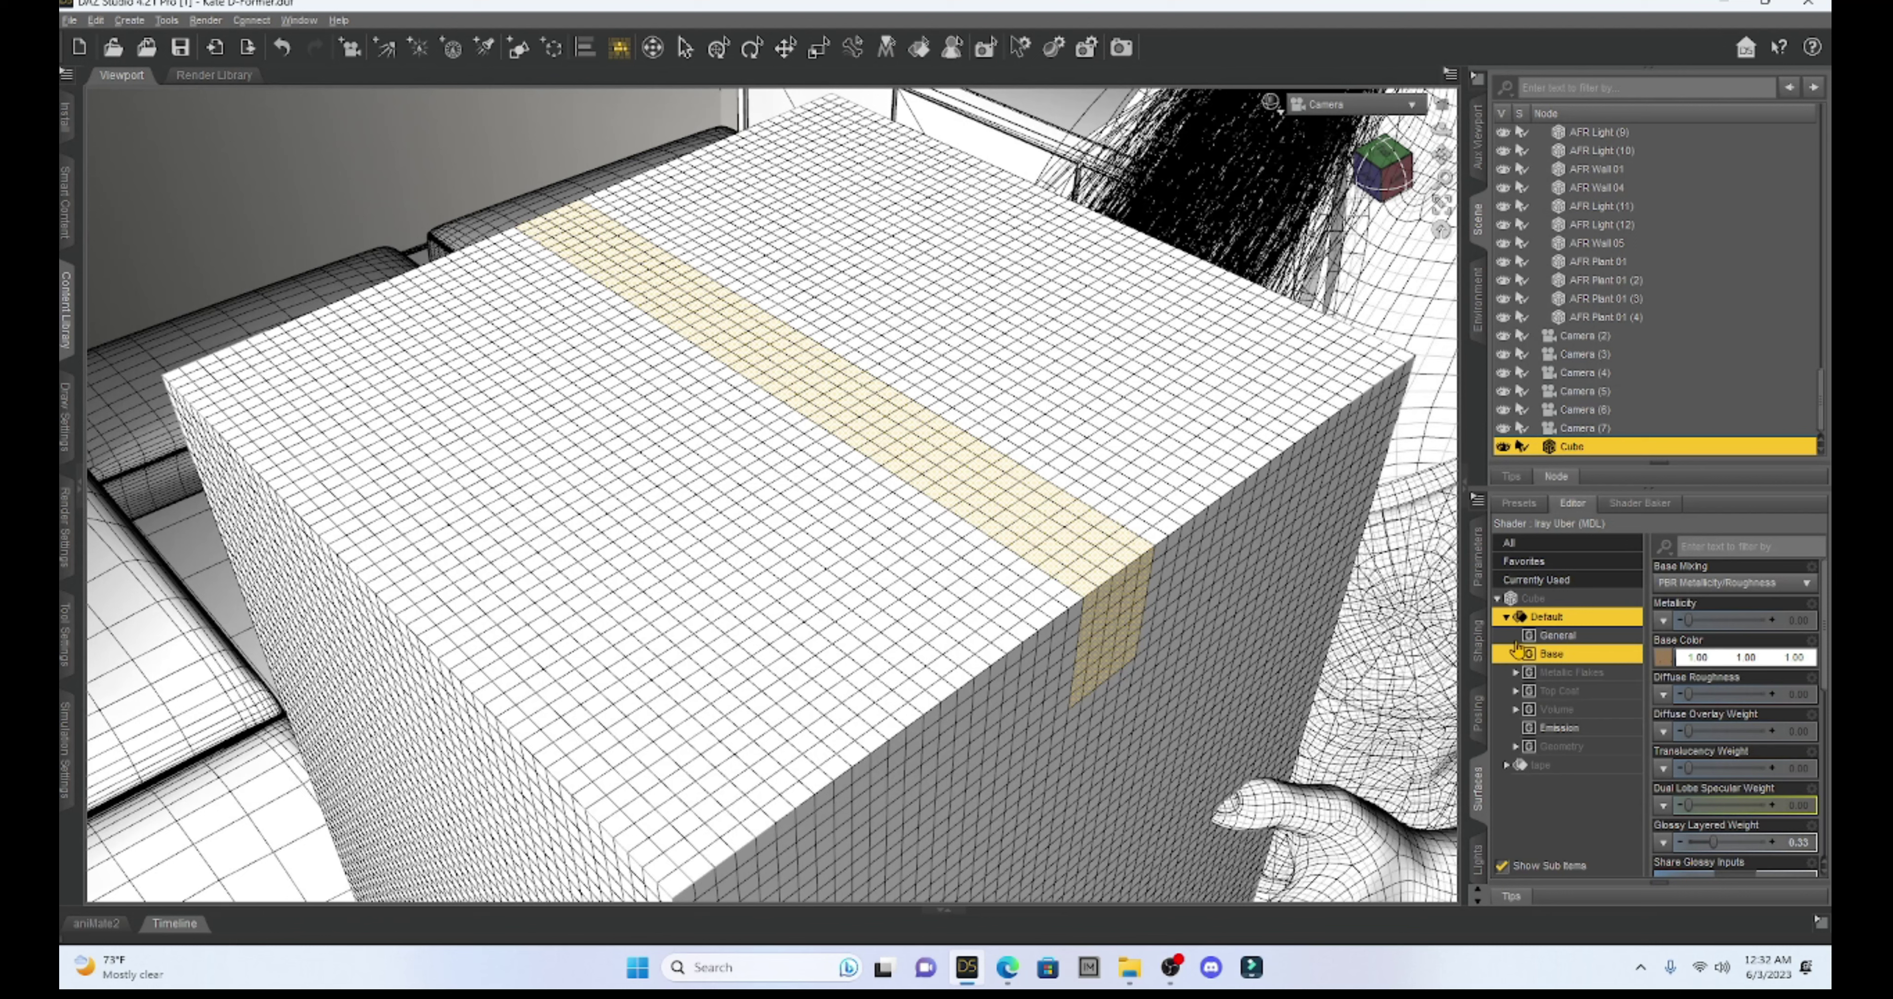
left_click(1507, 618)
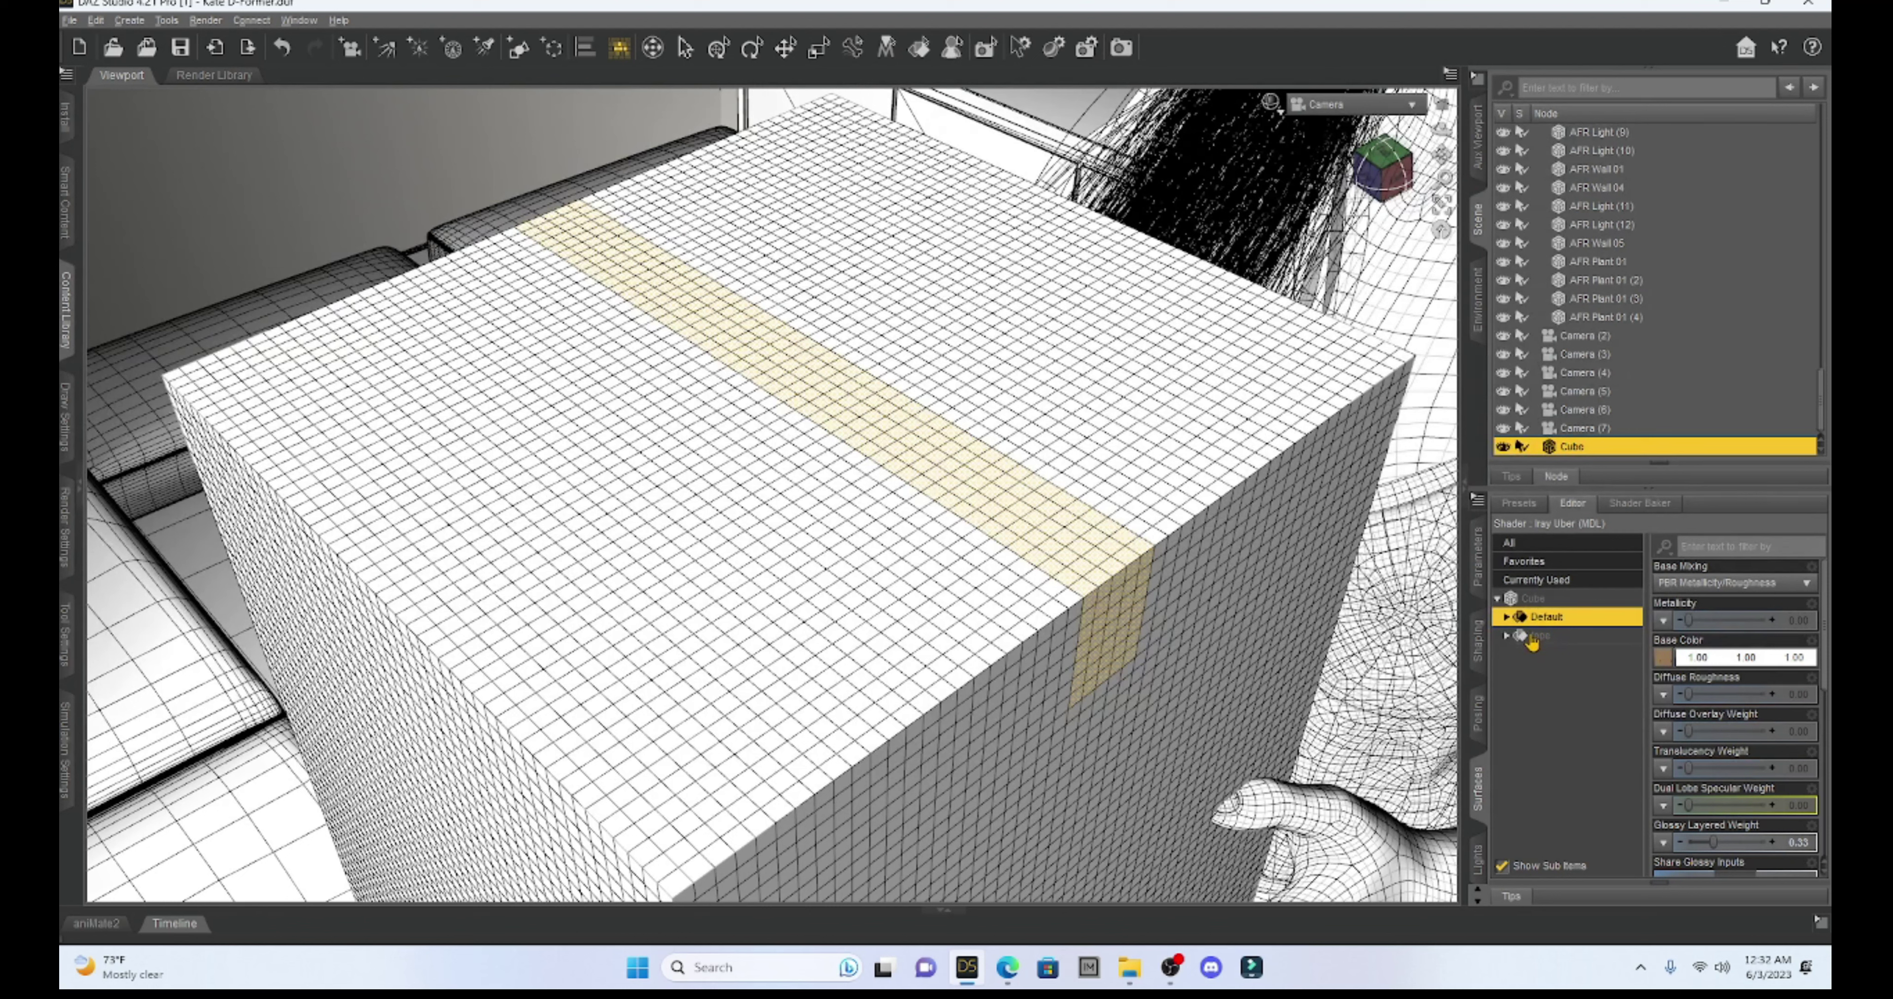
left_click(1507, 618)
left_click(1547, 654)
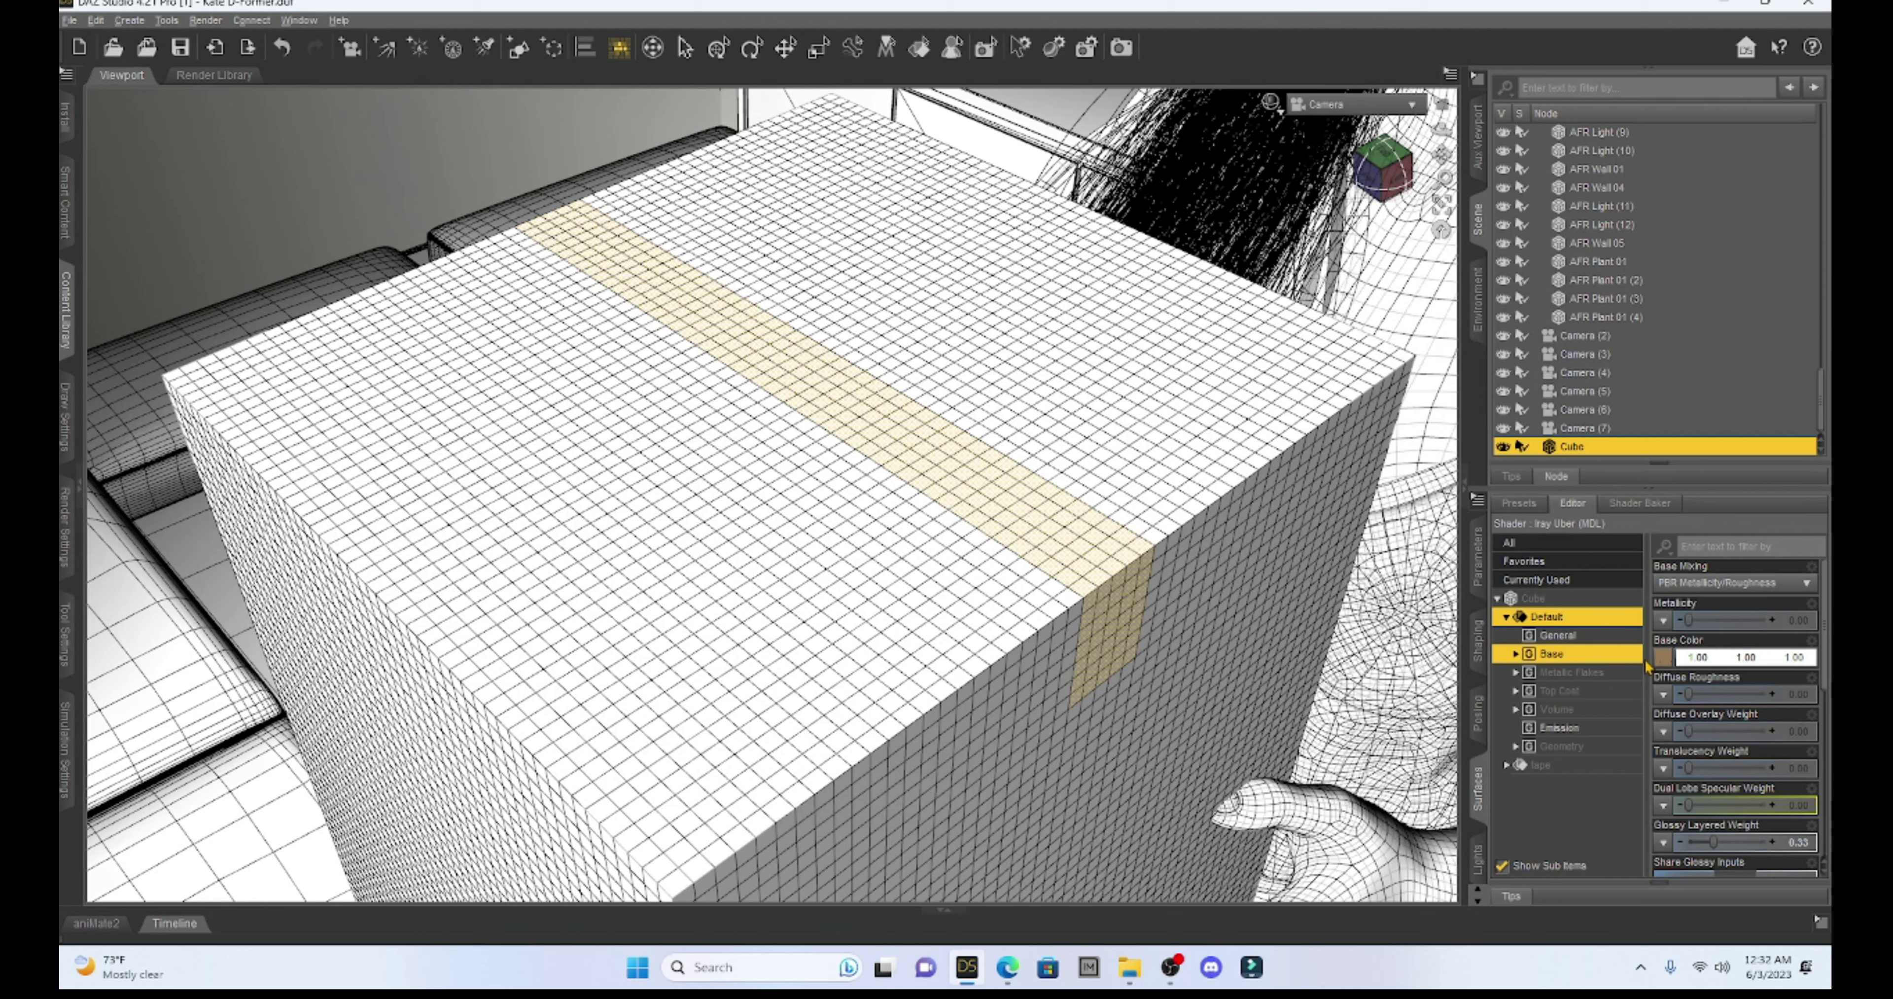
mouse_move(1664, 660)
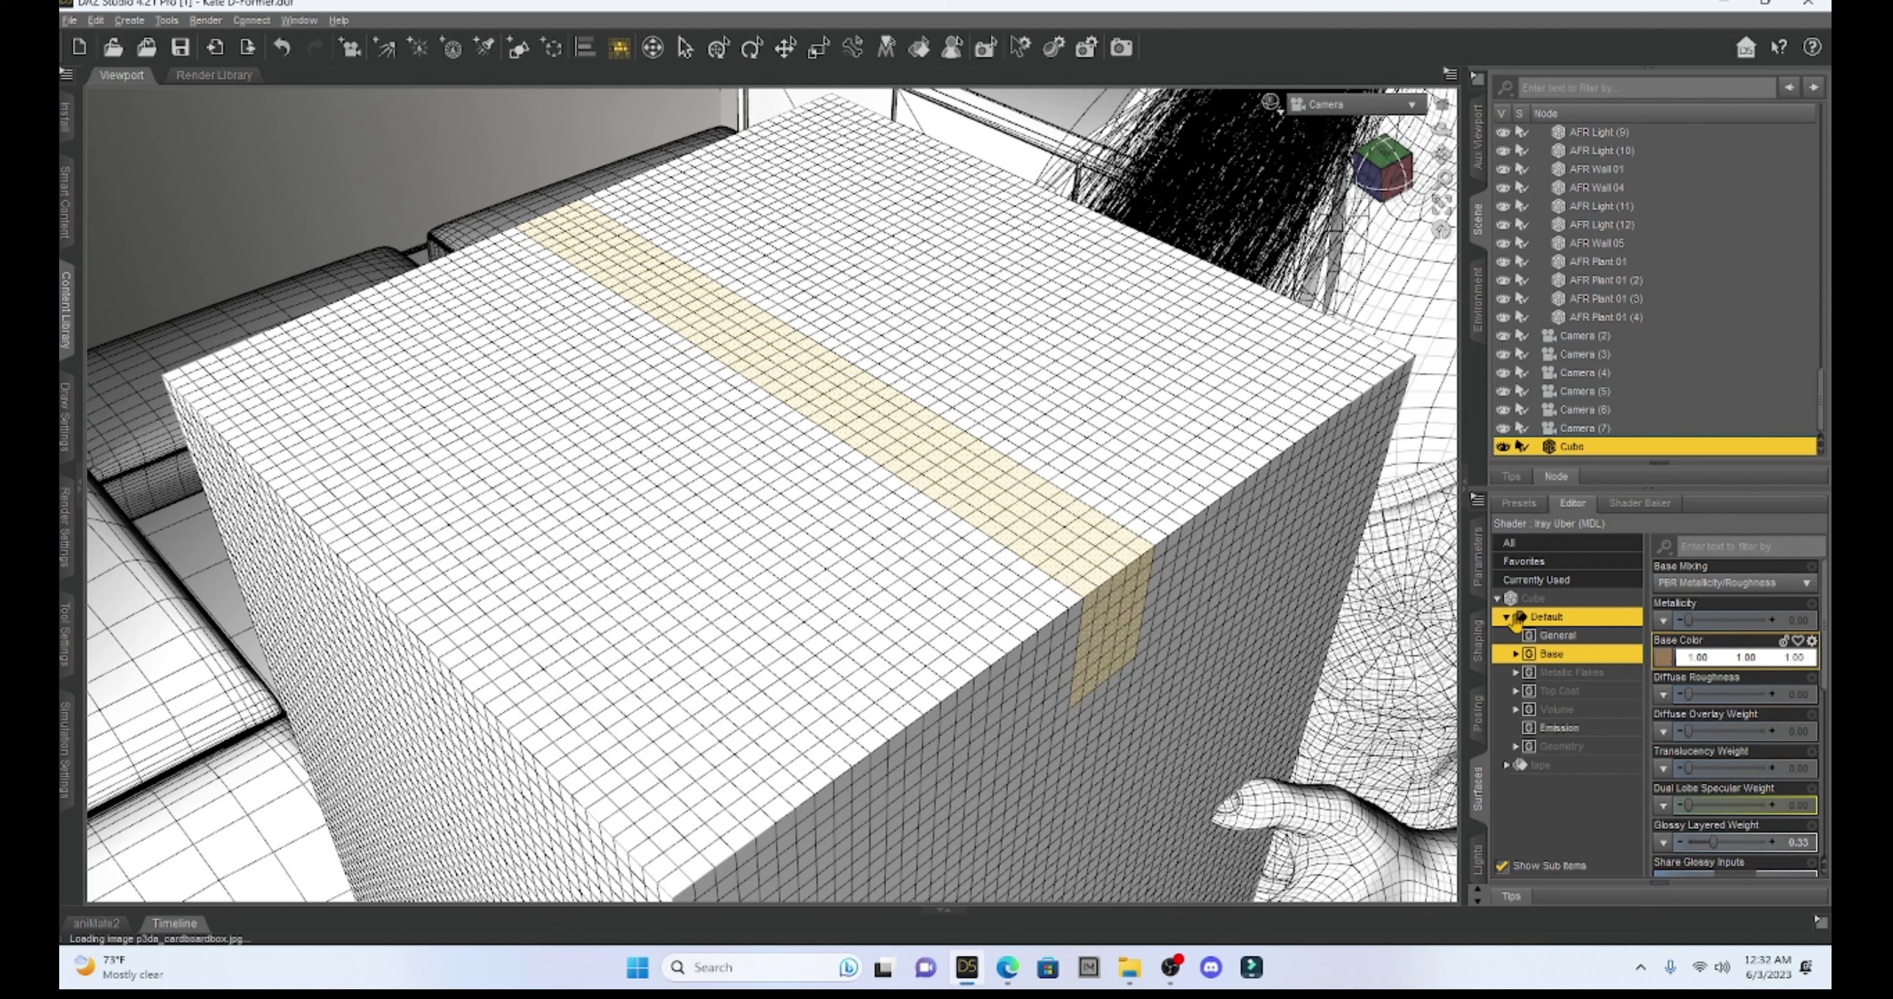
left_click(1508, 618)
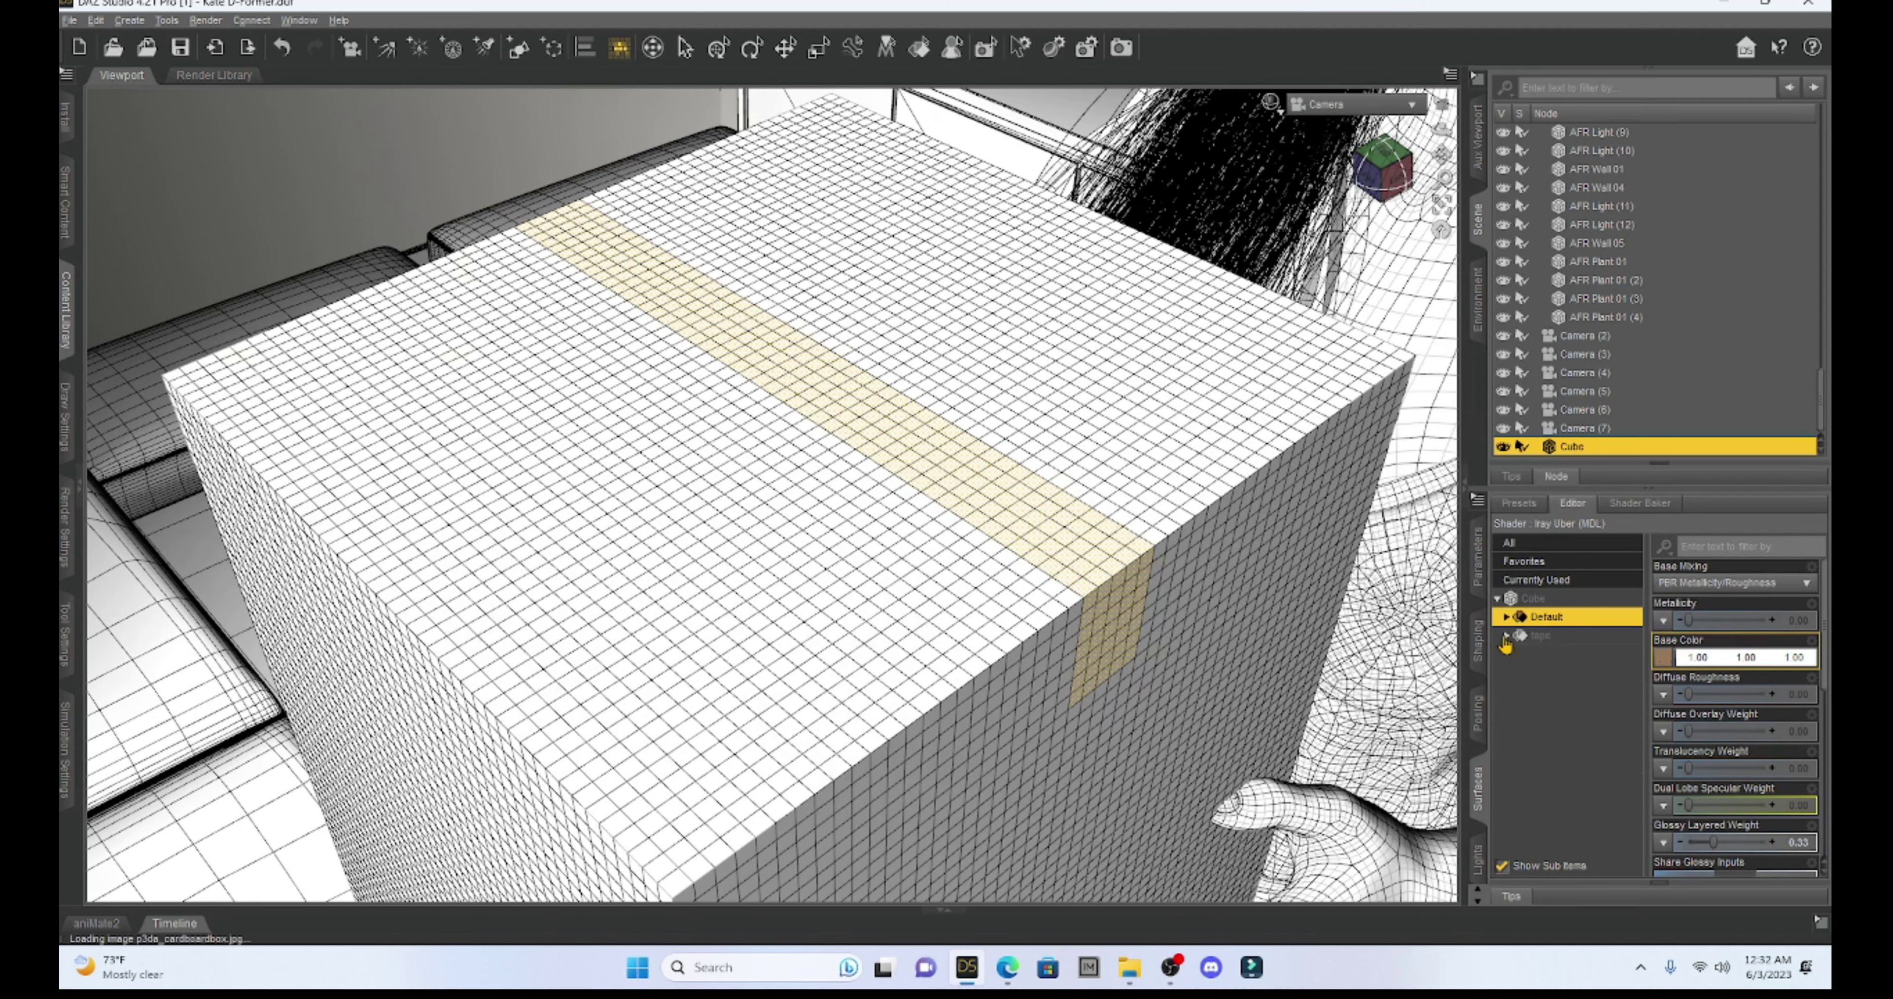
left_click(1506, 637)
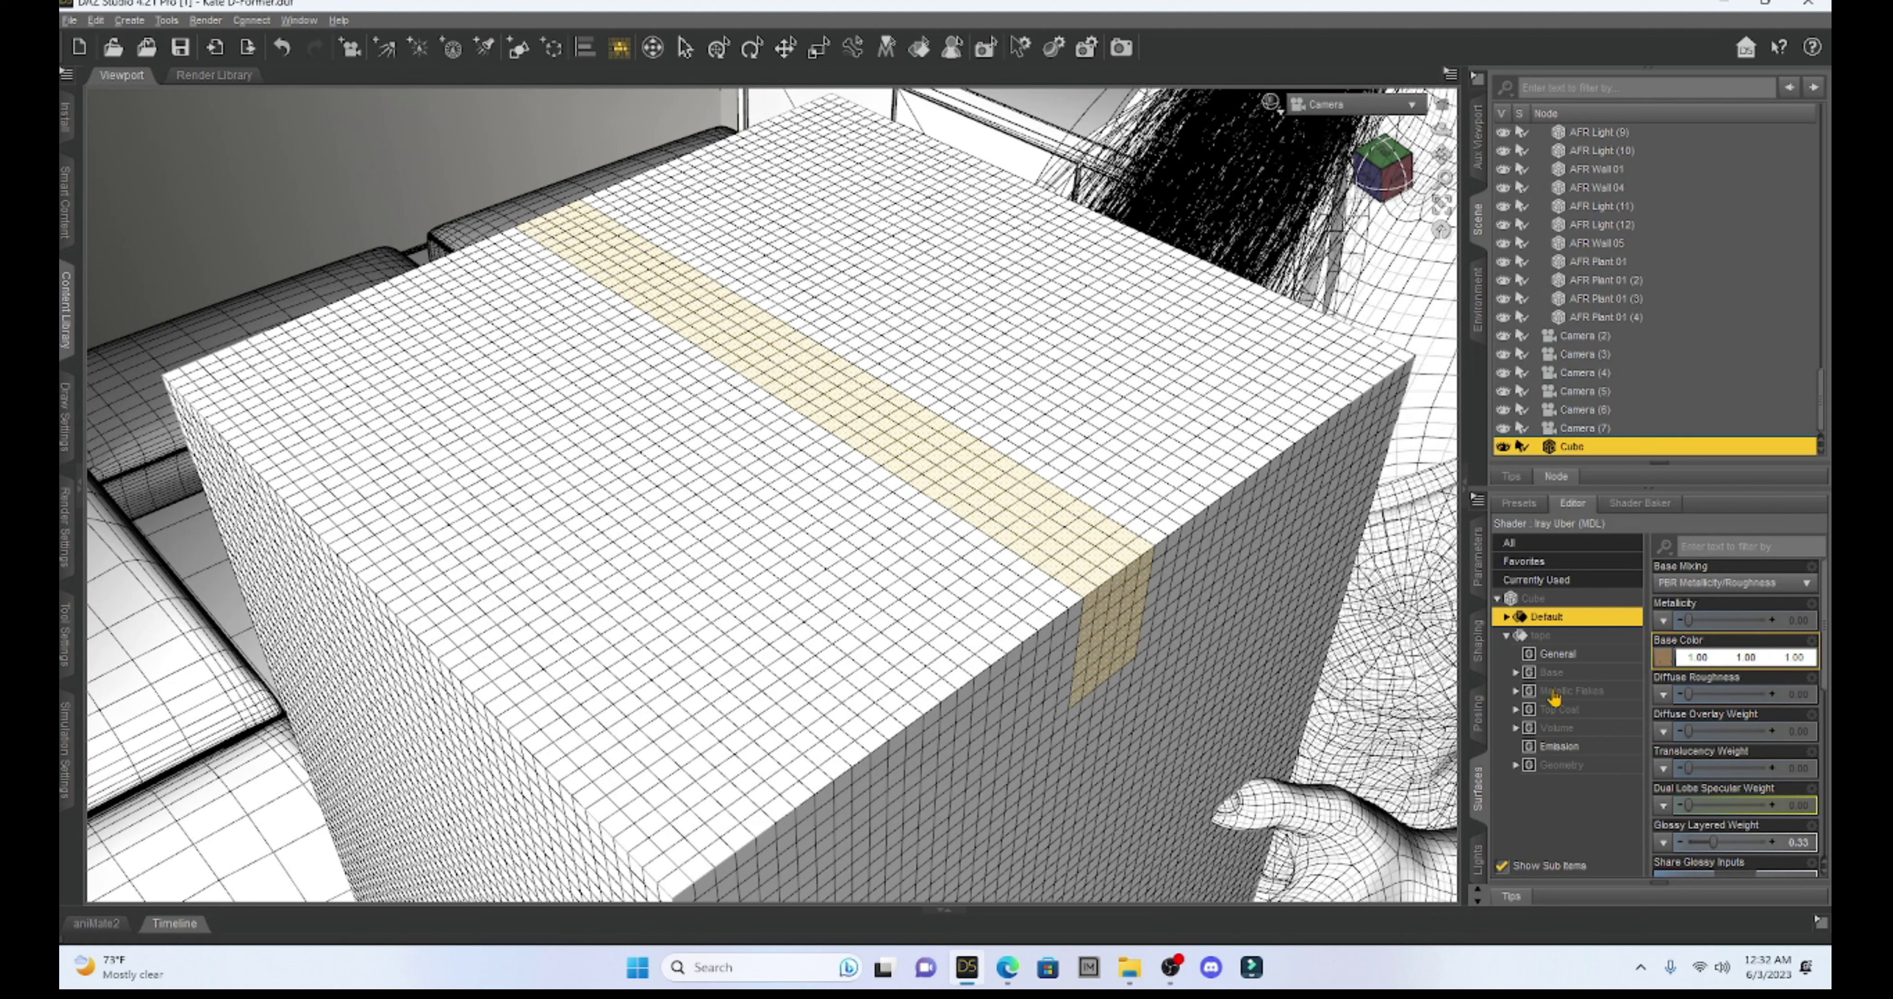
left_click(1548, 674)
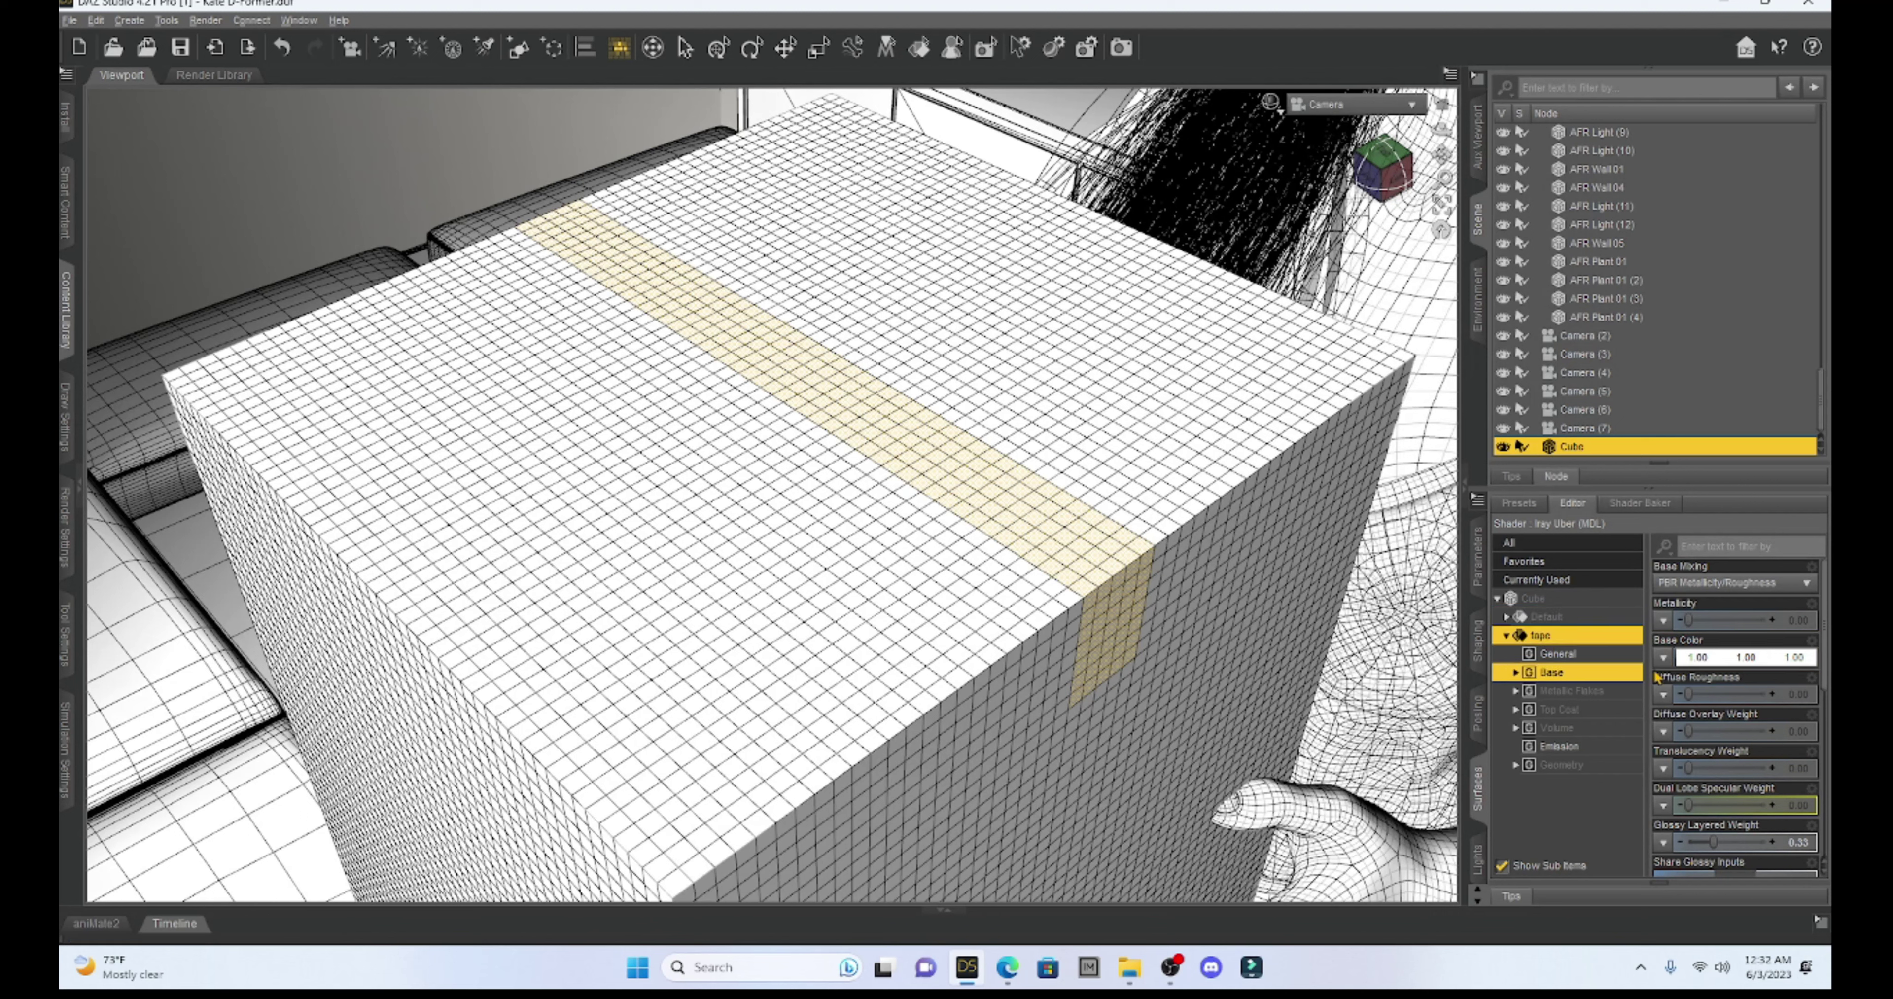
left_click(1717, 665)
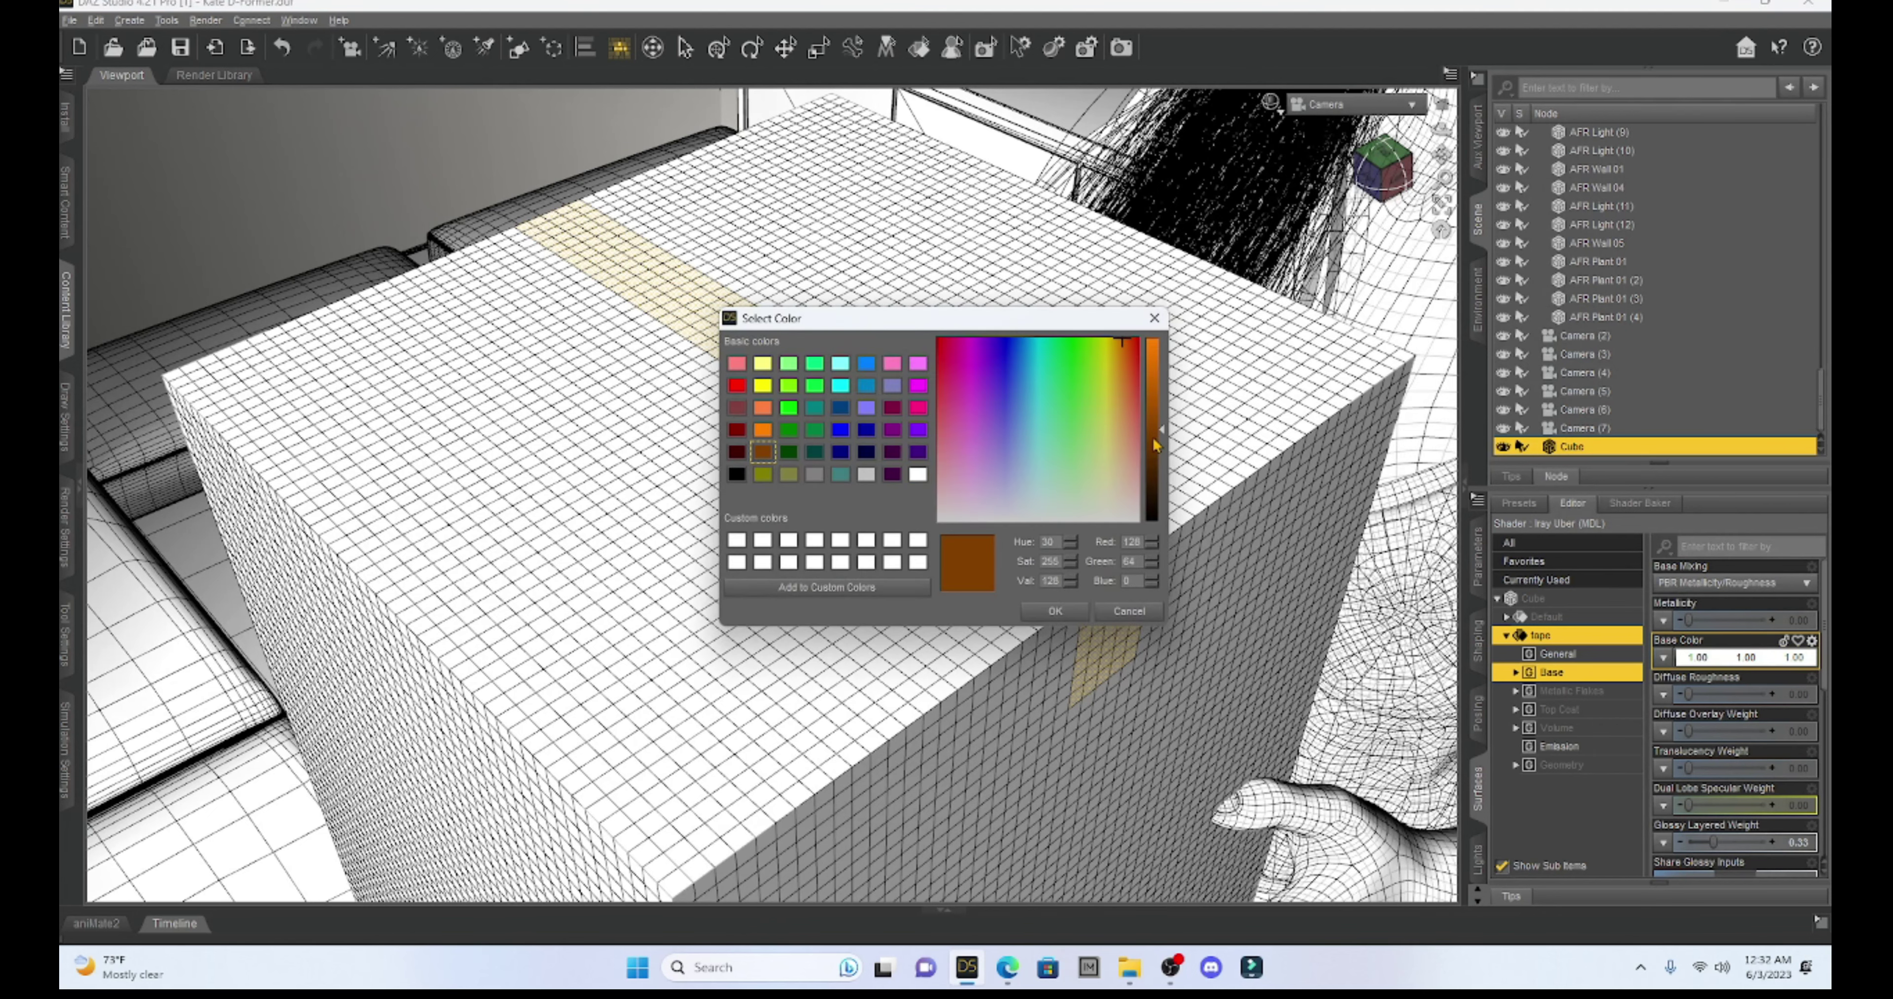
Darken the tape's base colour to a dark brown (0.094, 0.020, 0.00) and apply it.
left_click_drag(1155, 468, 1155, 479)
left_click(1059, 610)
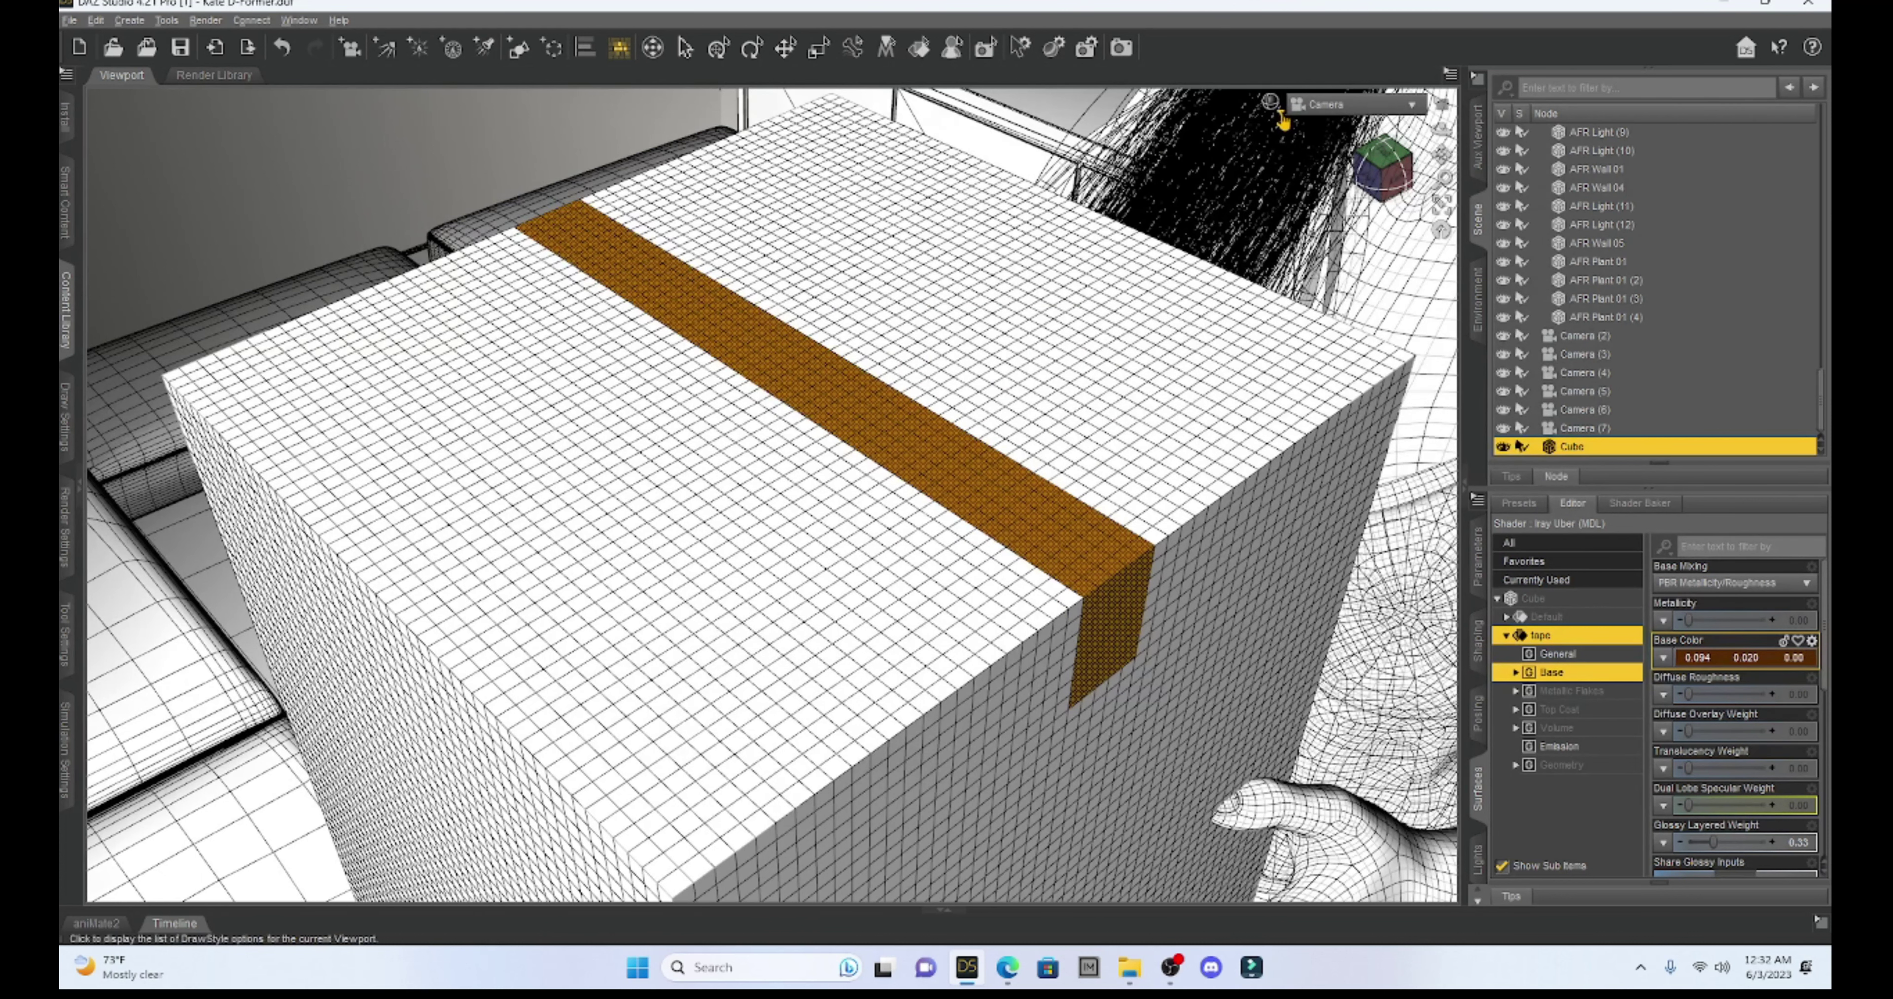
left_click(1281, 118)
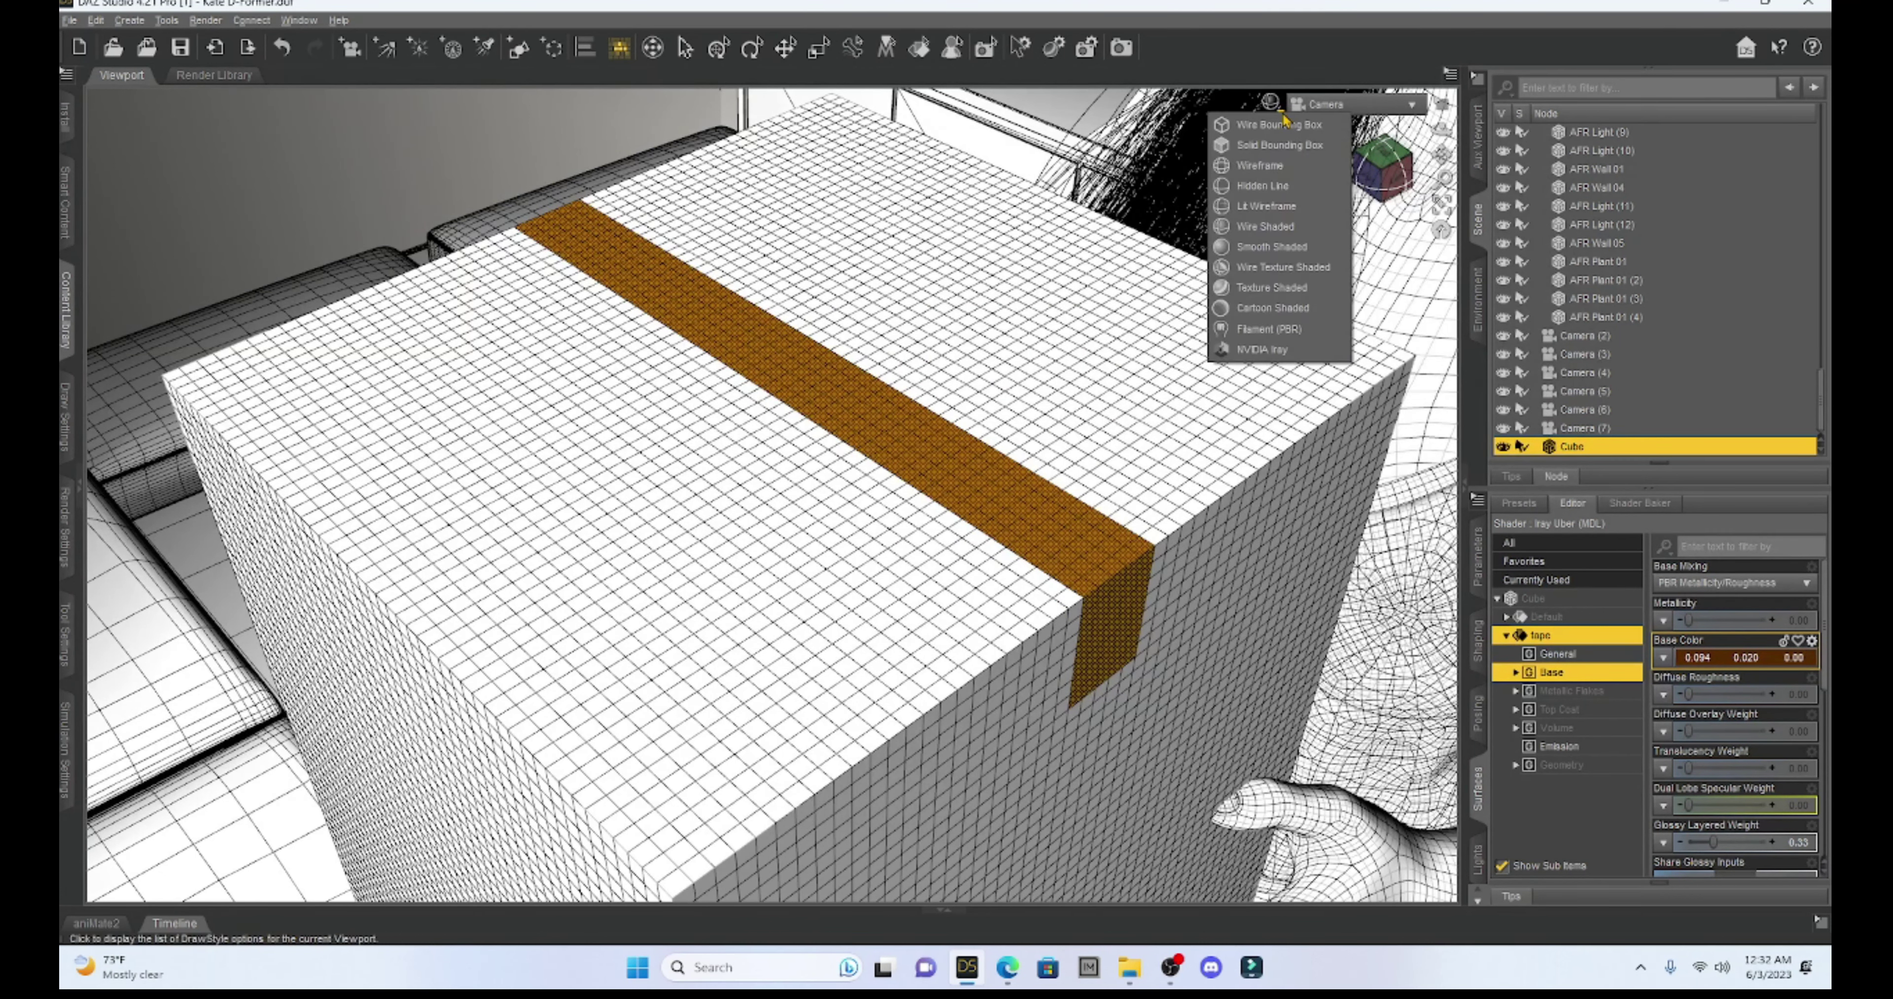
Show the viewport Texture Shaded and move the view close to the box and its brown tape.
left_click(1268, 287)
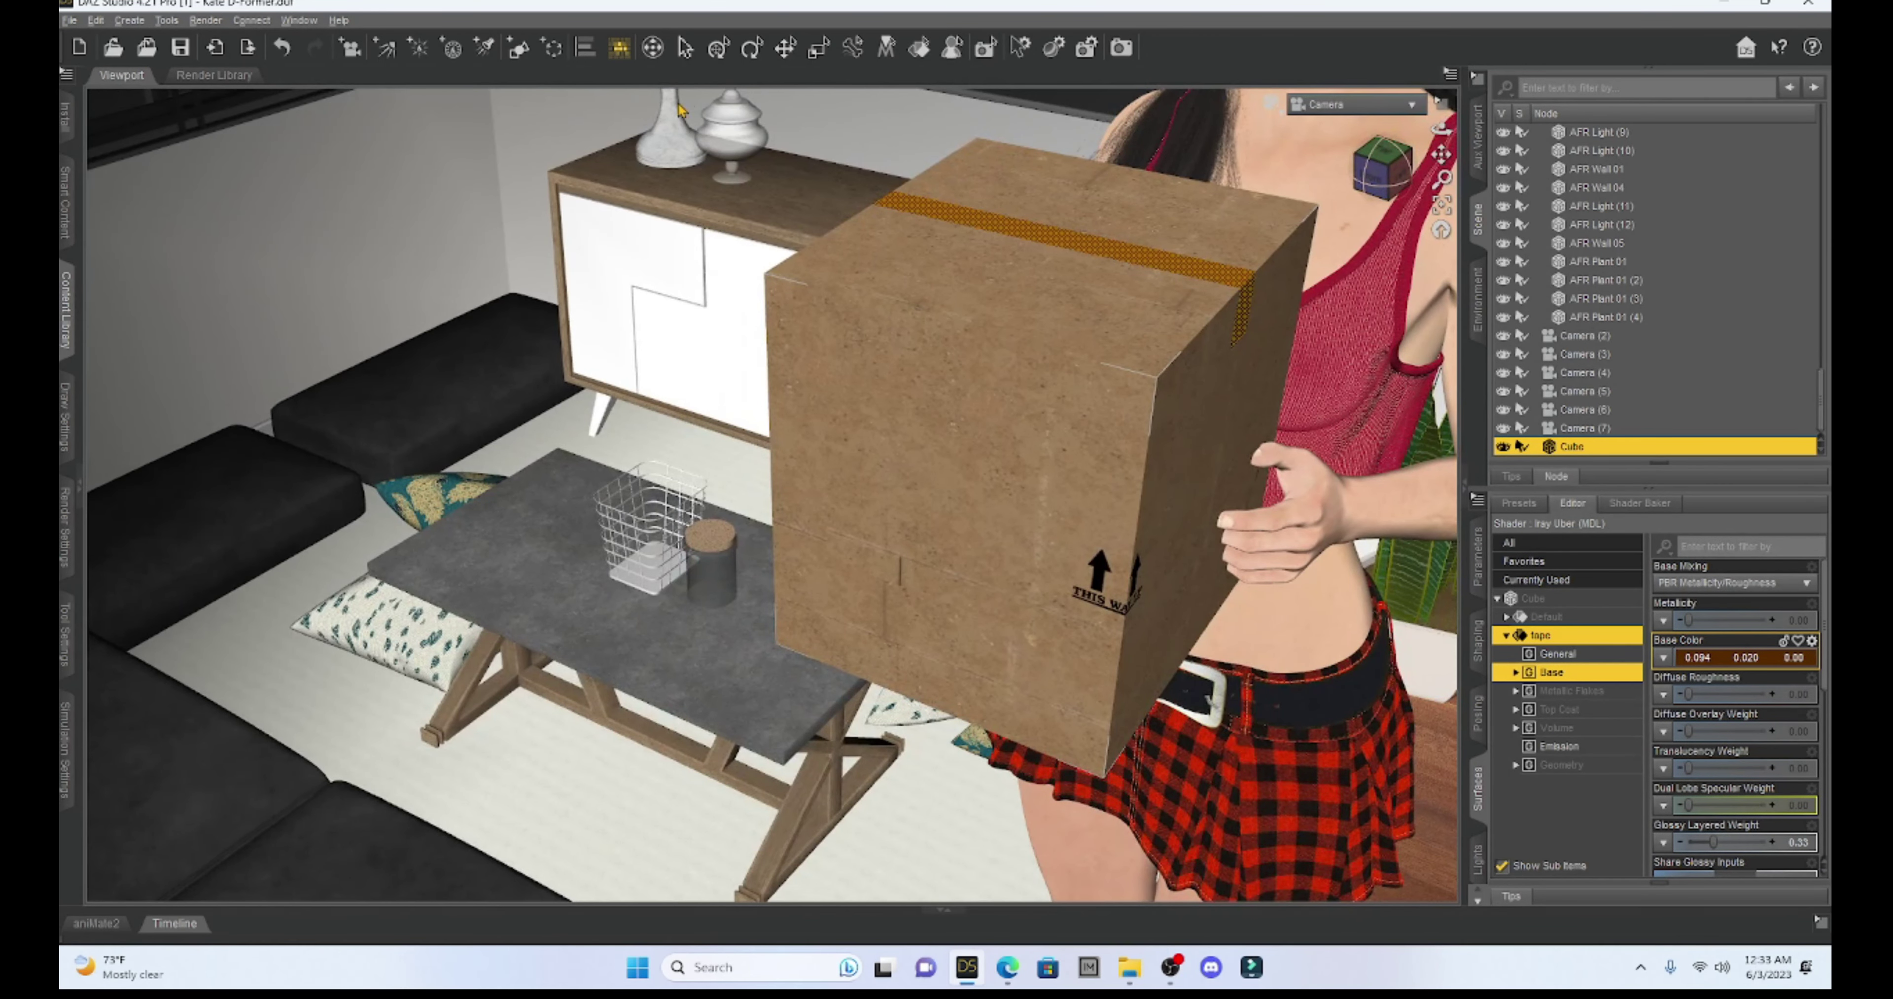
left_click(685, 47)
left_click_drag(1442, 155, 1316, 216)
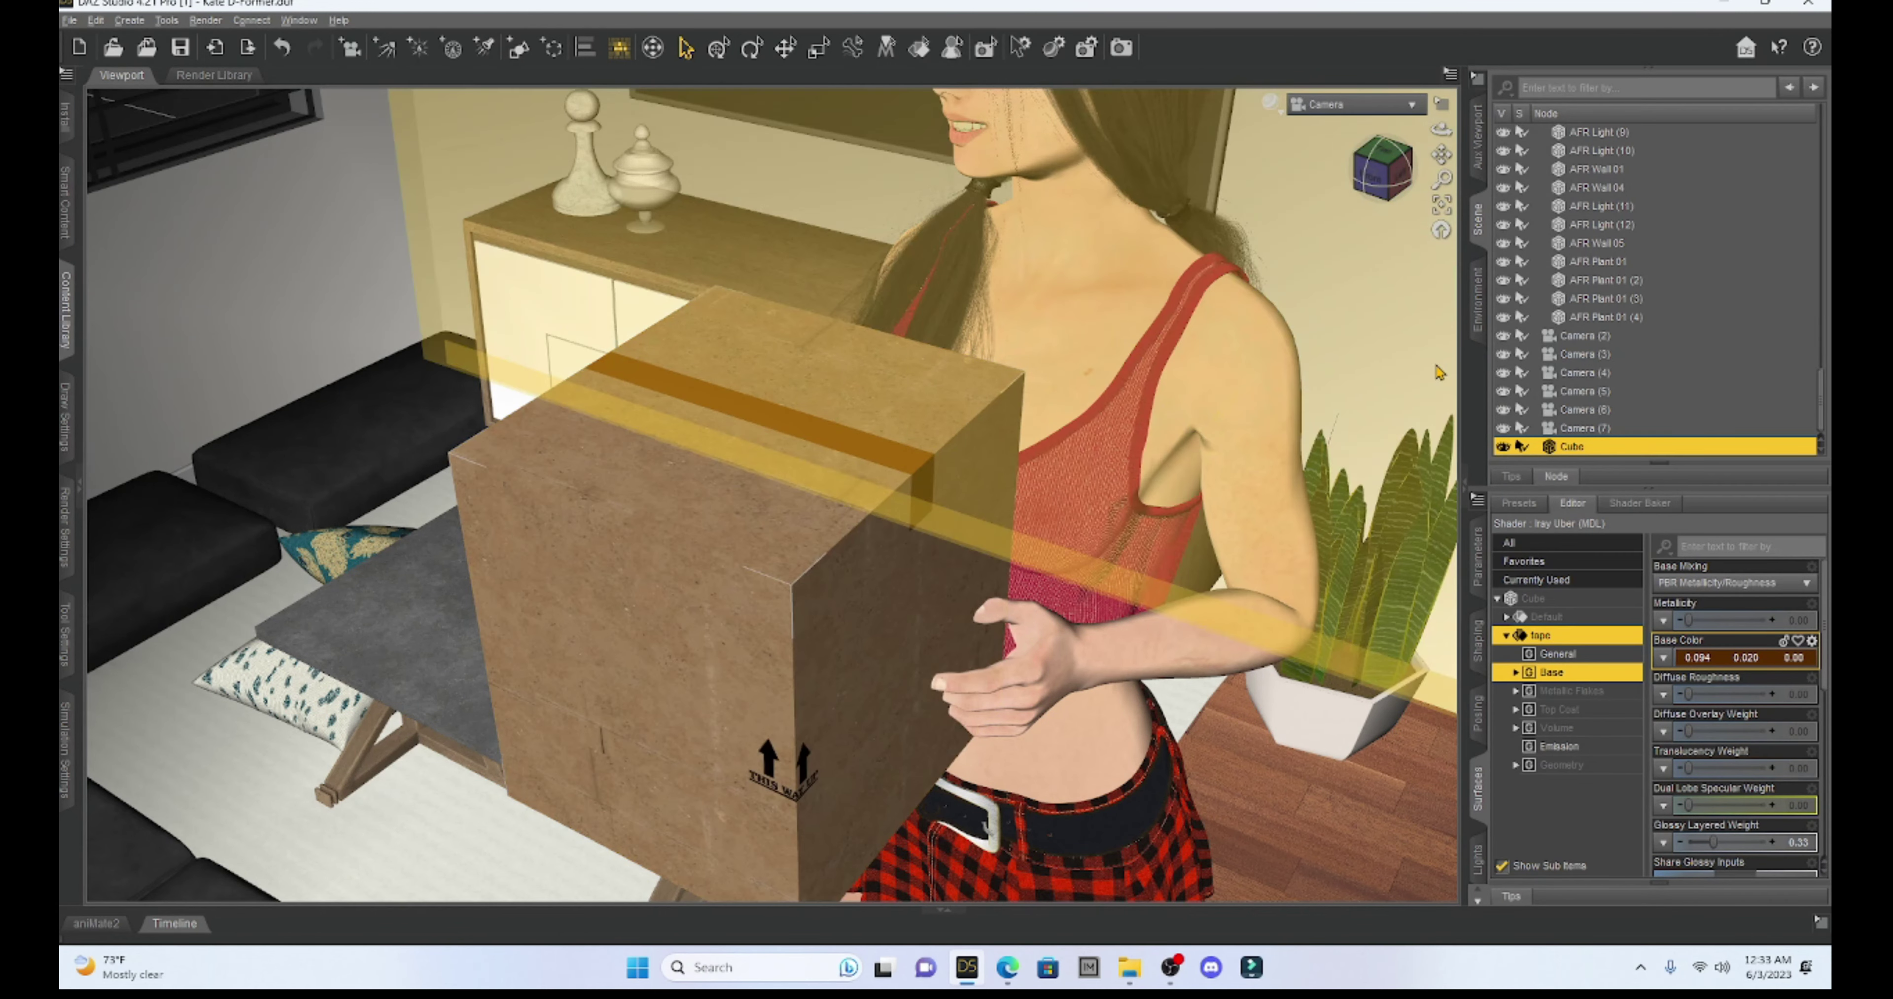
left_click_drag(1381, 169, 1444, 151)
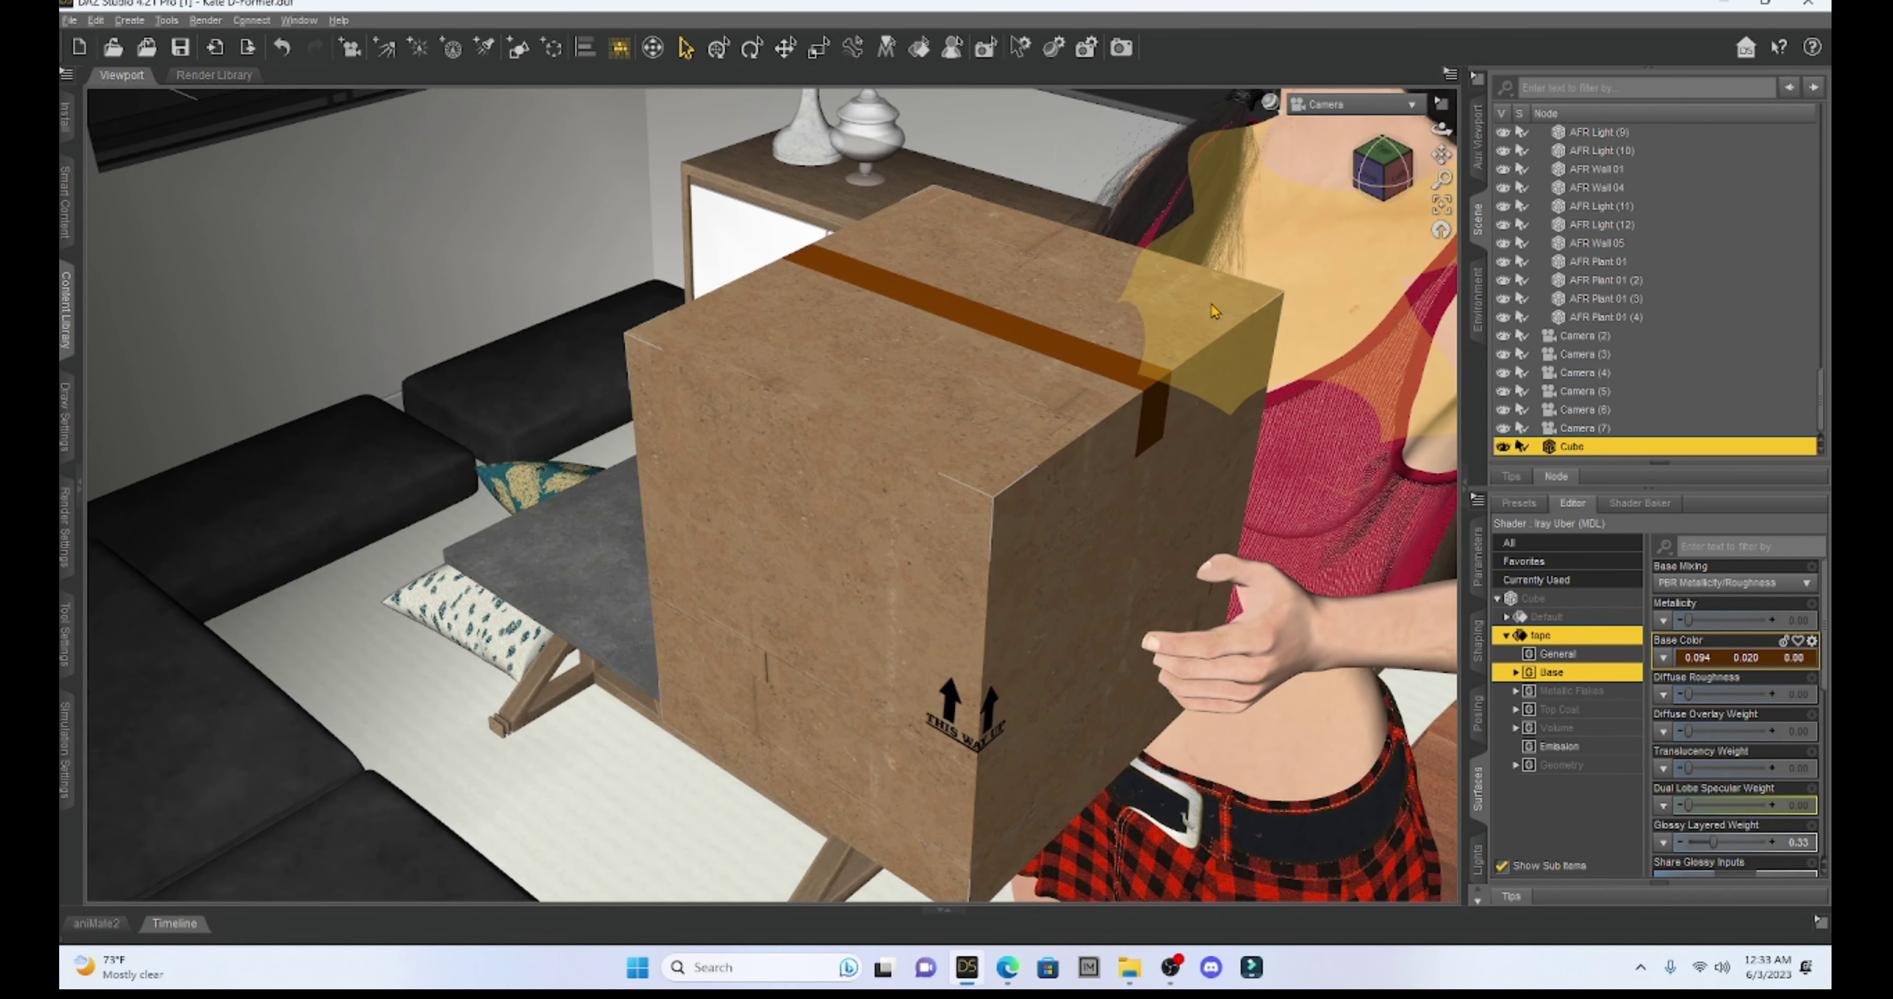
left_click_drag(1373, 177, 1443, 154)
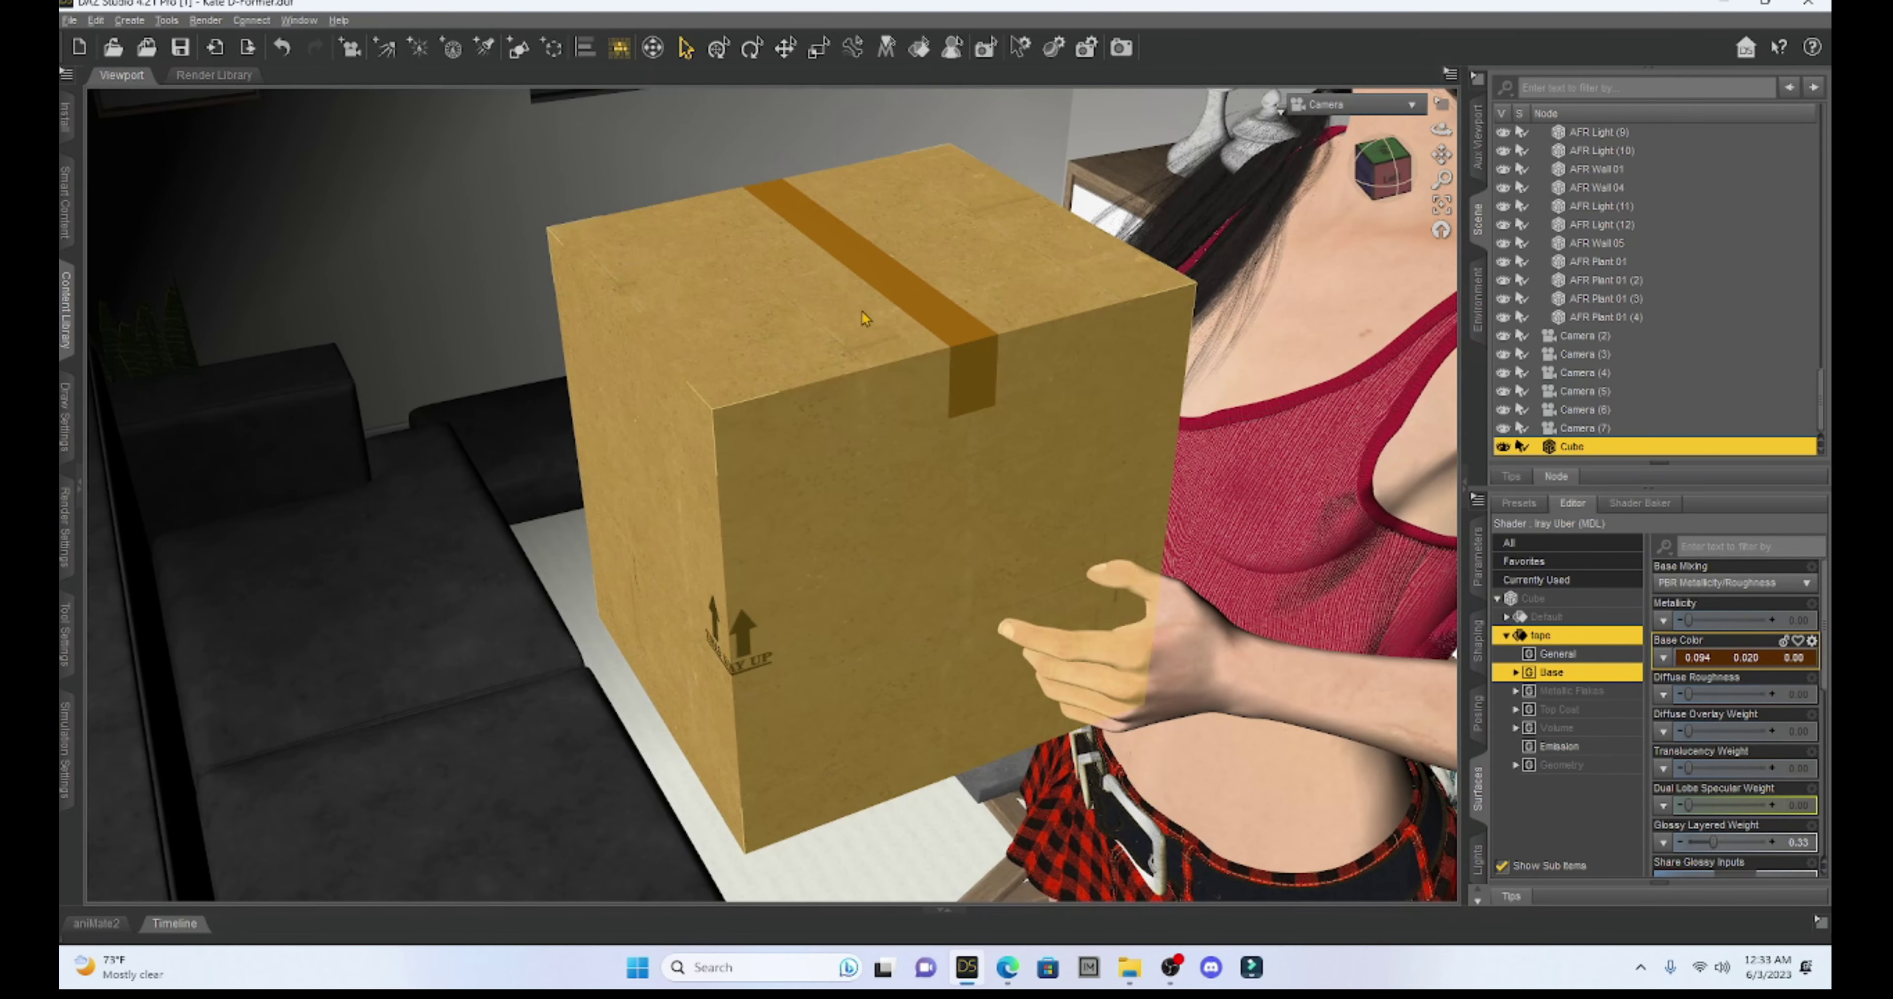
left_click(862, 311)
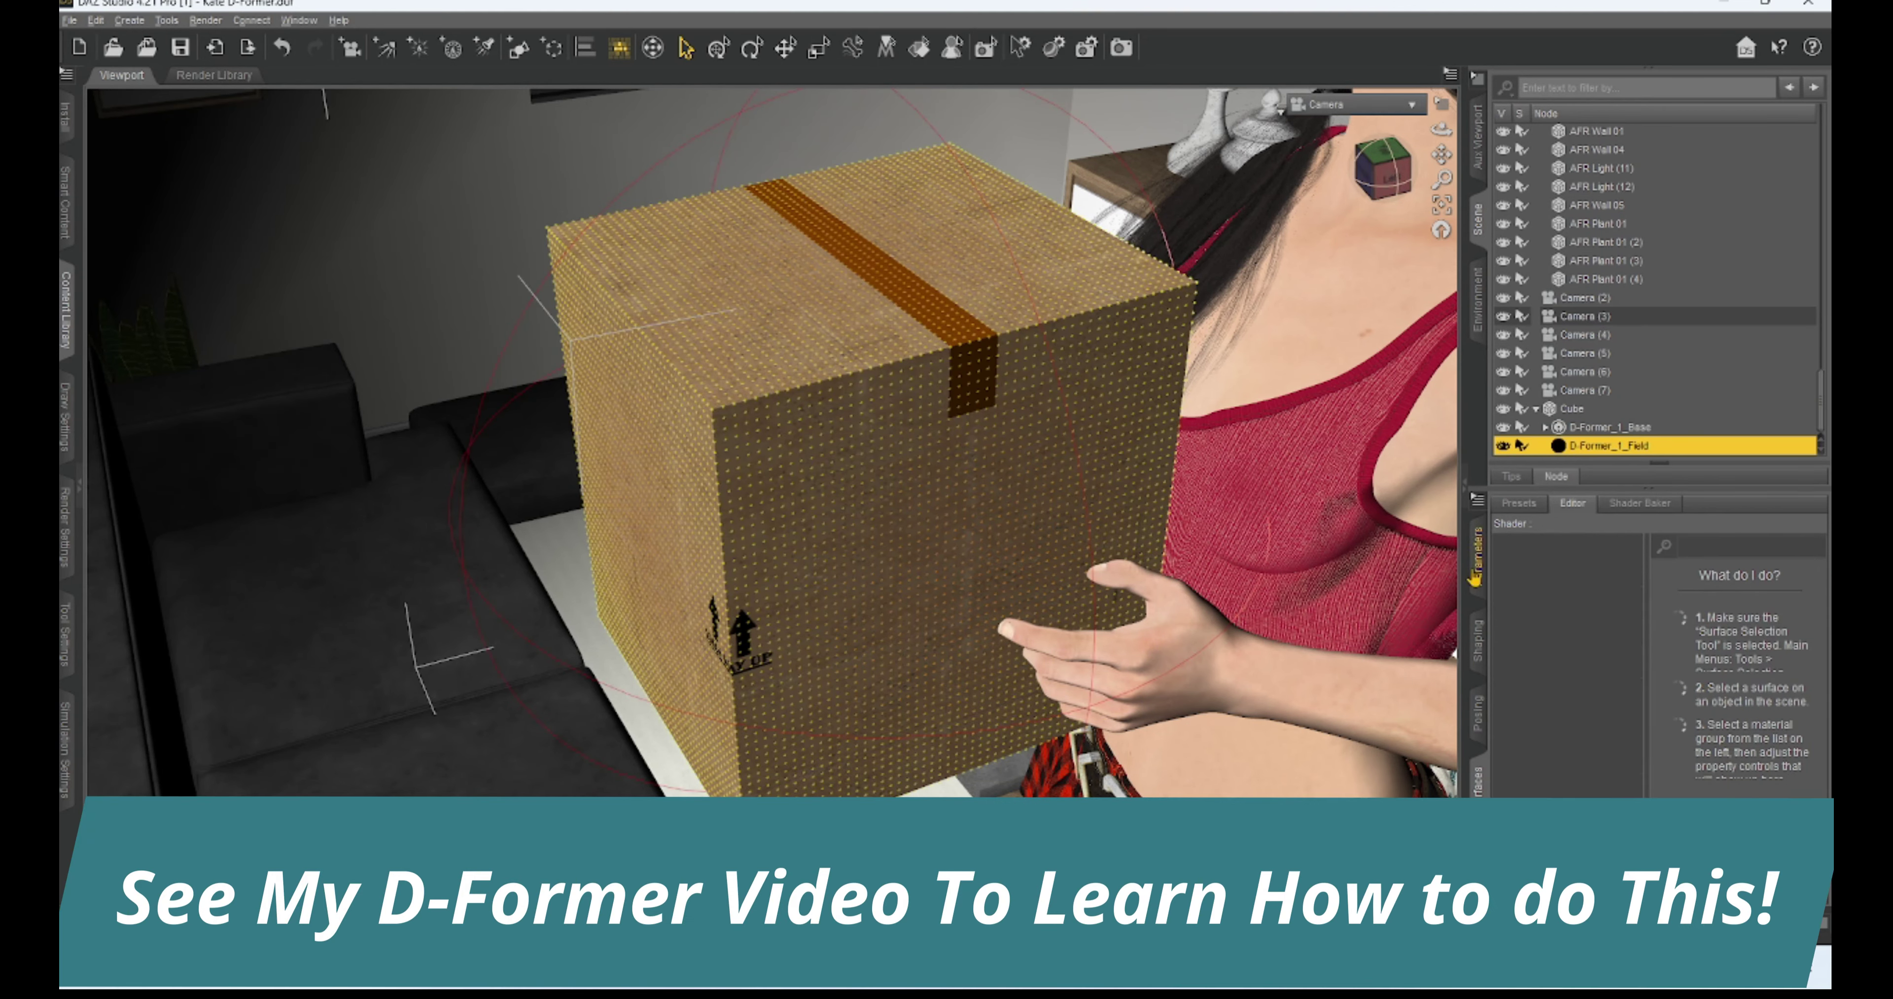
Adjust D-Former_1's Y Translate to dip the box's top edge, then select the Cube.
left_click(1475, 578)
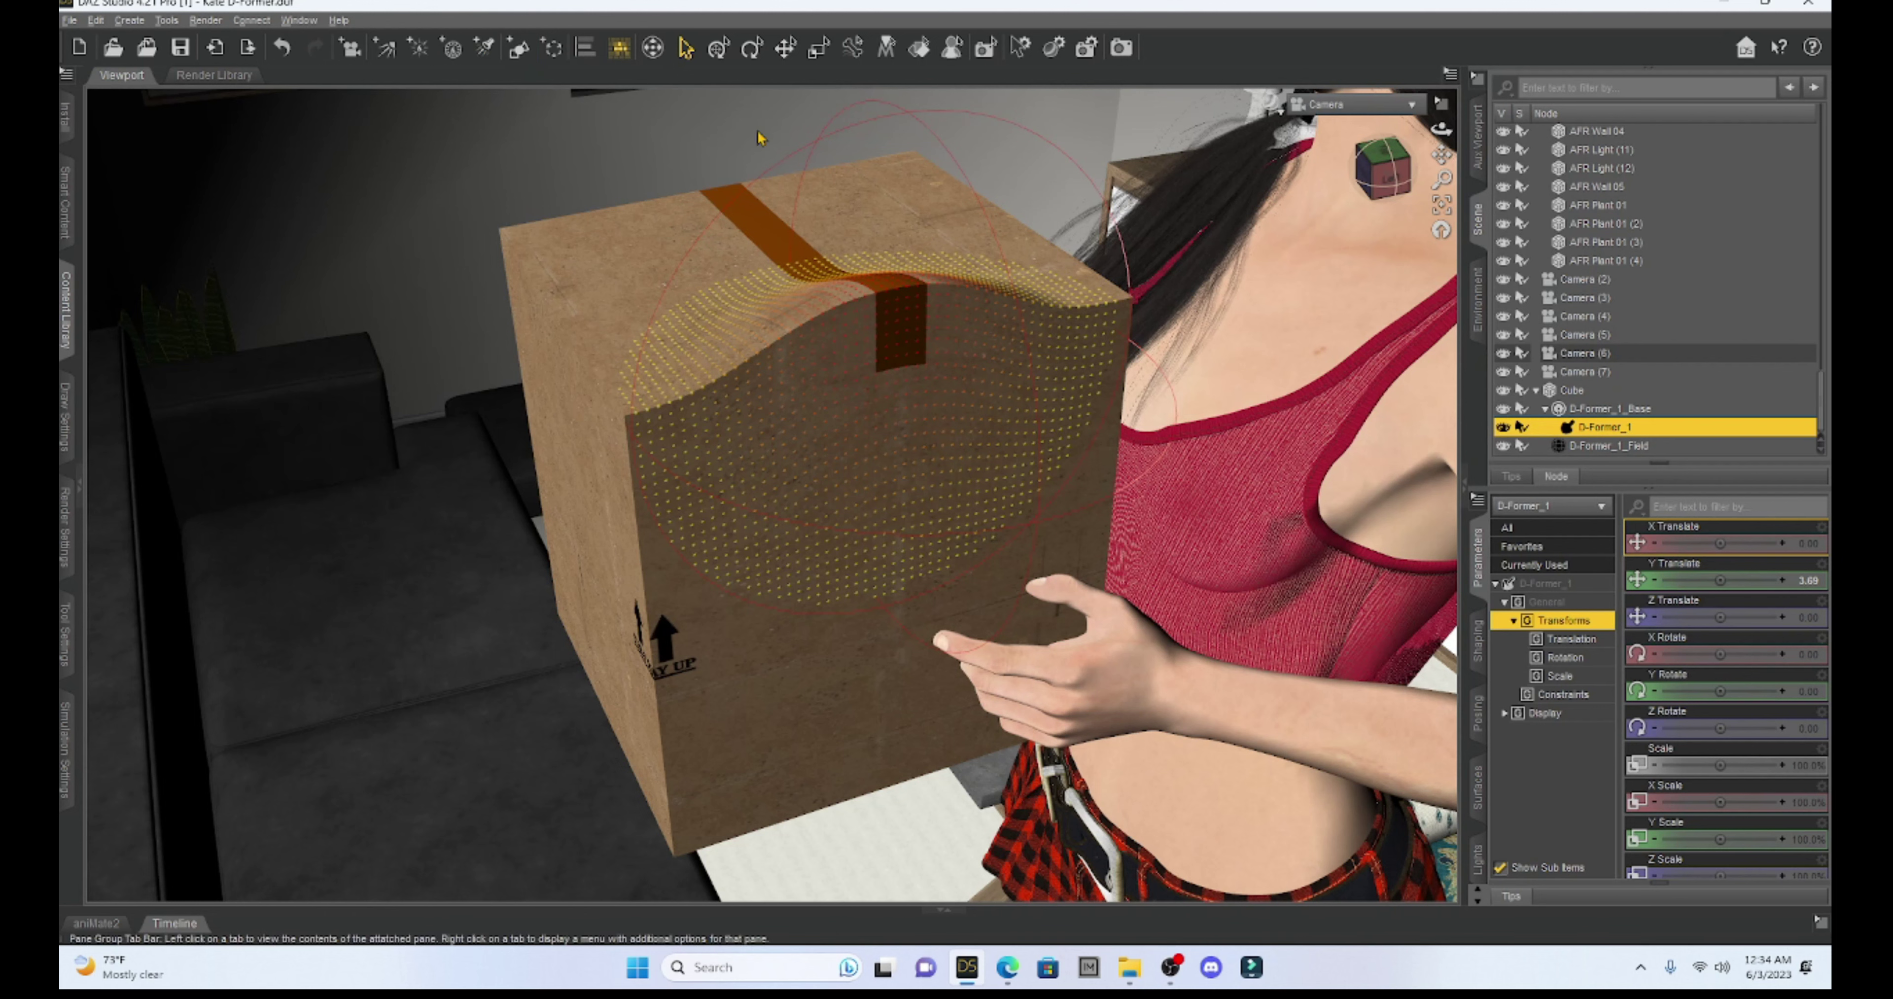
left_click(1571, 391)
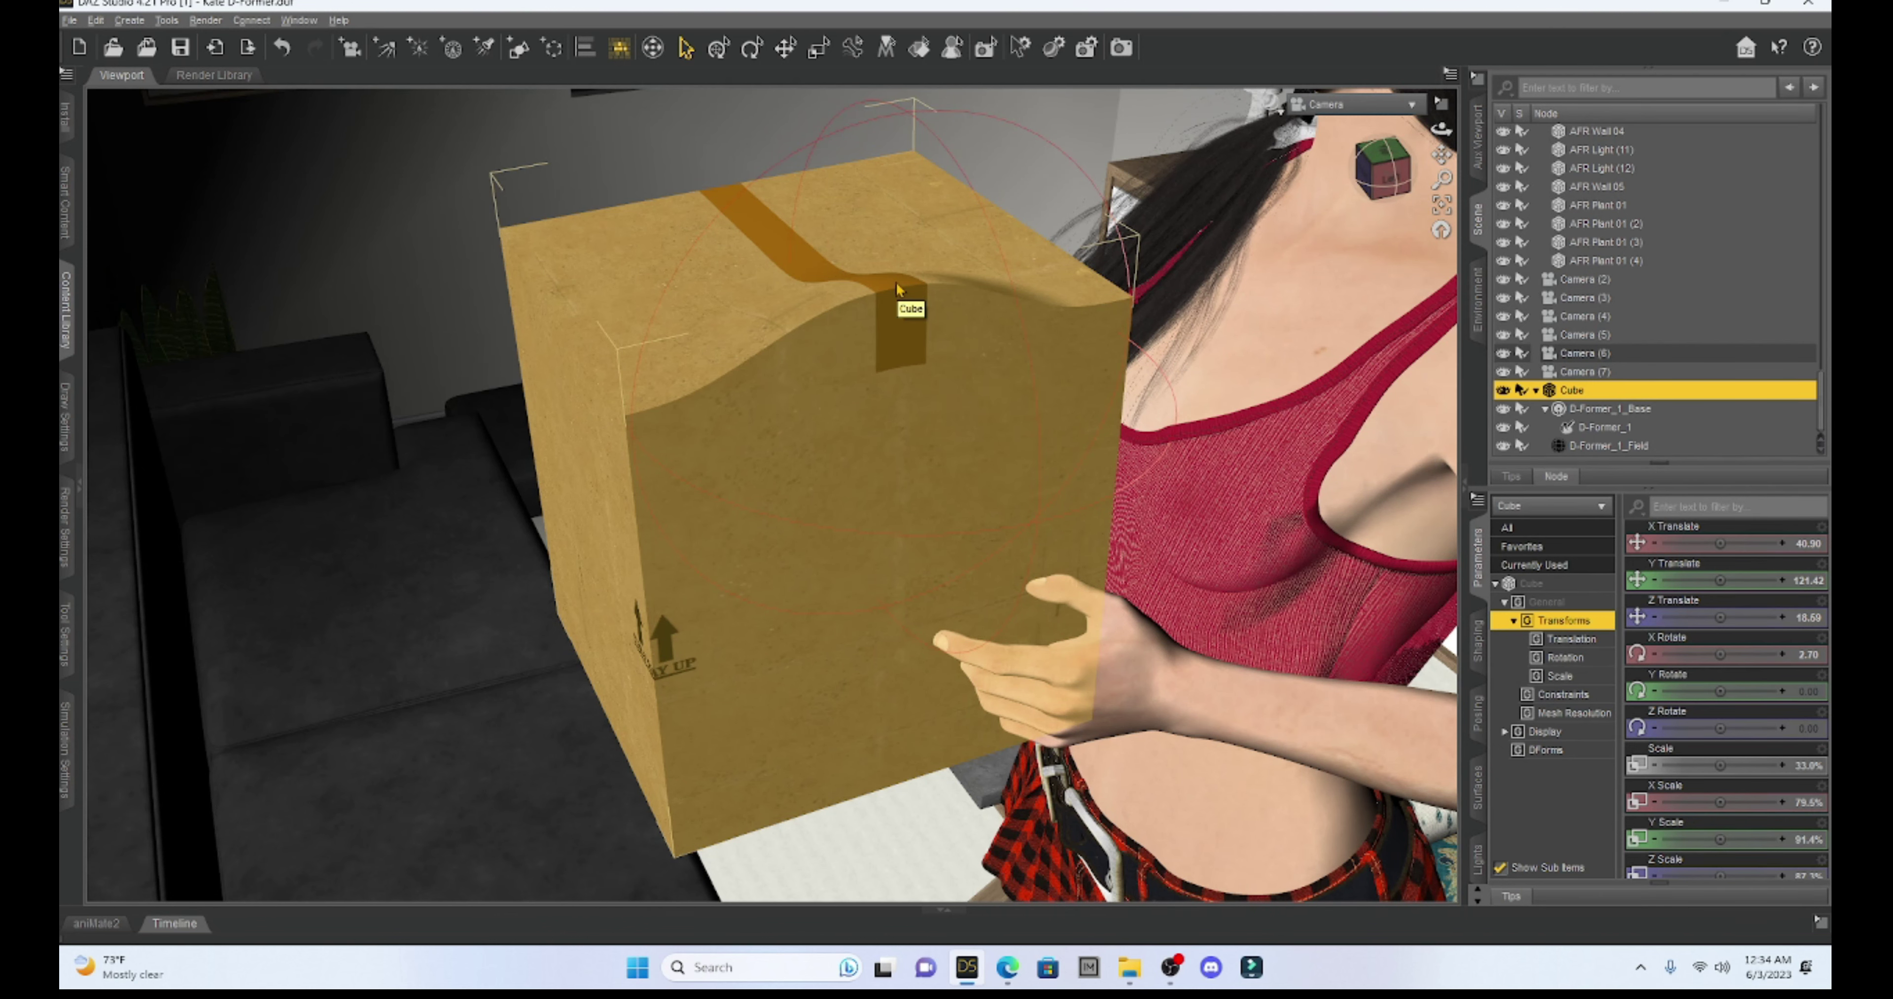
Zoom, pan and orbit in close on the box's wavy dented top edge.
scroll(1191, 329, "up", 3)
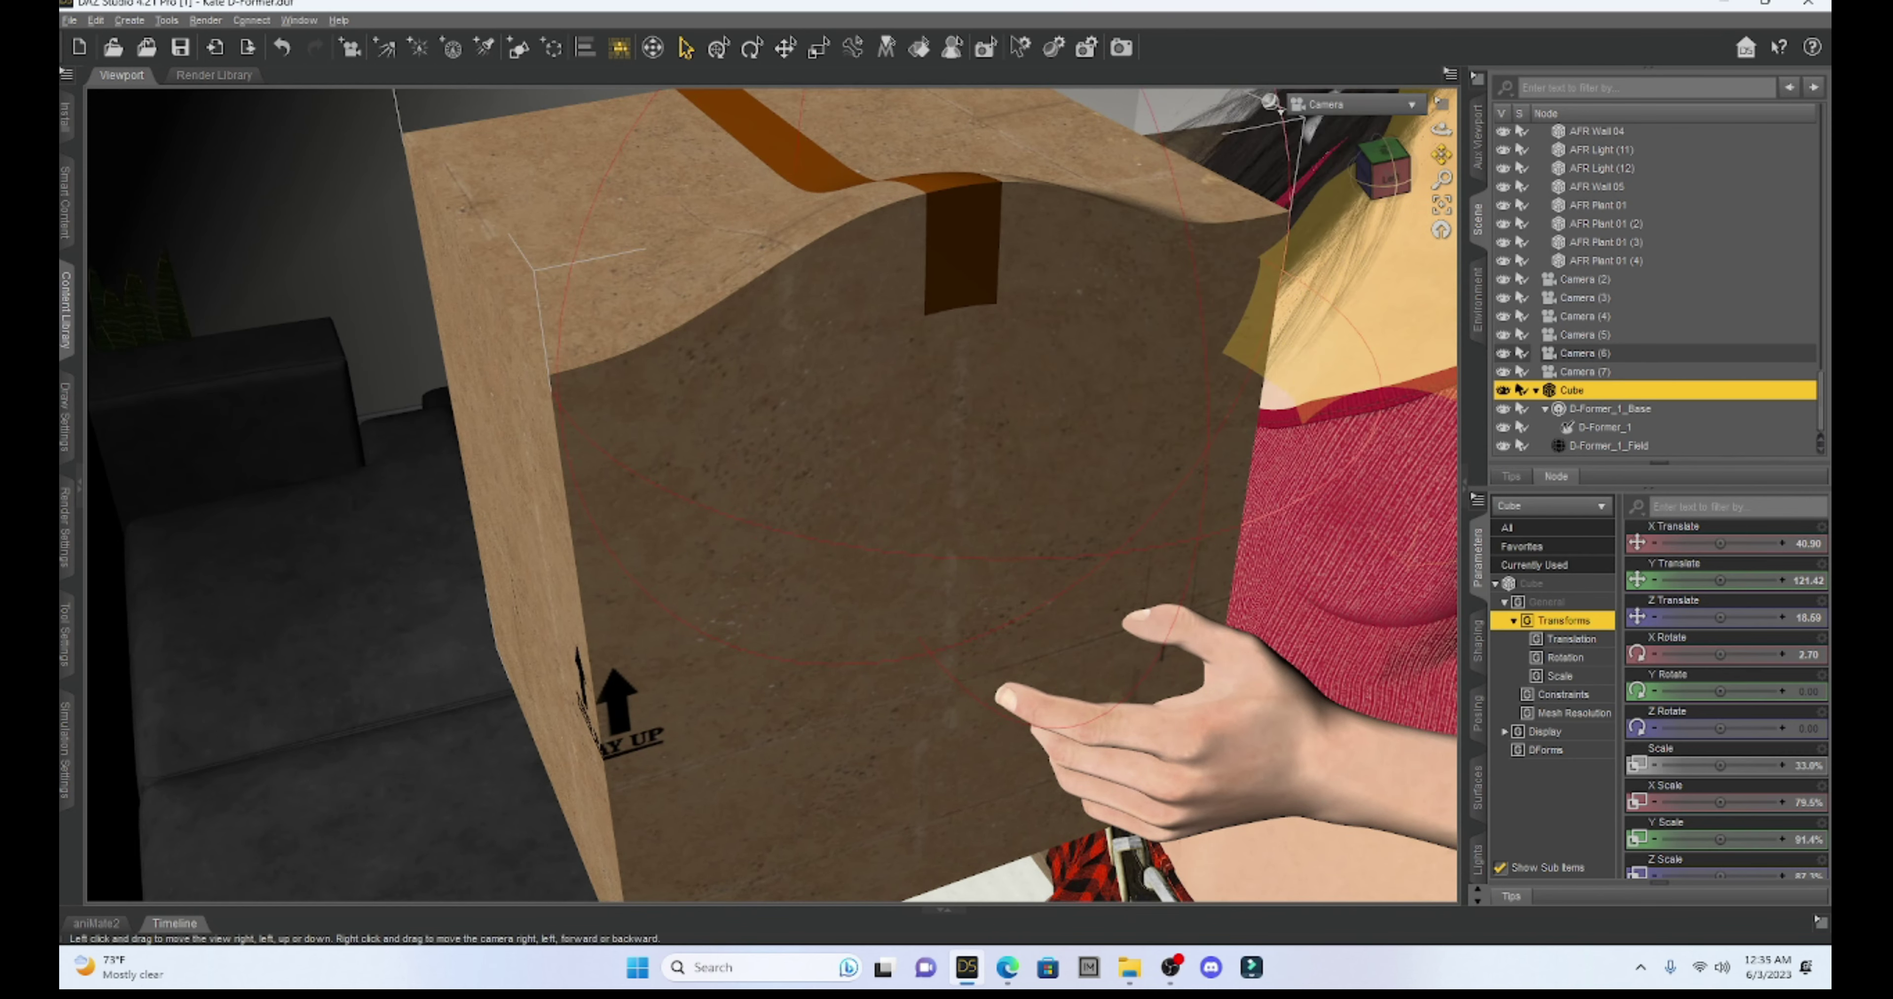
left_click_drag(1442, 154, 1462, 220)
scroll(1301, 290, "up", 5)
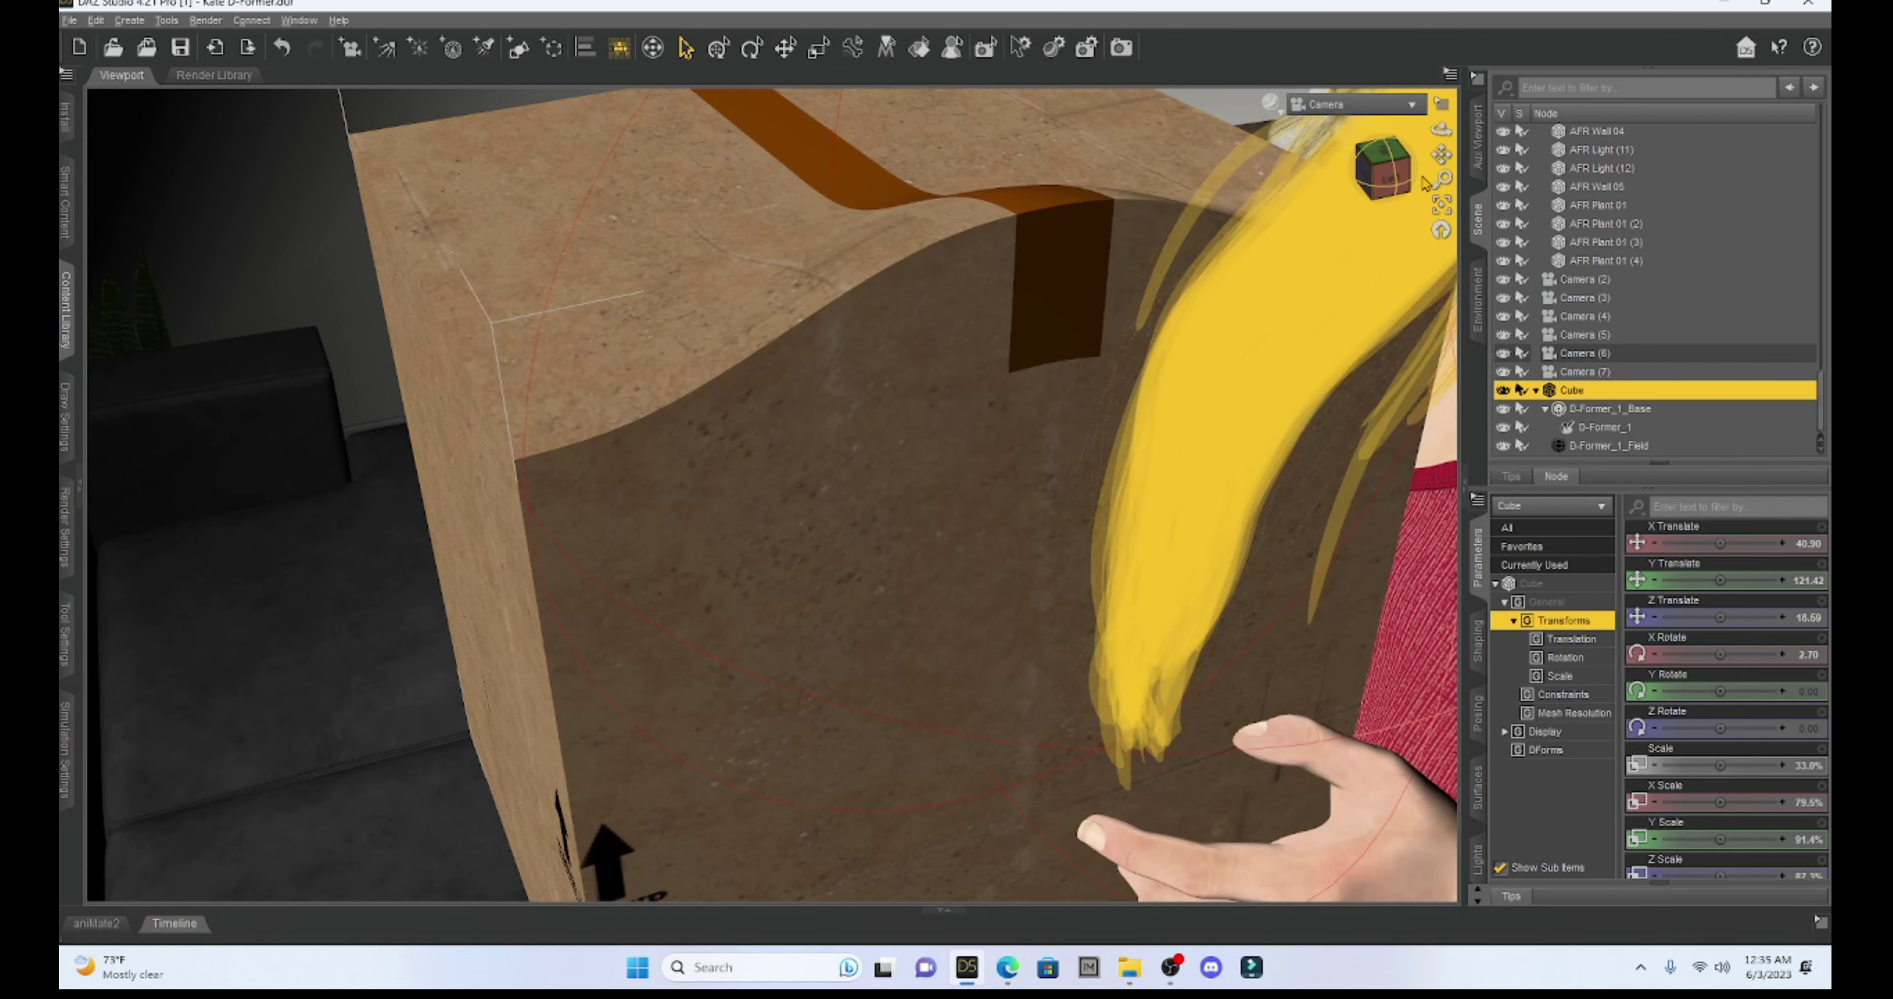
left_click_drag(1425, 182, 463, 168)
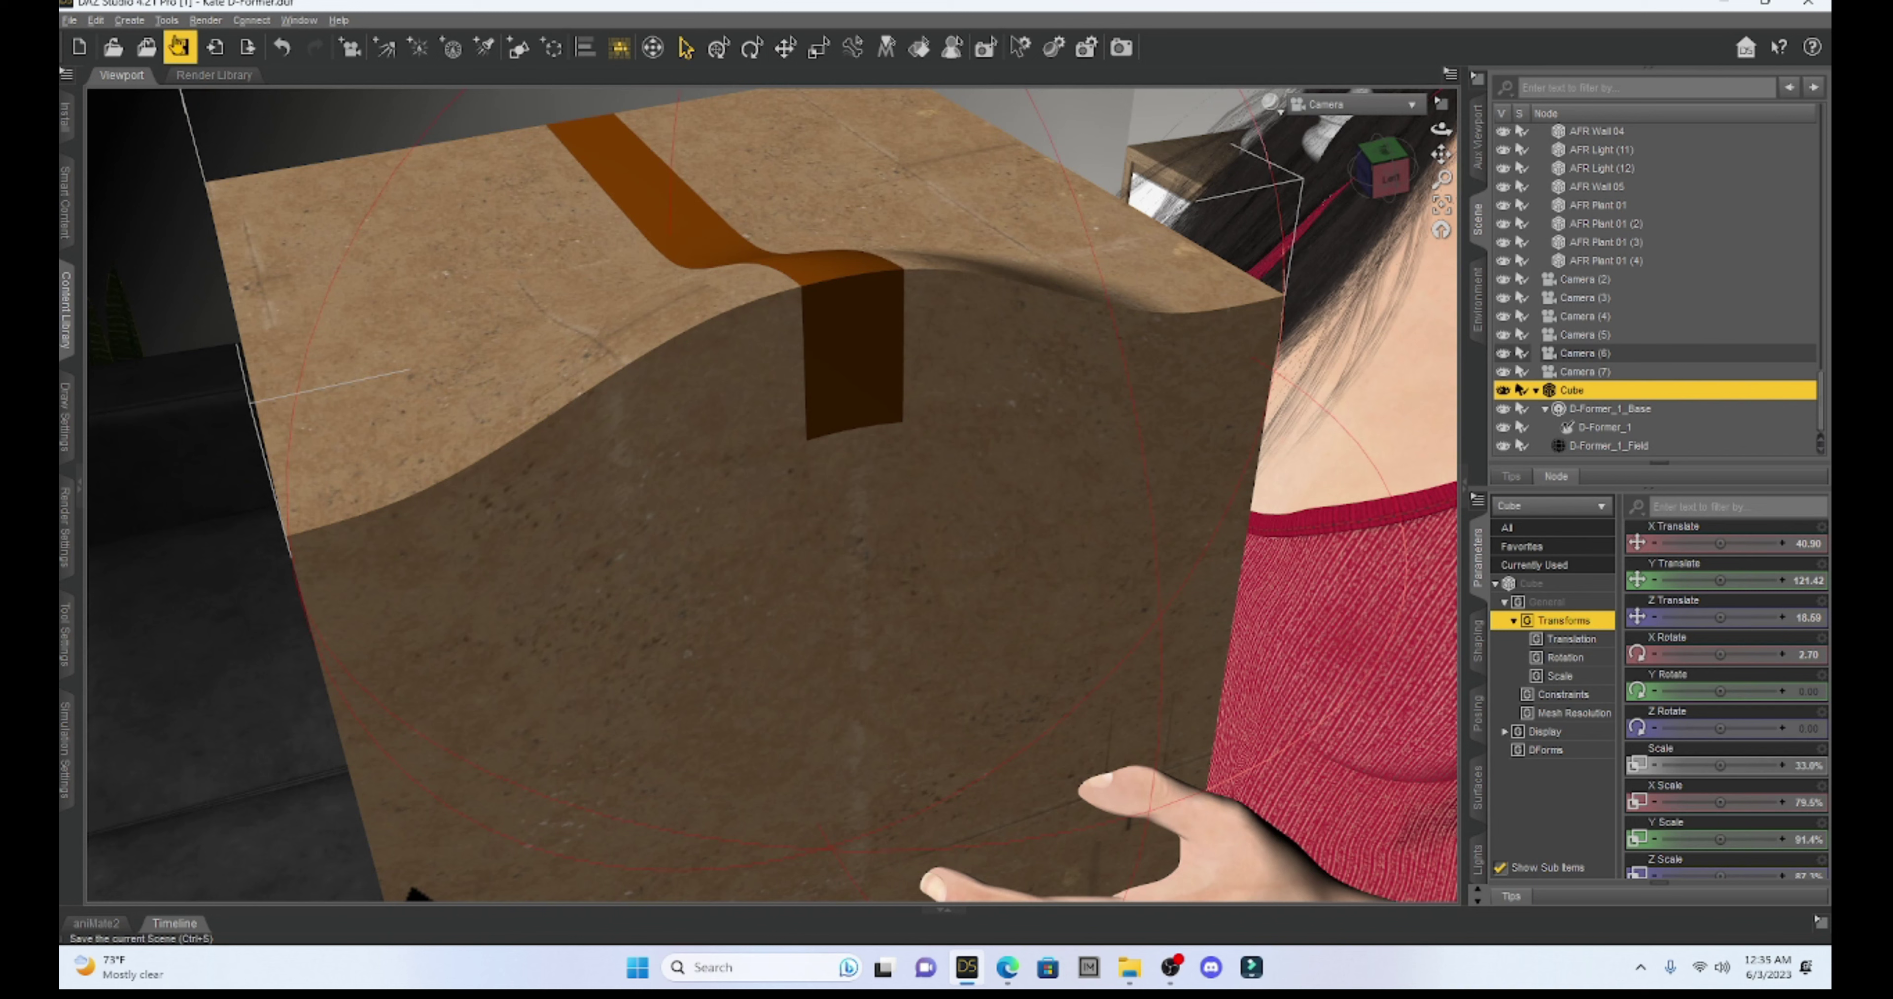
Activate the Geometry Editor and set the viewport DrawStyle to Wire Shaded.
left_click(165, 21)
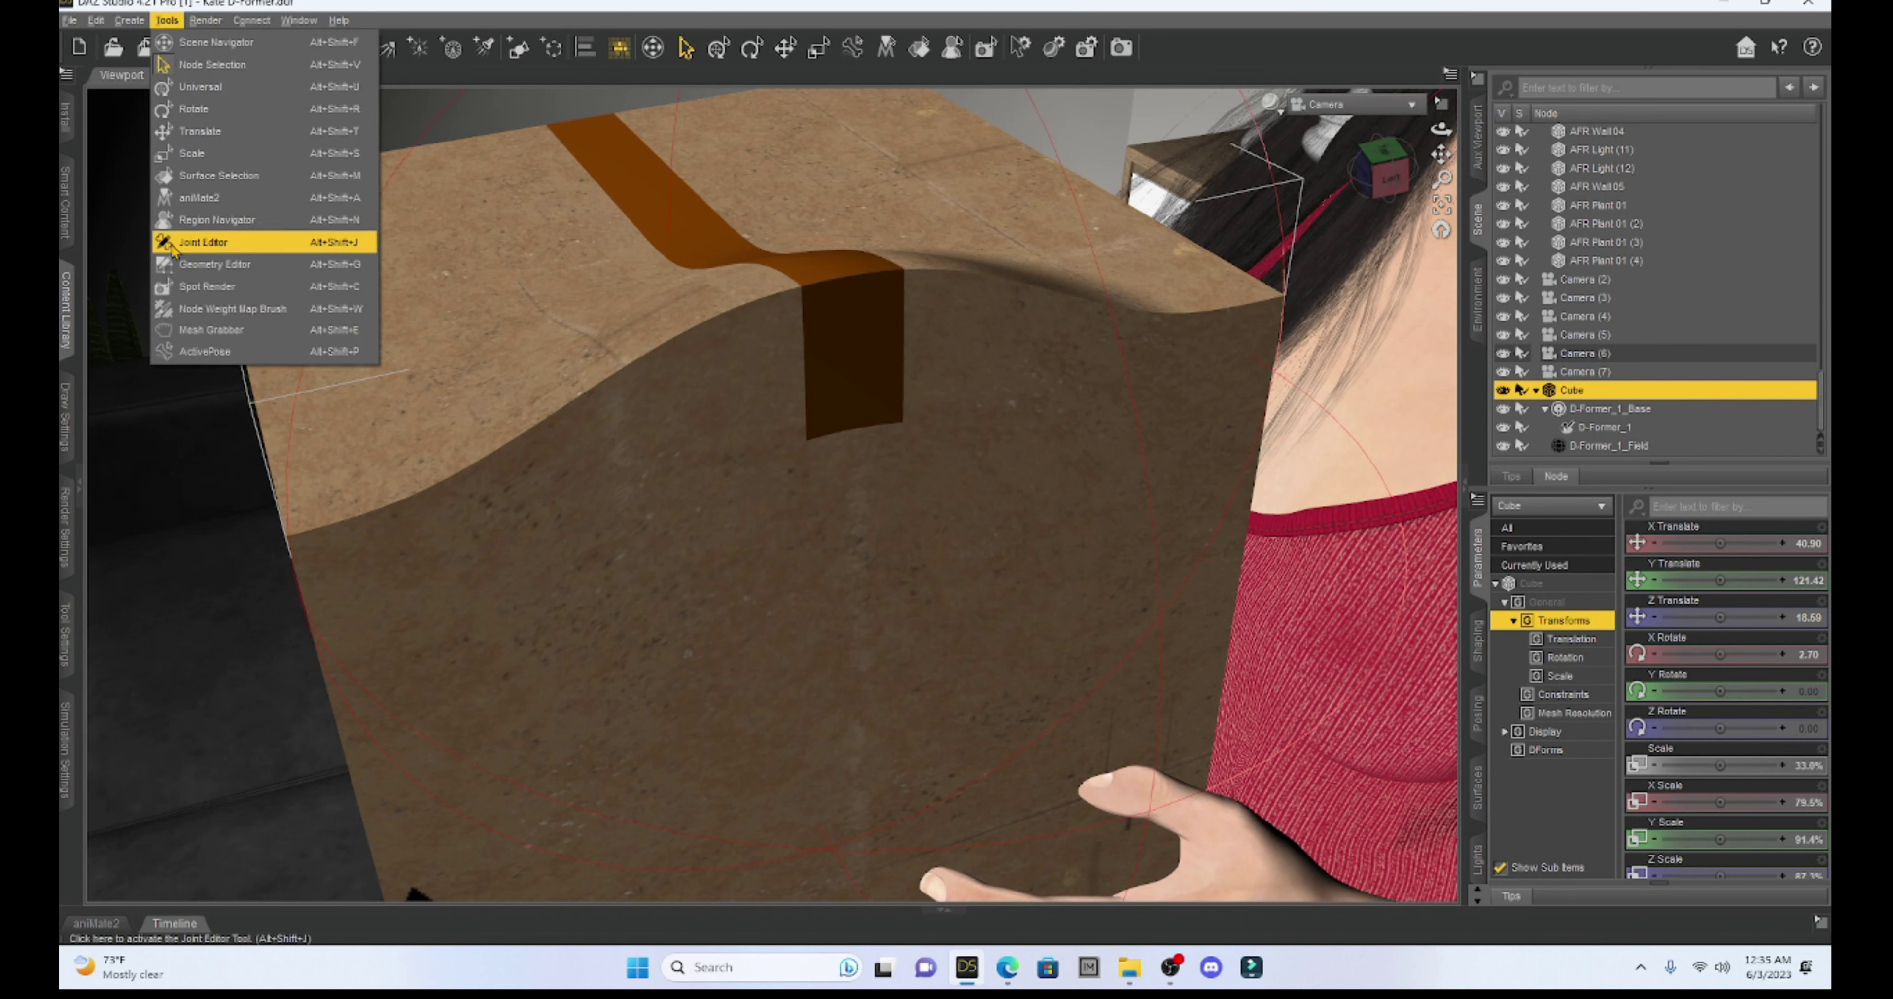
left_click(197, 268)
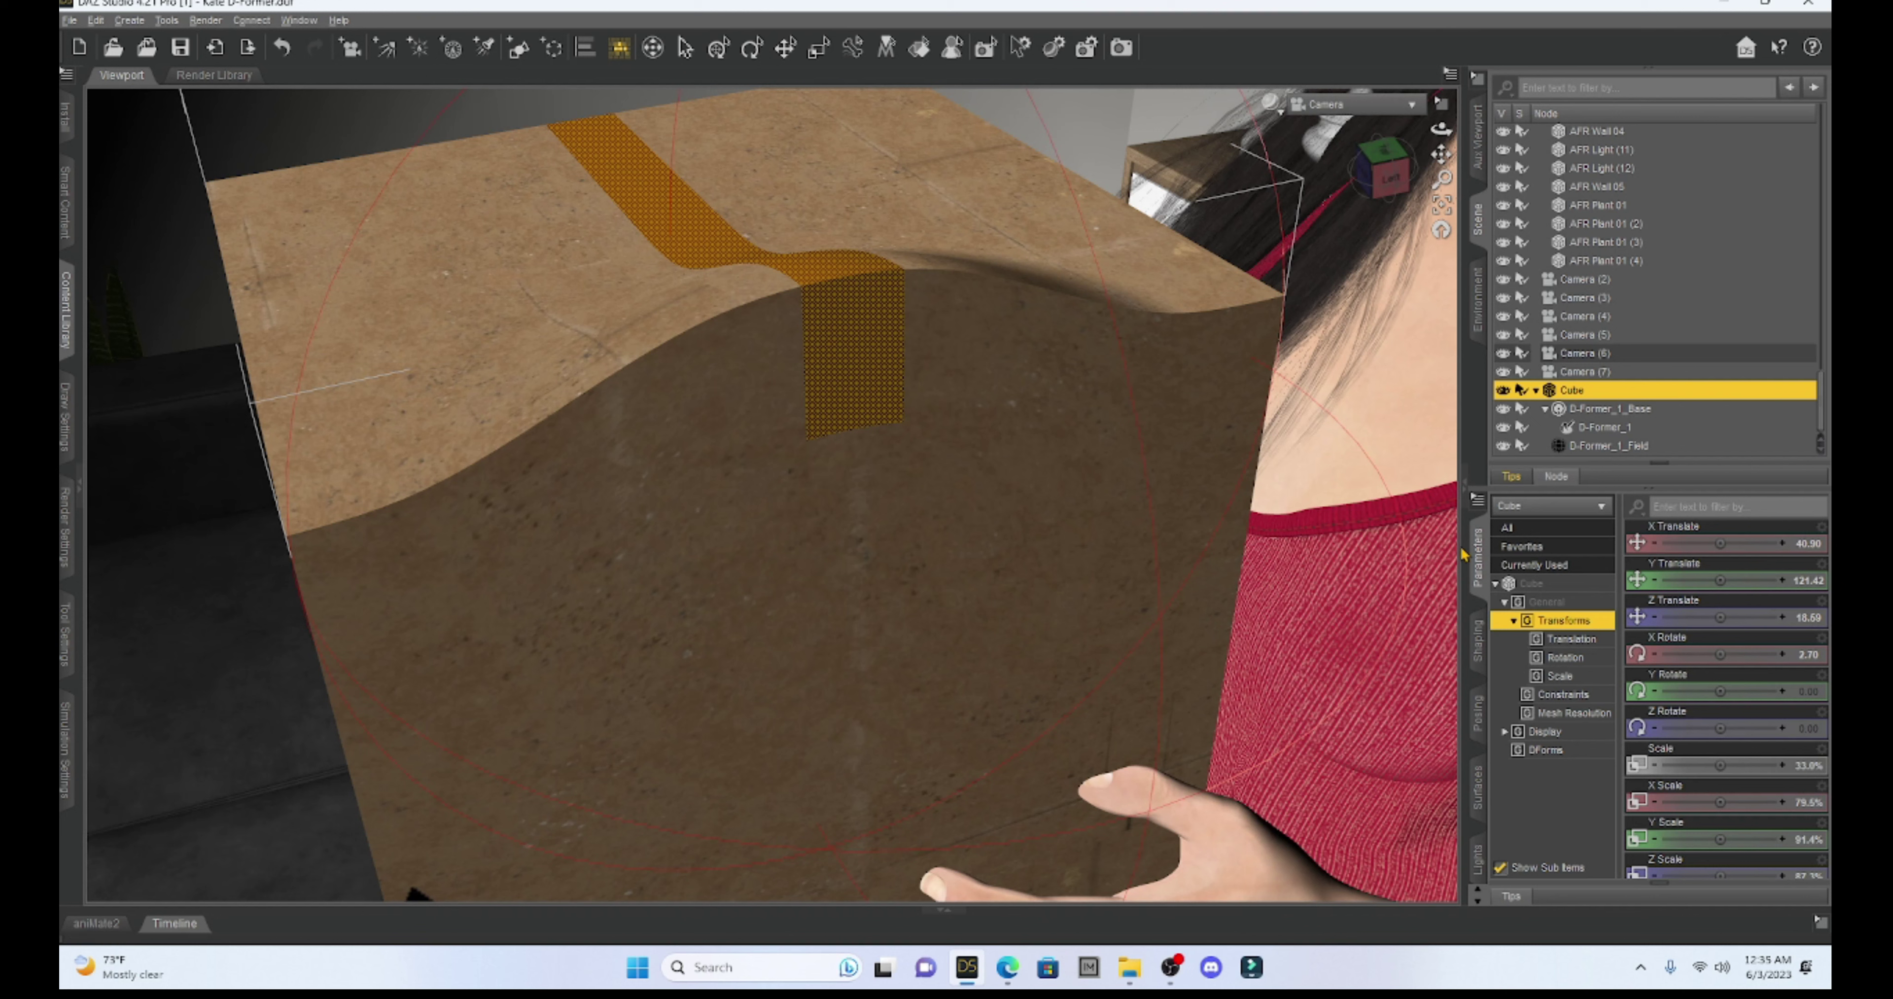
left_click(1279, 116)
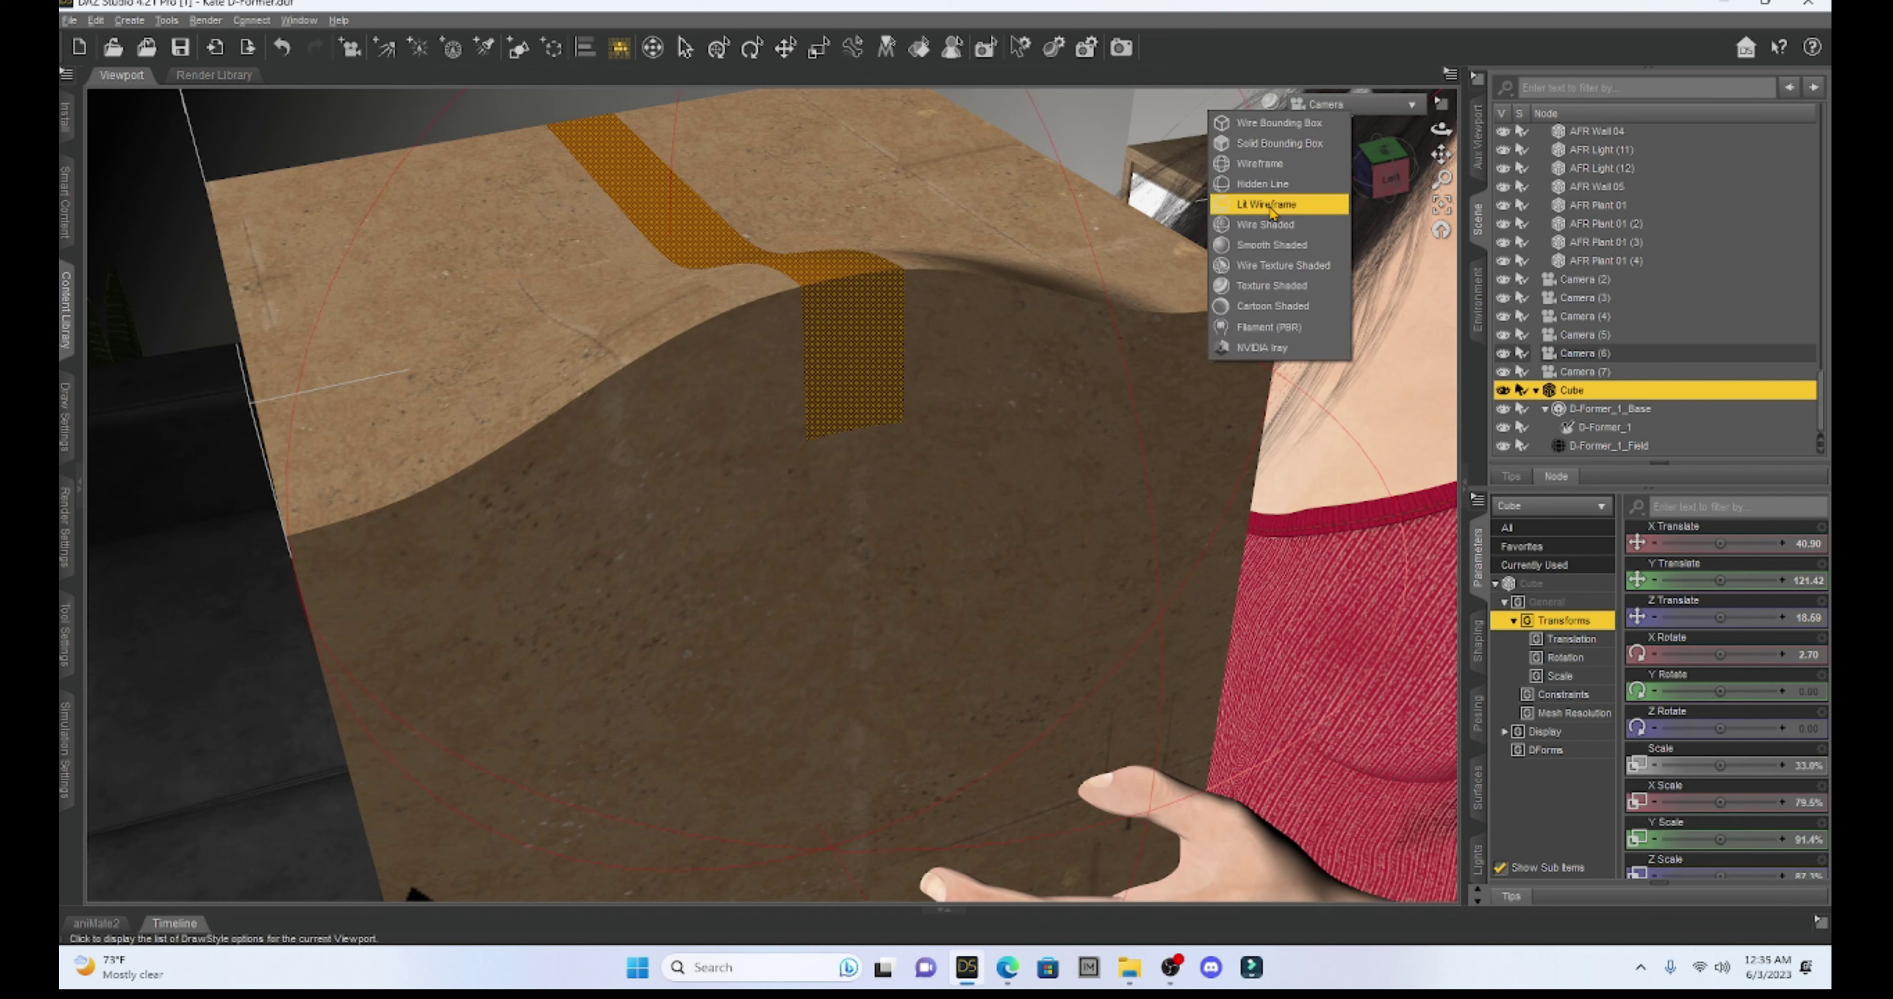
left_click(1267, 225)
left_click(1267, 231)
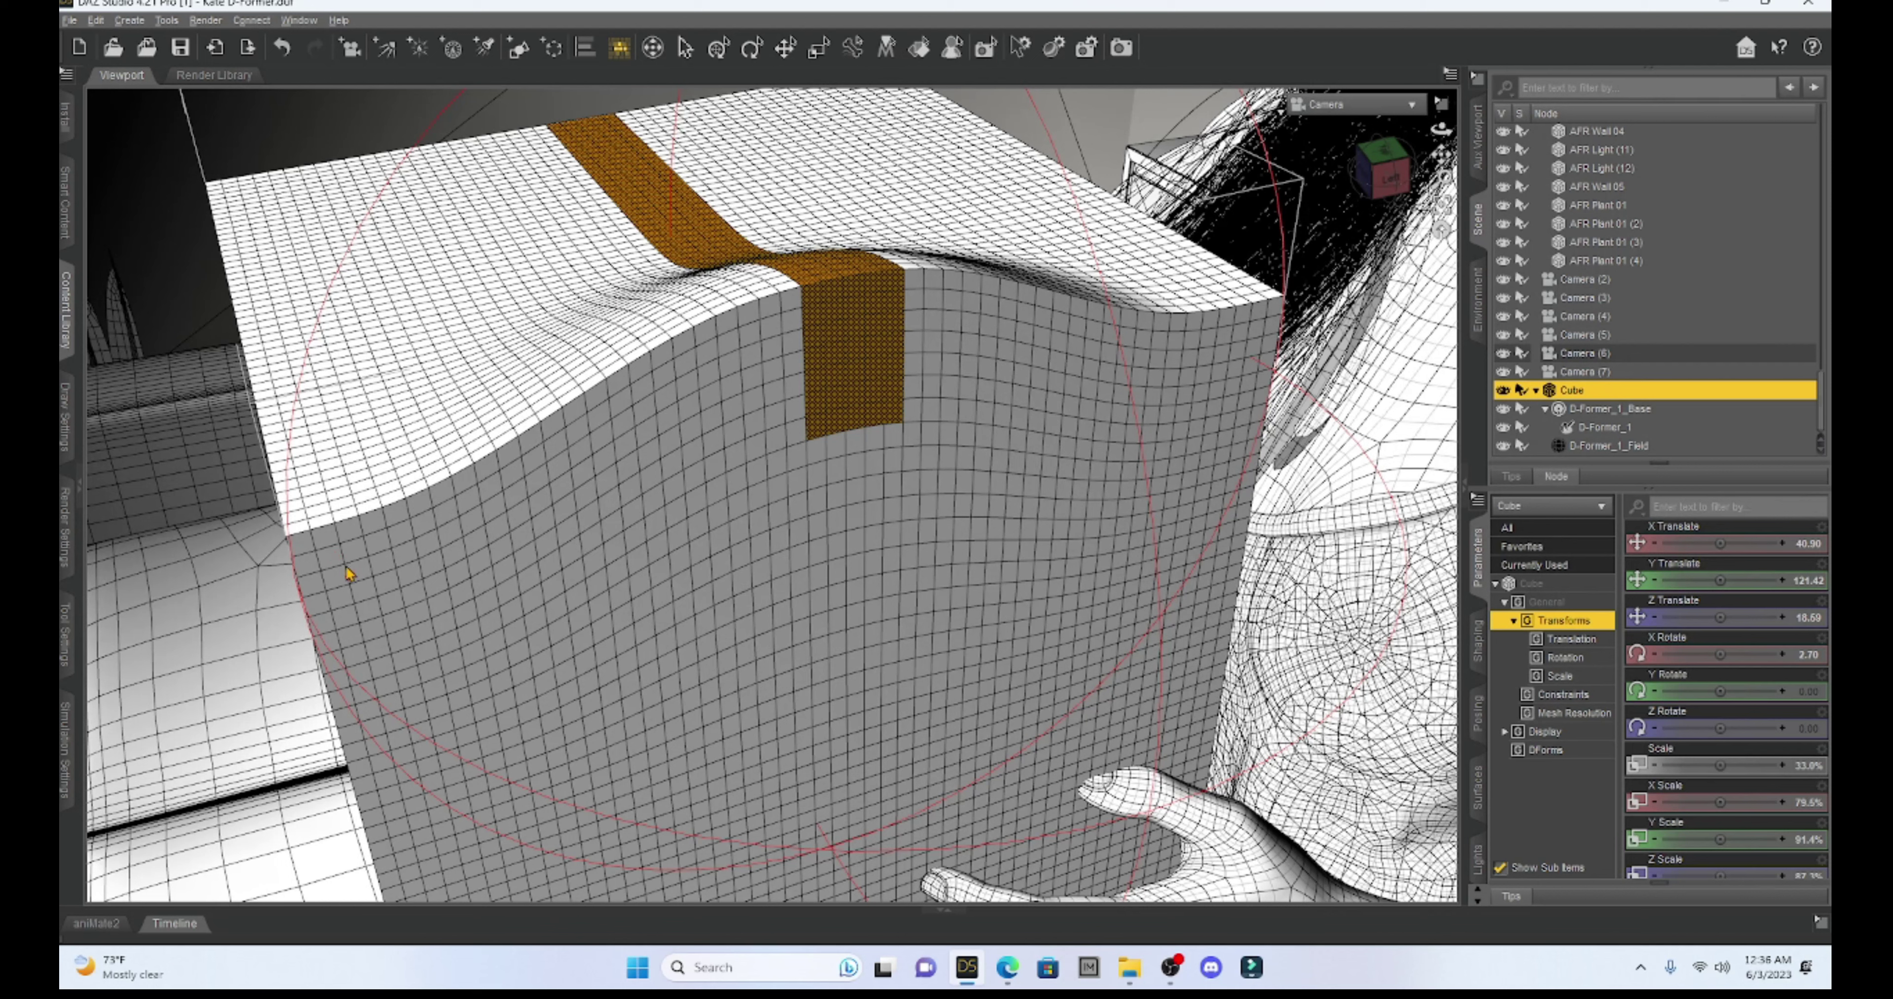
Brush-select a wavy band of polygons under the top edge across the front and right faces.
mouse_move(332, 567)
left_mouse_down()
mouse_move(539, 475)
mouse_move(762, 334)
mouse_move(931, 307)
mouse_move(1125, 347)
mouse_move(1249, 340)
mouse_move(1168, 359)
mouse_move(801, 340)
mouse_move(351, 595)
left_mouse_up()
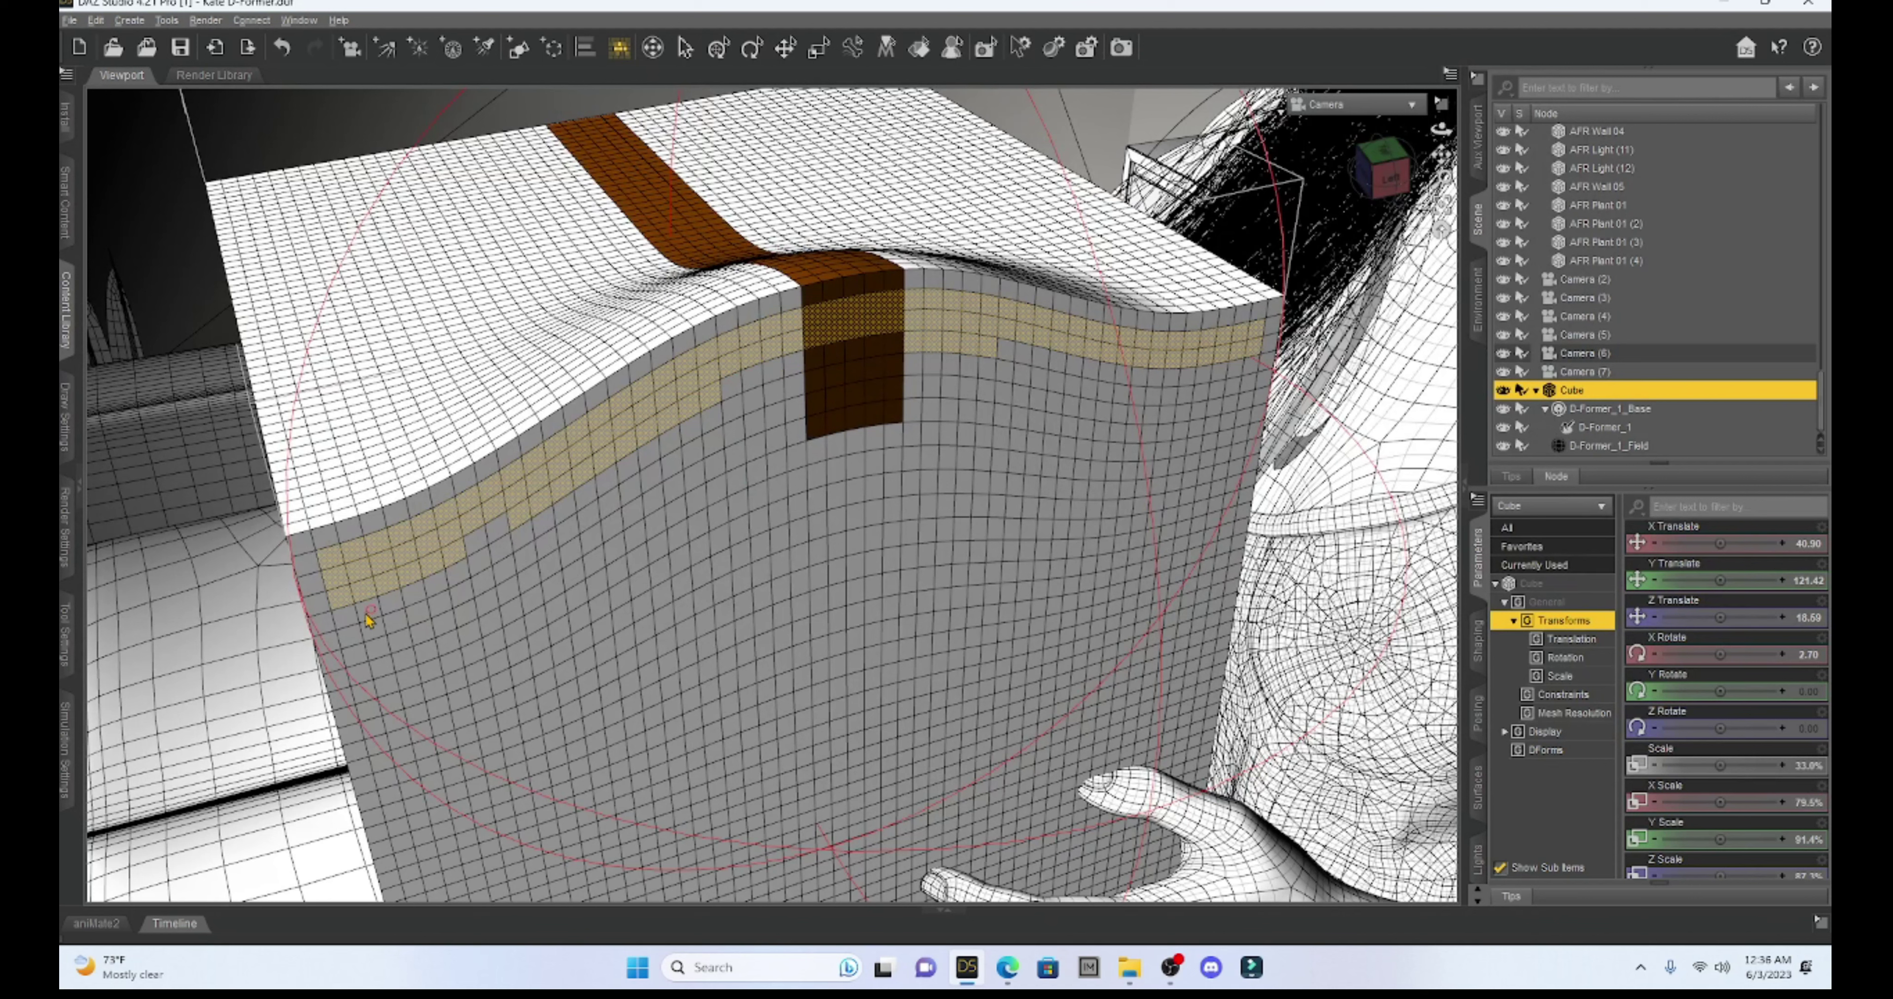
left_click_drag(360, 621, 744, 409)
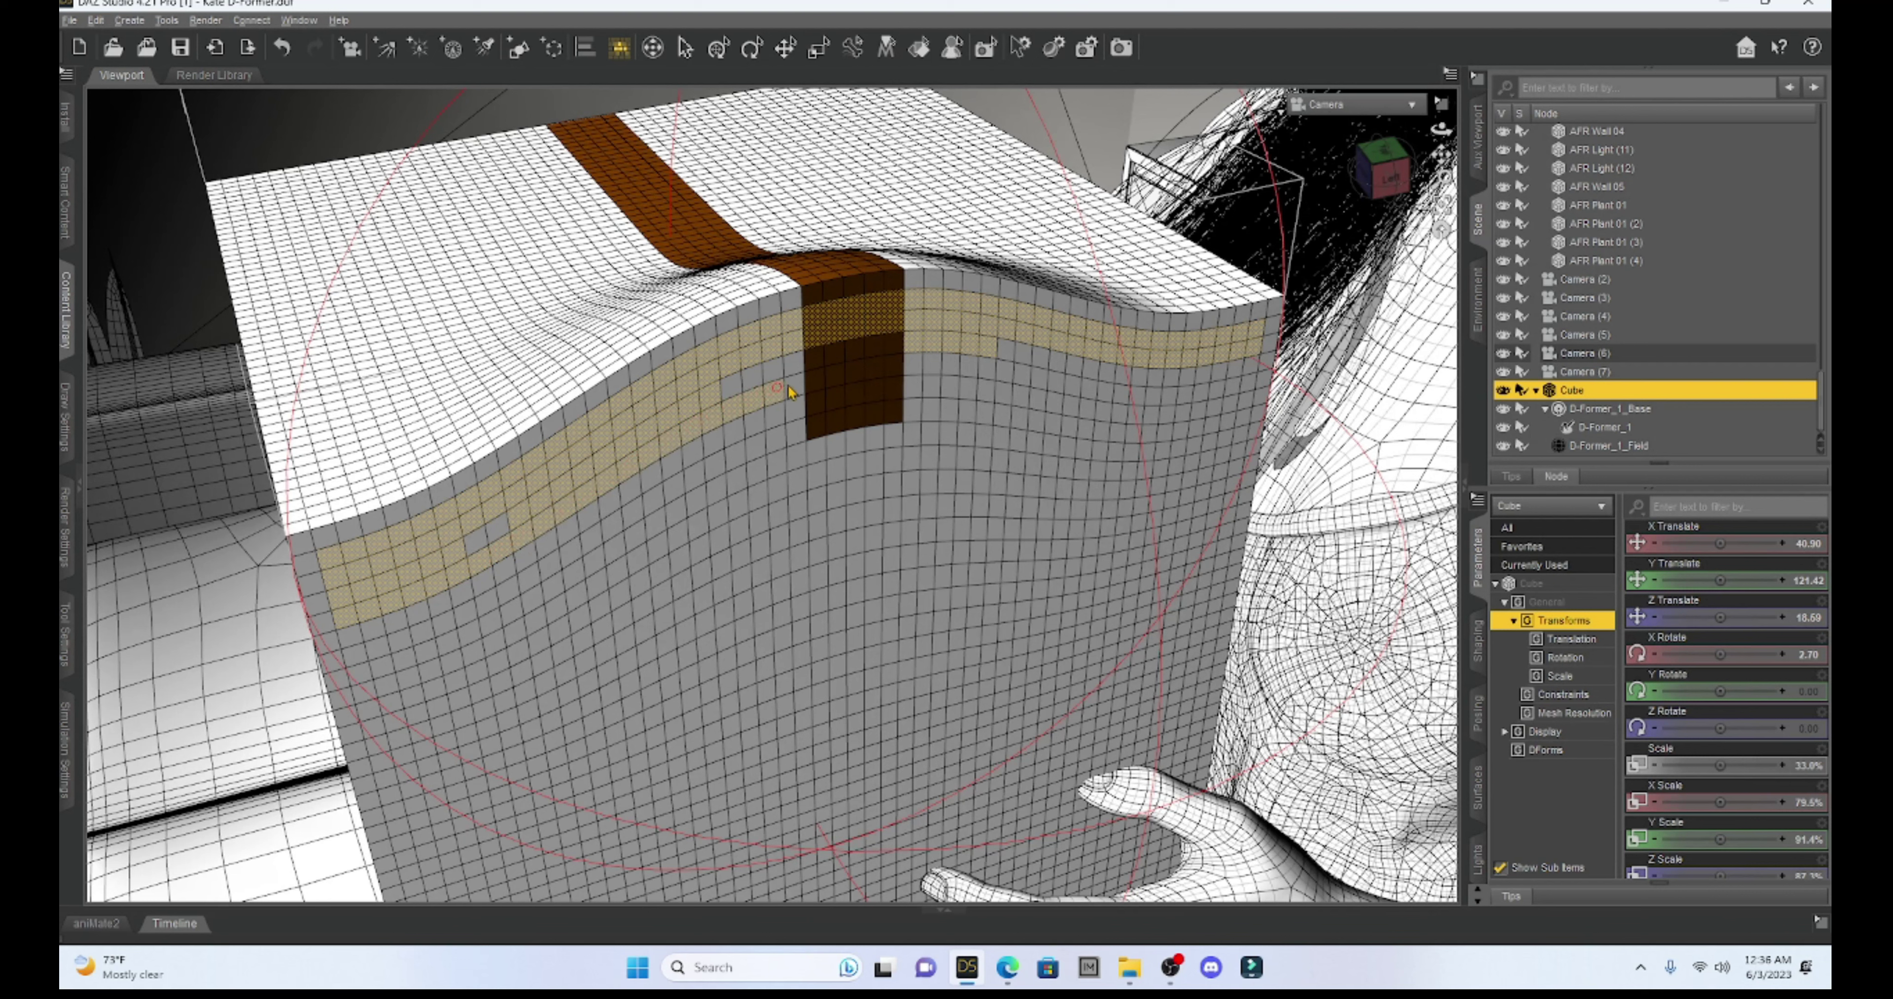
left_click_drag(927, 370, 1194, 402)
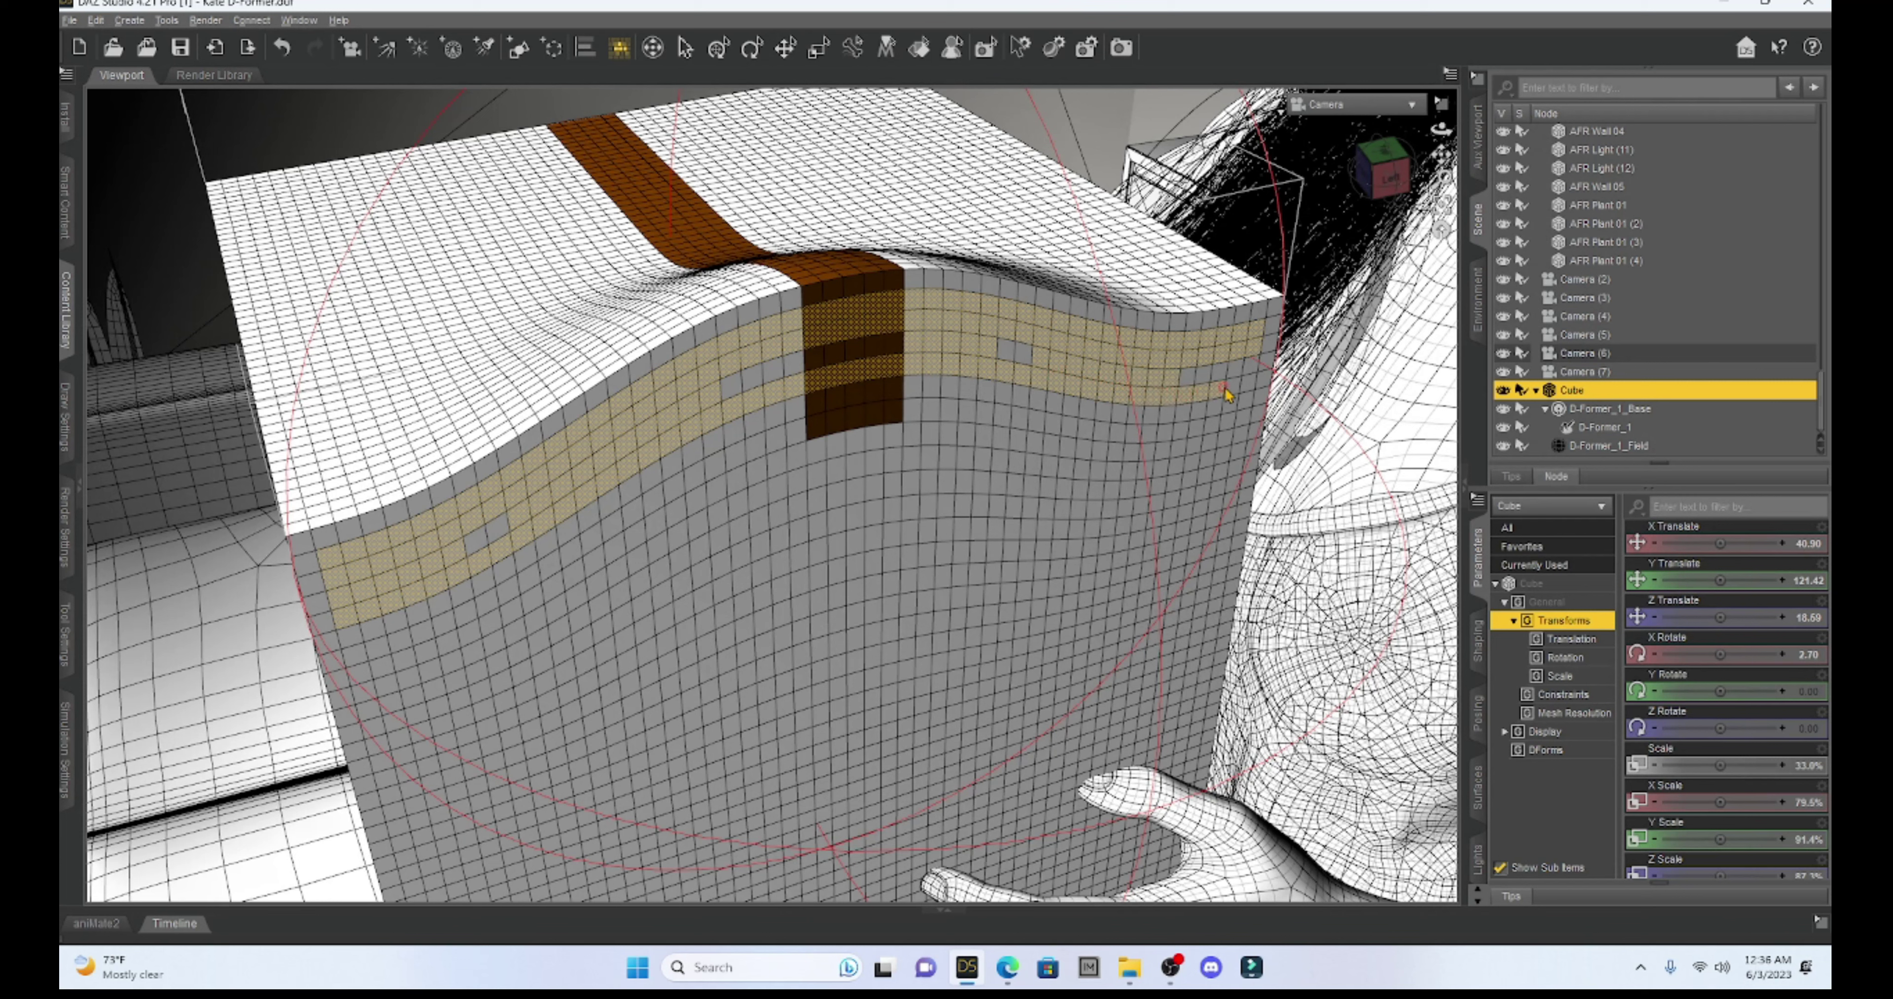
mouse_move(1241, 391)
left_mouse_down()
mouse_move(900, 345)
mouse_move(770, 374)
mouse_move(616, 441)
mouse_move(479, 550)
mouse_move(380, 586)
mouse_move(357, 606)
mouse_move(372, 688)
mouse_move(511, 643)
mouse_move(809, 475)
mouse_move(993, 454)
mouse_move(1187, 465)
mouse_move(1235, 449)
mouse_move(1244, 405)
mouse_move(1192, 417)
mouse_move(1179, 431)
mouse_move(1209, 430)
mouse_move(1170, 458)
mouse_move(773, 470)
mouse_move(384, 672)
mouse_move(1107, 413)
mouse_move(396, 644)
mouse_move(726, 429)
left_mouse_up()
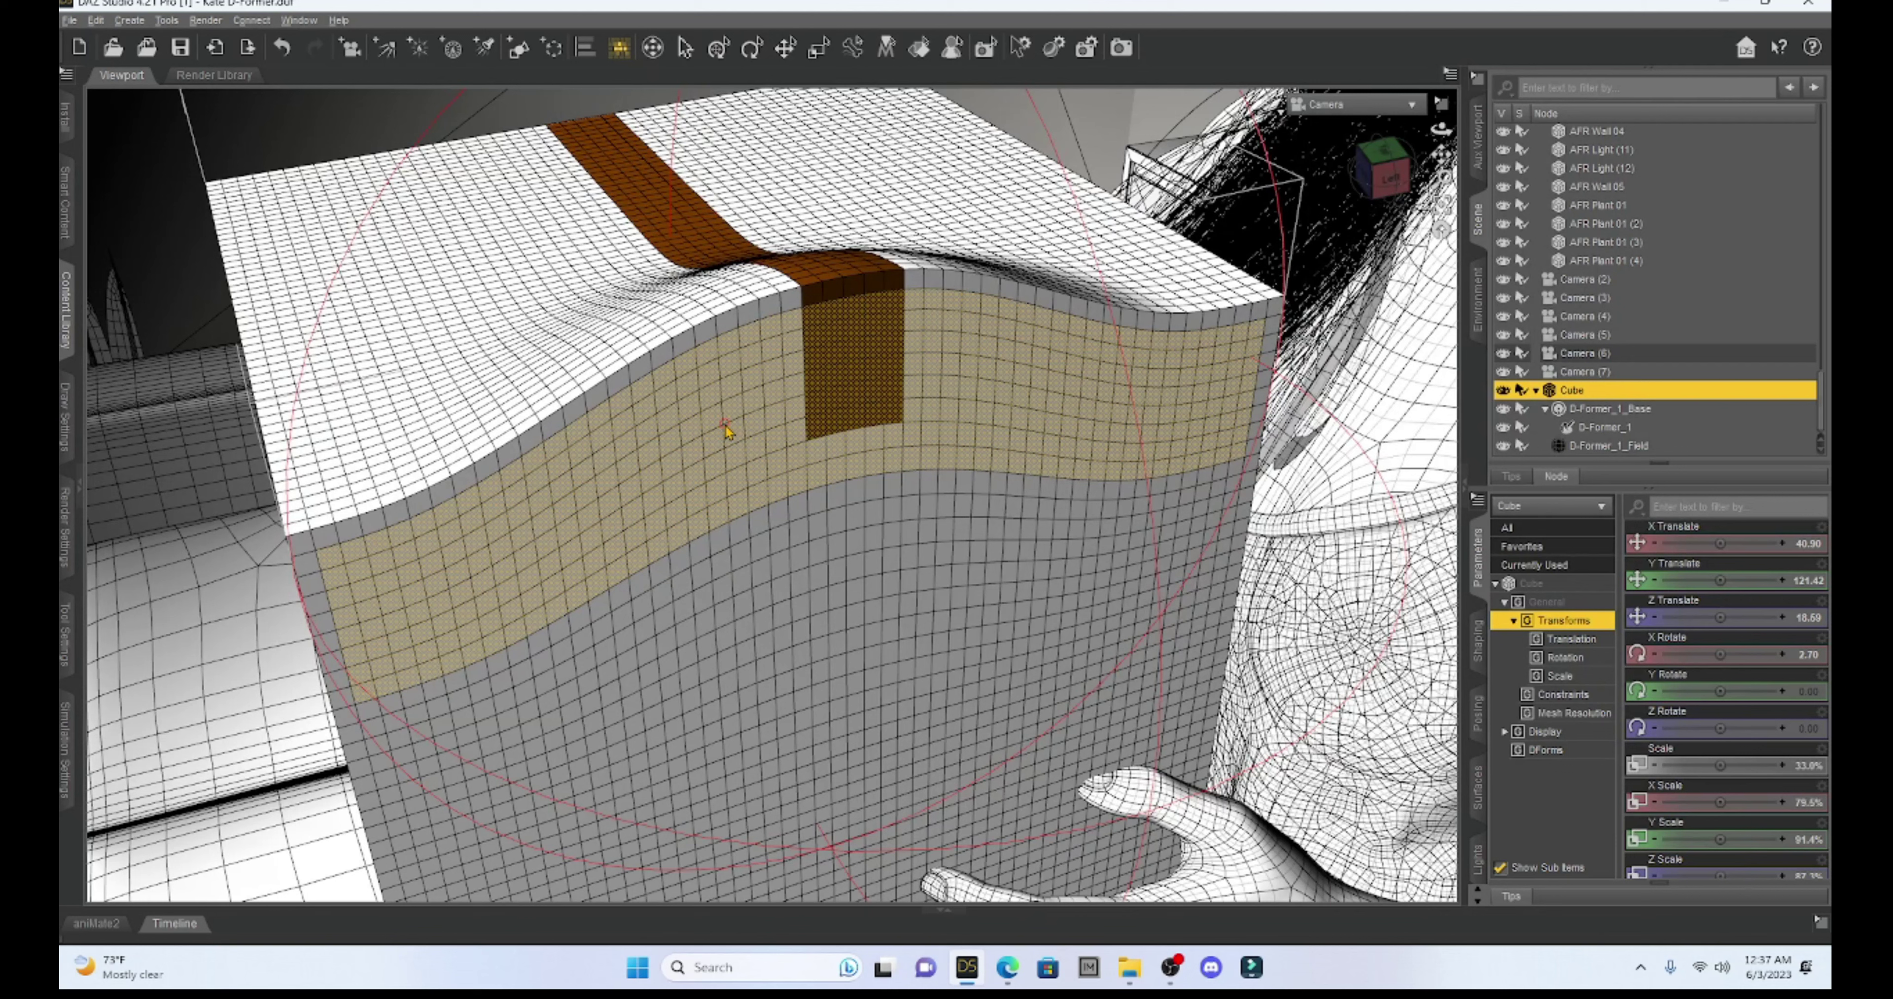
Apply Geometry Visibility > Hide Selected Polygon(s) to the band and orbit to inspect the opening.
right_click(725, 429)
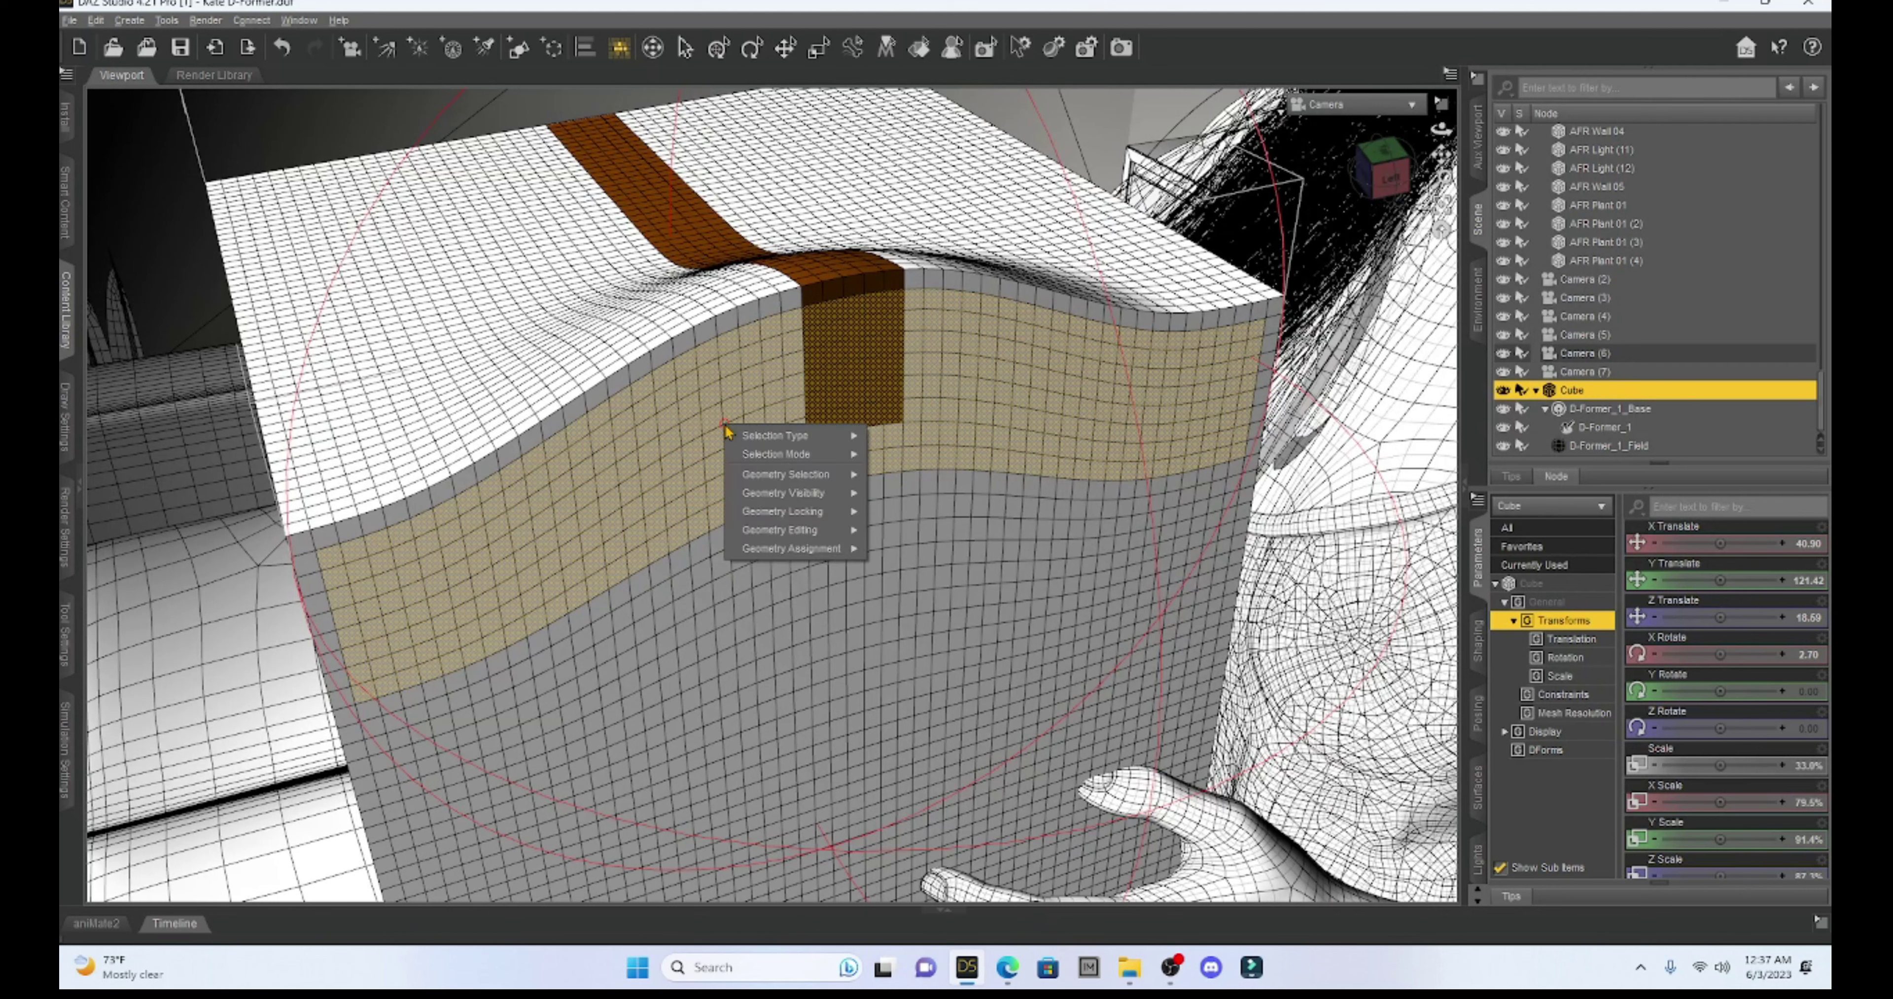
mouse_move(796, 493)
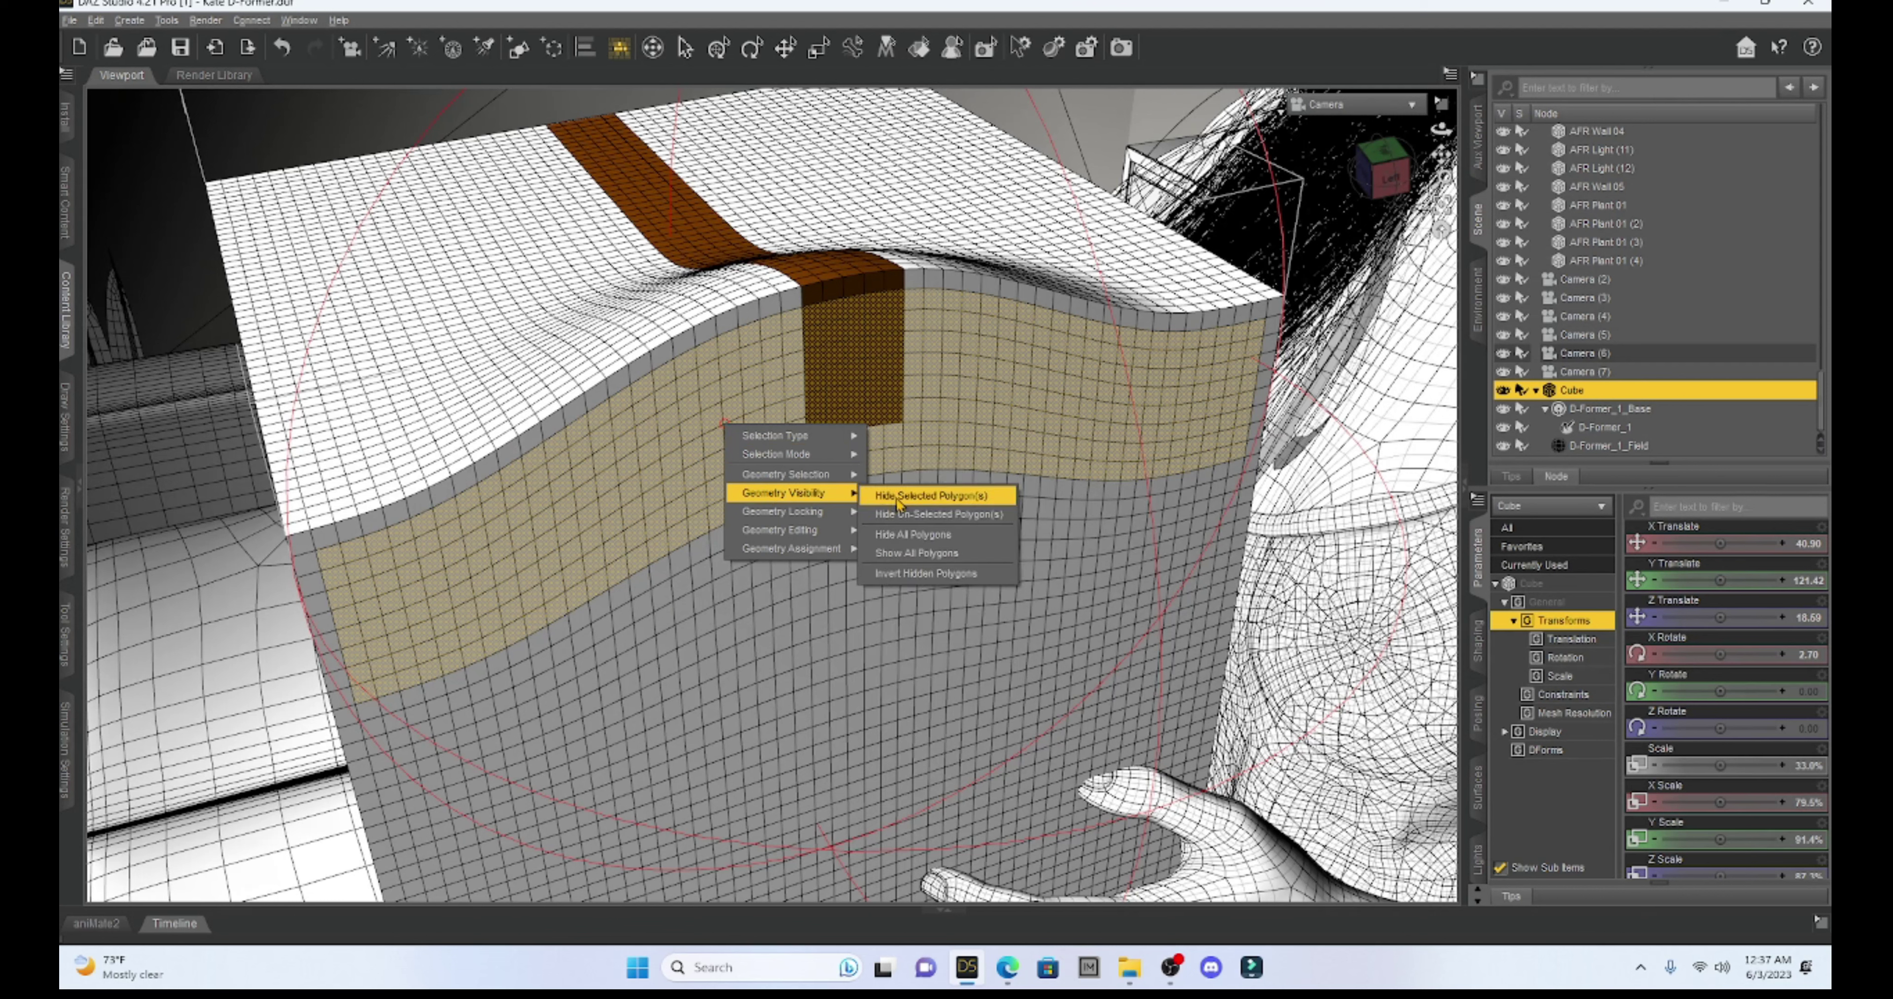
left_click(938, 497)
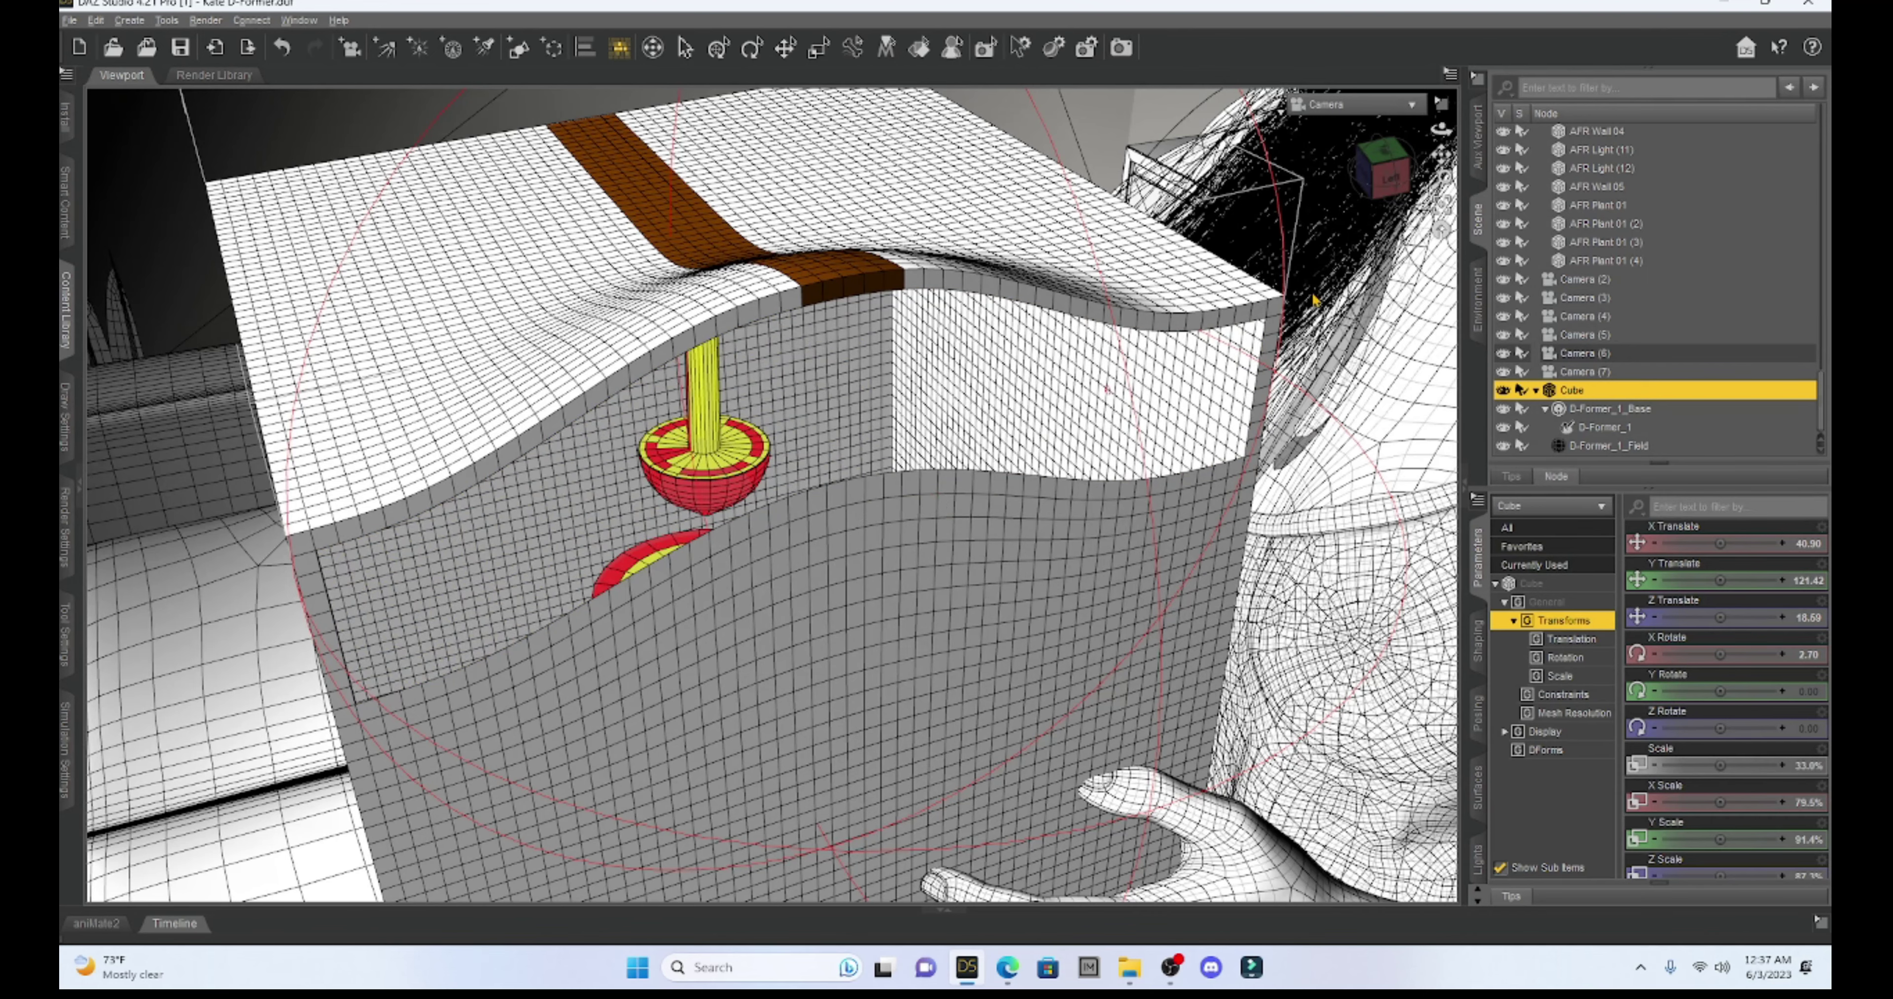
left_click_drag(1393, 180, 1375, 169)
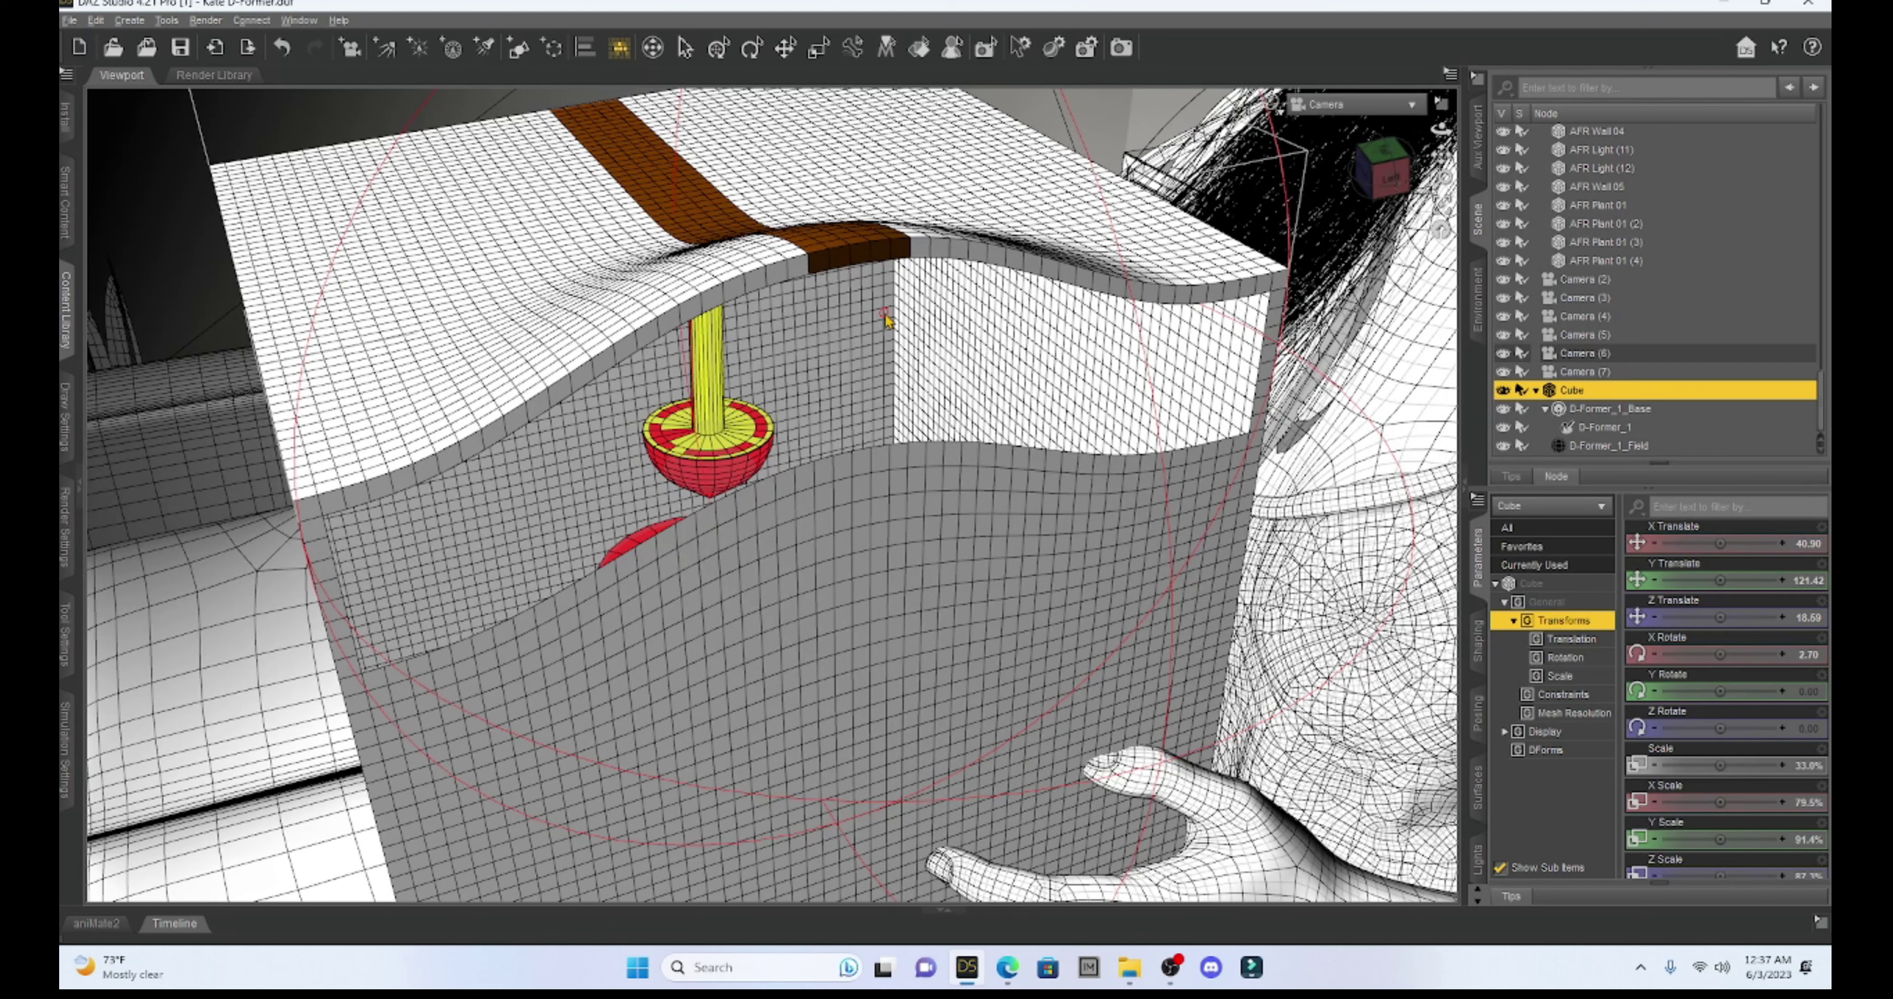
Unhide every polygon of the box with Geometry Visibility > Show All Polygons.
right_click(948, 477)
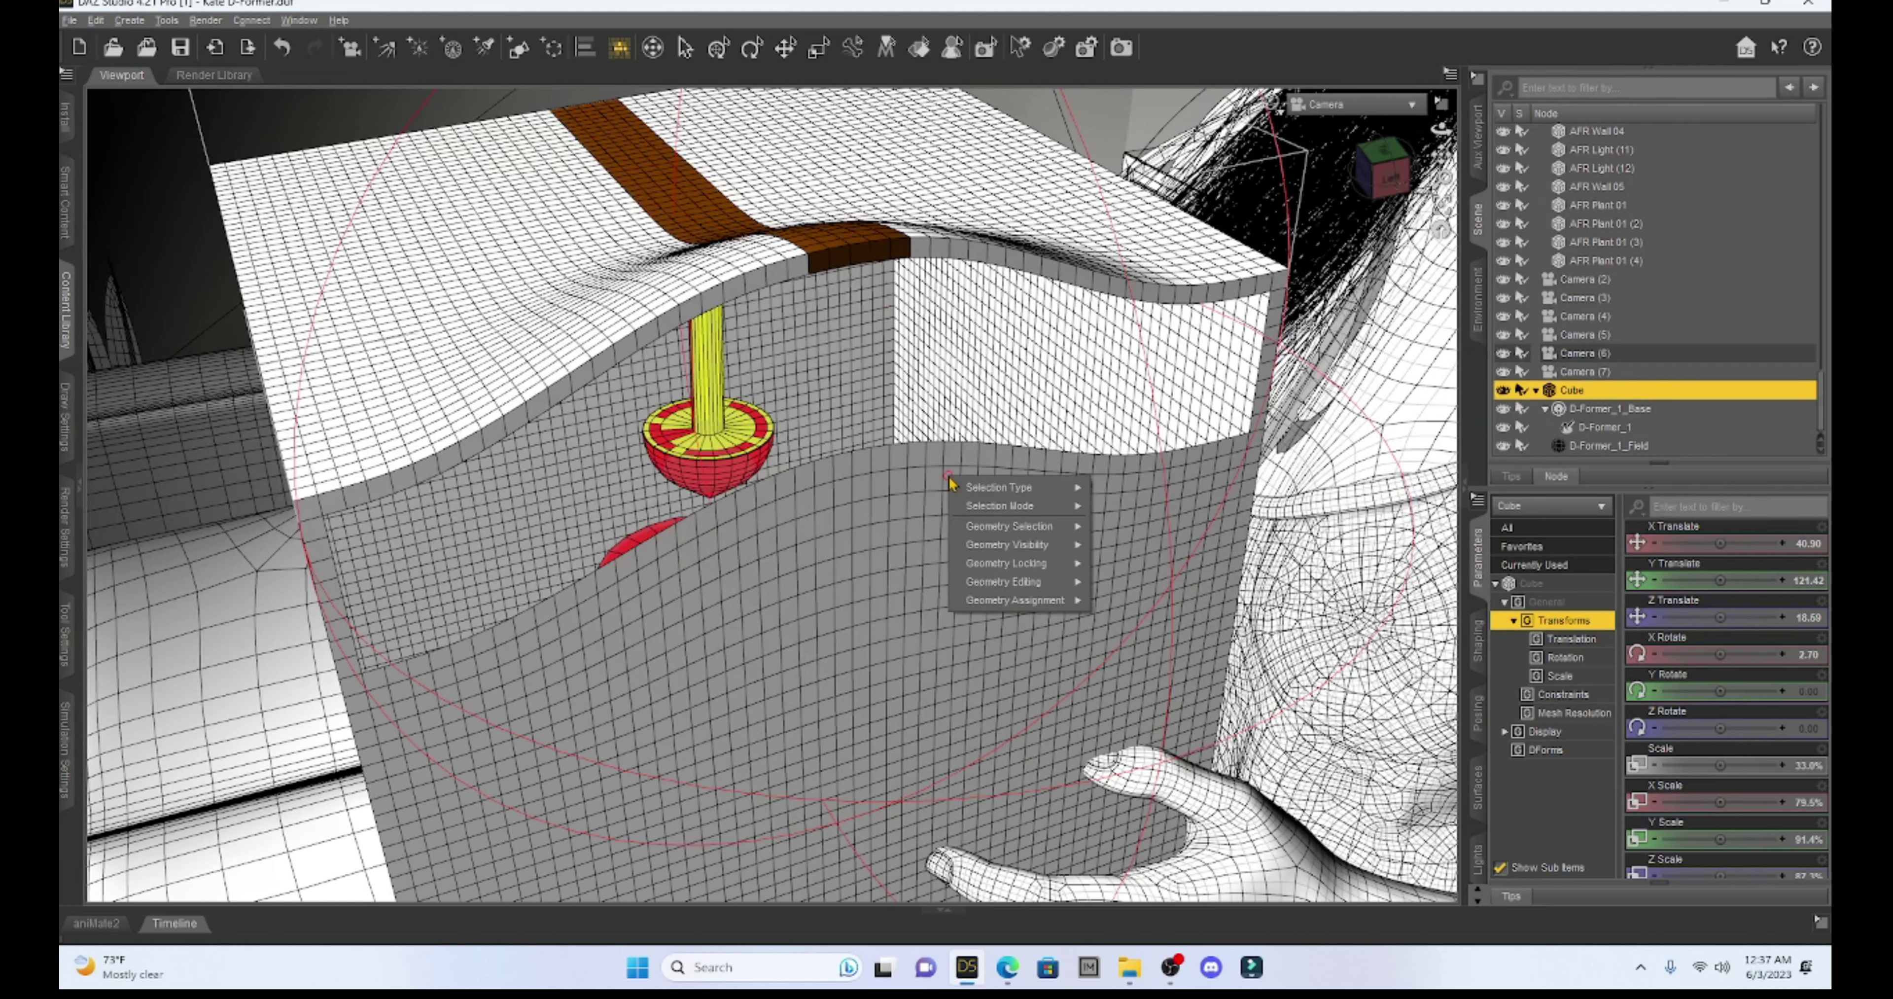
mouse_move(988, 547)
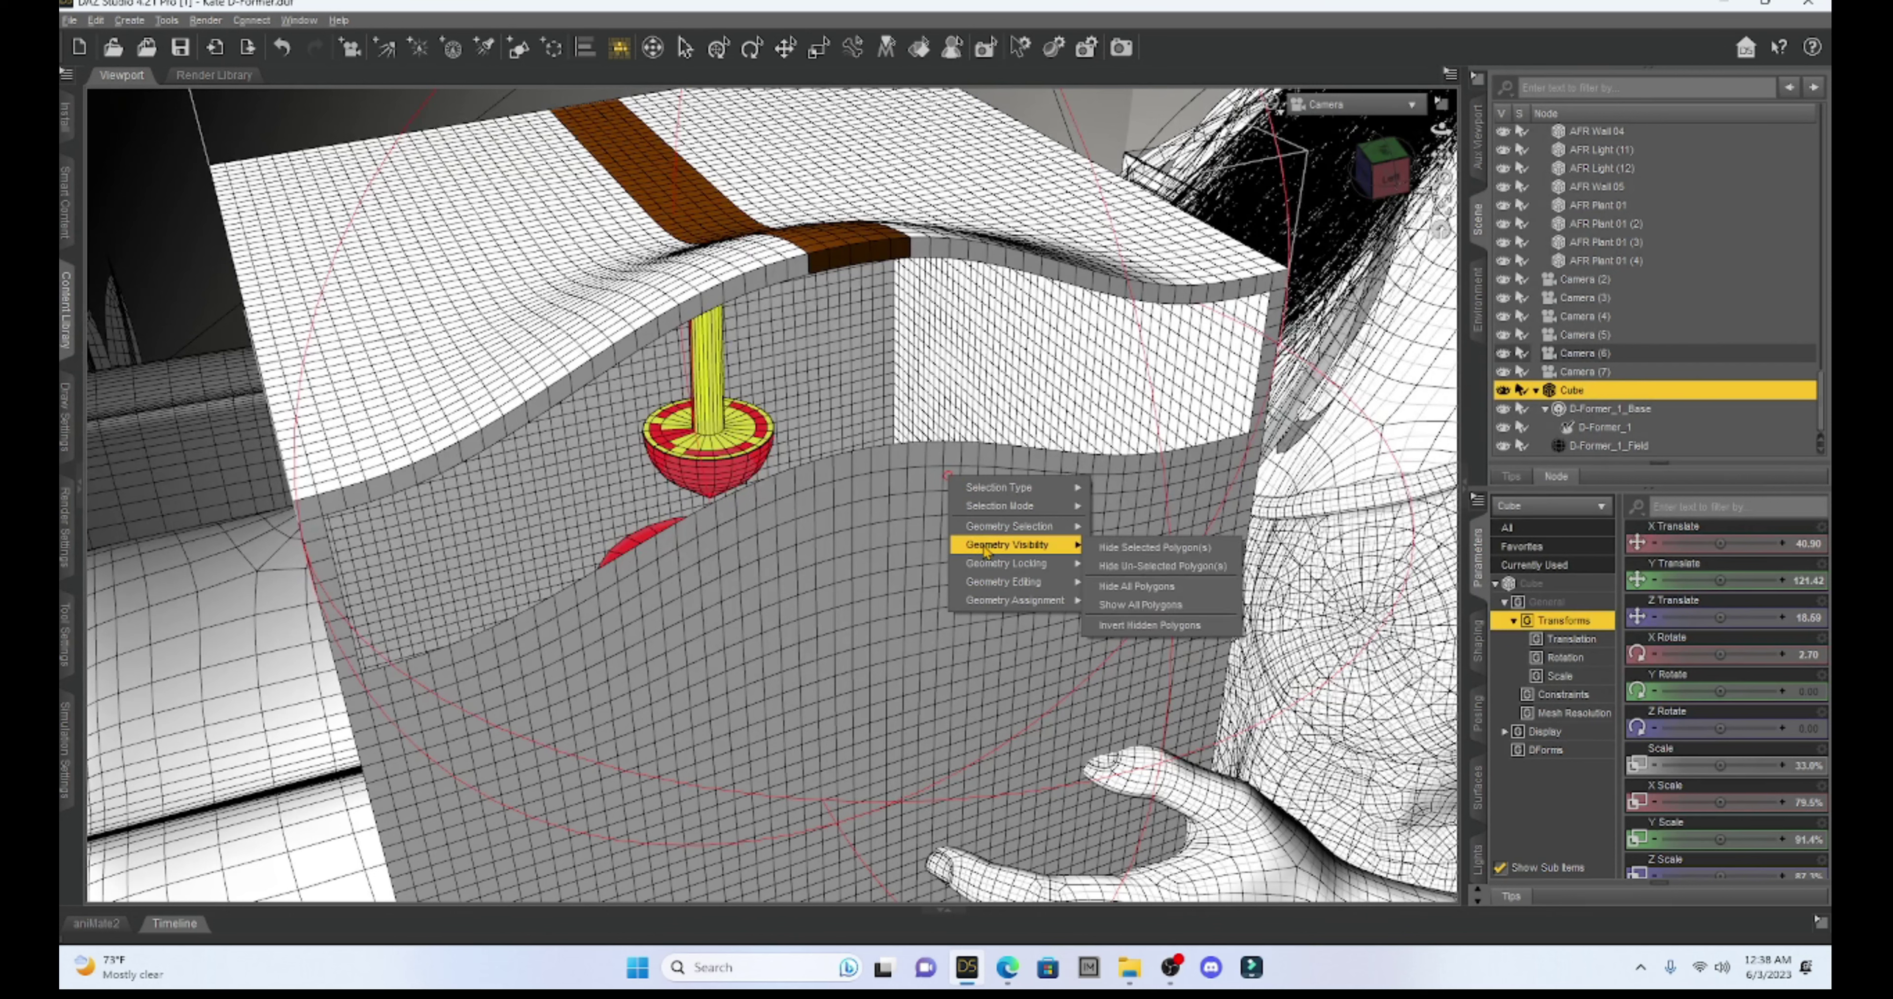
left_click(1106, 606)
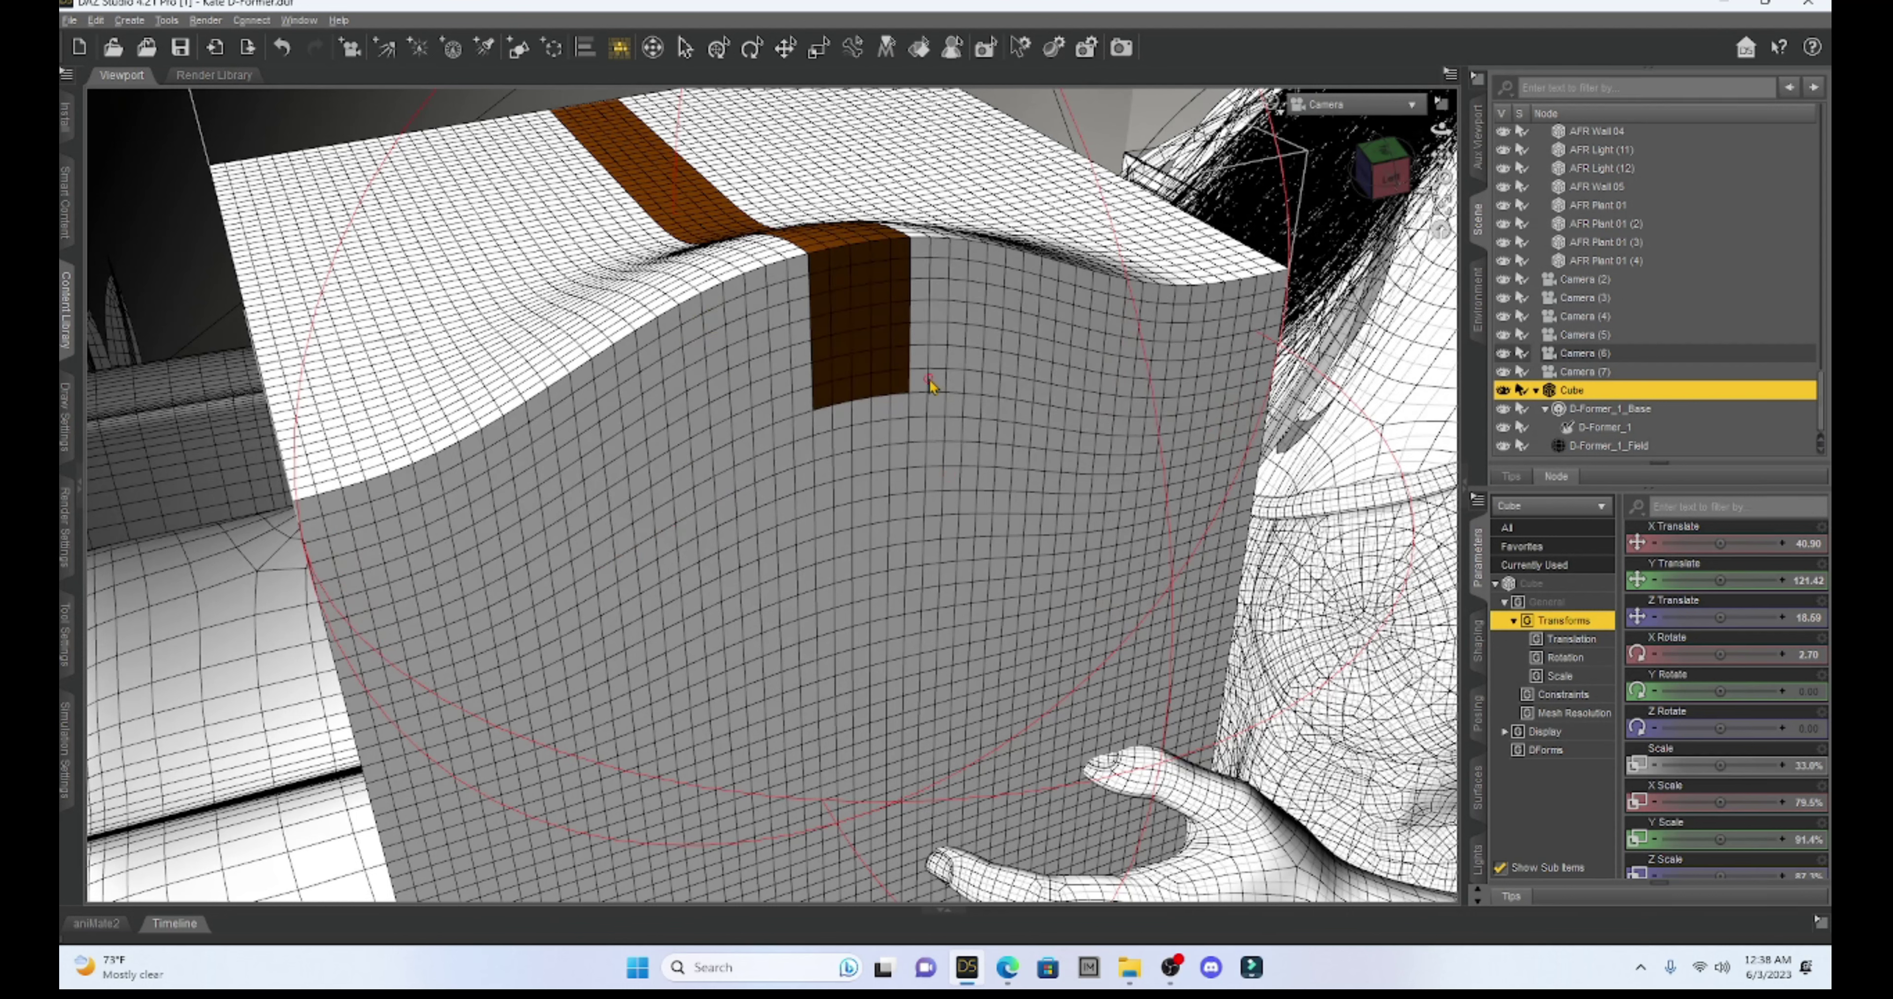
Select a single polygon on the box's front face.
right_click(967, 328)
mouse_move(1036, 398)
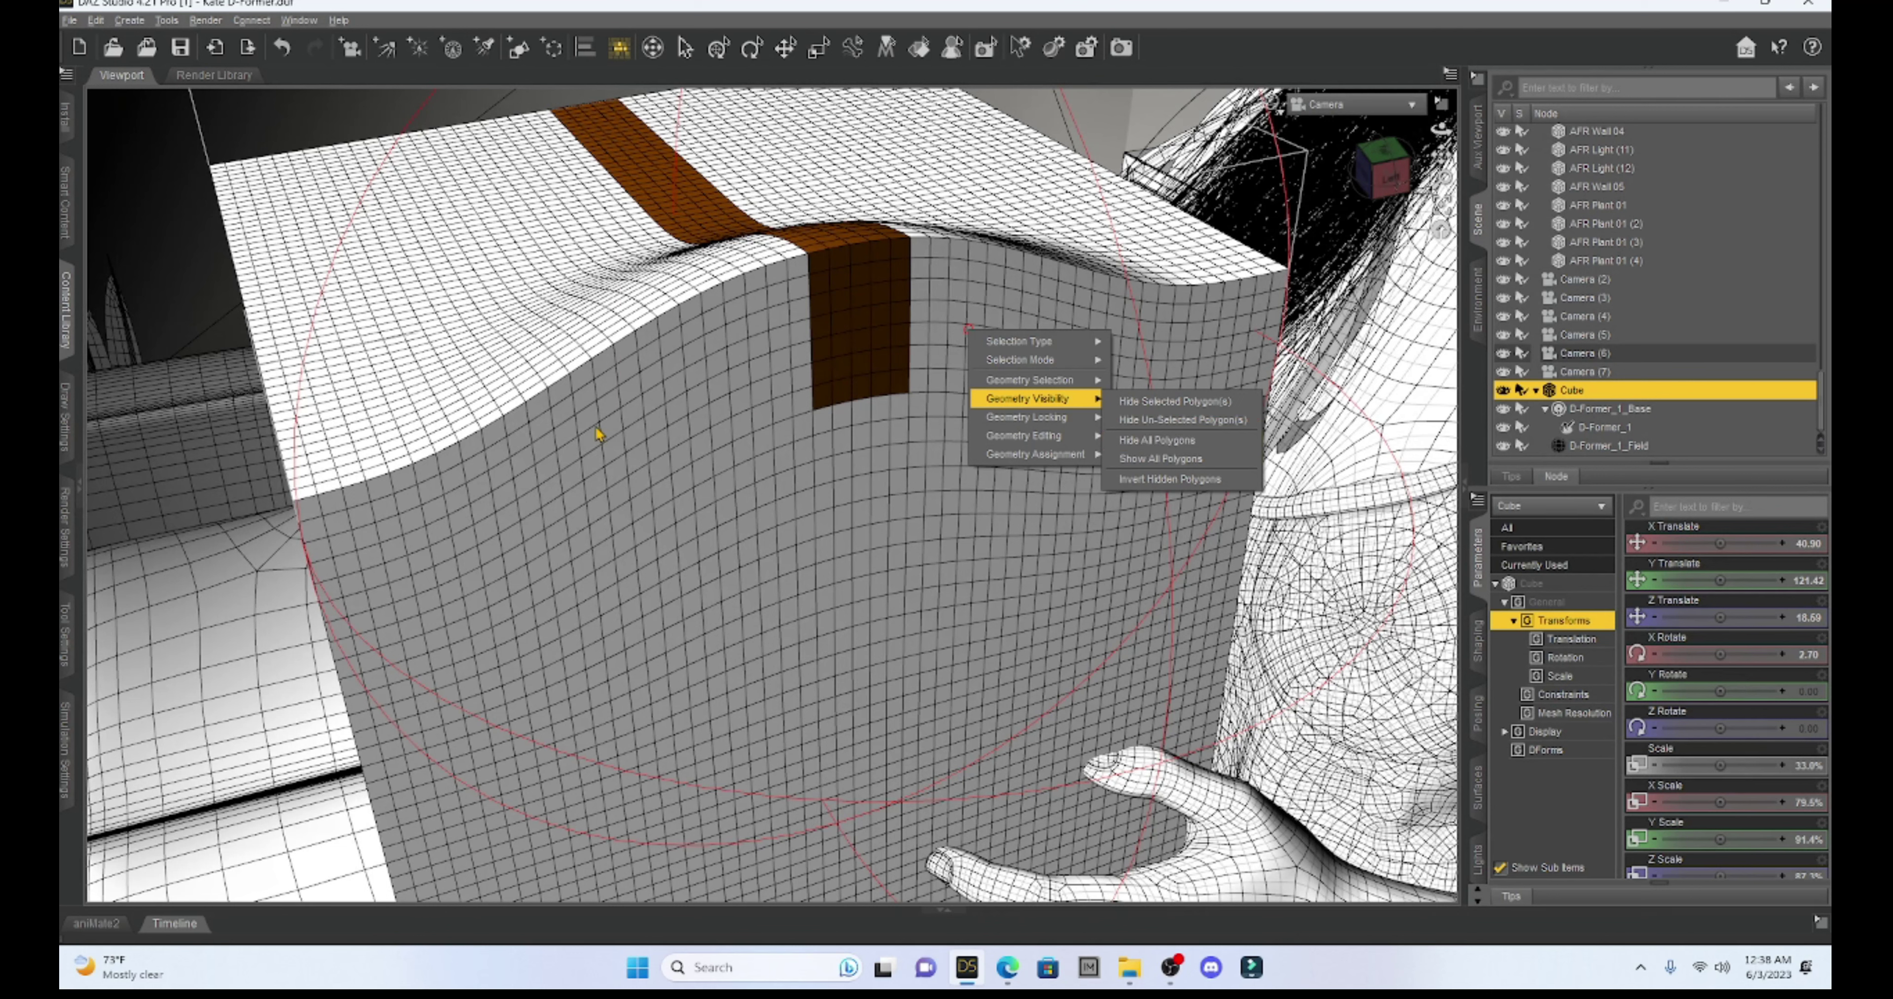
left_click(696, 396)
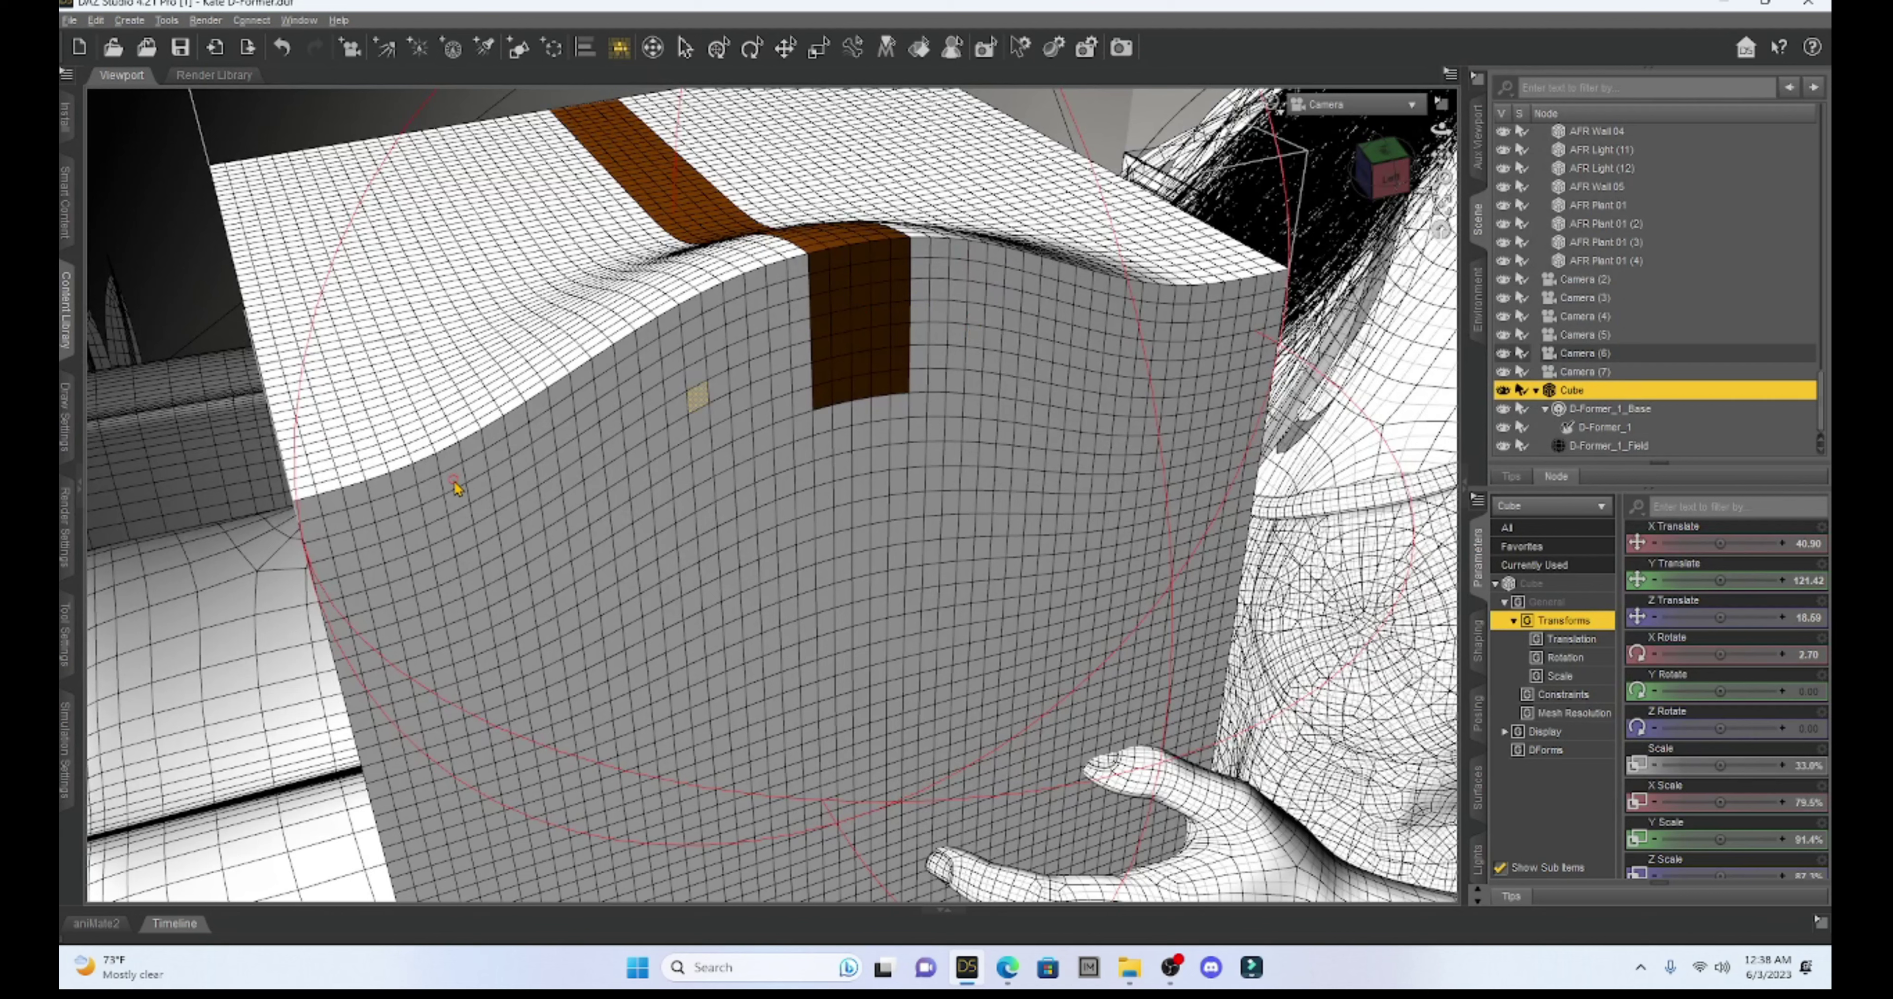
Select a strip of faces along the box's top, hide them, and orbit out to view the gap.
mouse_move(456, 487)
left_mouse_down()
mouse_move(730, 329)
mouse_move(963, 285)
mouse_move(1152, 318)
mouse_move(565, 444)
mouse_move(758, 354)
mouse_move(1152, 356)
mouse_move(959, 346)
mouse_move(602, 463)
mouse_move(927, 362)
left_mouse_up()
right_click(997, 323)
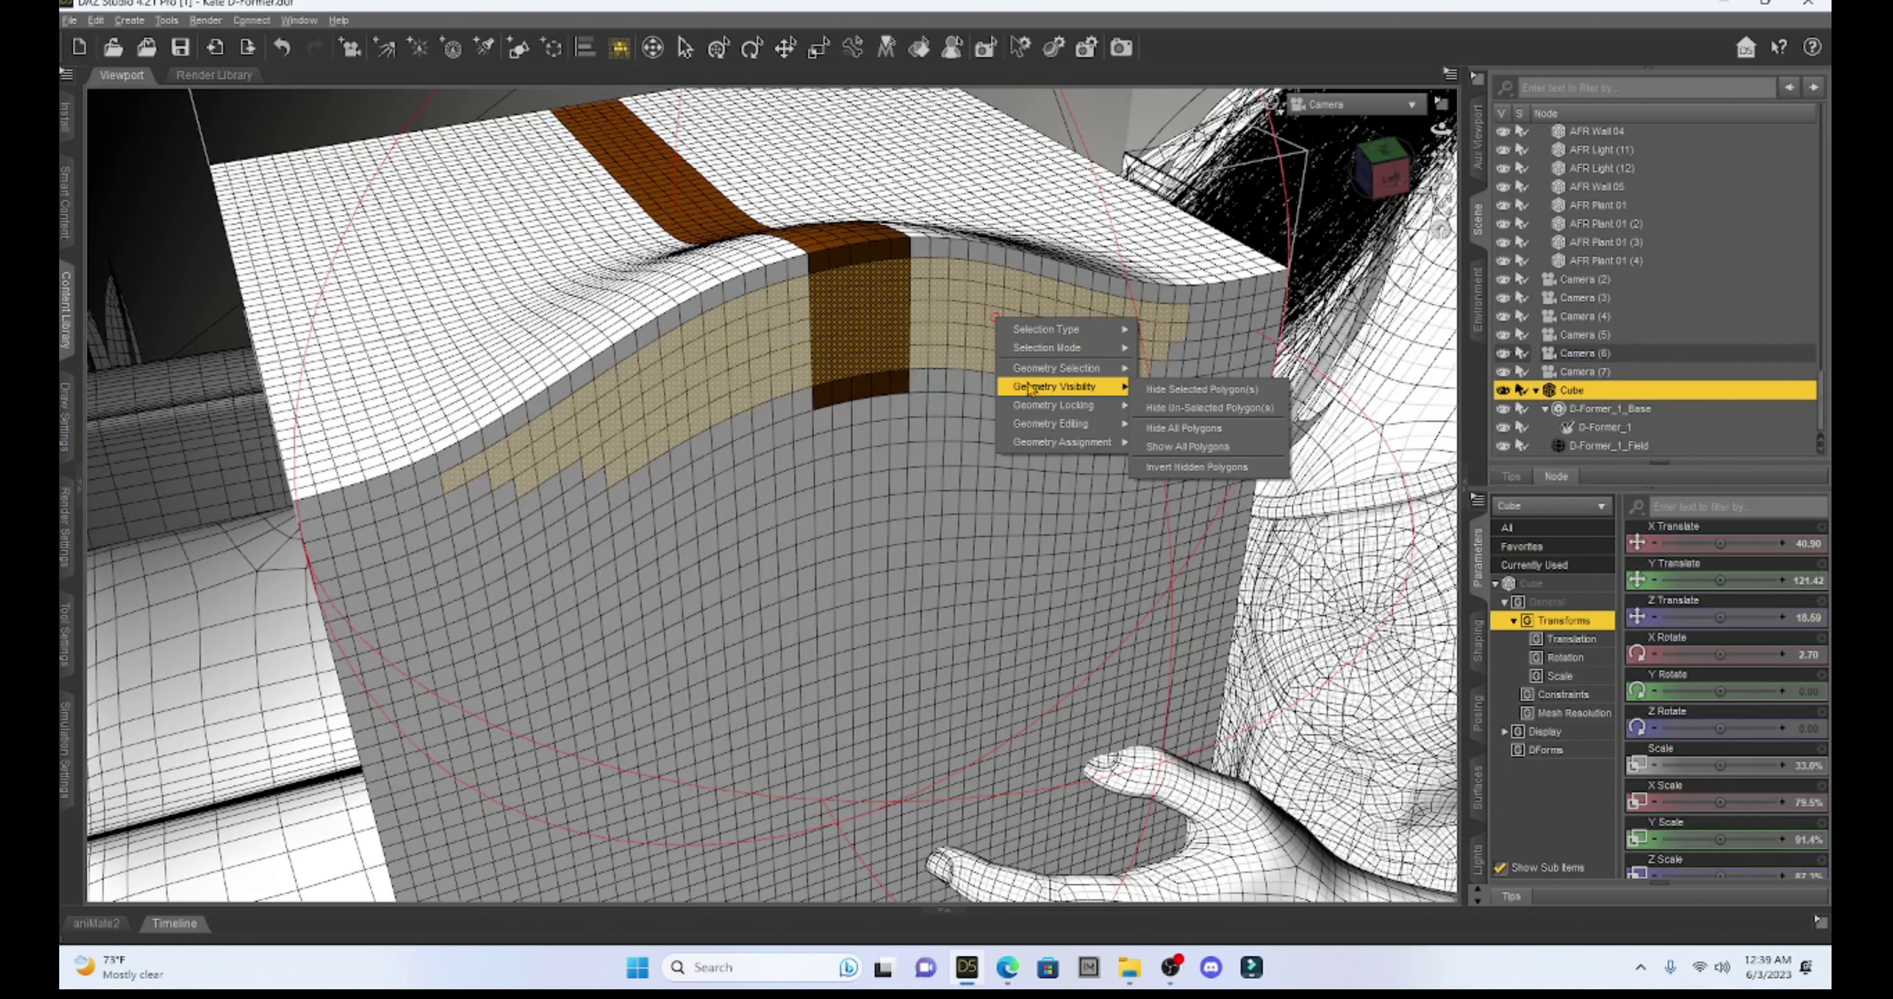
left_click(1152, 393)
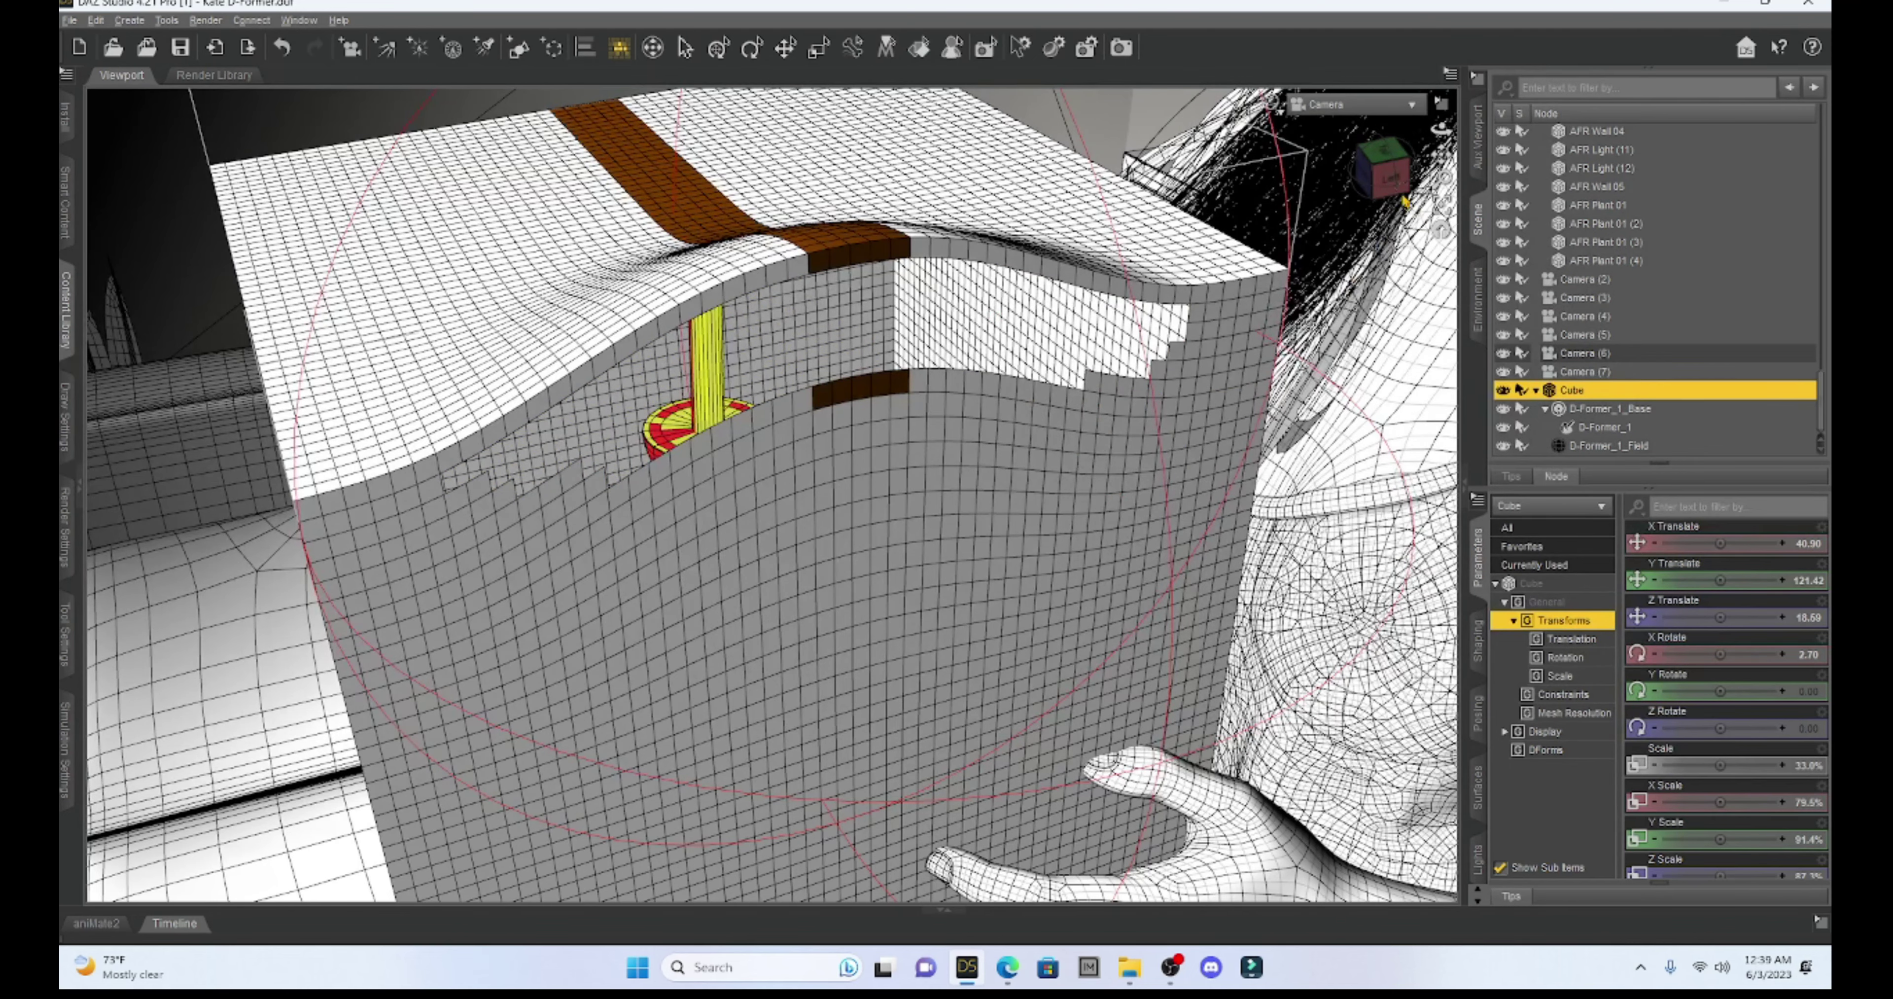
left_click_drag(1392, 195, 1441, 155)
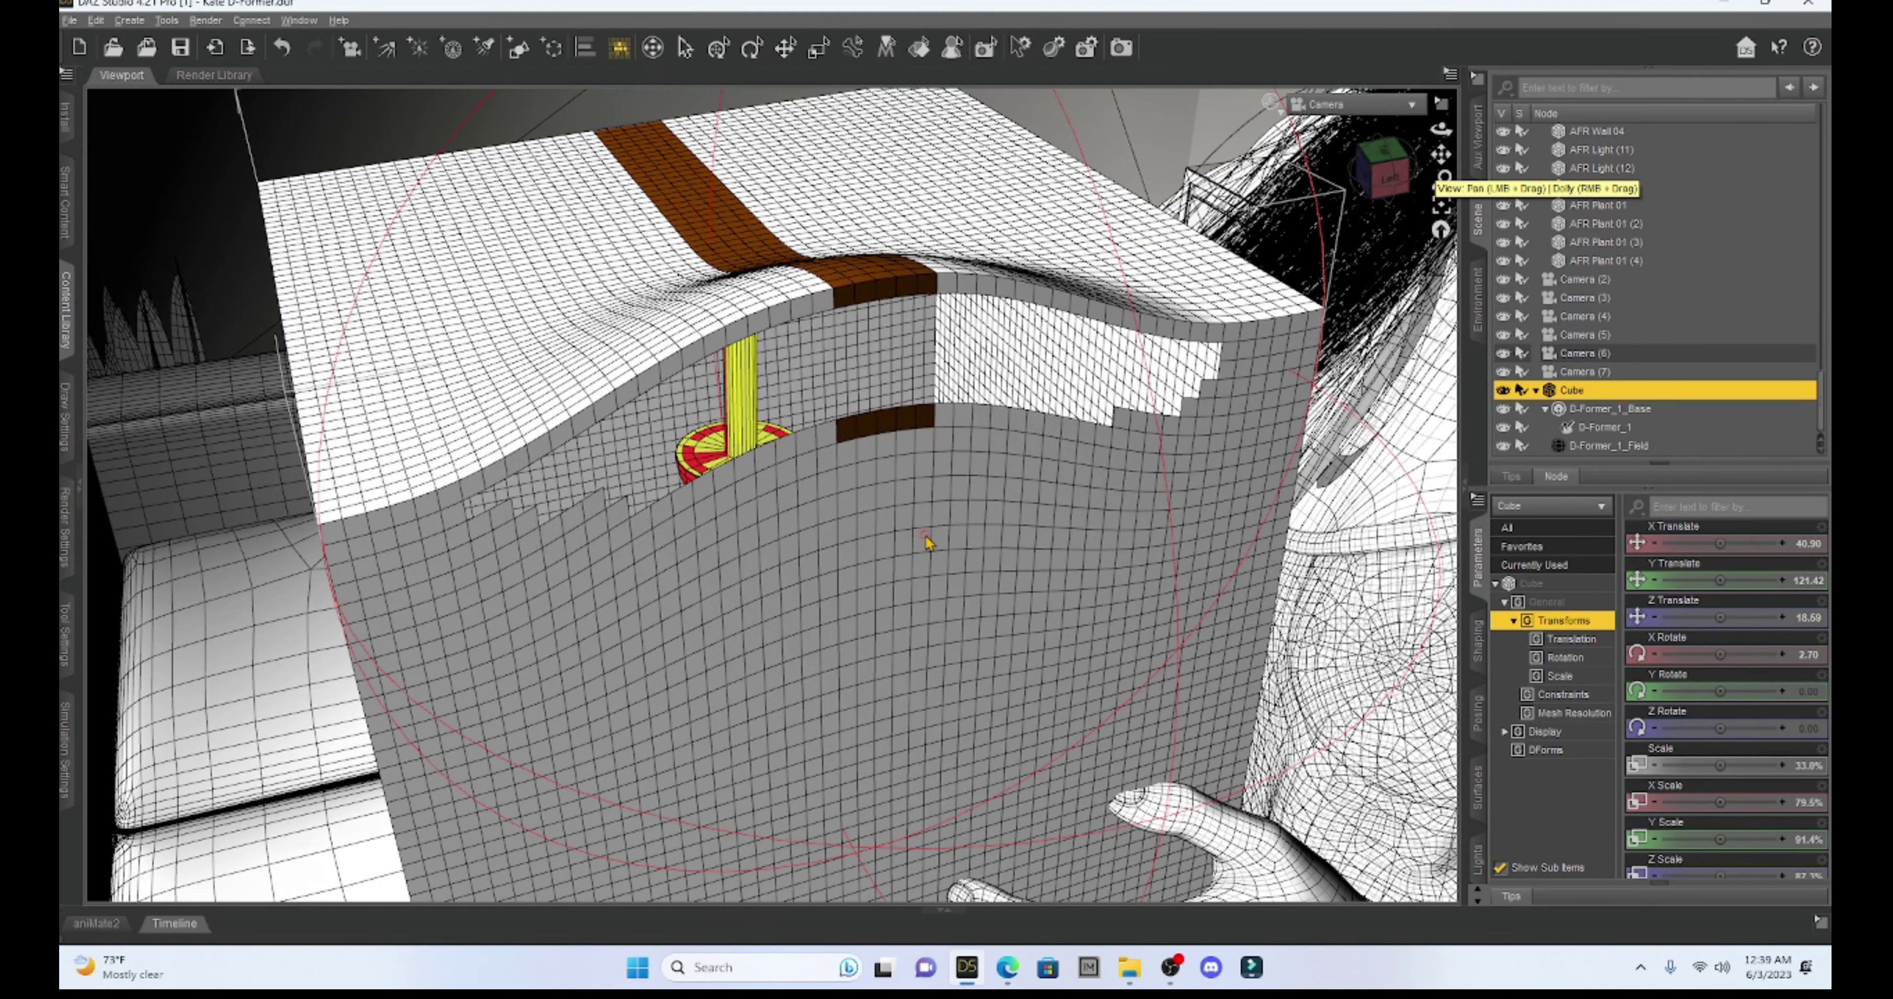
scroll(926, 538, "down", 6)
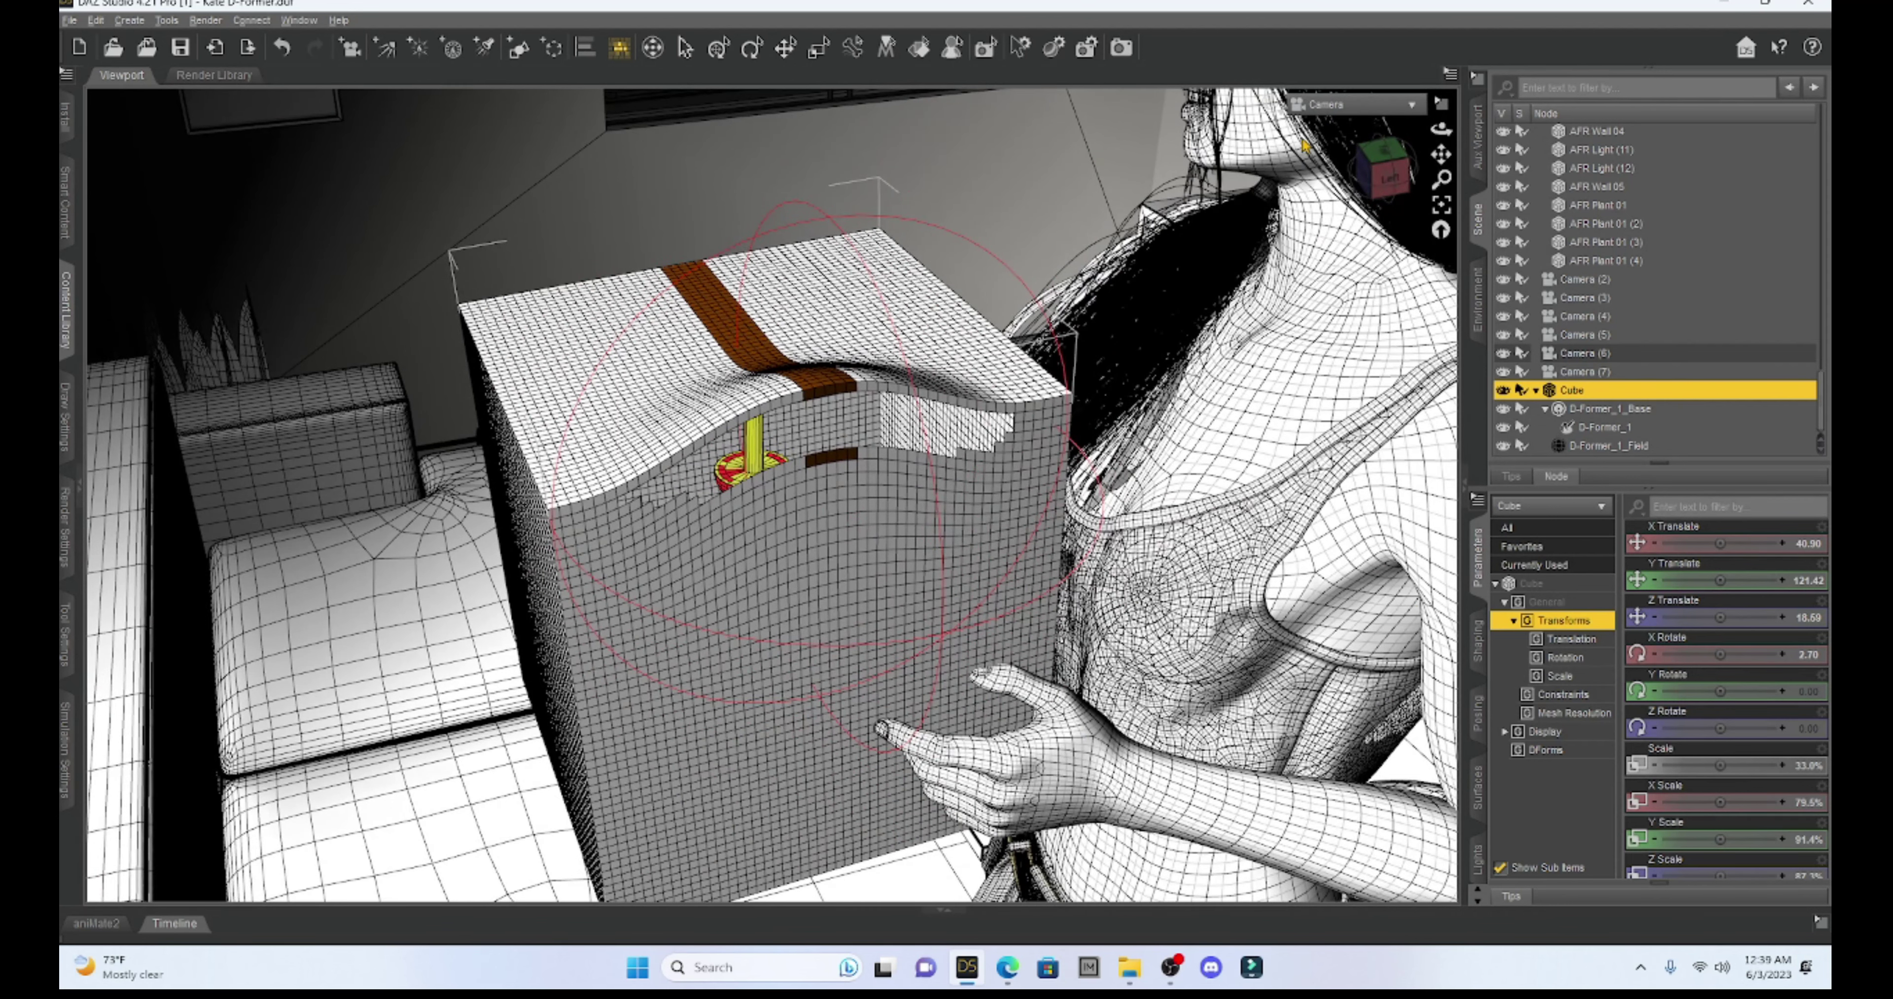
Switch the viewport DrawStyle to Texture Shaded and orbit to see the box from another side.
left_click(1282, 119)
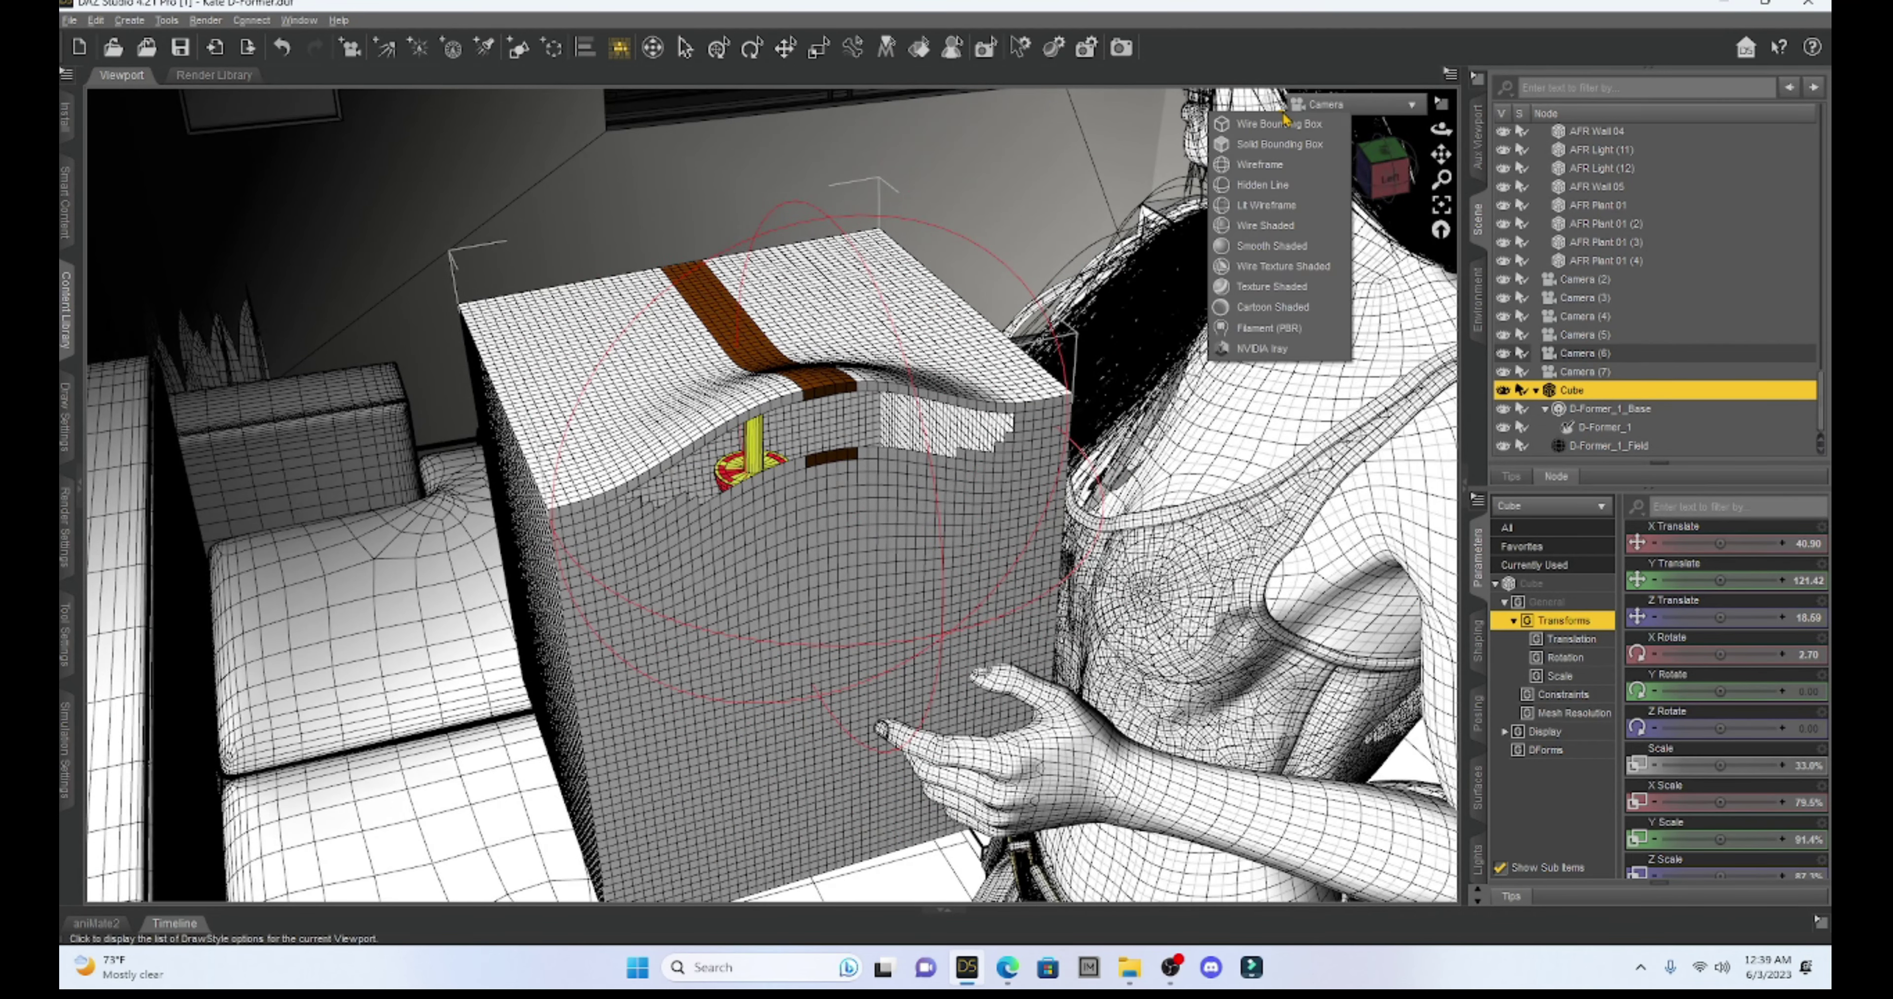
left_click(1264, 293)
left_click_drag(1384, 175, 1345, 135)
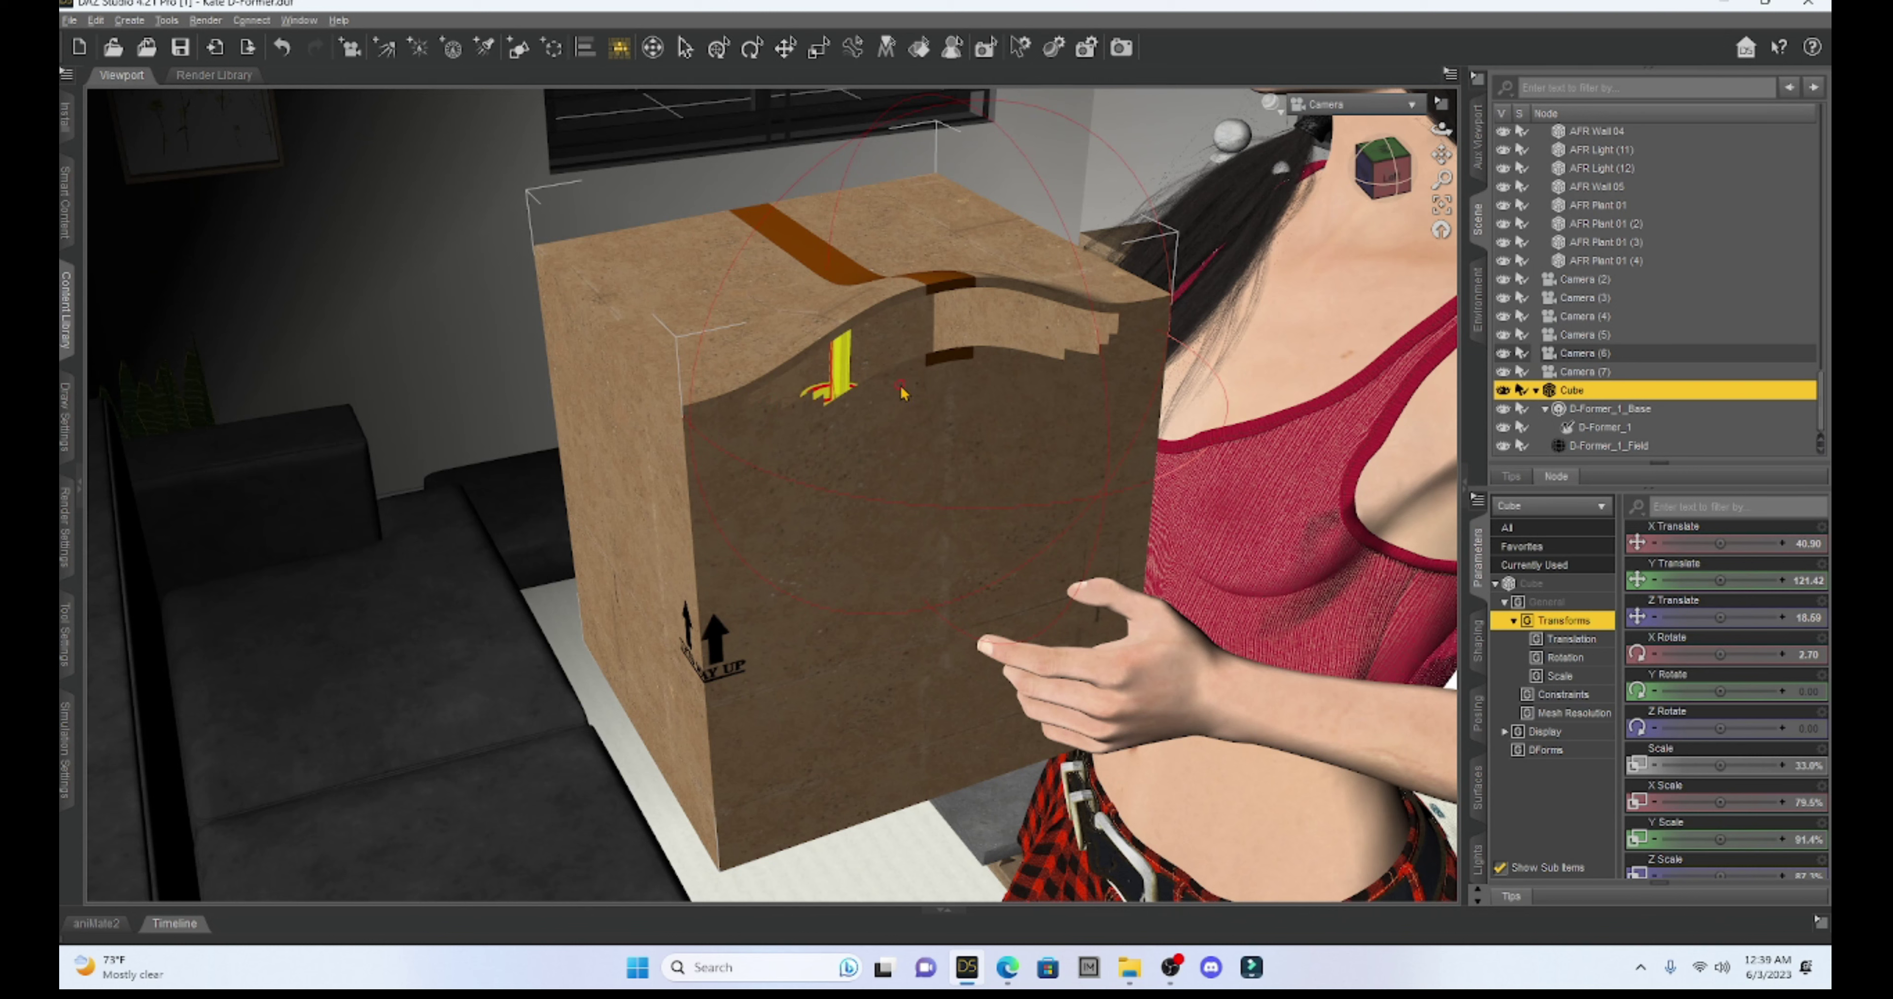
Delete the box's 163 hidden polygons with Geometry Editing > Delete Hidden Polygon(s), confirming Yes.
right_click(956, 384)
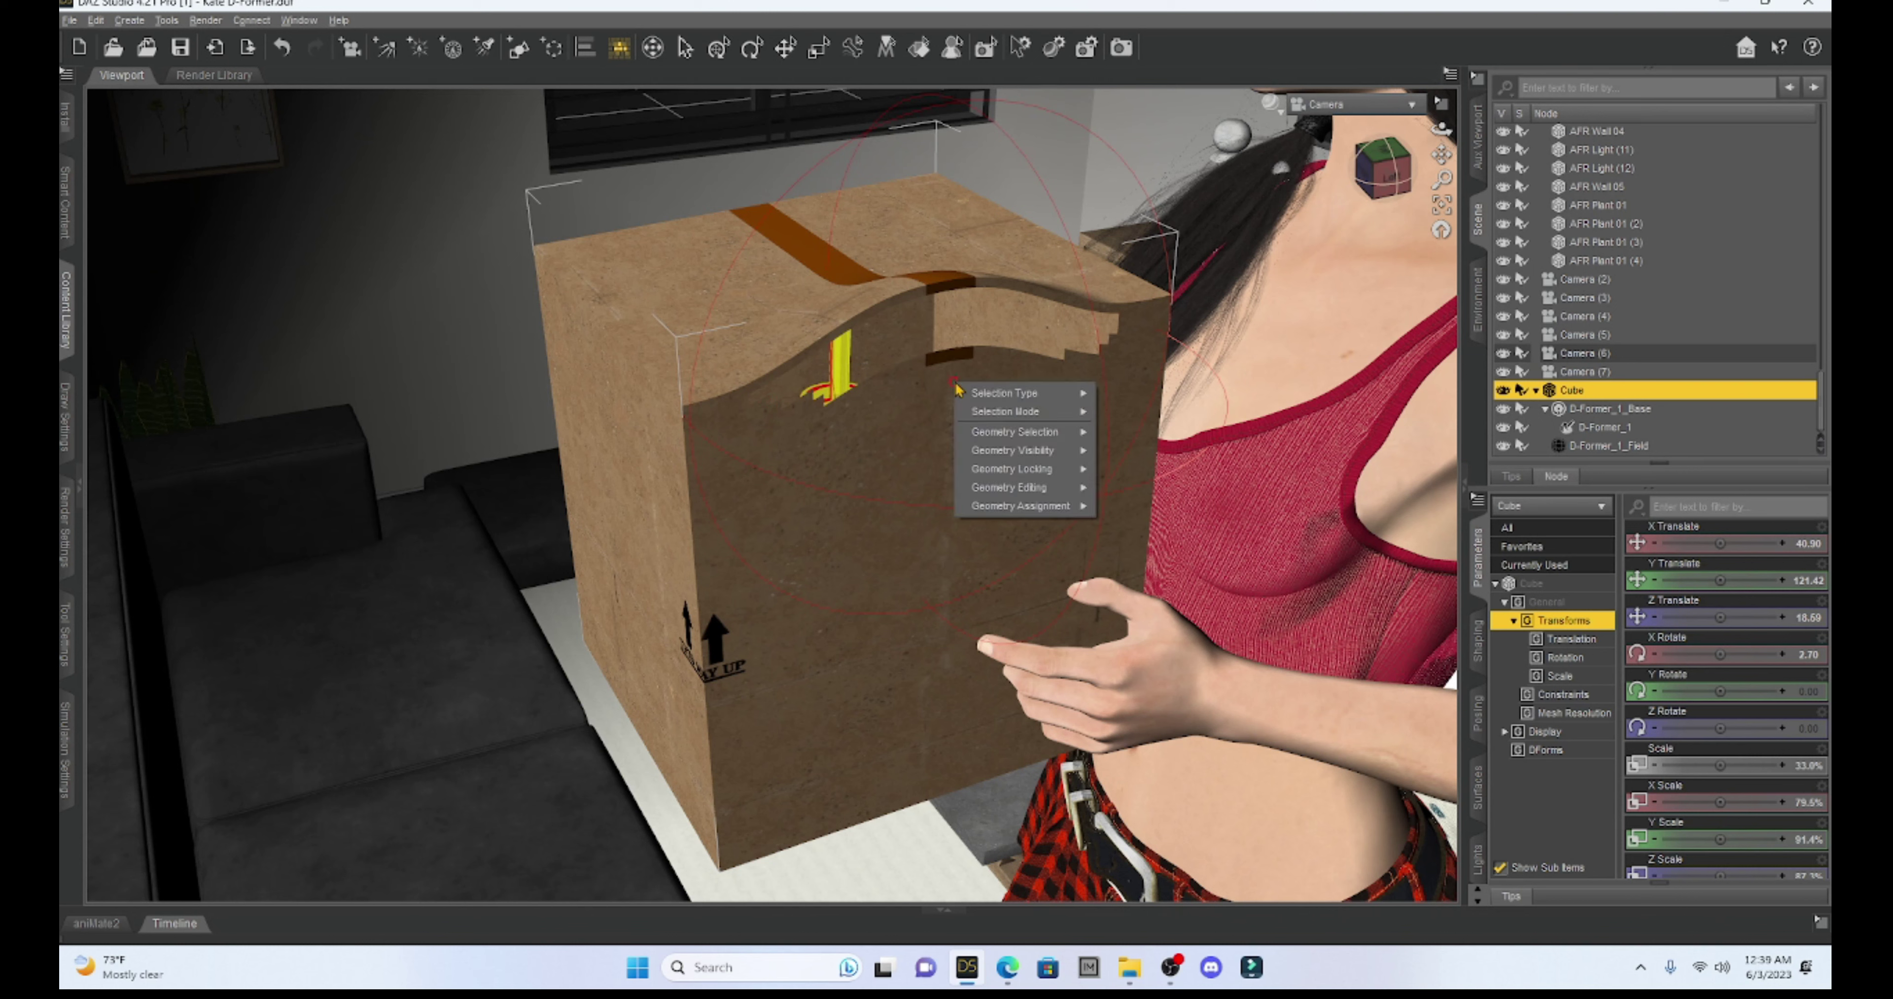
mouse_move(992, 451)
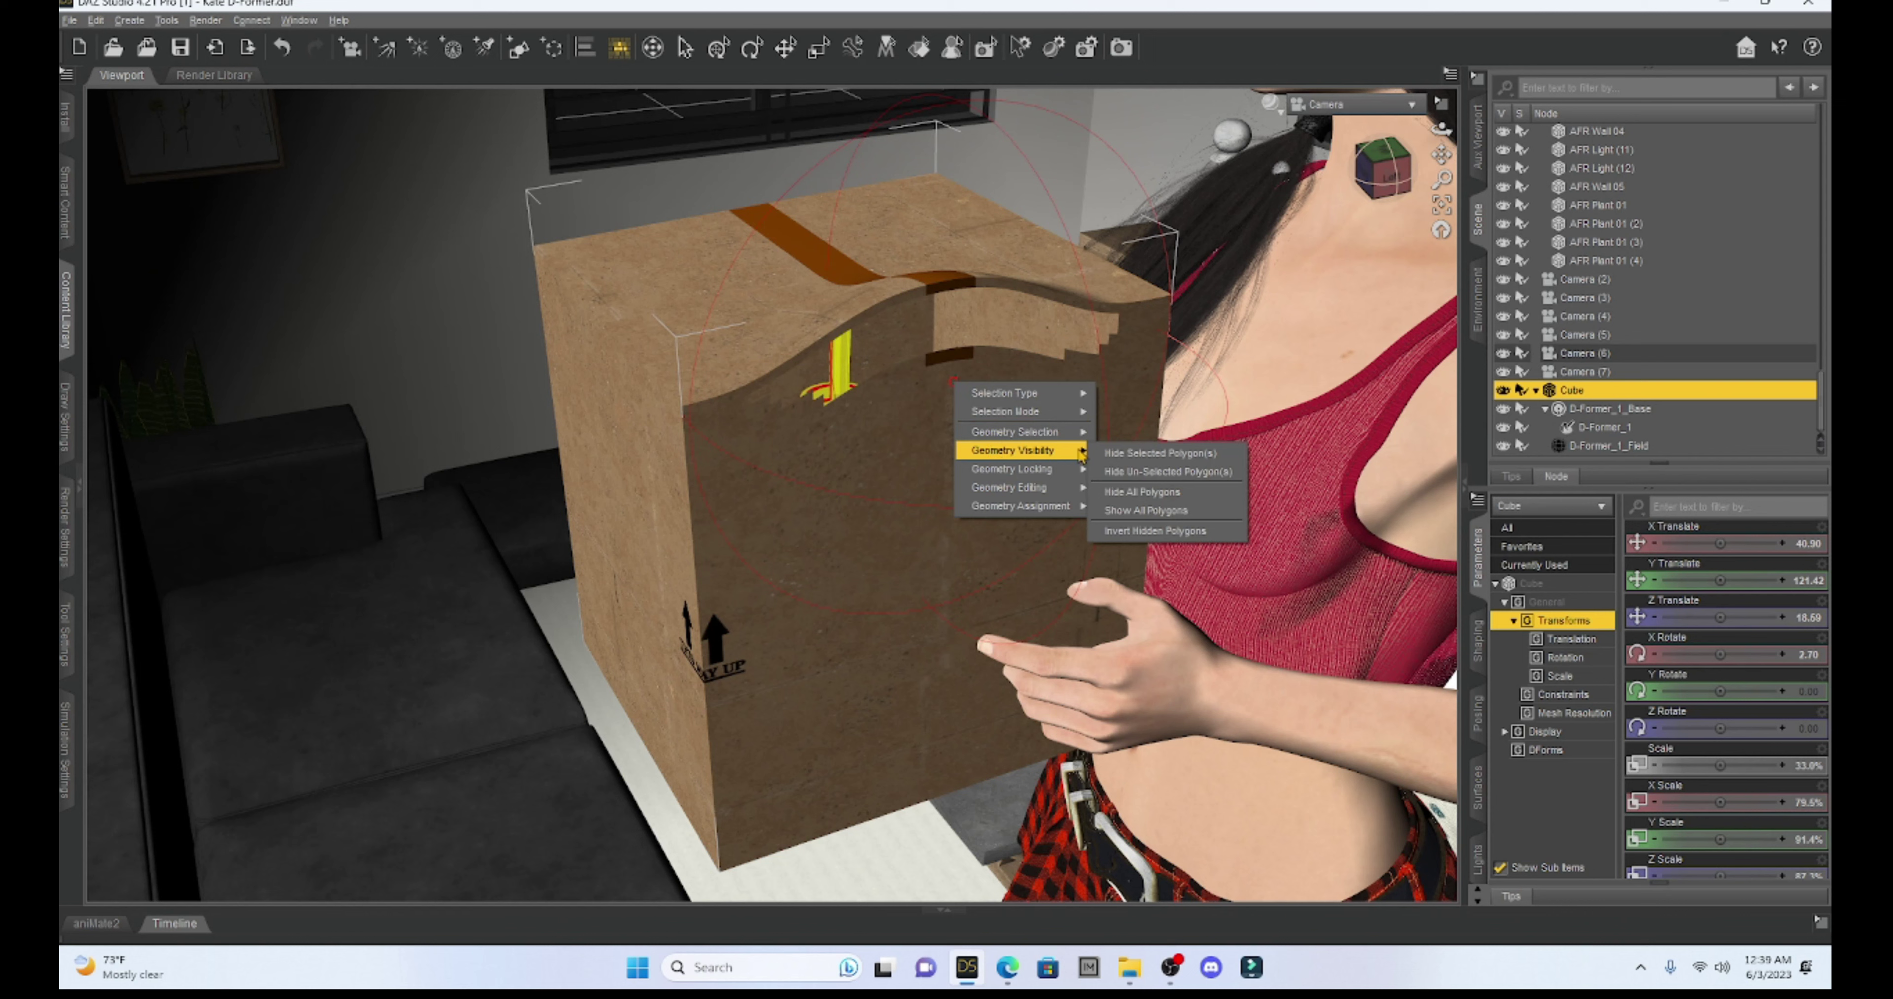
mouse_move(1021, 478)
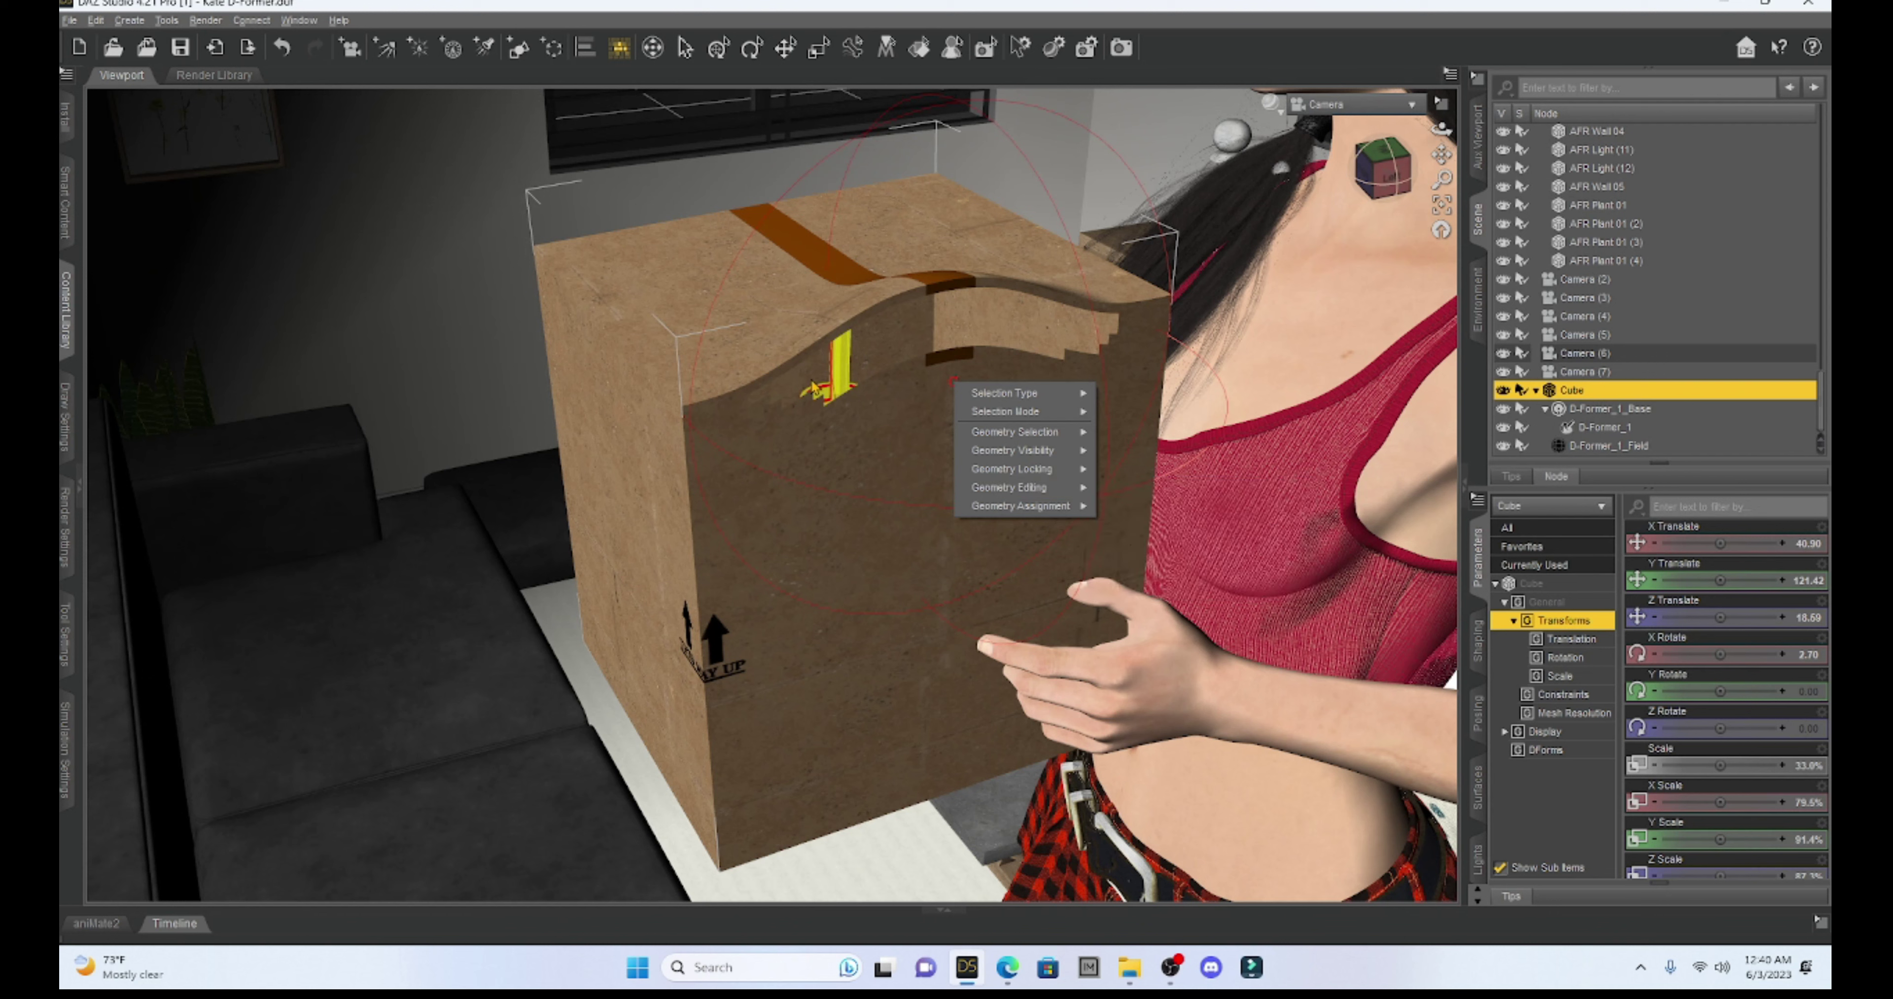
left_click(855, 494)
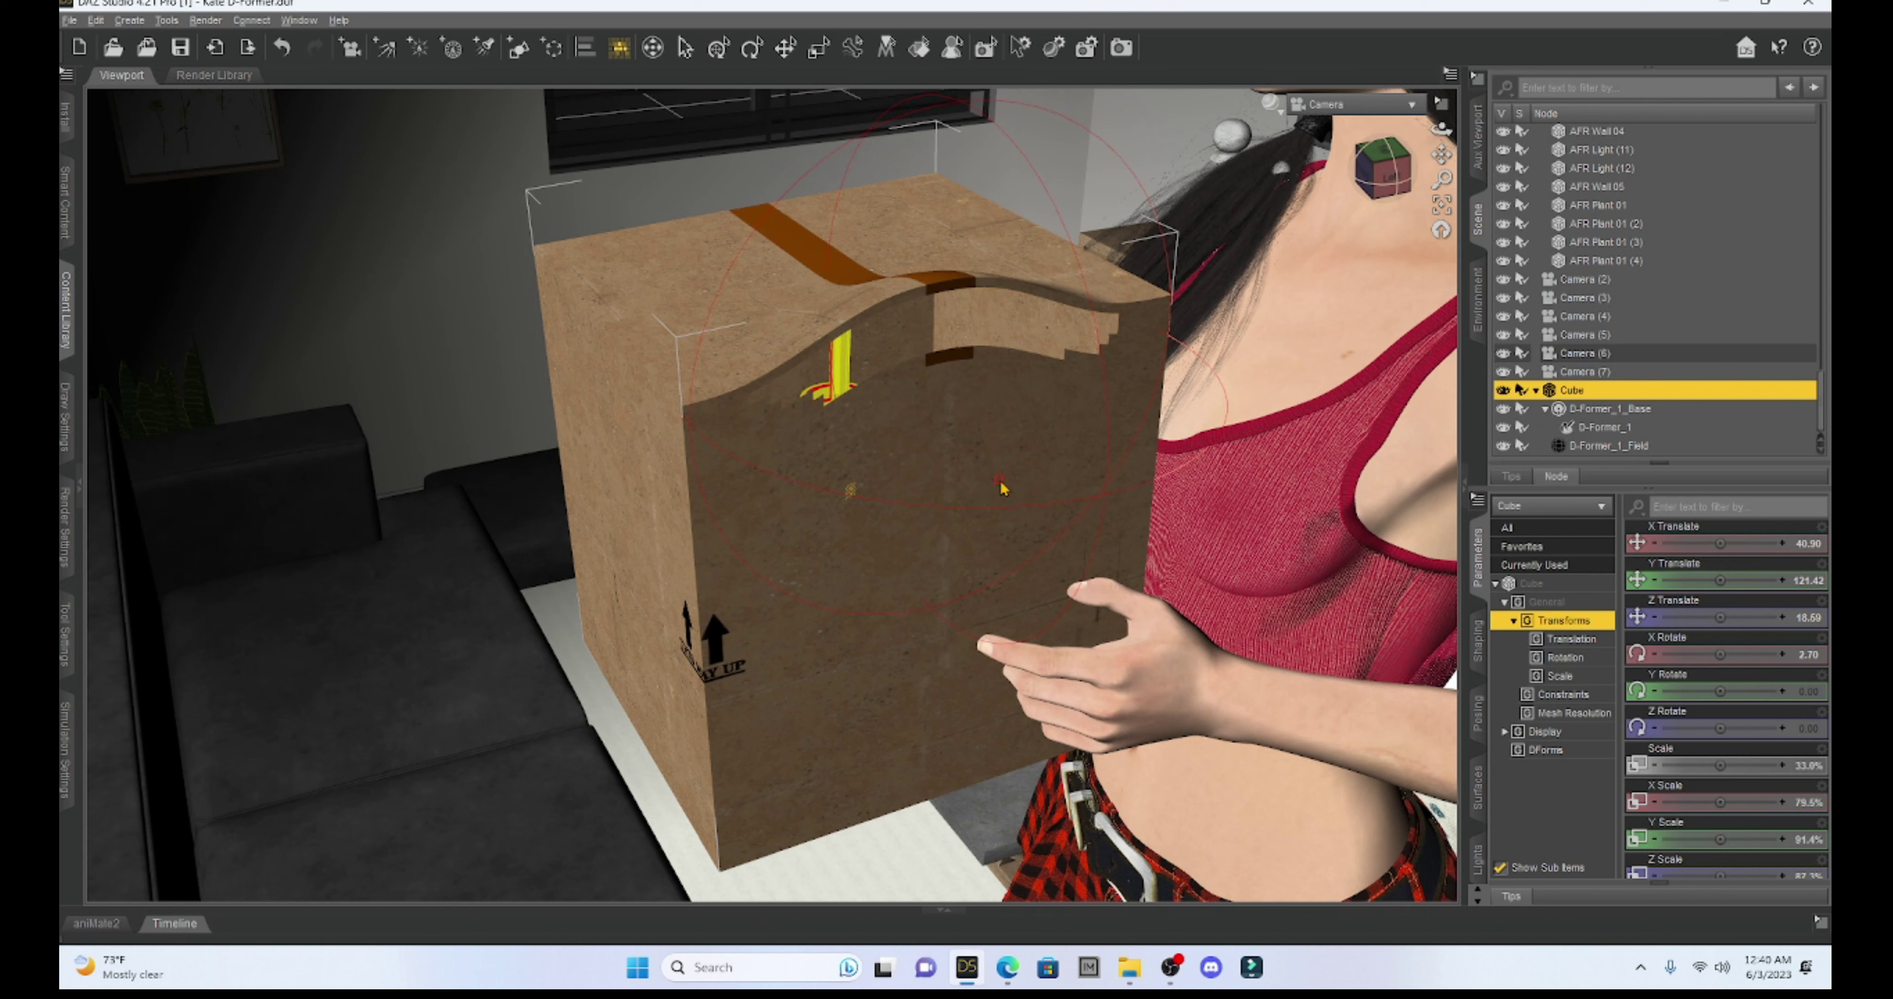
right_click(979, 388)
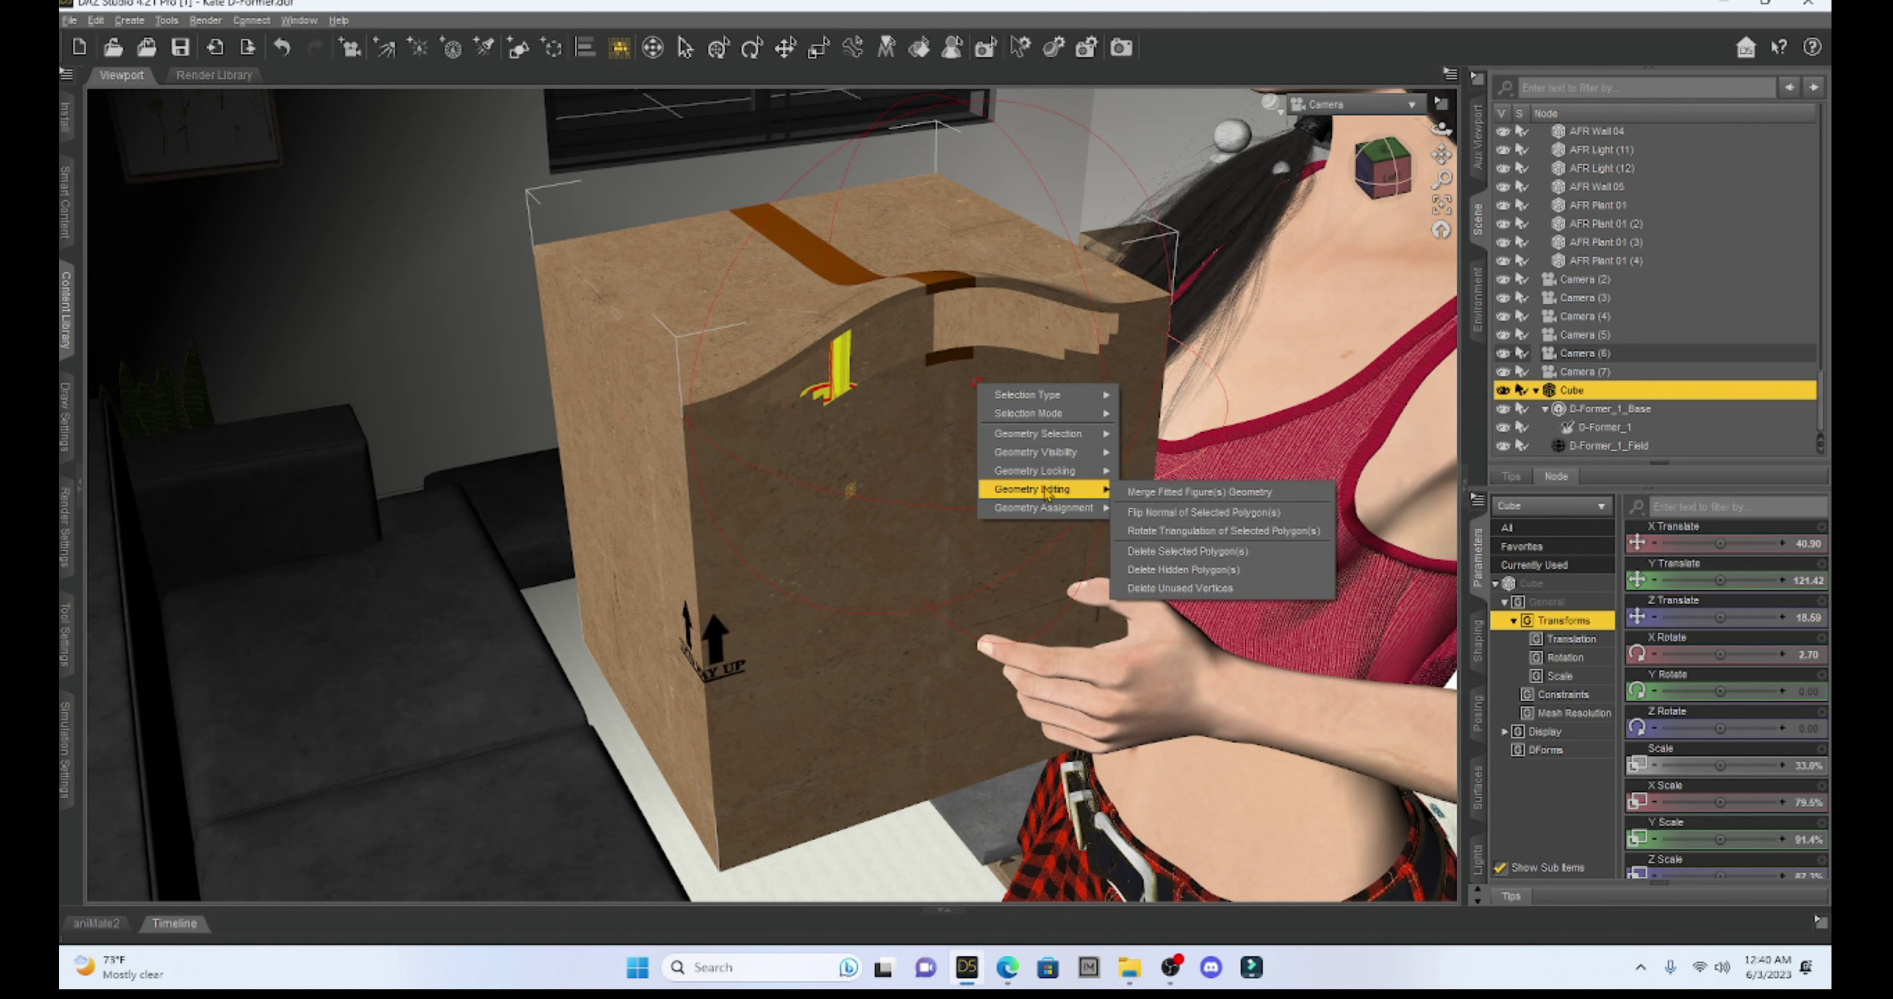
left_click(1173, 571)
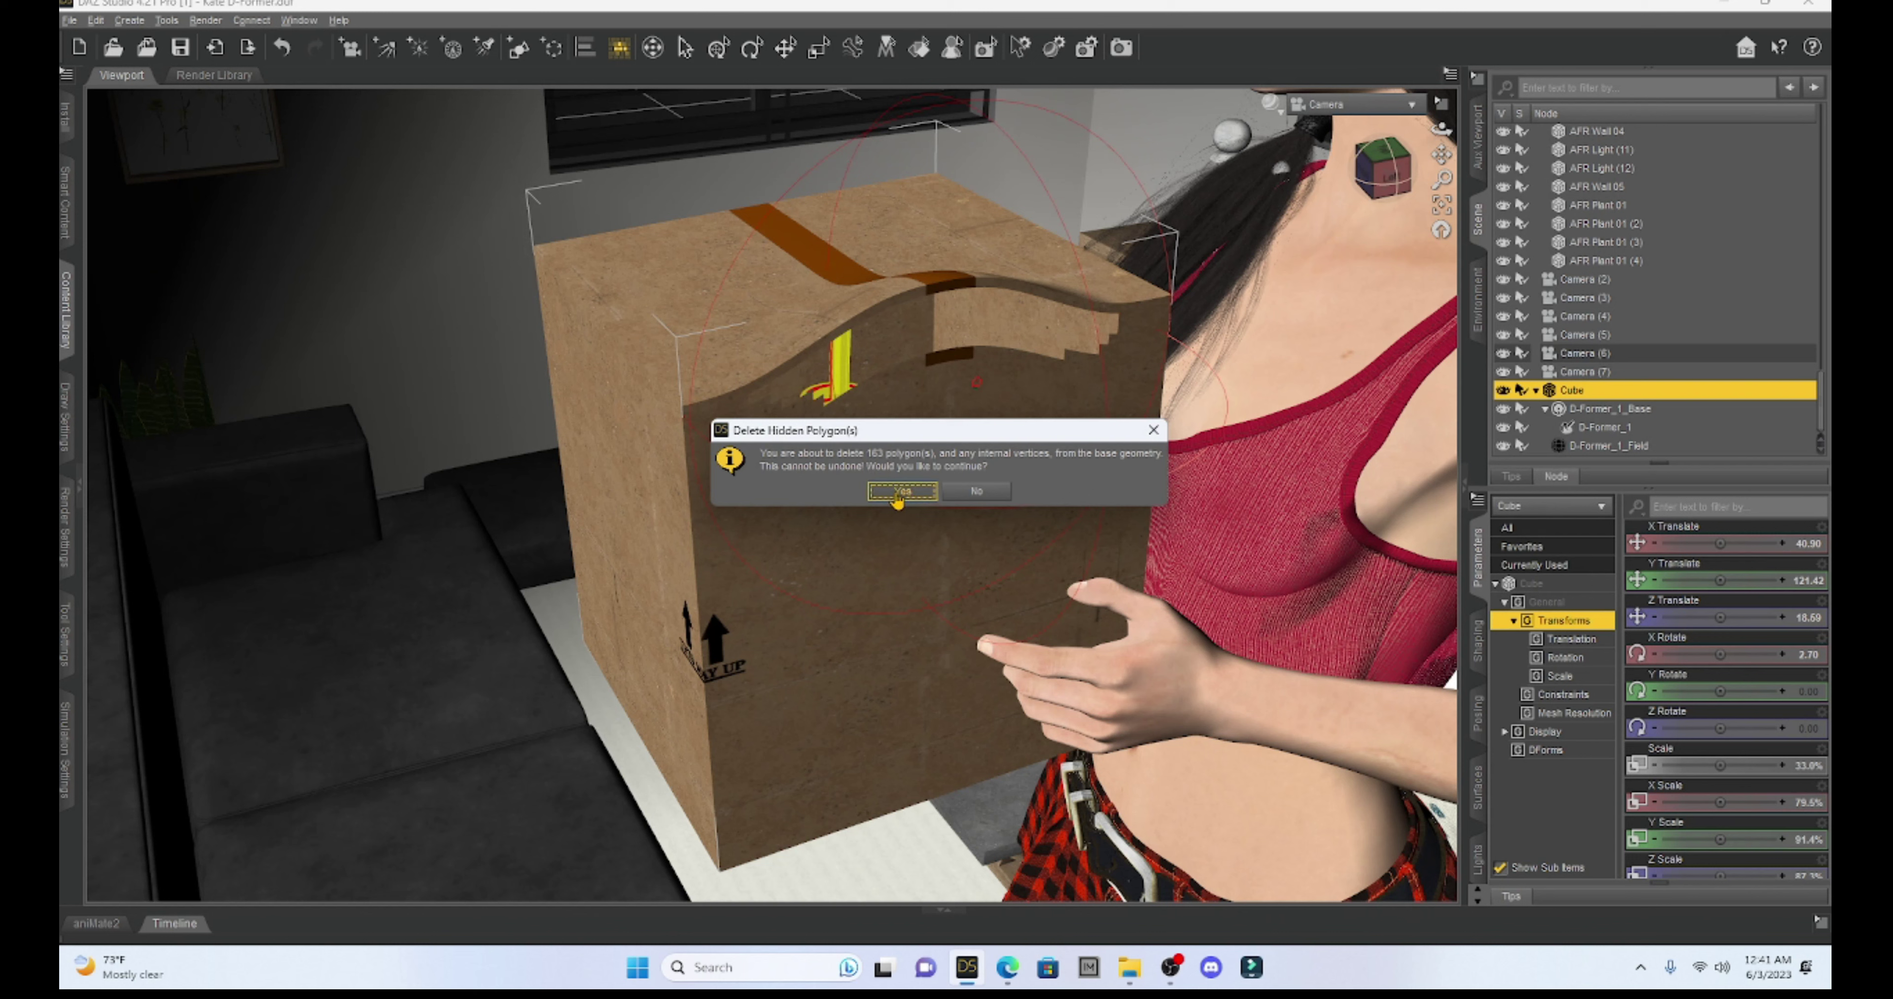
left_click(898, 496)
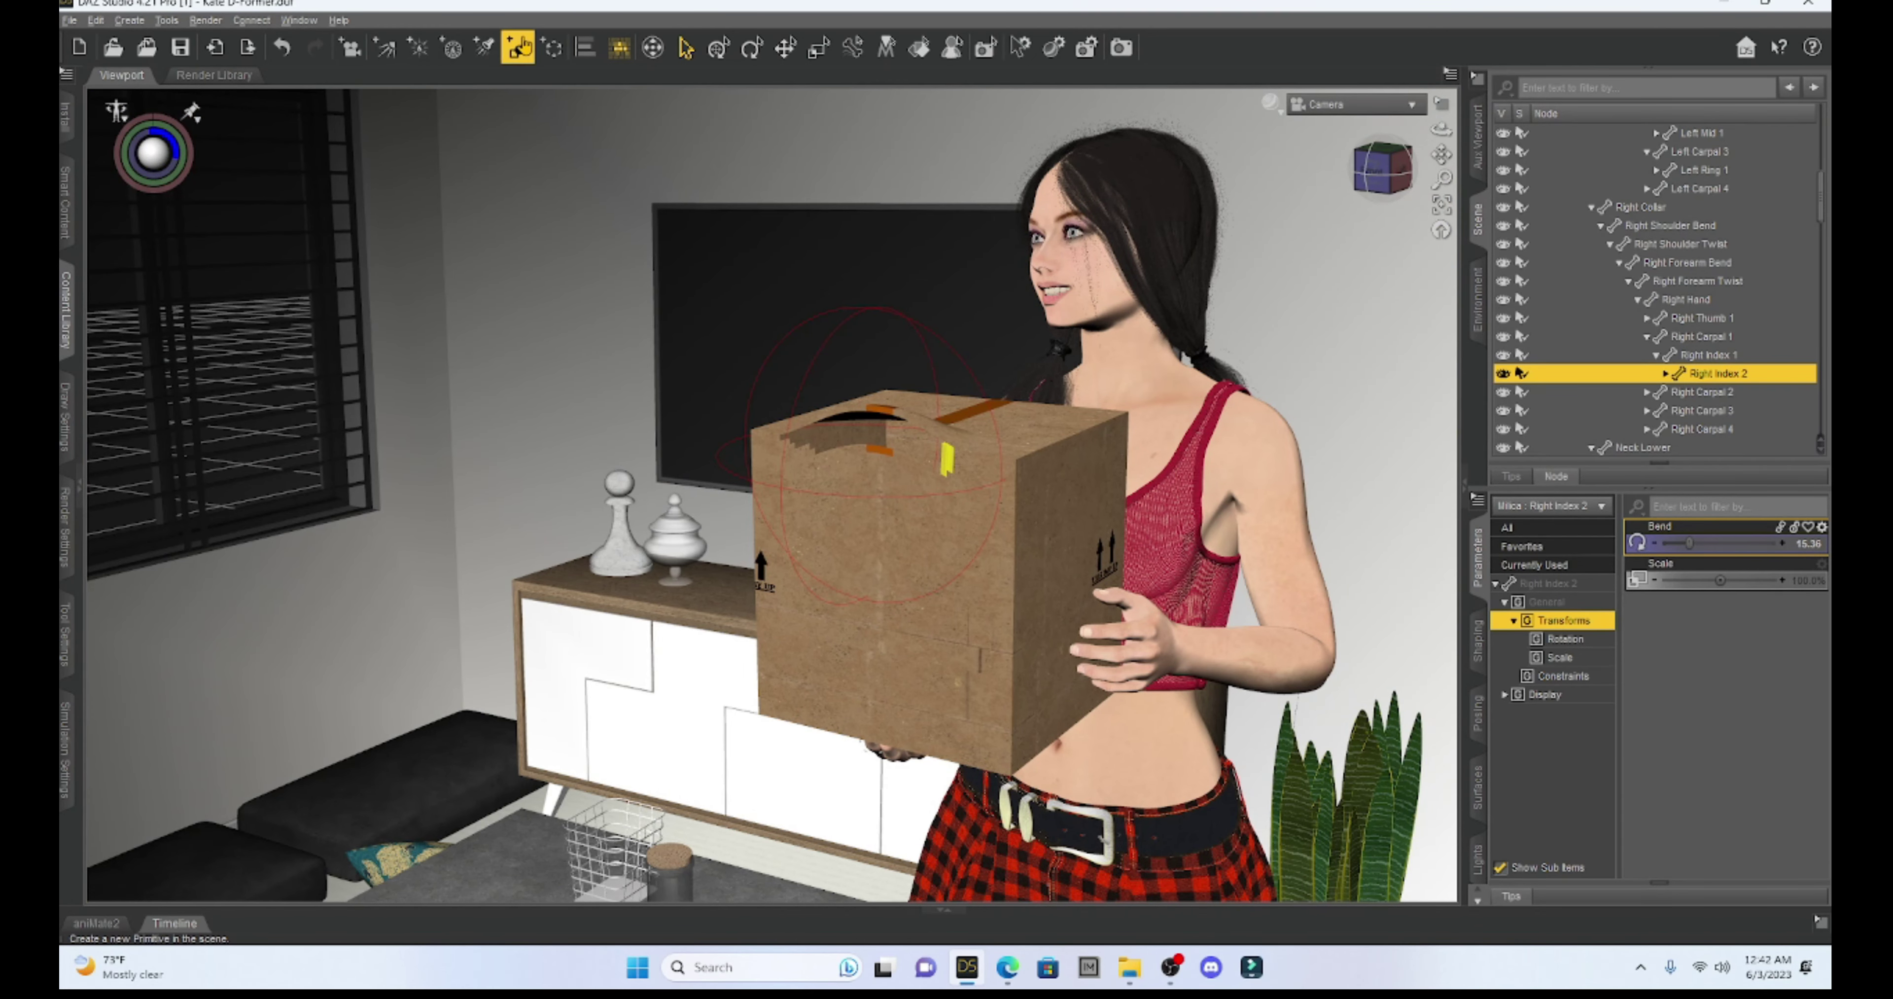
Create a new Cylinder primitive and nudge it slightly left with the Translate slider.
left_click(519, 47)
left_click(945, 396)
left_click(932, 428)
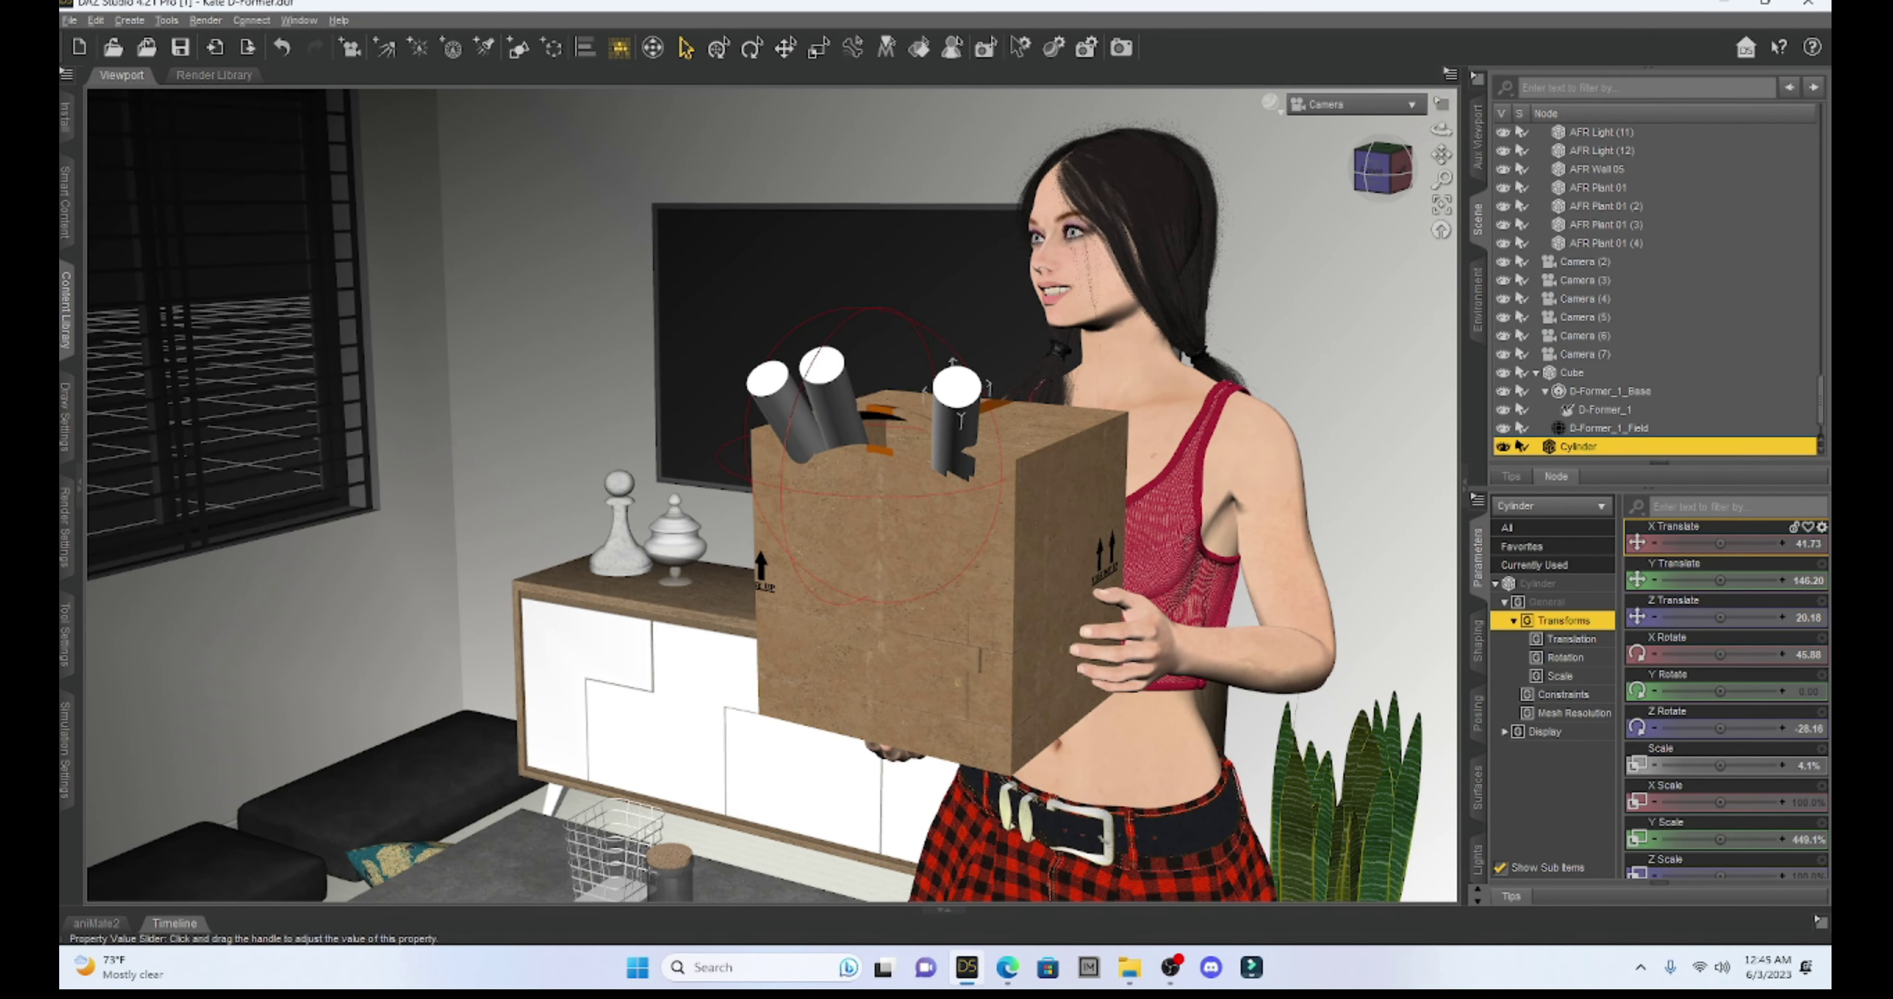
left_click_drag(1719, 543, 1720, 617)
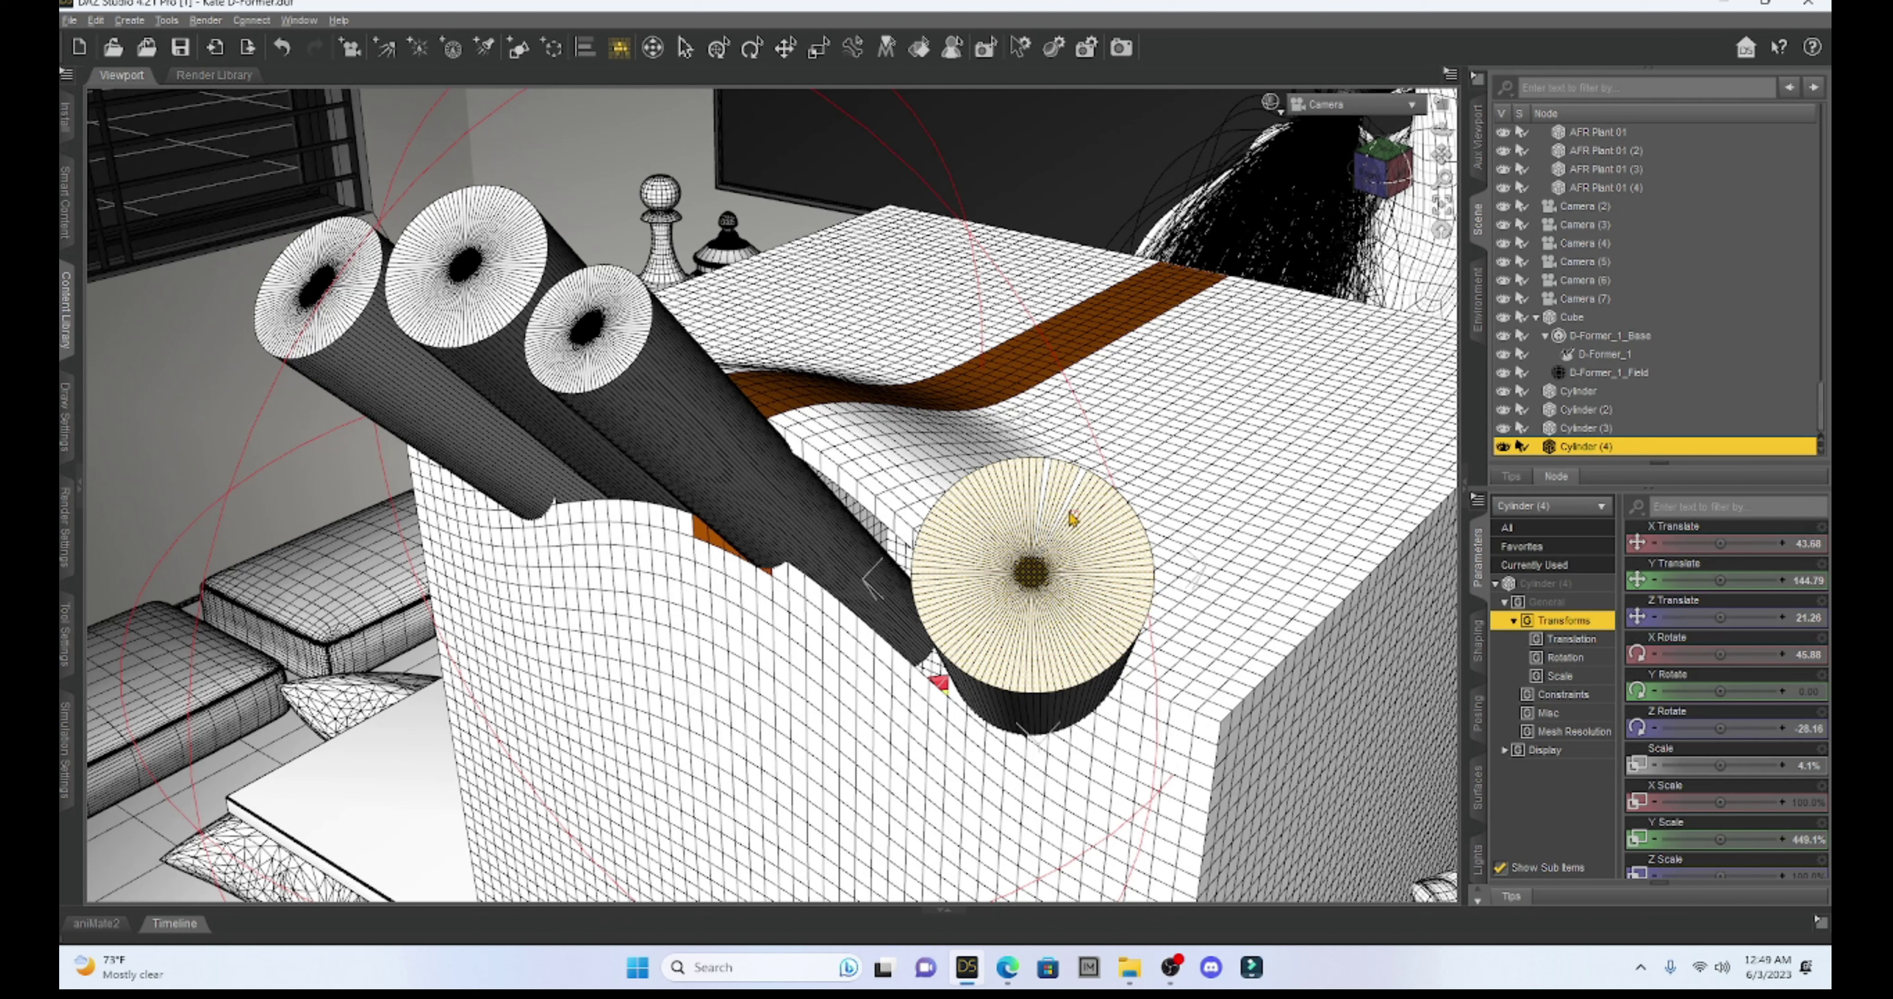
Hide the cylinder's selected end-cap polygons via Geometry Visibility > Hide Selected Polygon(s).
right_click(1029, 514)
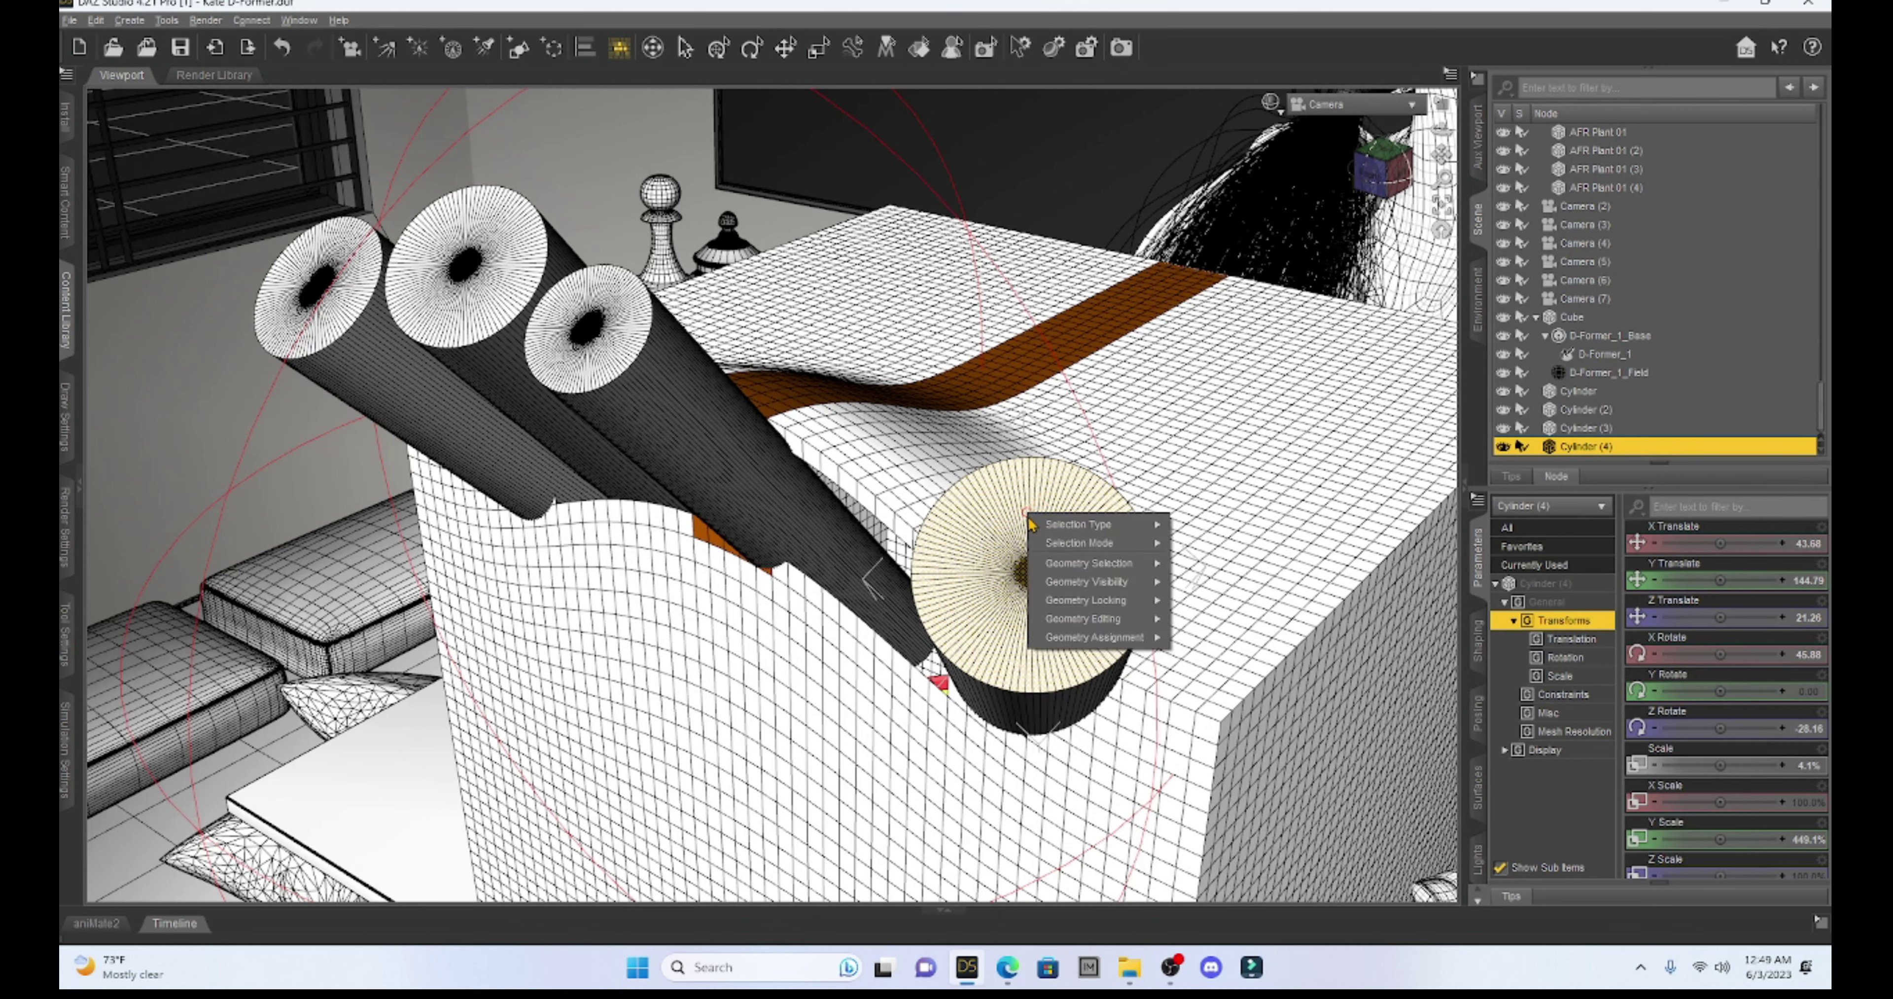
mouse_move(1040, 529)
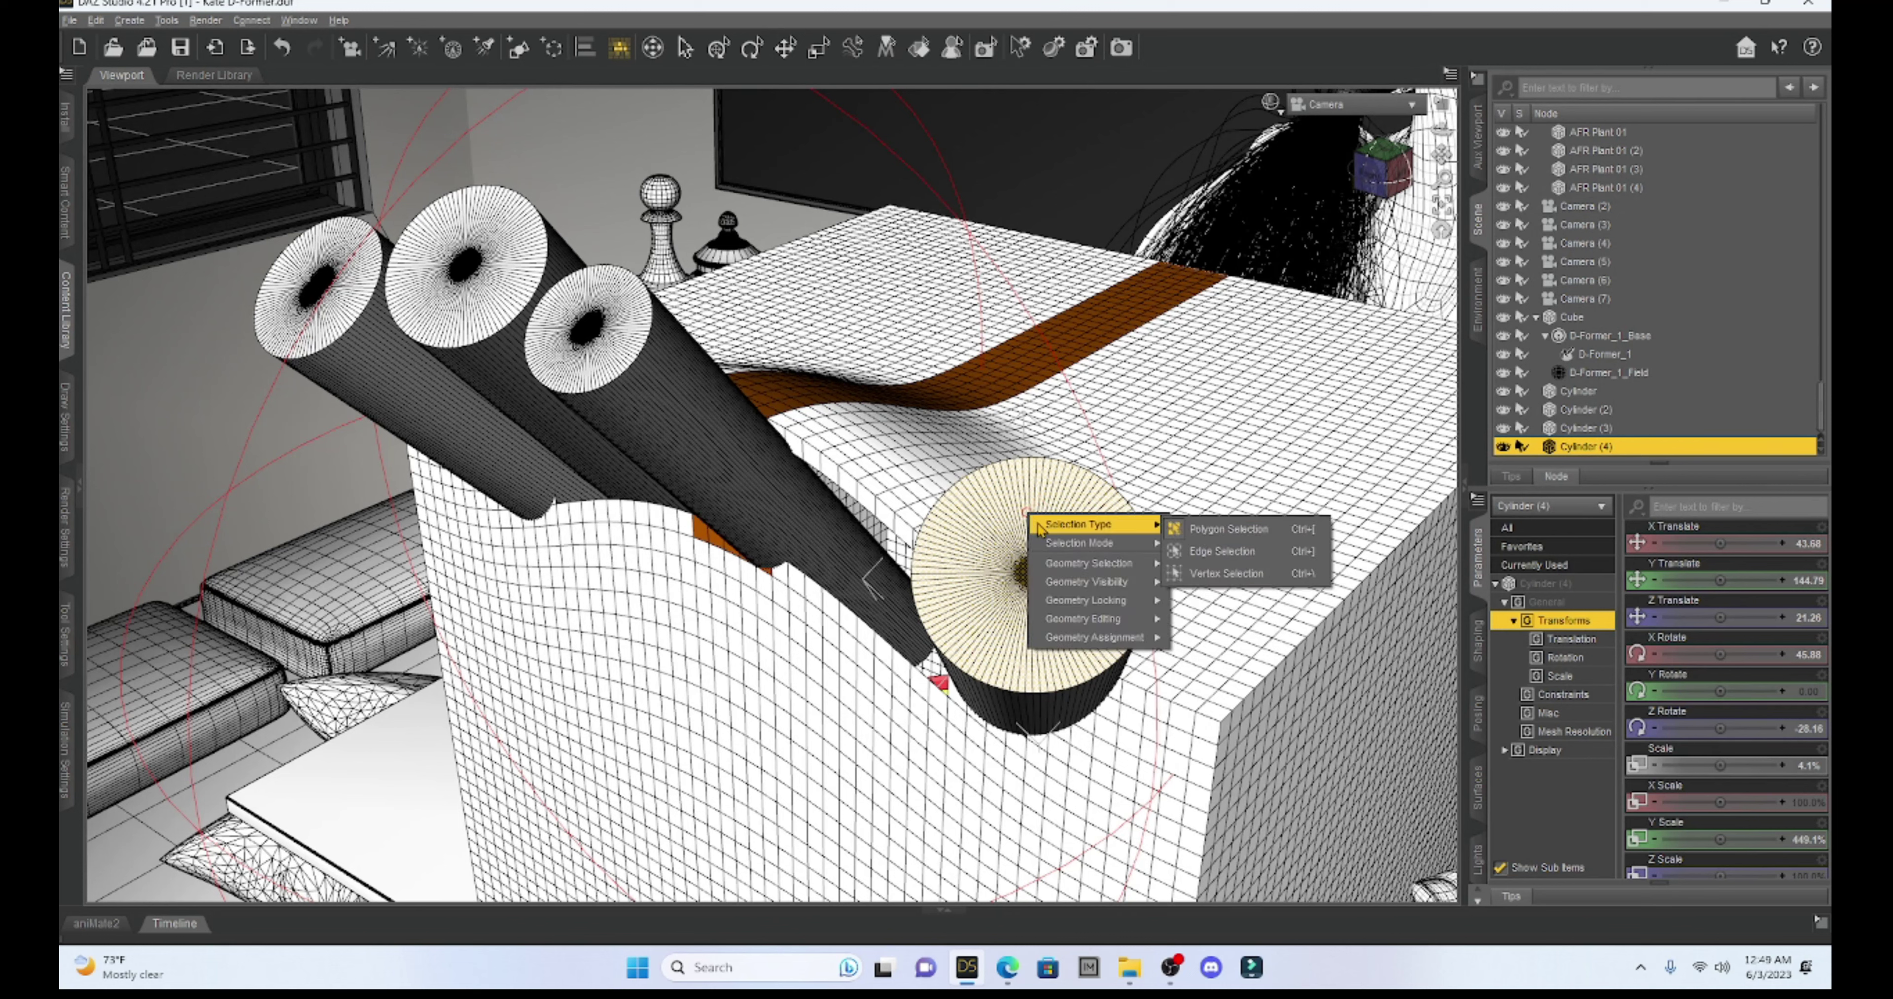
mouse_move(1087, 584)
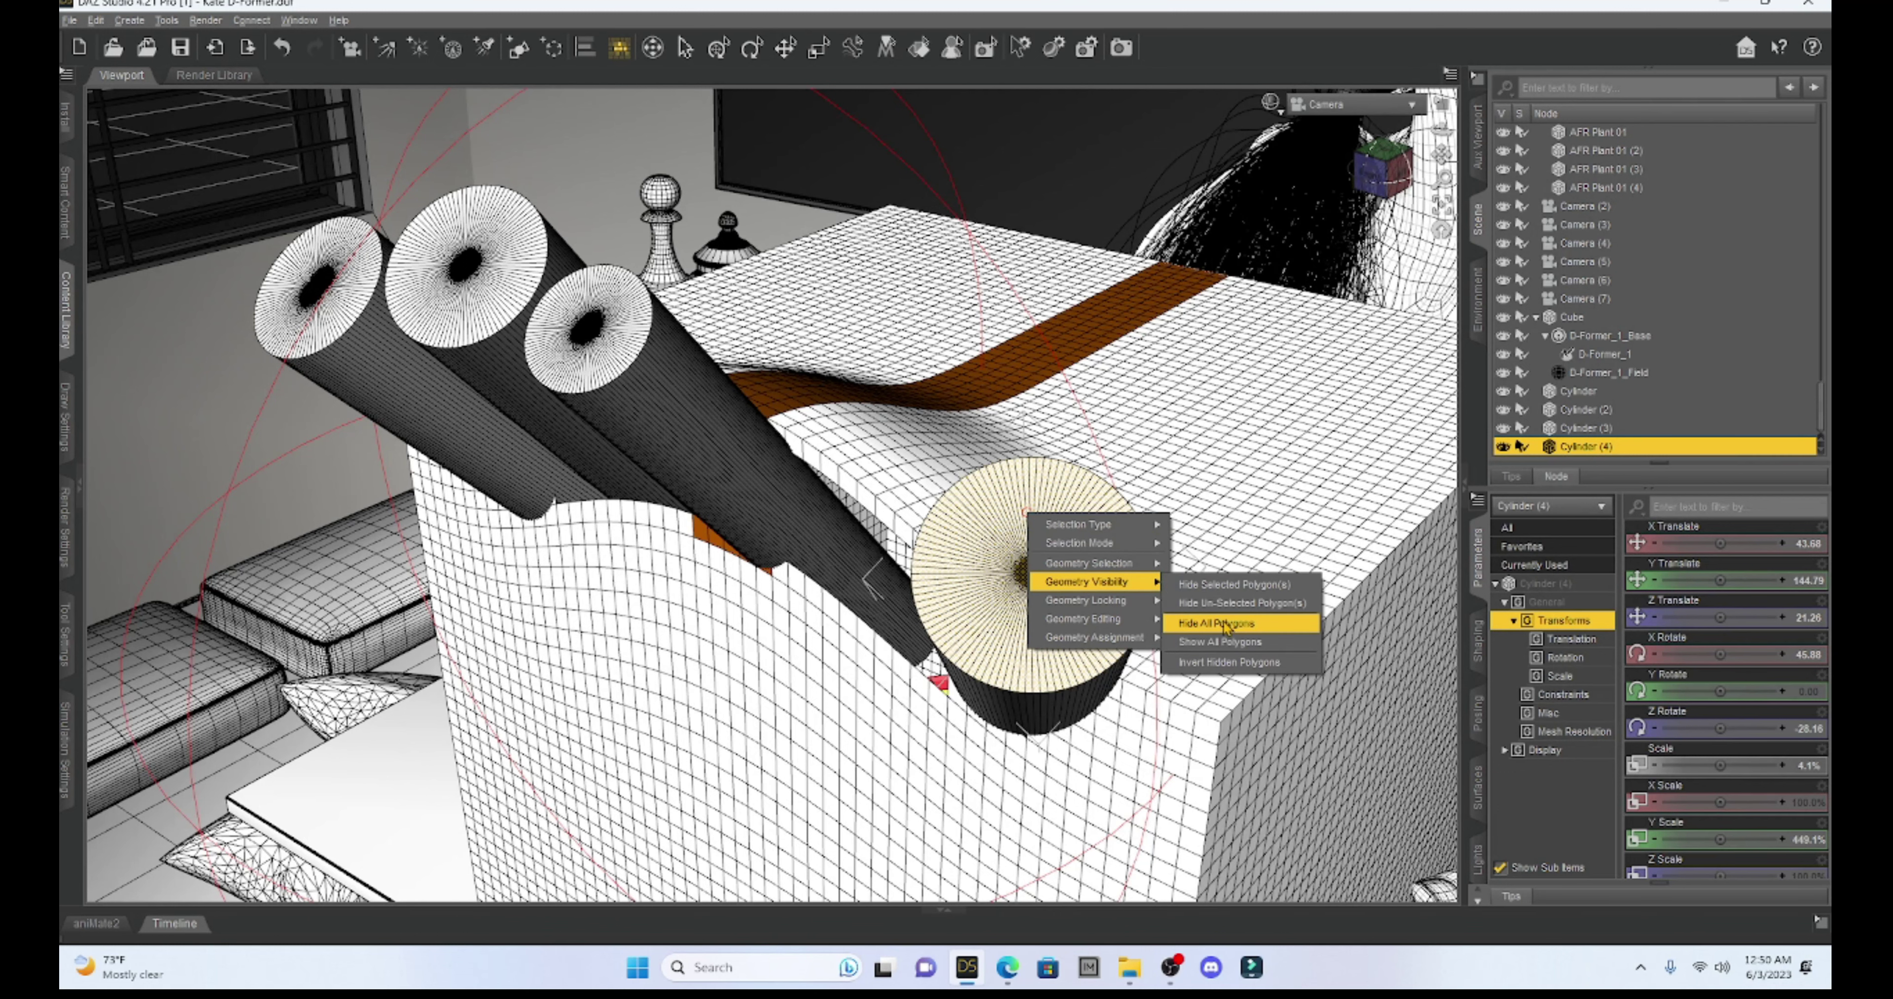
left_click(1222, 585)
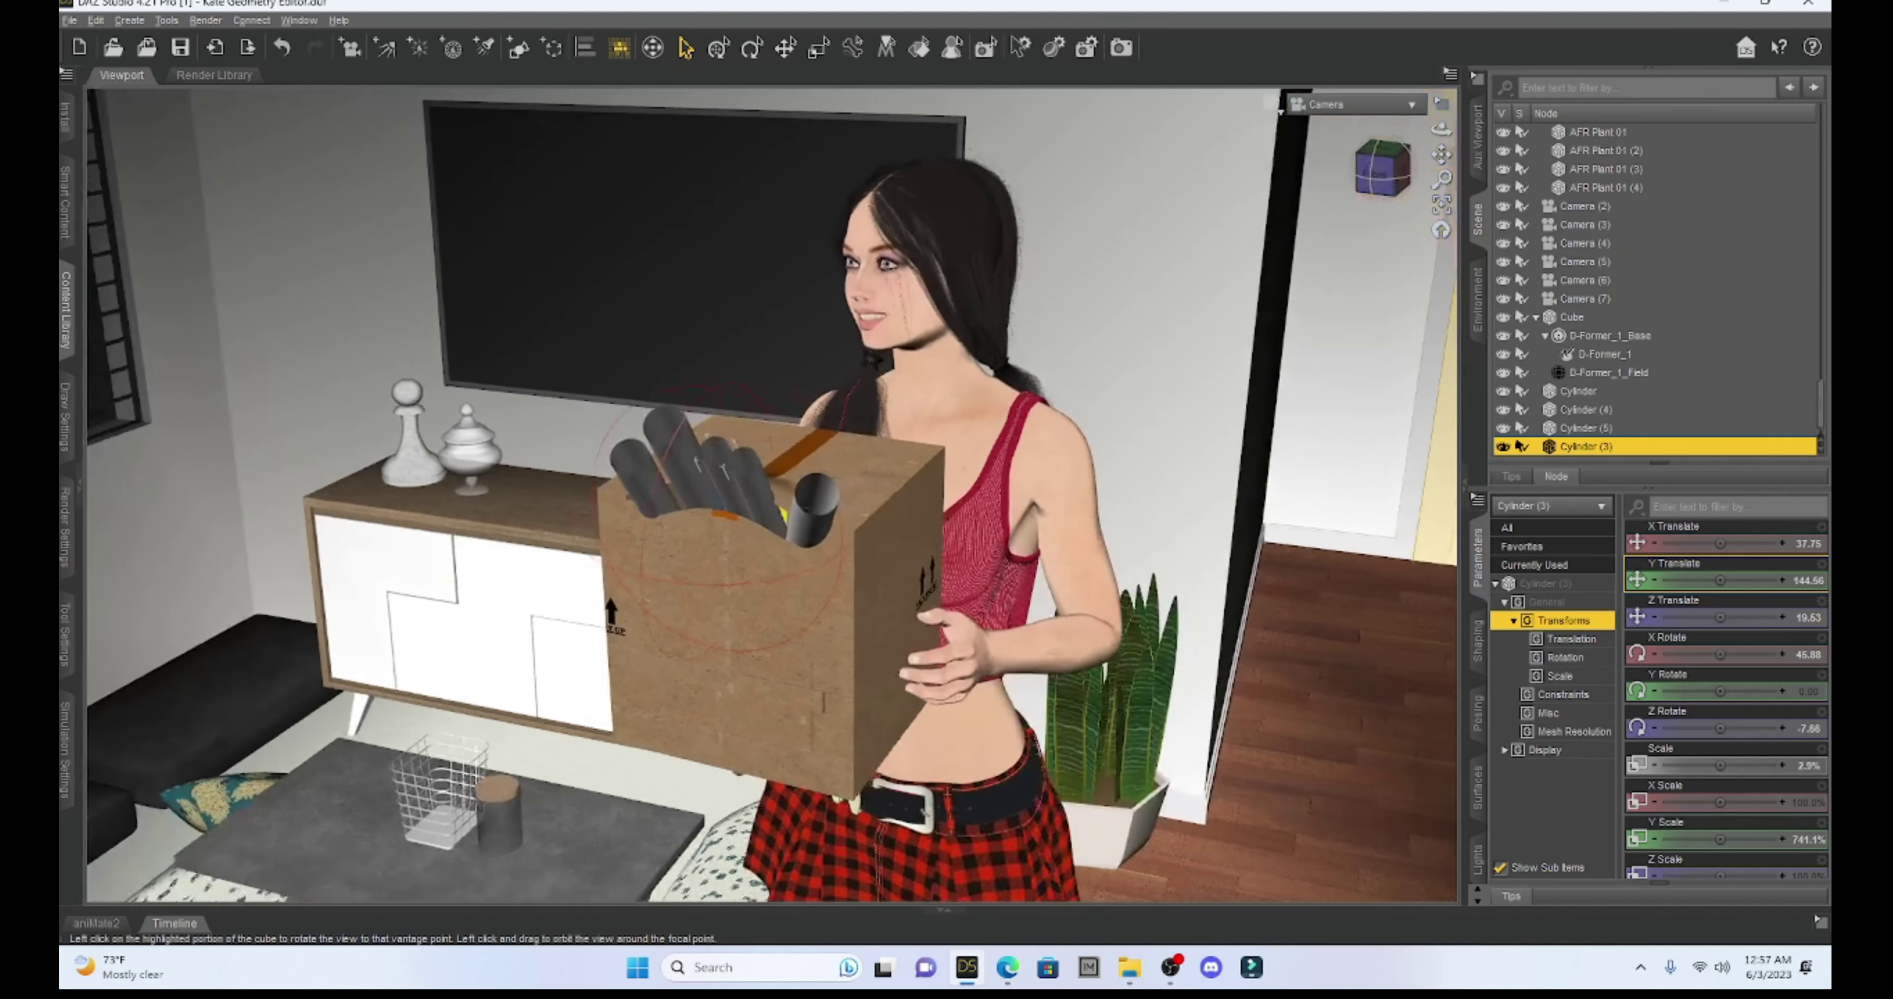
Face the box front, select a strip of faces along its wavy top edge, and delete it.
left_click_drag(1381, 171, 1389, 456)
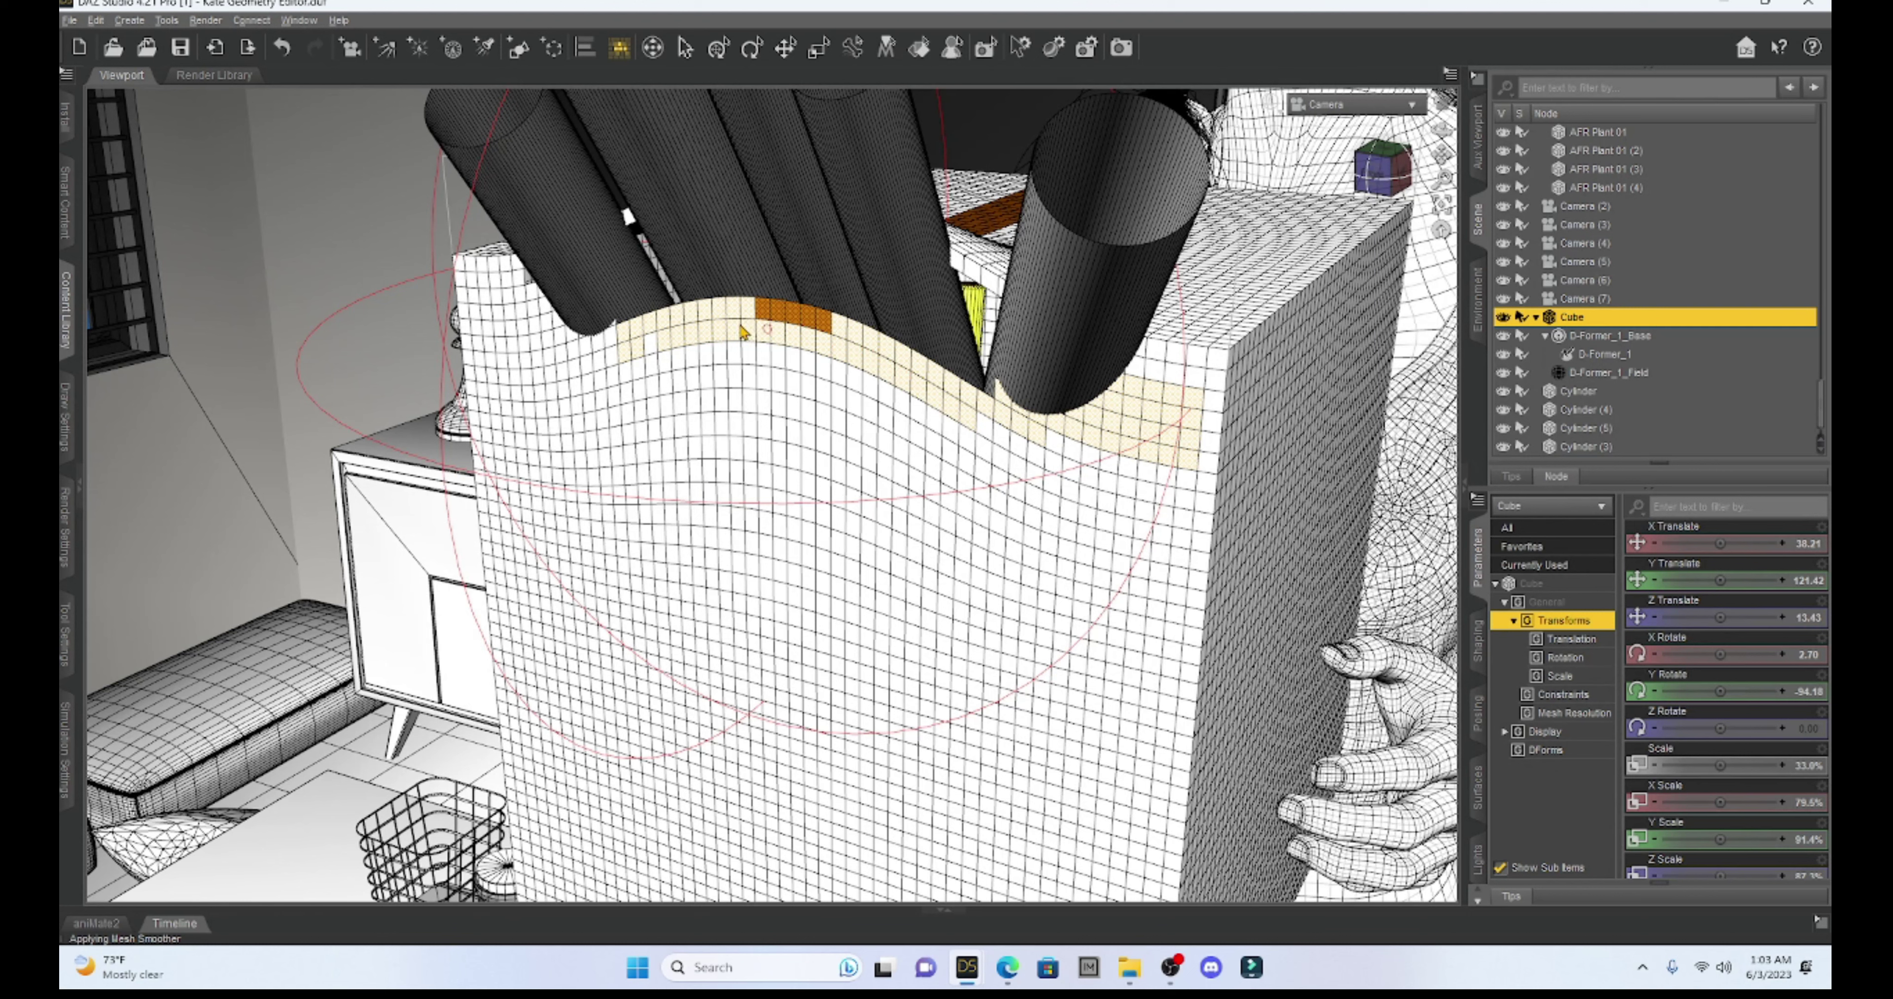
left_click(601, 352)
mouse_move(601, 351)
left_mouse_down()
mouse_move(475, 286)
mouse_move(564, 327)
mouse_move(480, 300)
mouse_move(488, 396)
mouse_move(760, 351)
mouse_move(548, 417)
mouse_move(664, 389)
mouse_move(579, 397)
mouse_move(498, 335)
mouse_move(511, 370)
mouse_move(485, 309)
mouse_move(522, 315)
mouse_move(498, 351)
left_mouse_up()
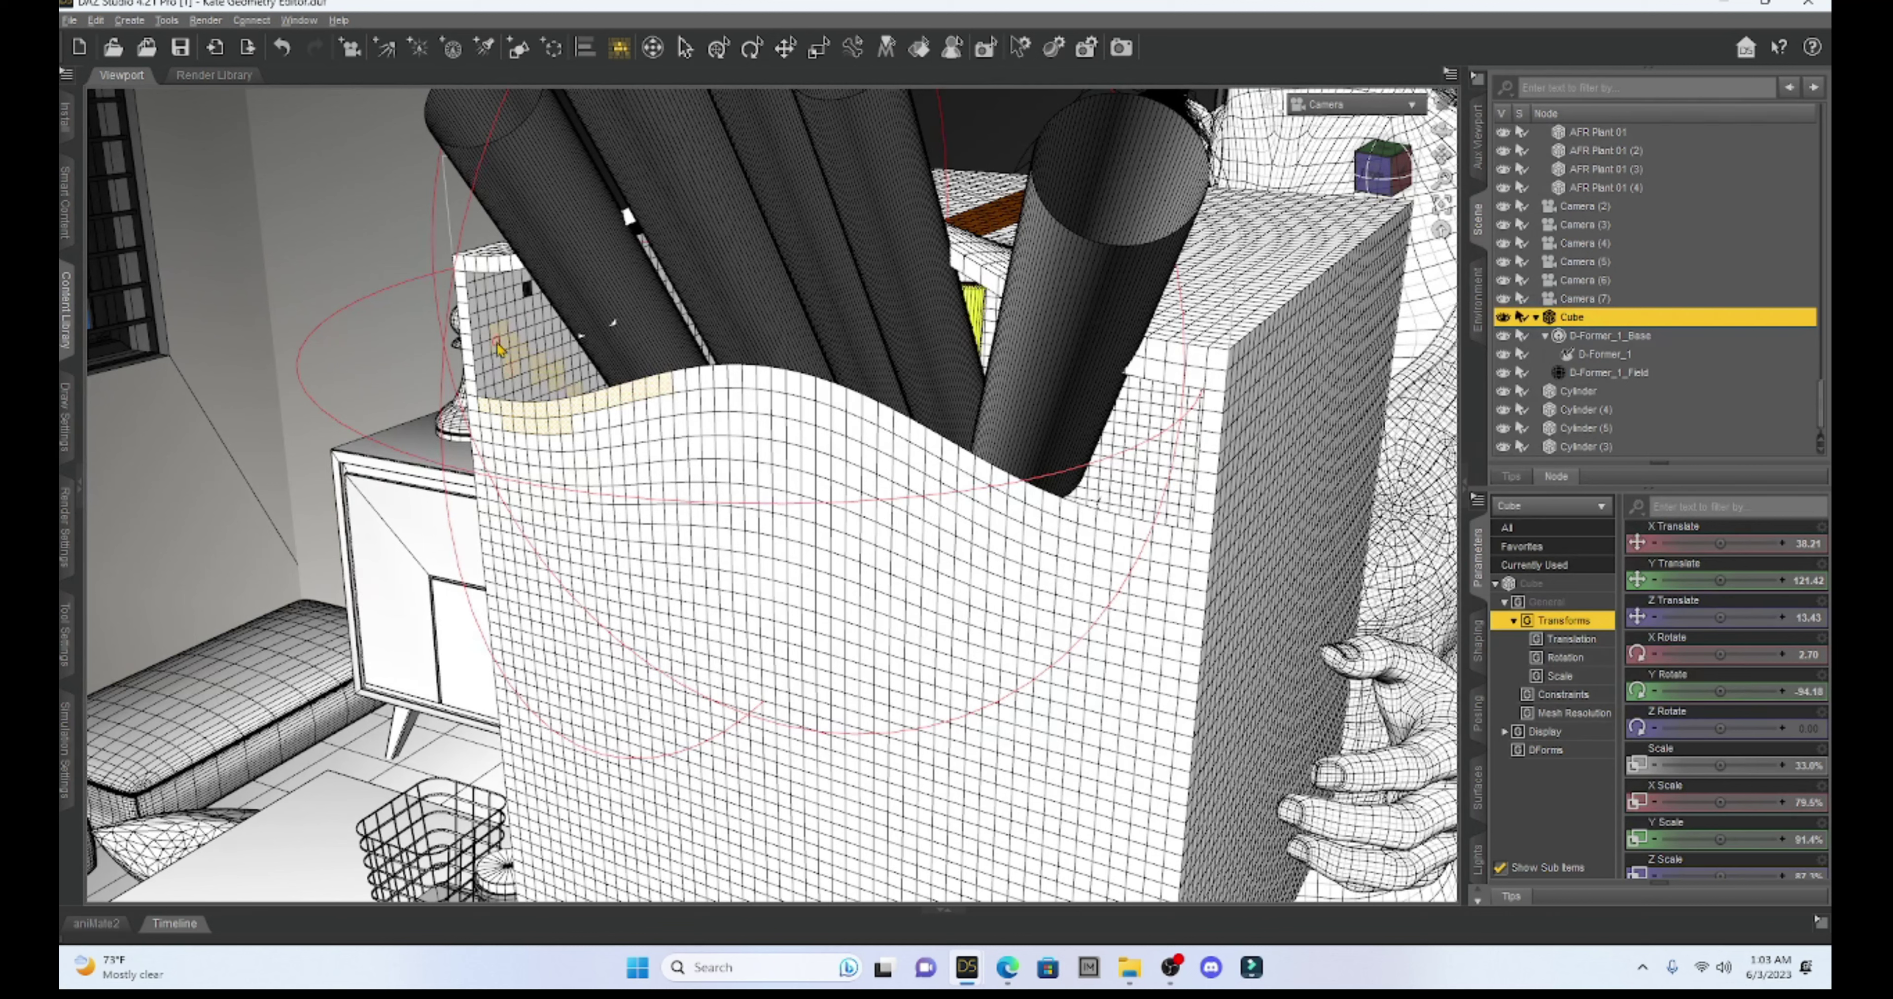
left_click(760, 526)
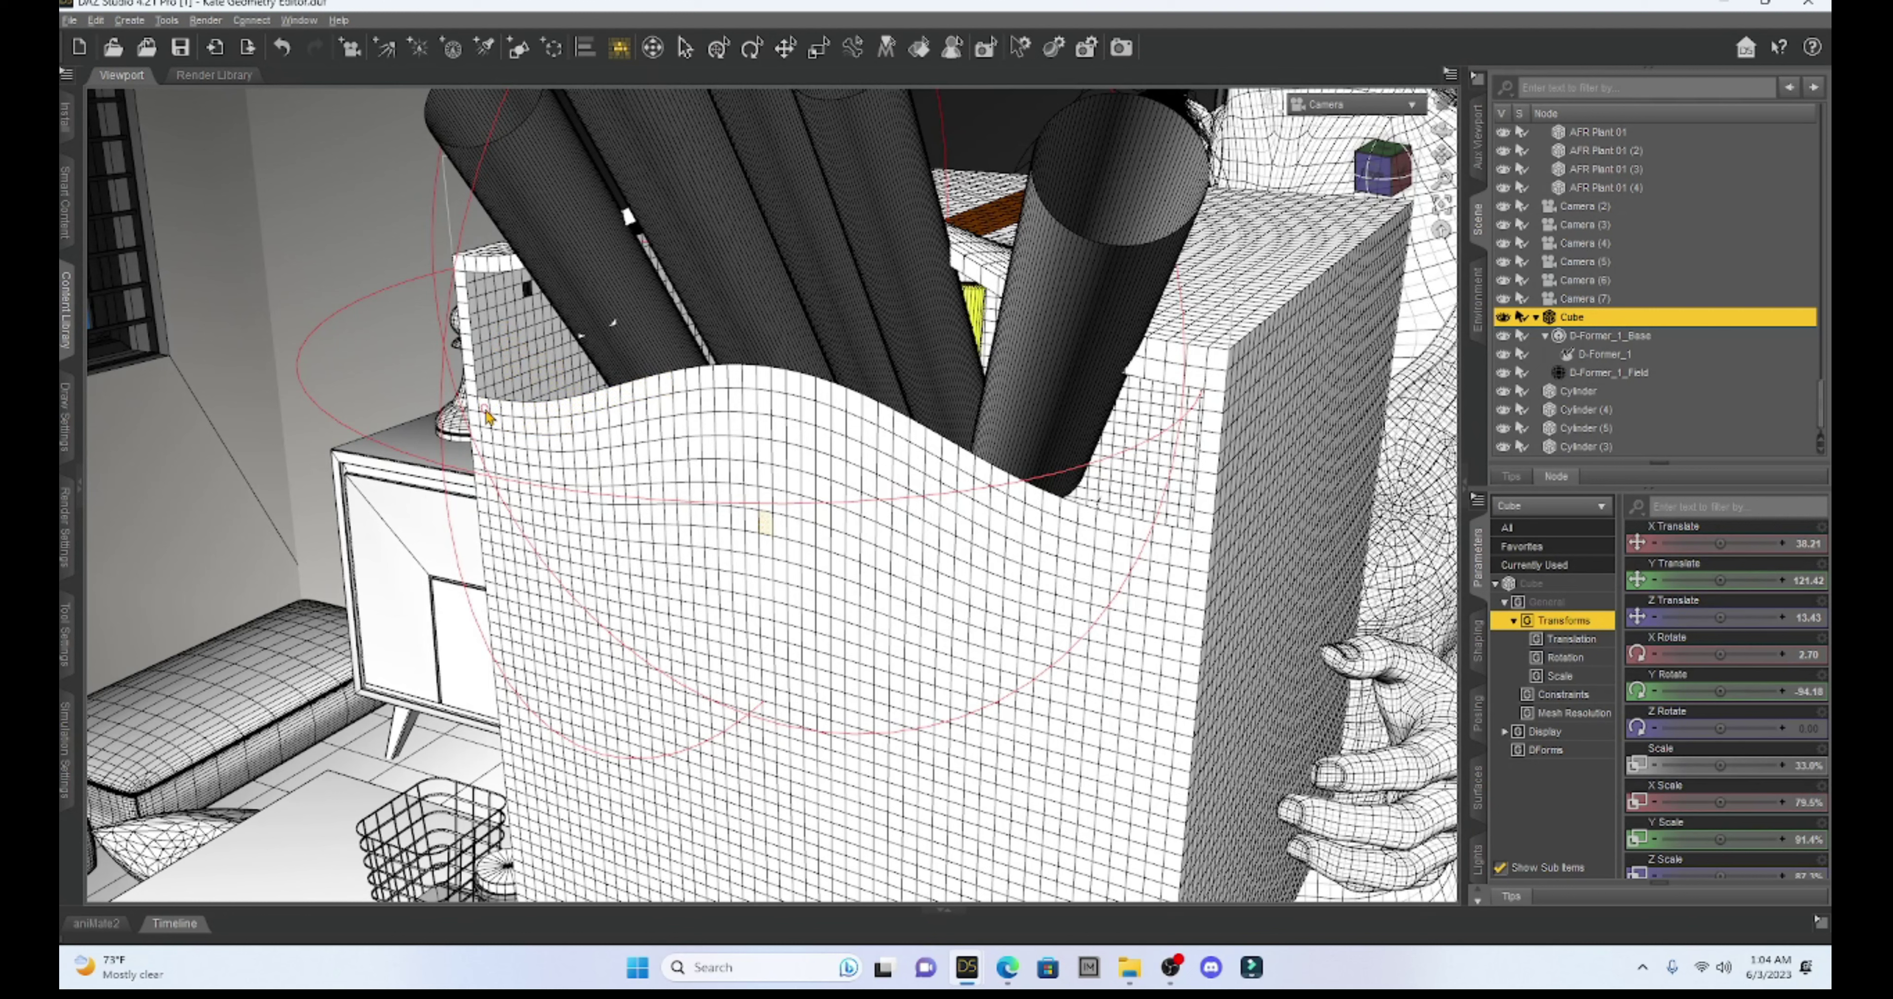
mouse_move(487, 415)
left_mouse_down()
mouse_move(785, 402)
mouse_move(1080, 533)
mouse_move(1180, 550)
left_mouse_up()
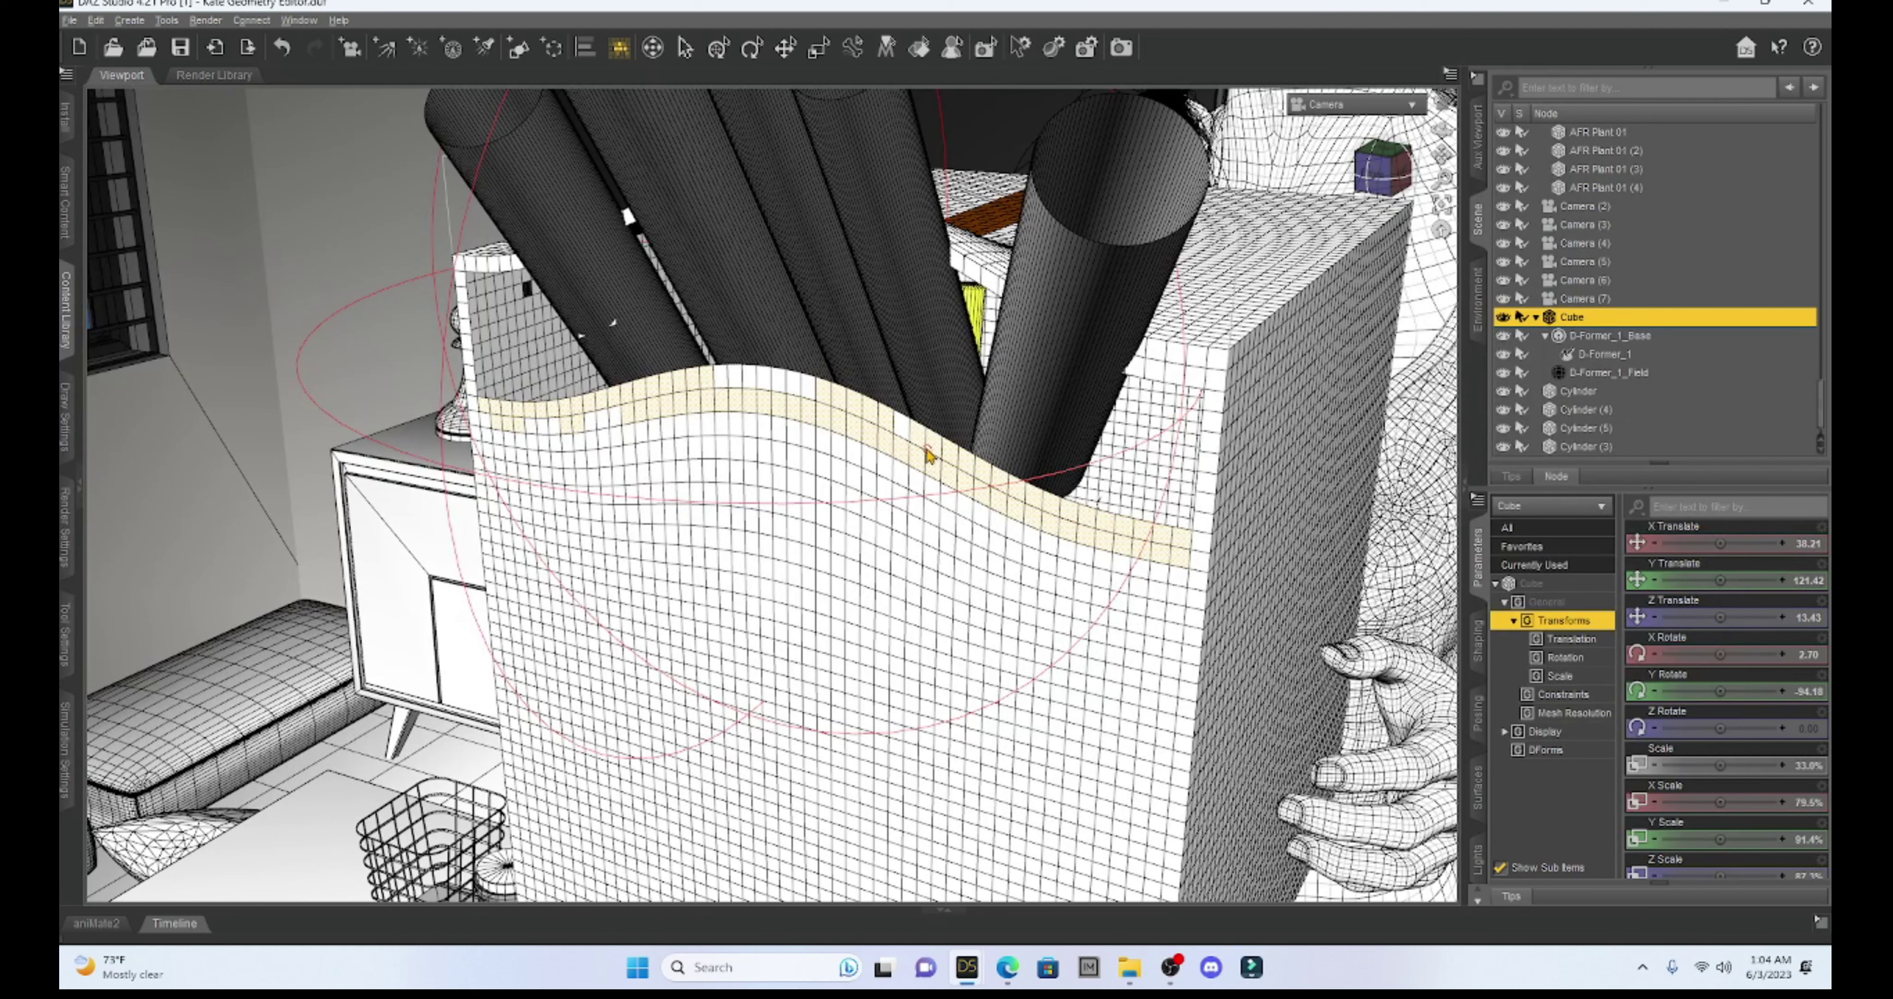
key("Delete")
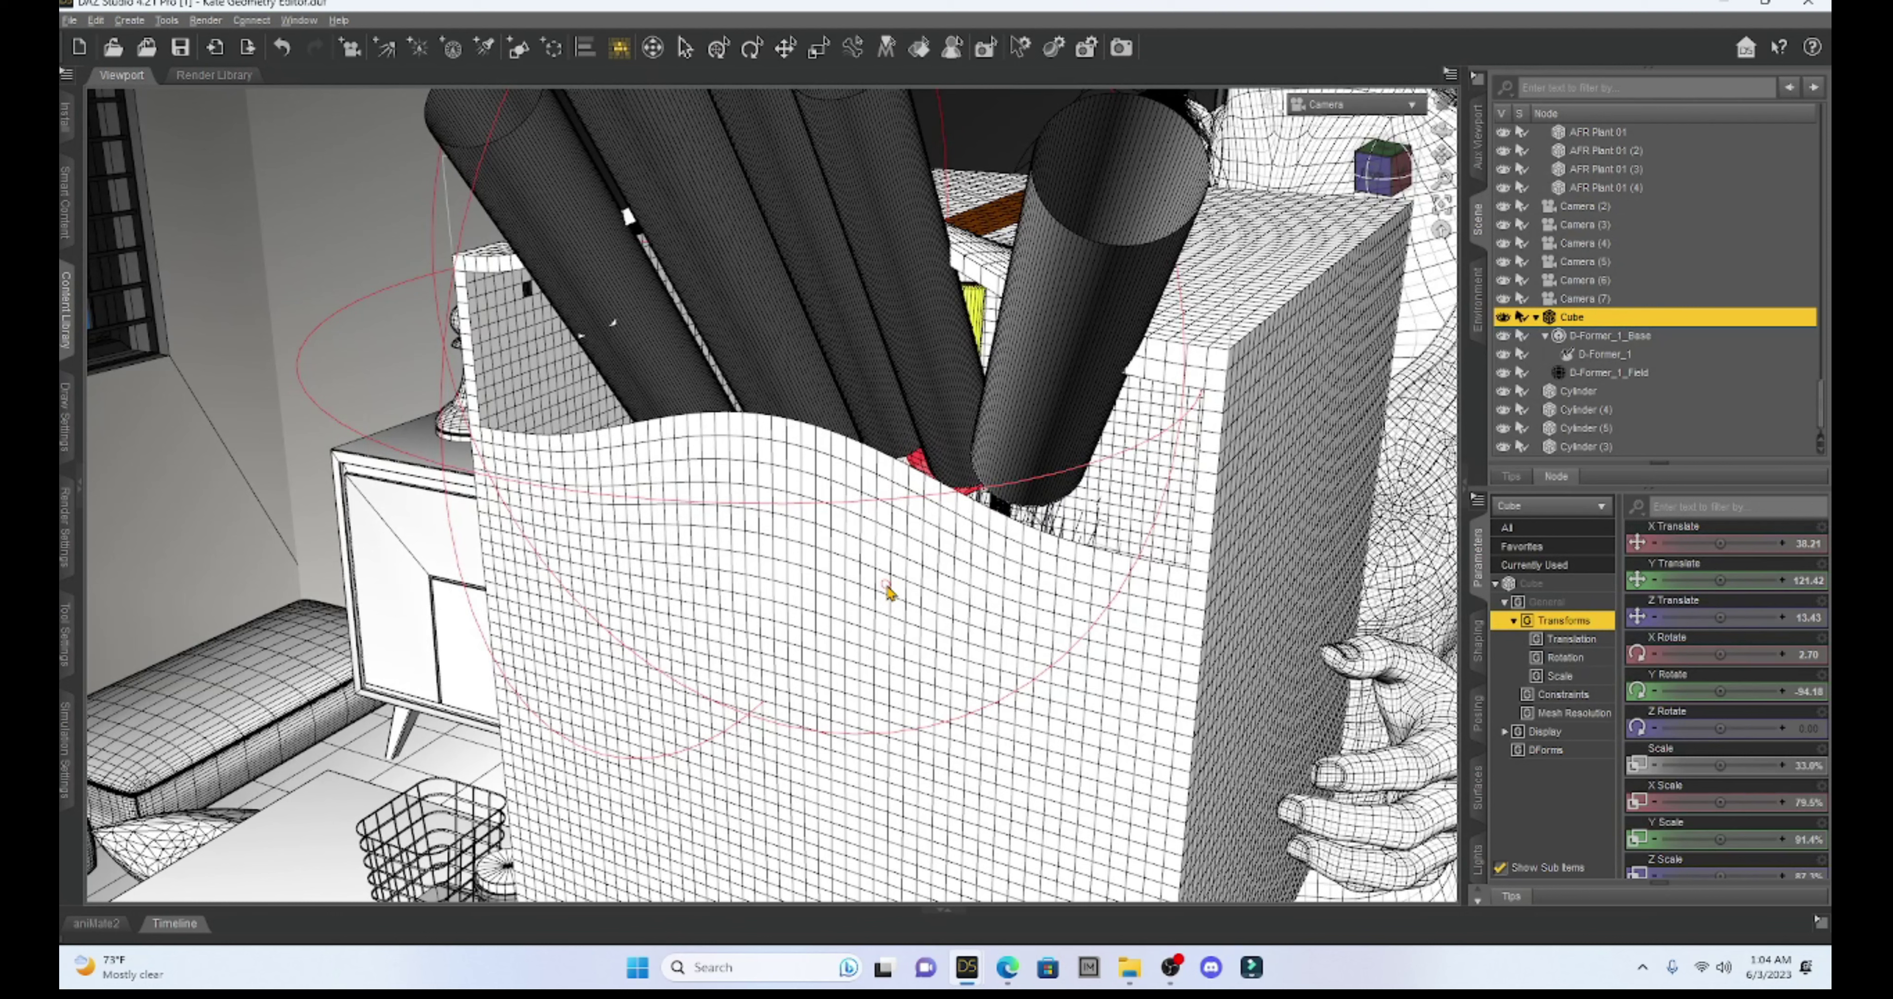
right_click(853, 469)
mouse_move(910, 570)
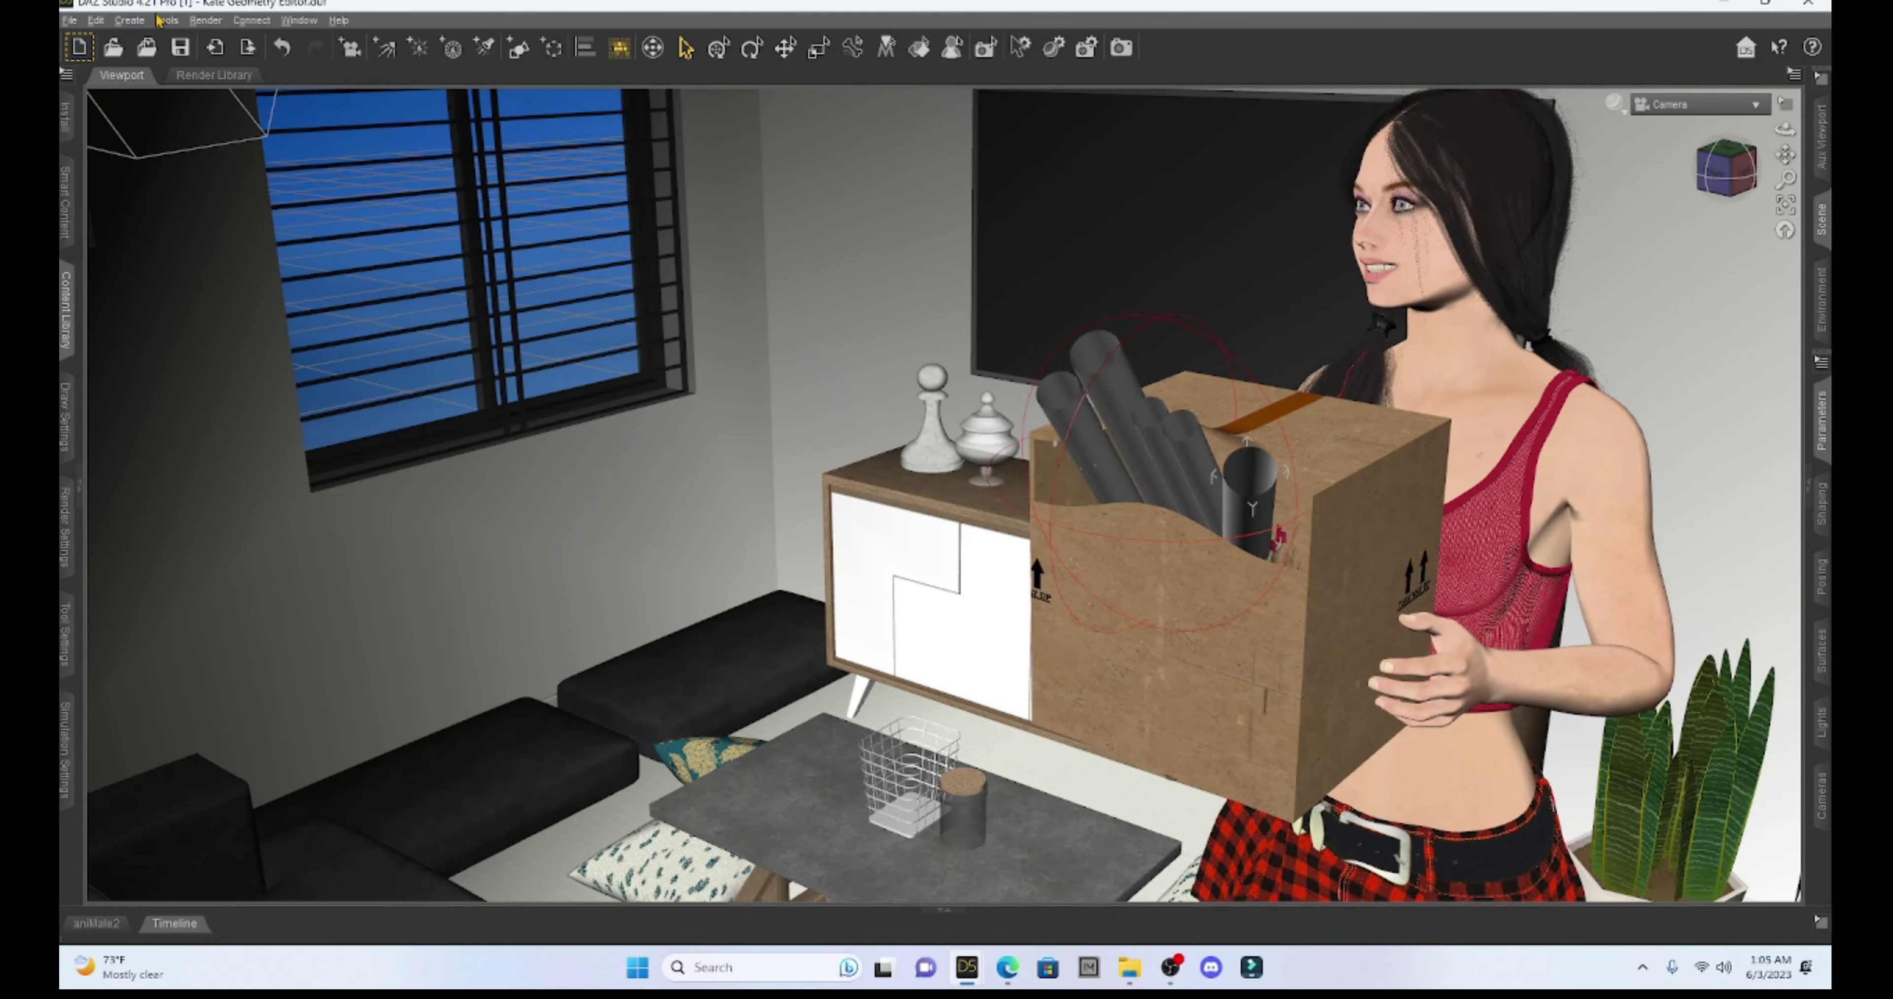
Run Render > Render to produce the final image of the figure holding the filled box.
left_click(206, 20)
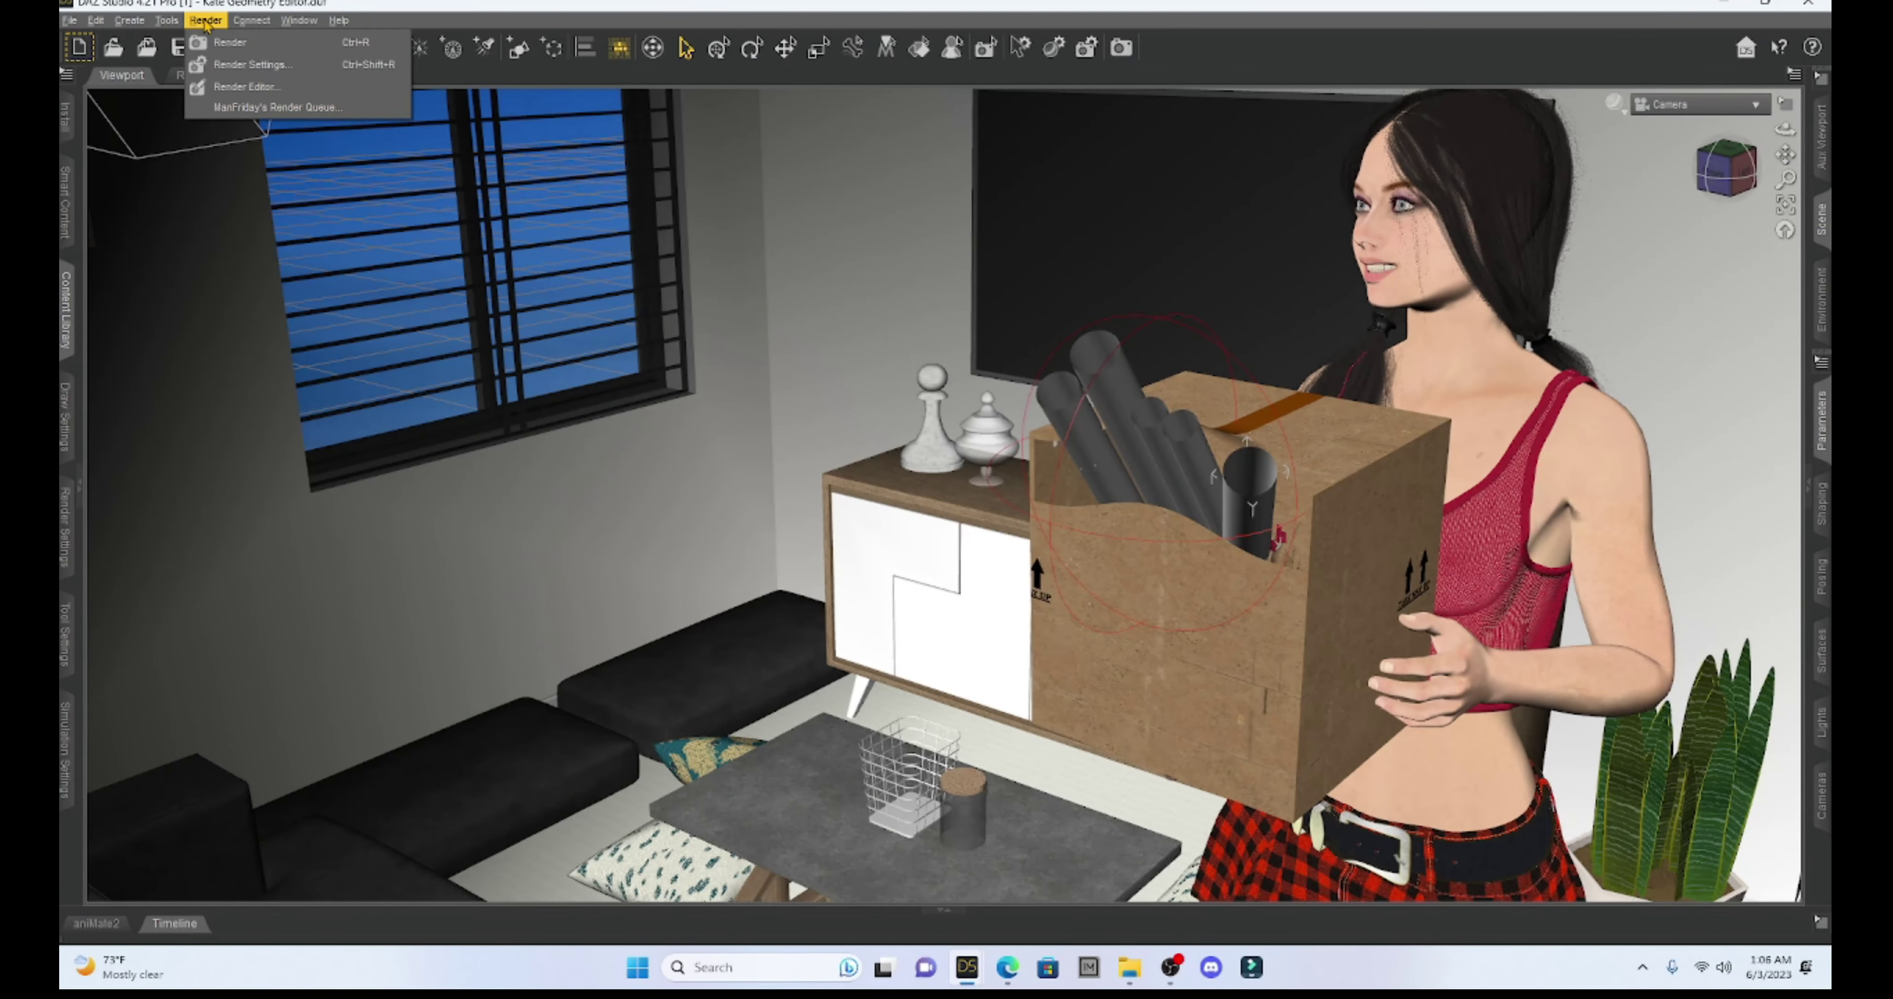
left_click(223, 44)
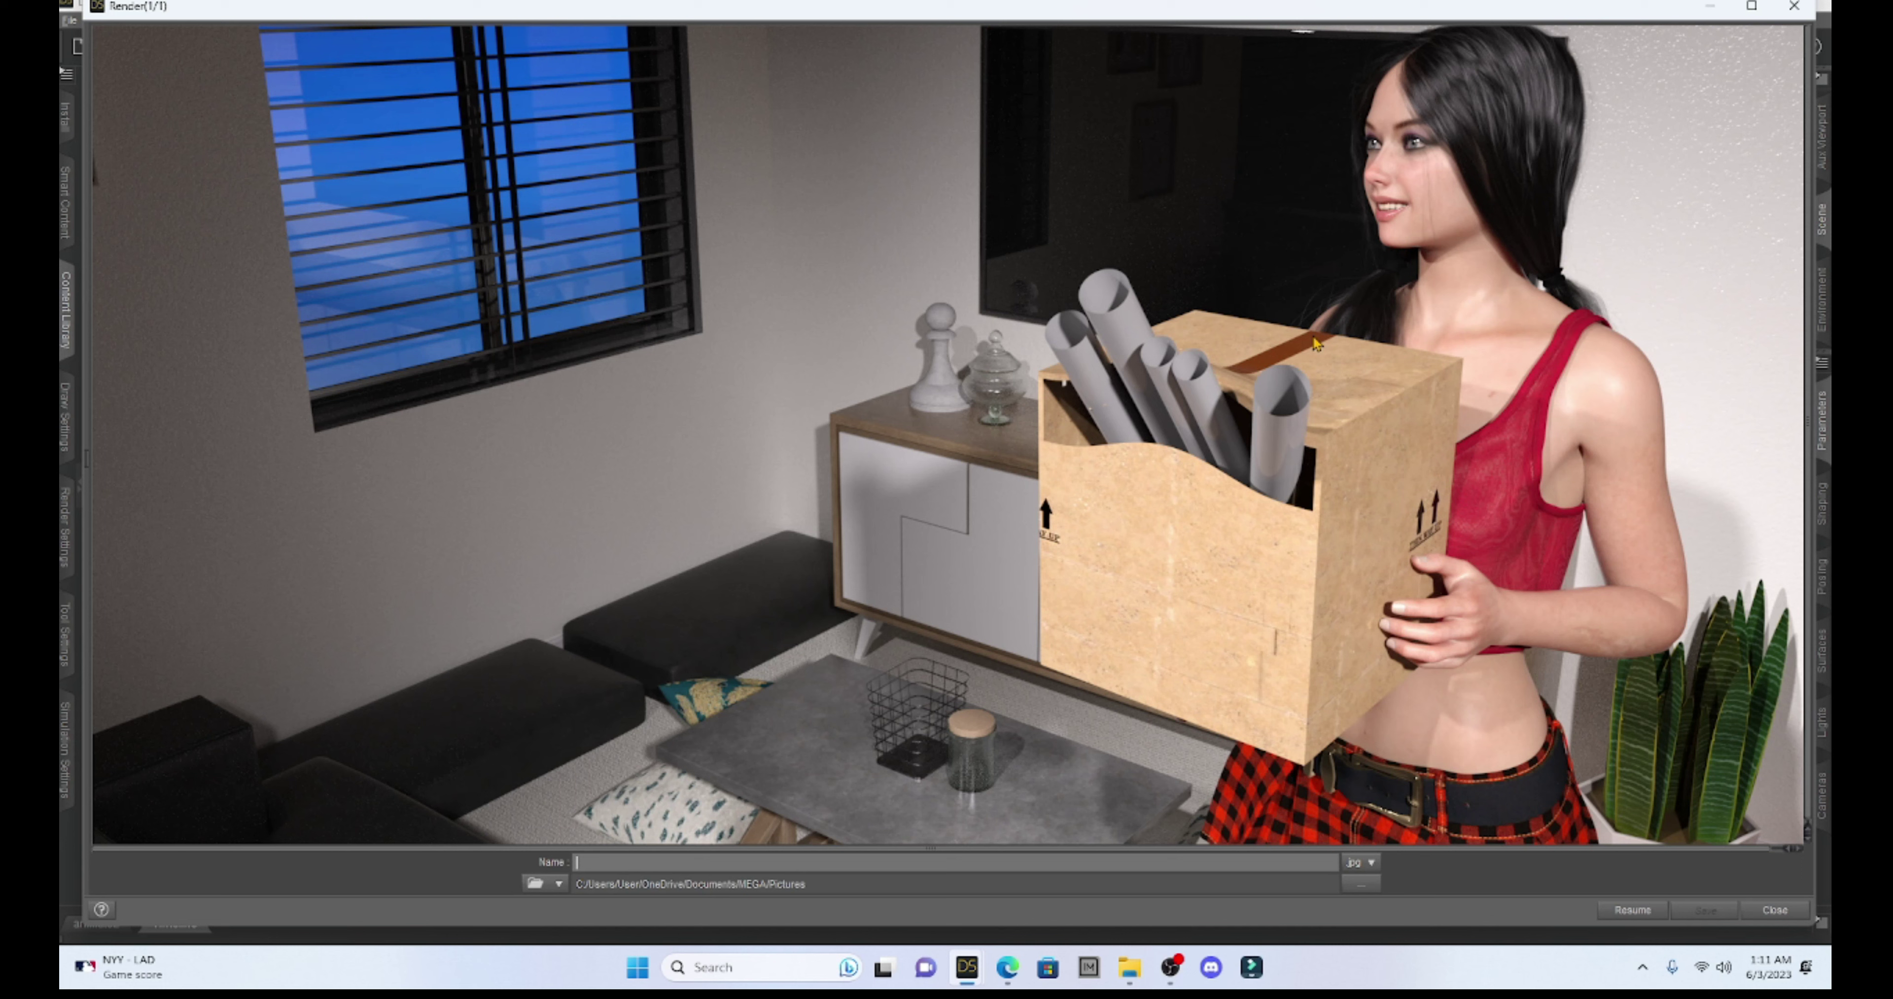
left_click(1170, 966)
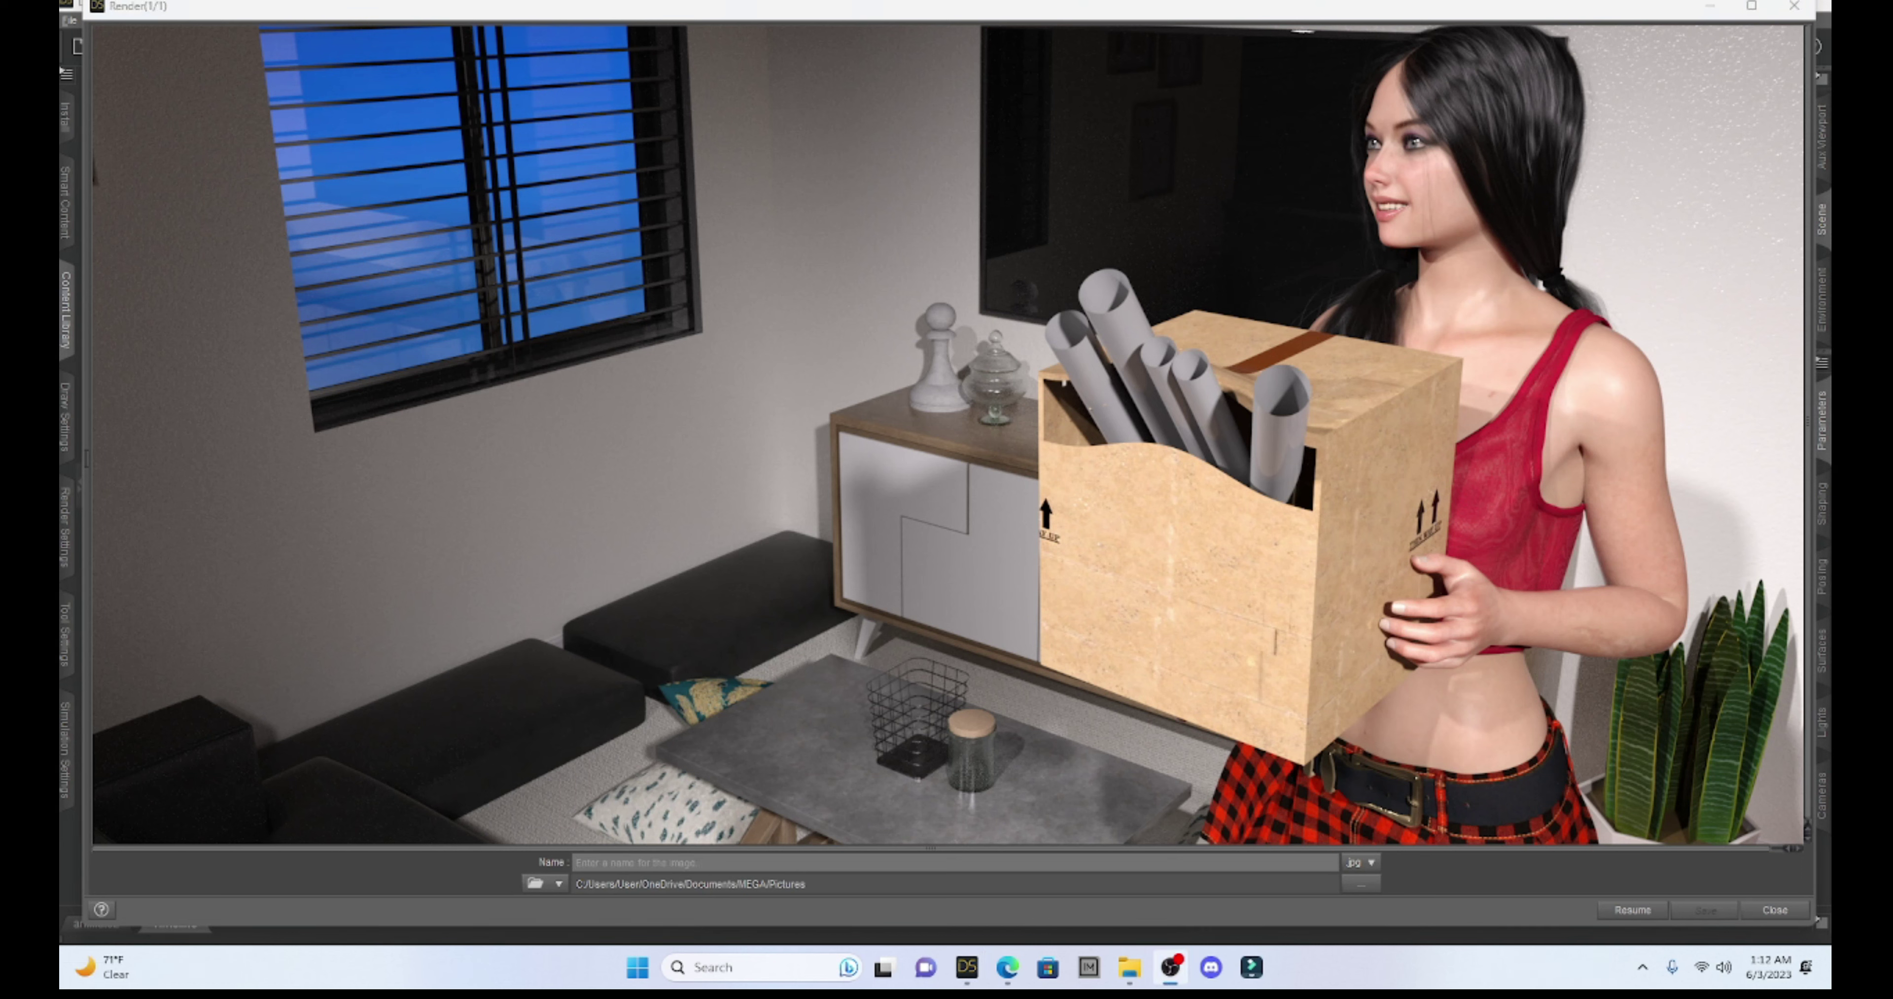